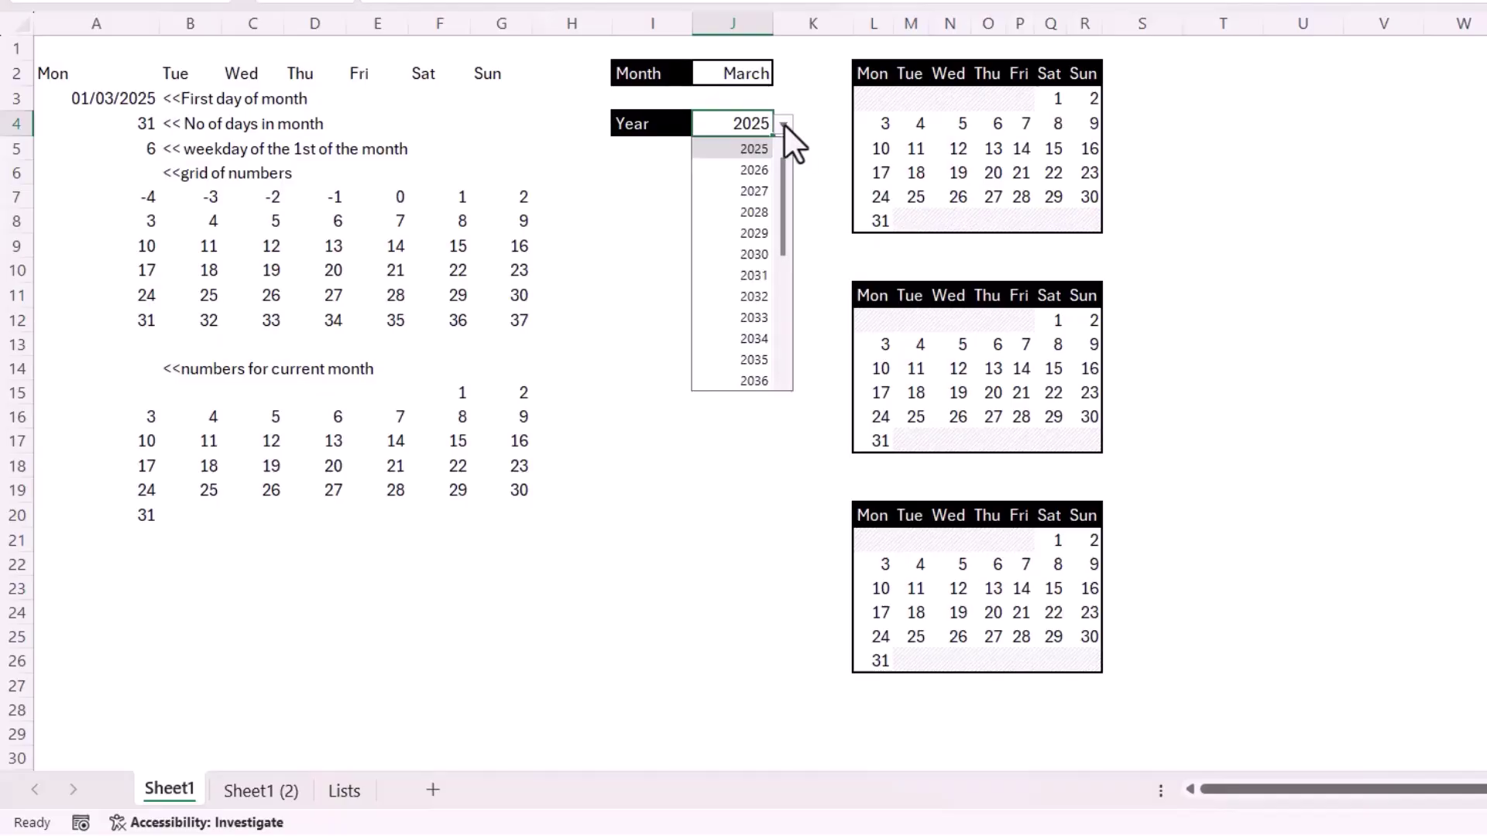
# Step: Pick 2030 in the Year dropdown so the March calendars recalculate, then select L3
pyautogui.click(748, 254)
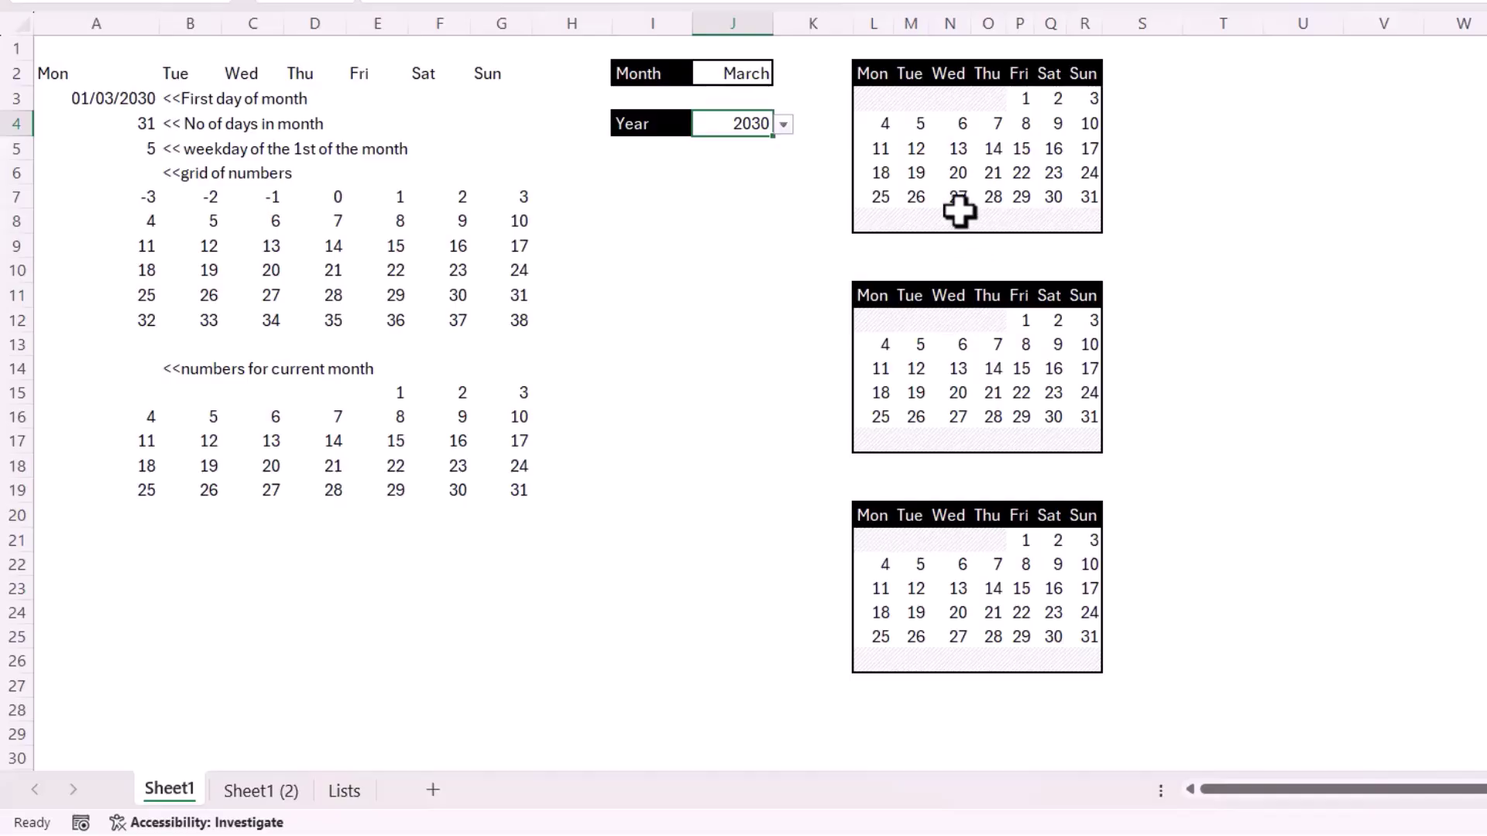
pyautogui.click(886, 98)
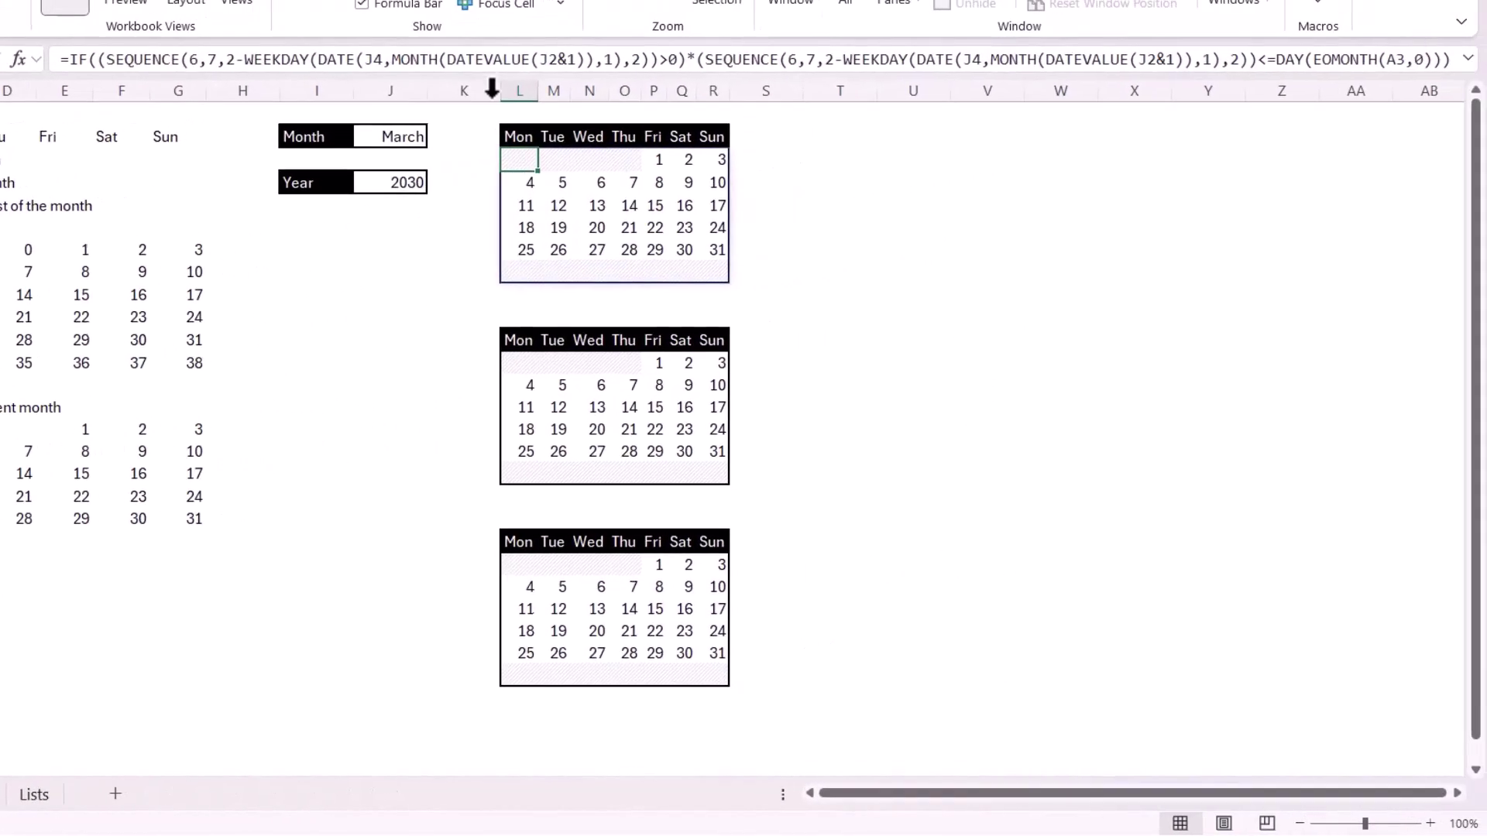
# Step: Expand the formula bar to read the full LET and Calendar(J2,J4) formulas, then switch to Sheet1 (2)
pyautogui.moveTo(489, 74); pyautogui.dragTo(489, 132)
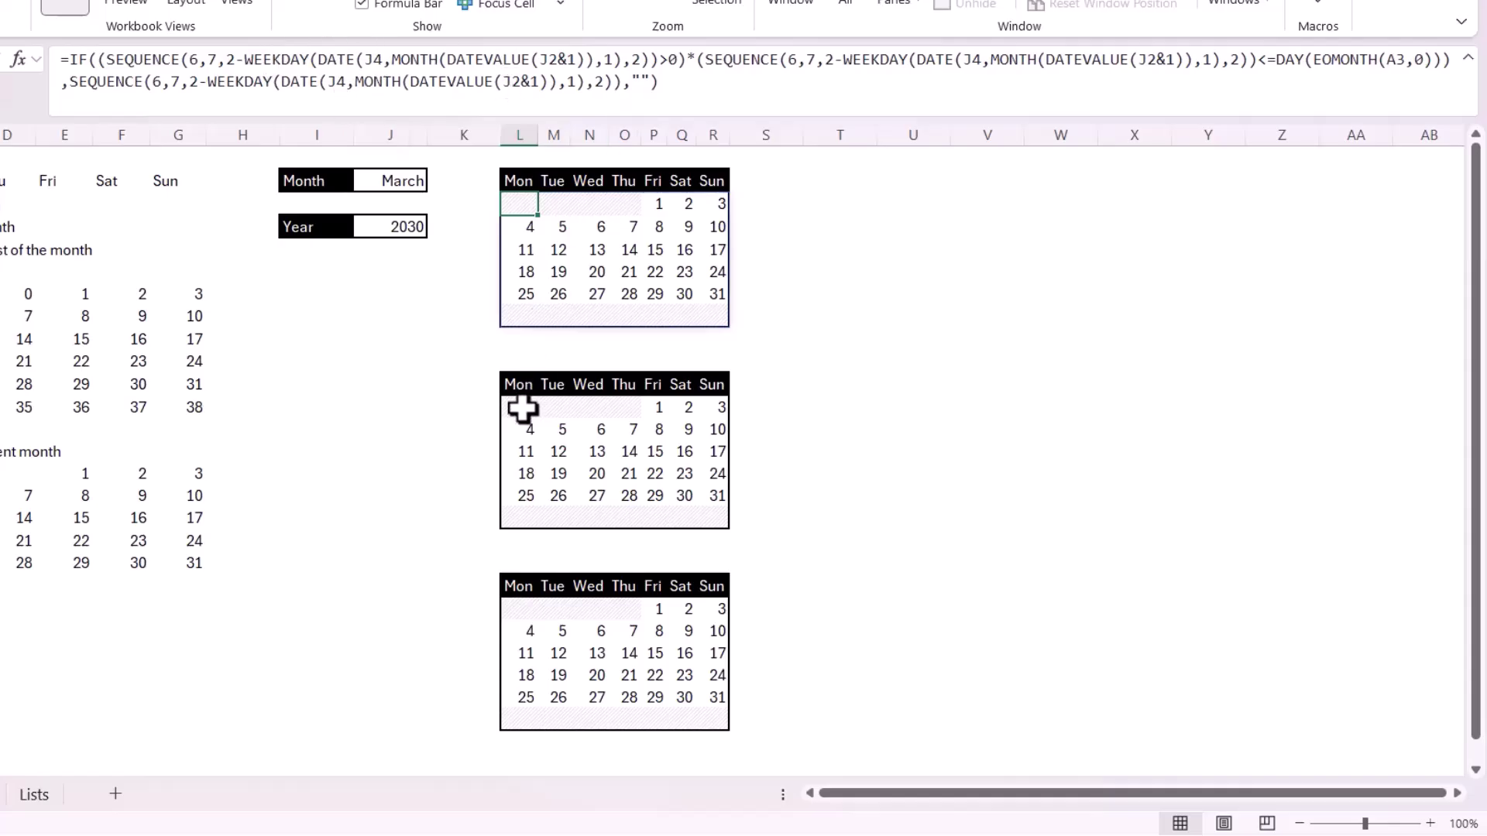
pyautogui.click(524, 384)
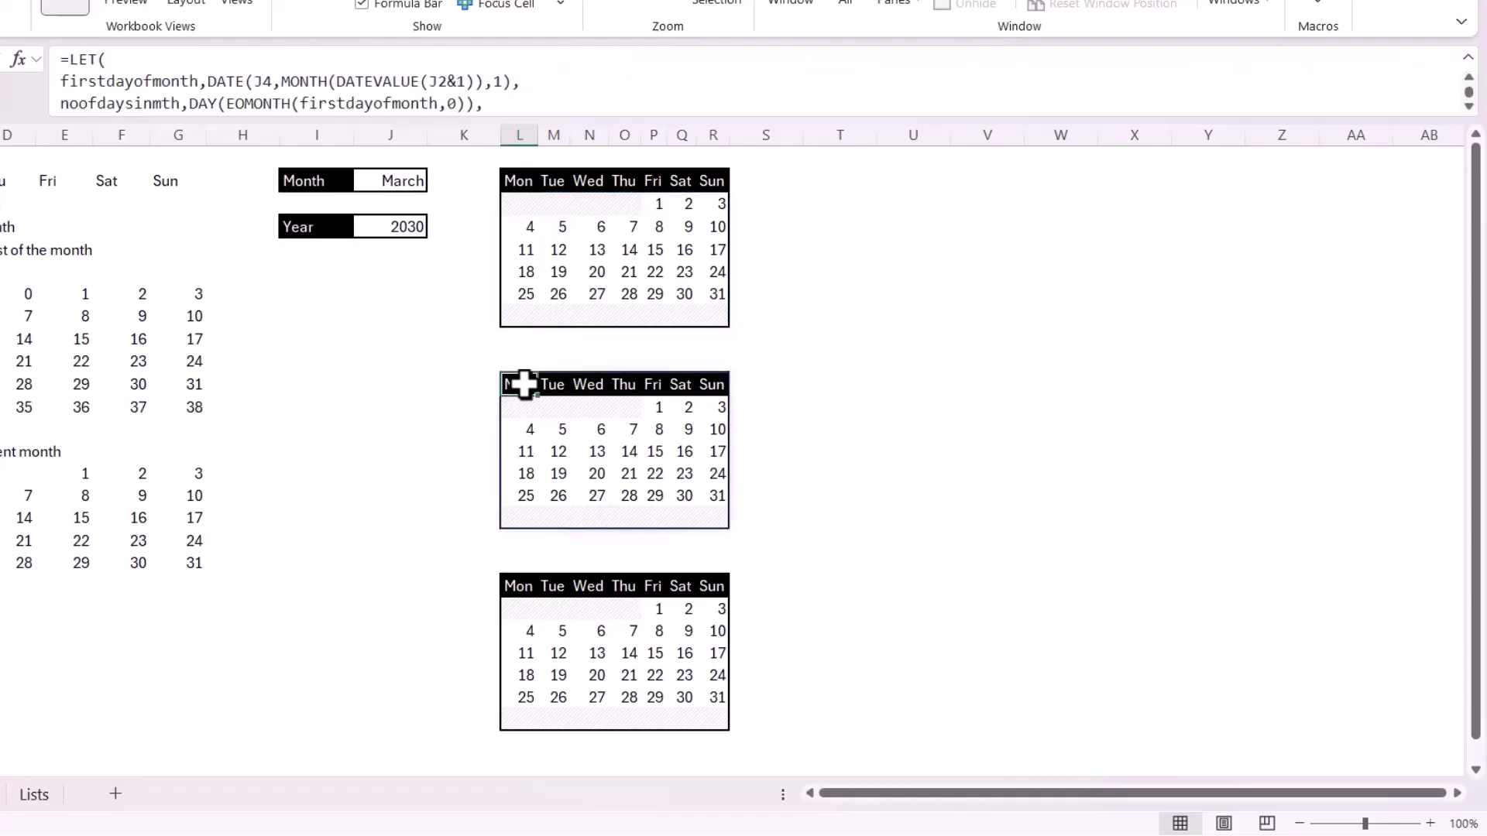
pyautogui.moveTo(504, 118); pyautogui.dragTo(503, 278)
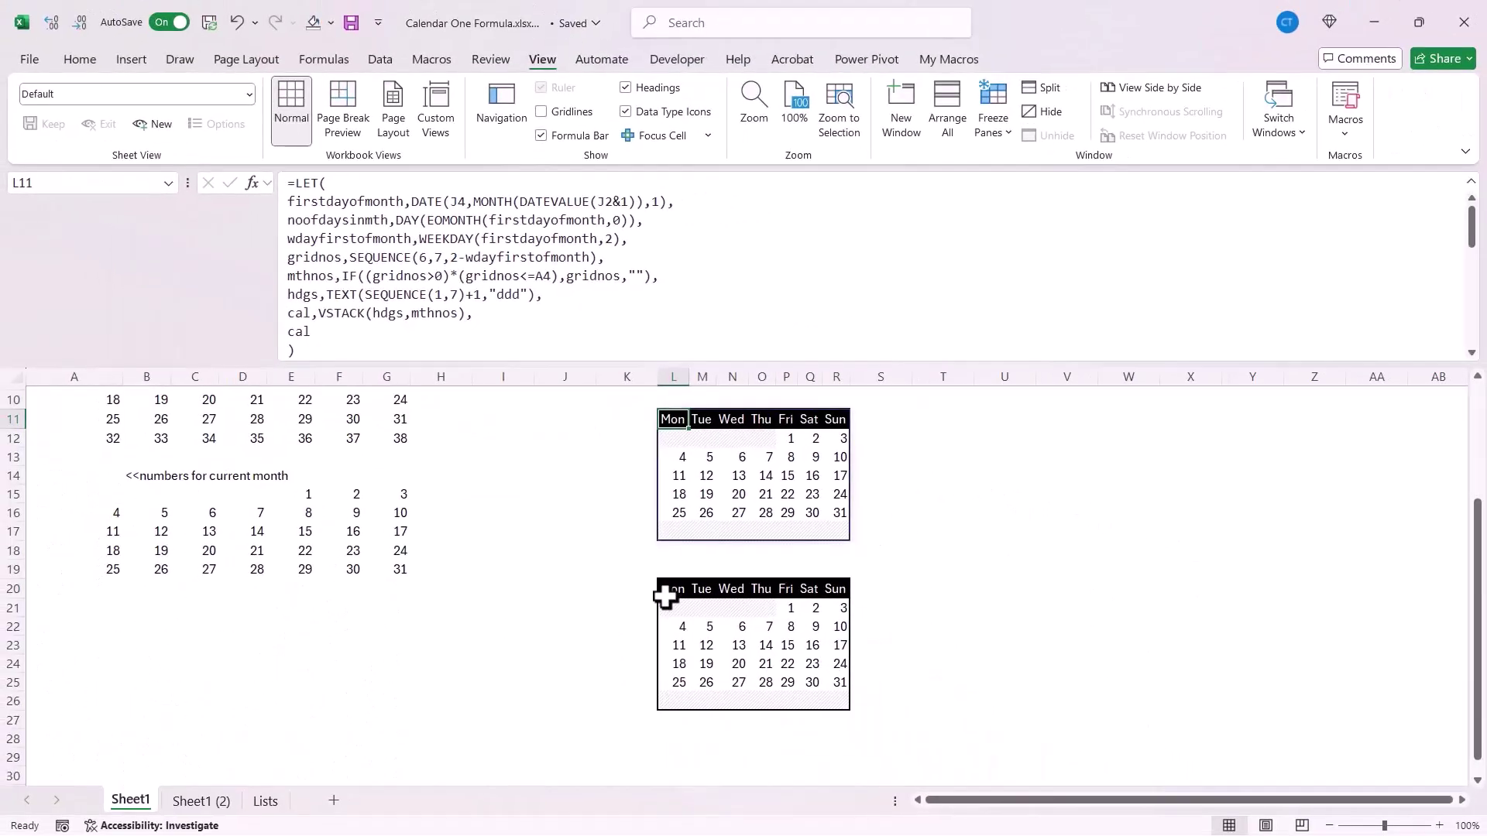
pyautogui.click(665, 596)
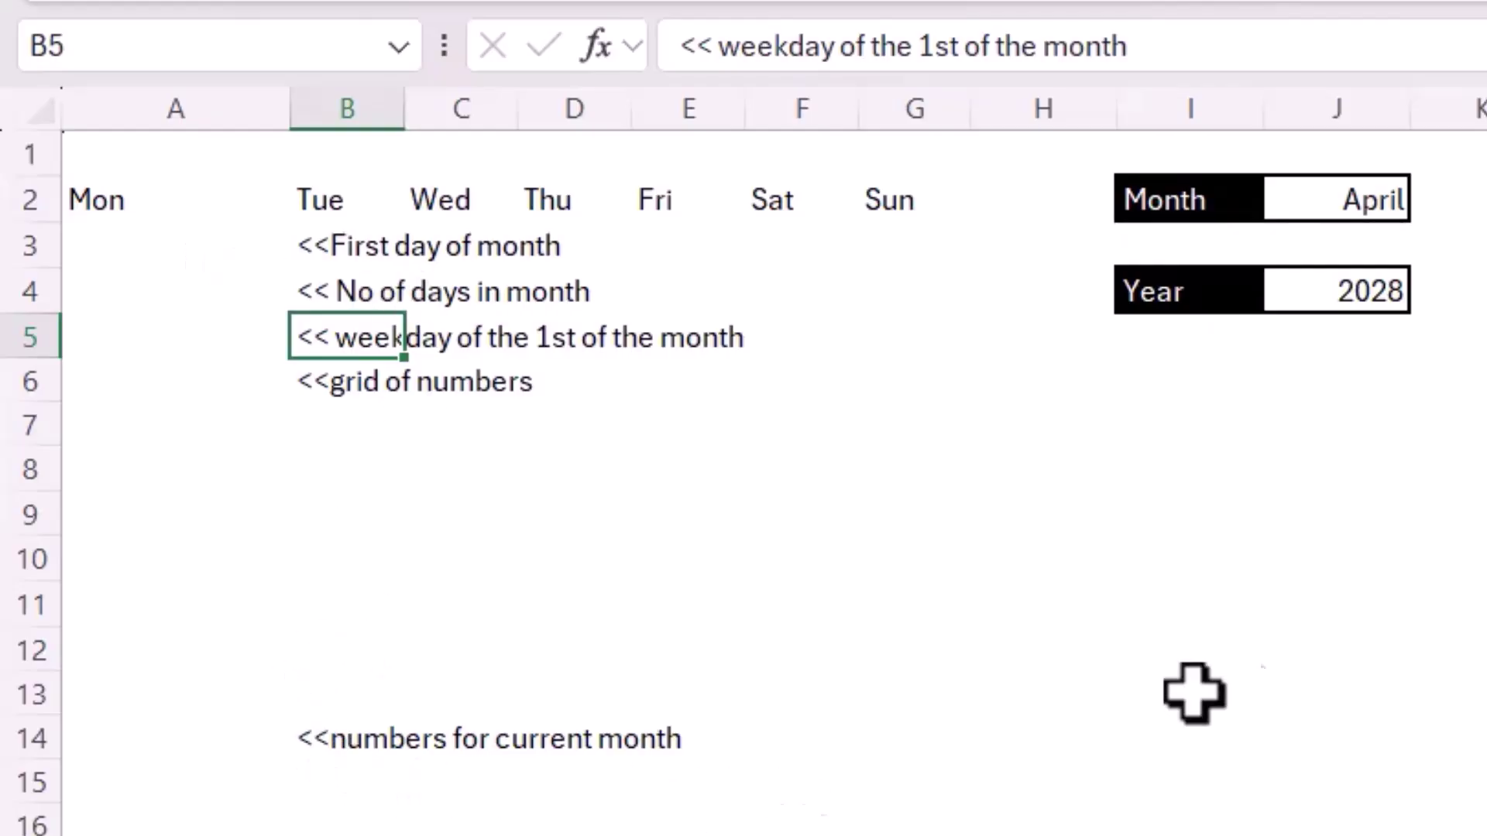
# Step: Choose July for Month in J2 and 2025 for Year in J4, then select A3
pyautogui.click(1373, 189)
pyautogui.click(1432, 199)
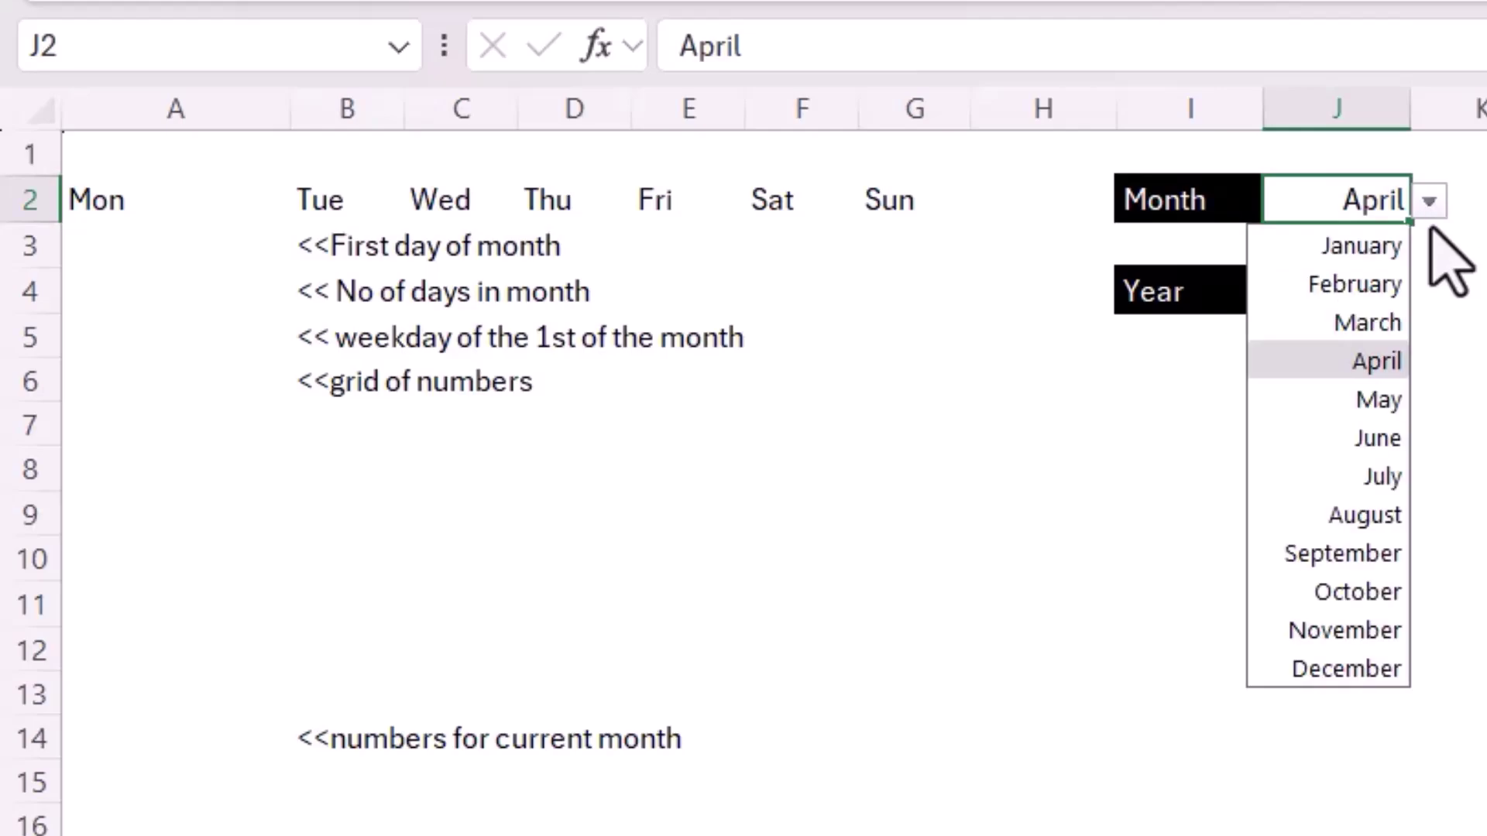
pyautogui.click(1378, 474)
pyautogui.click(1363, 288)
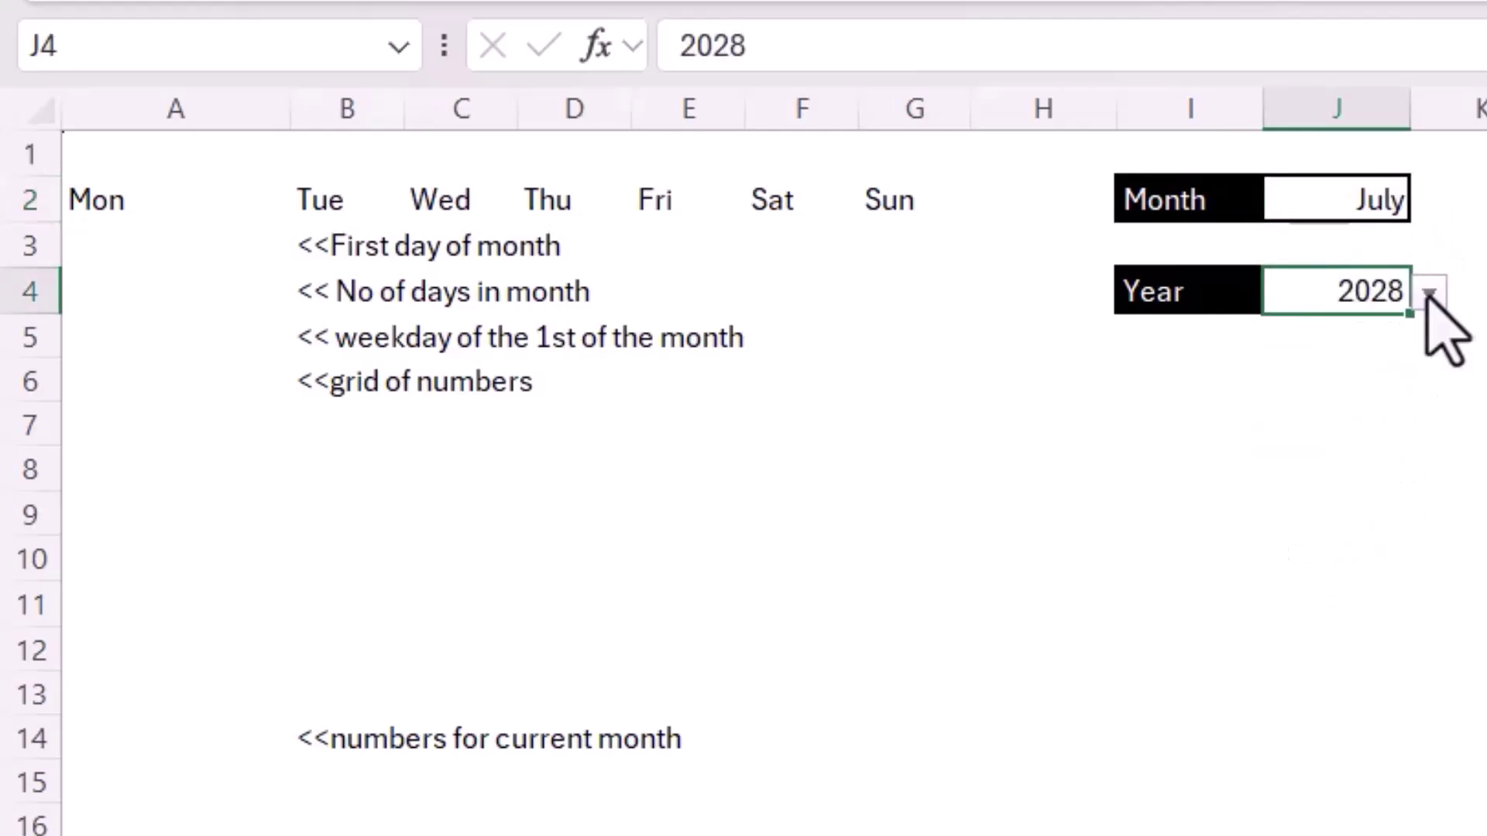
pyautogui.click(1428, 292)
pyautogui.click(1321, 336)
pyautogui.click(271, 250)
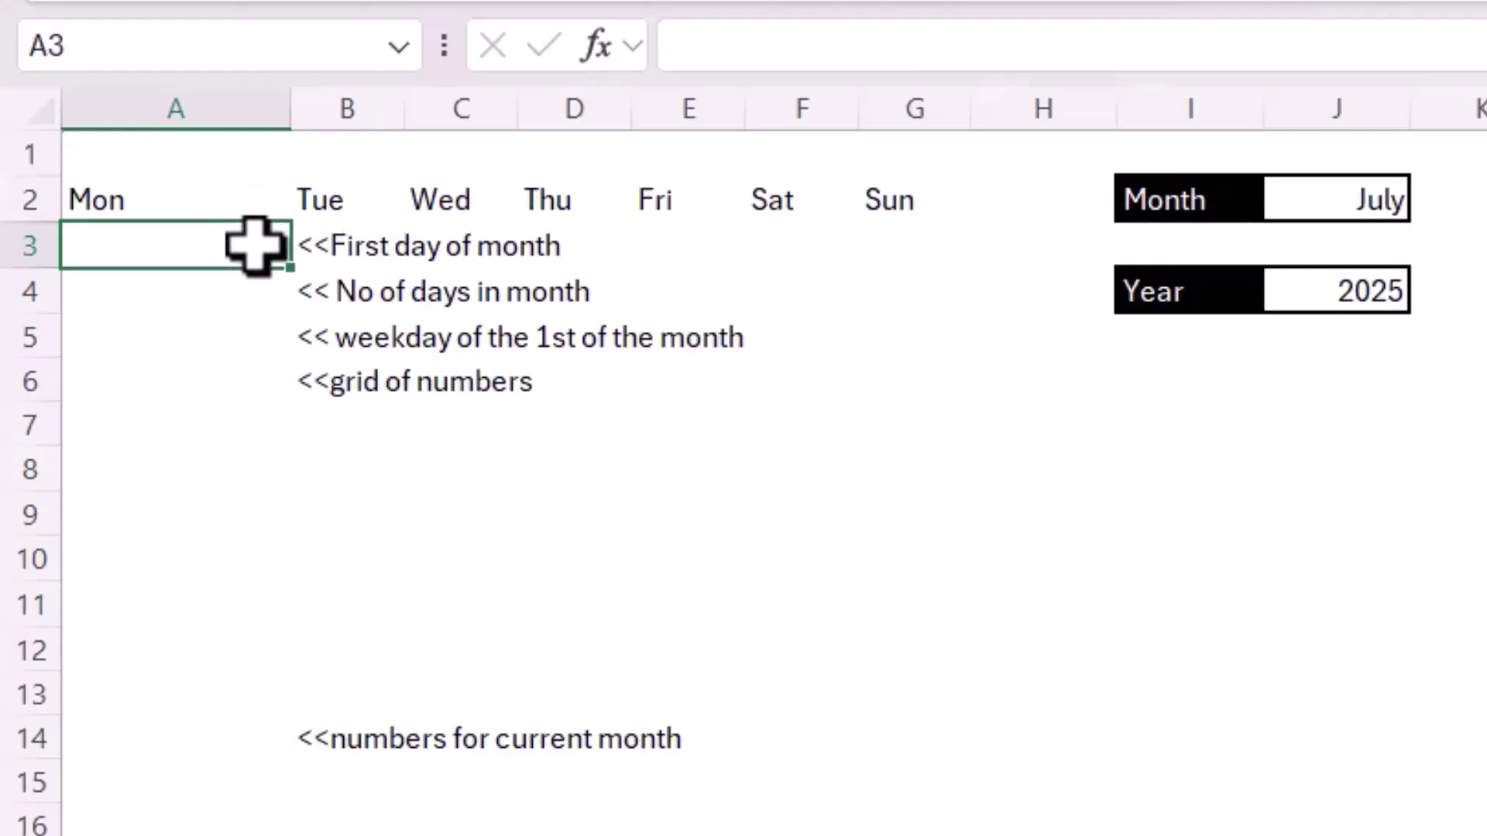
# Step: Enter =DATEVALUE(J2&1) in A3 and format it as a Long Date showing 01 July 2001
pyautogui.write('=')
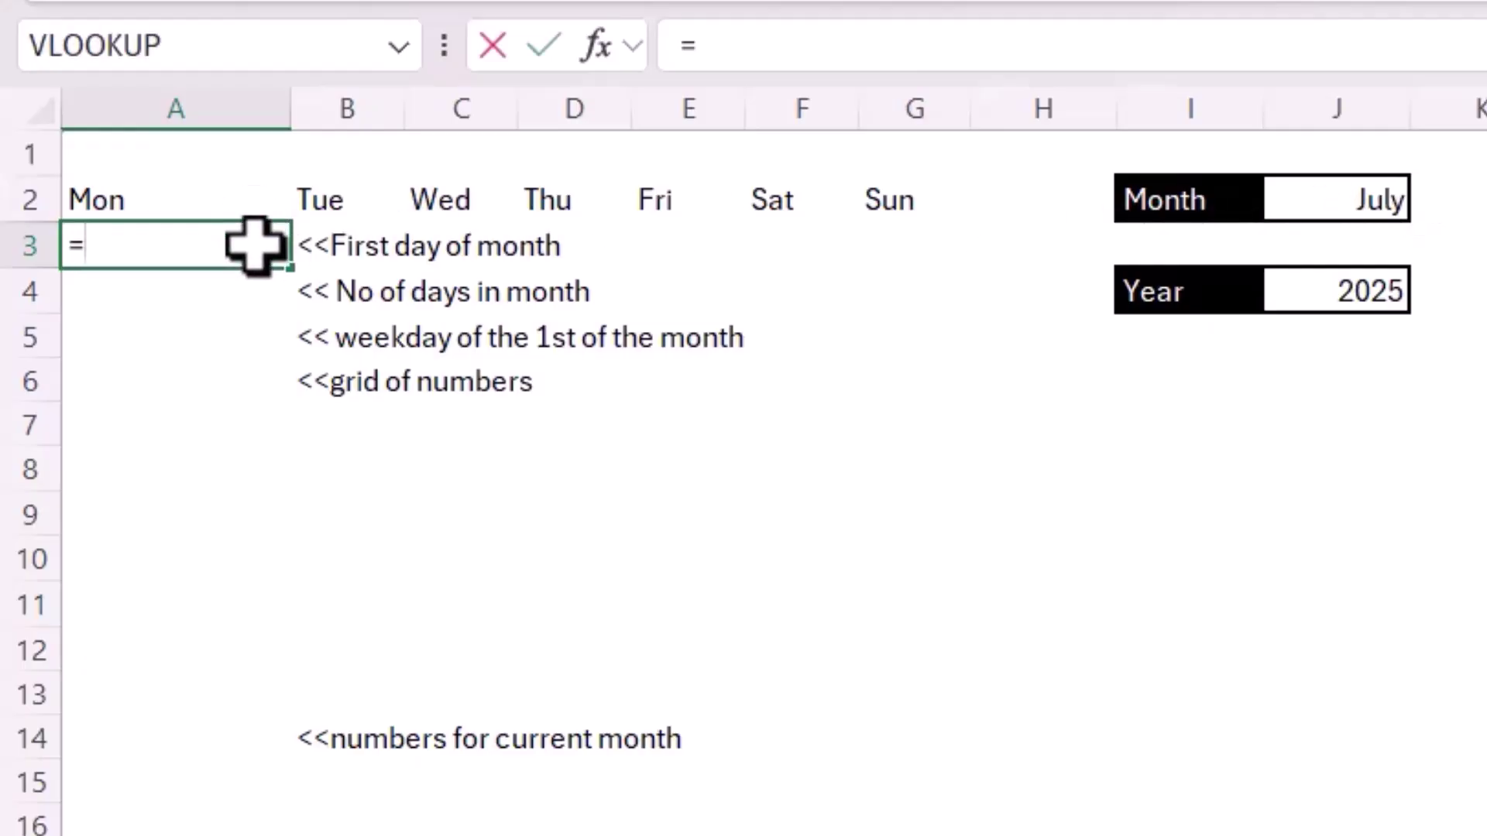
pyautogui.write('d')
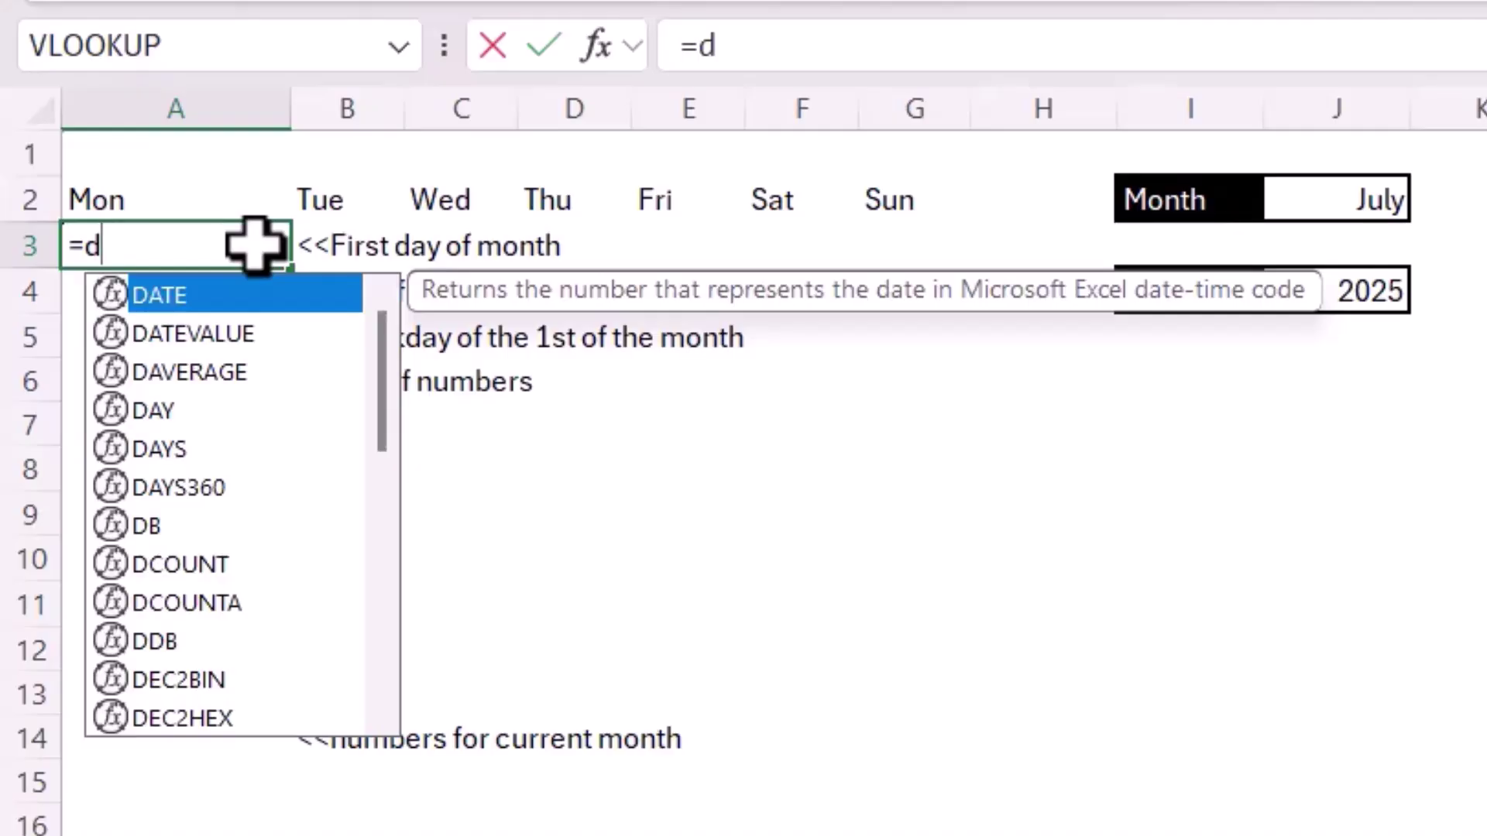
pyautogui.write('a')
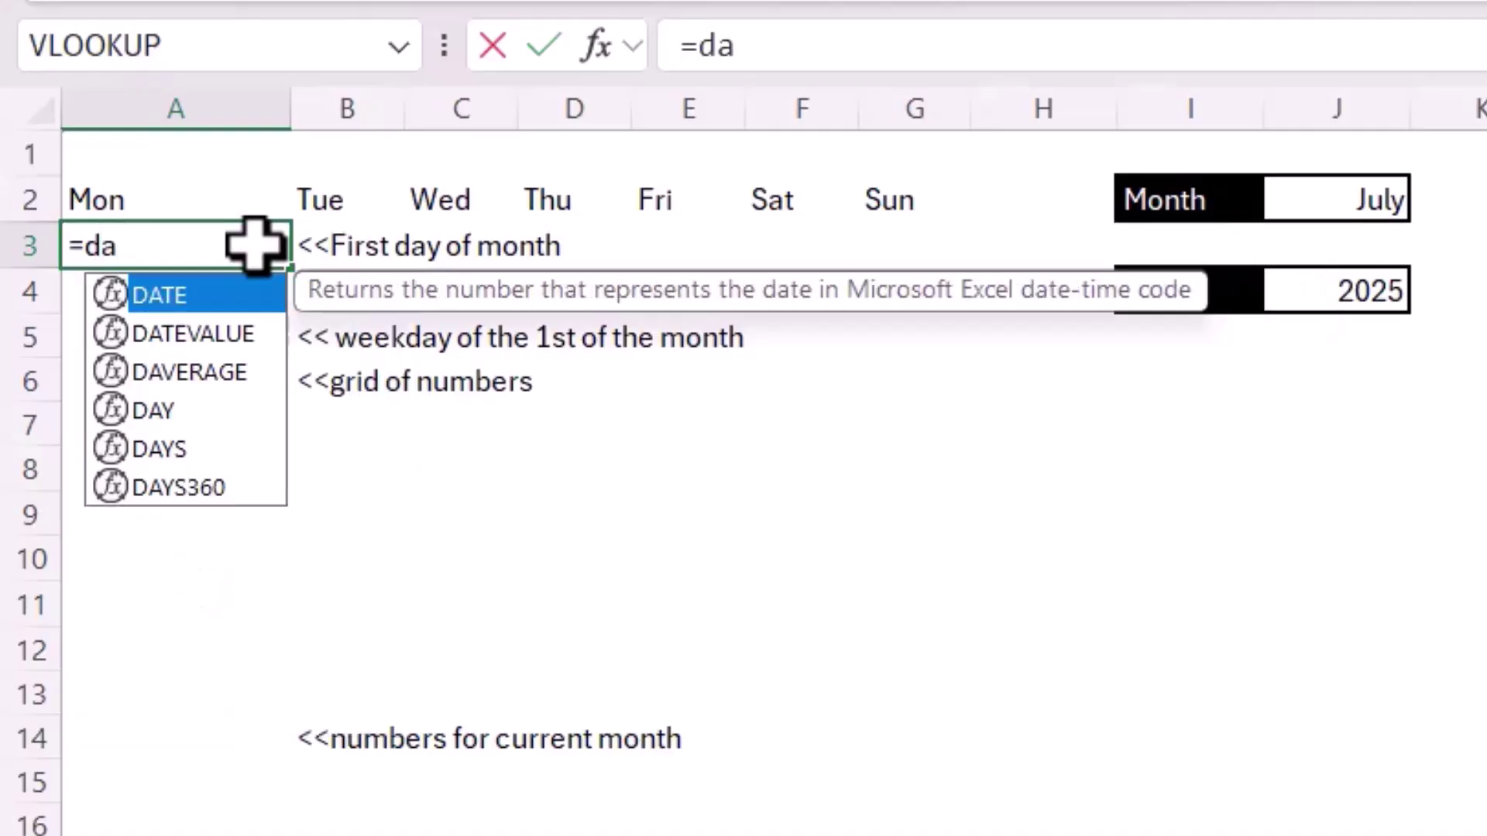
pyautogui.doubleClick(178, 334)
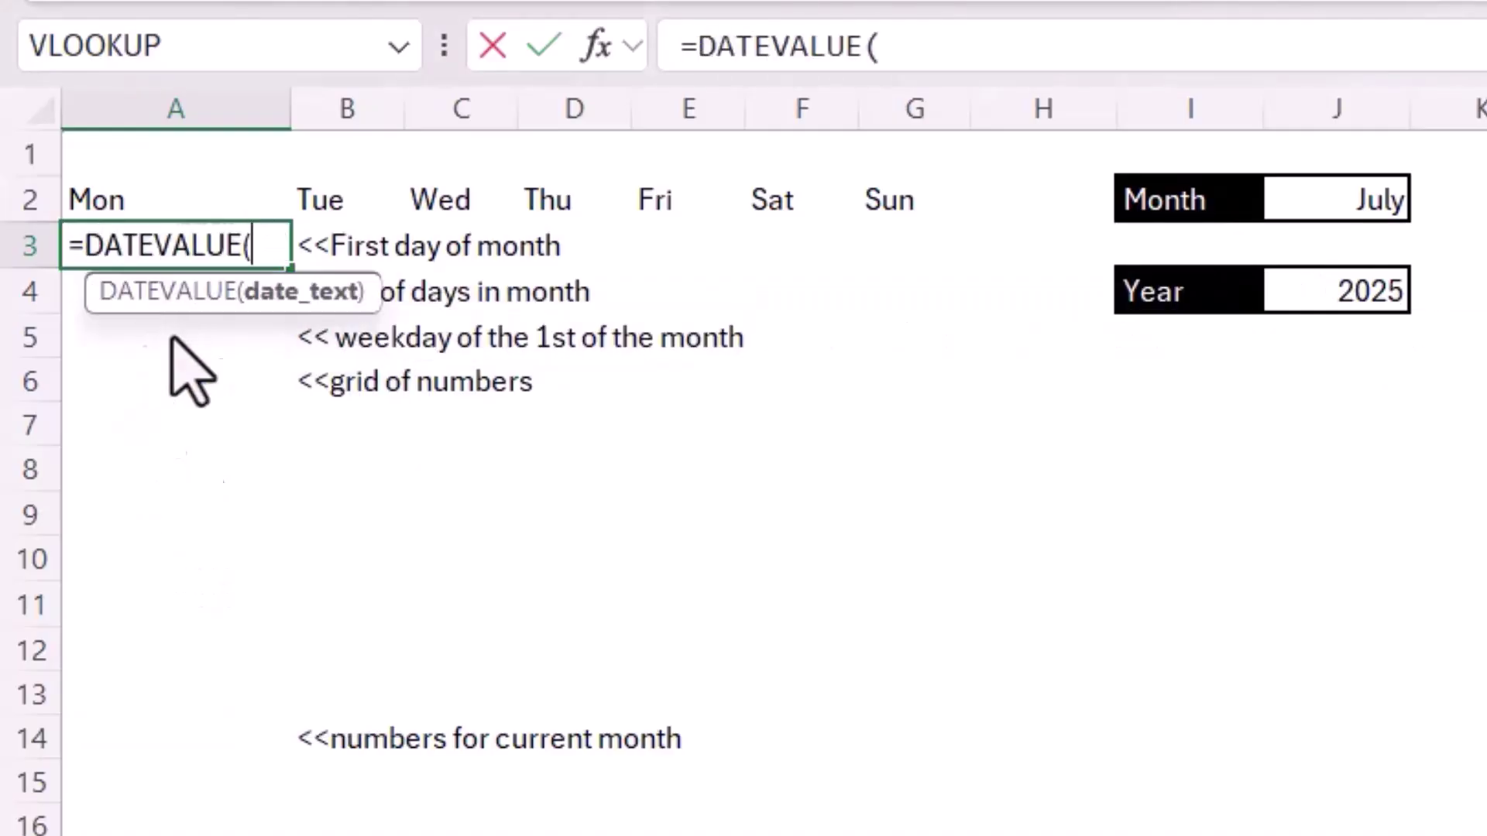
pyautogui.click(1327, 199)
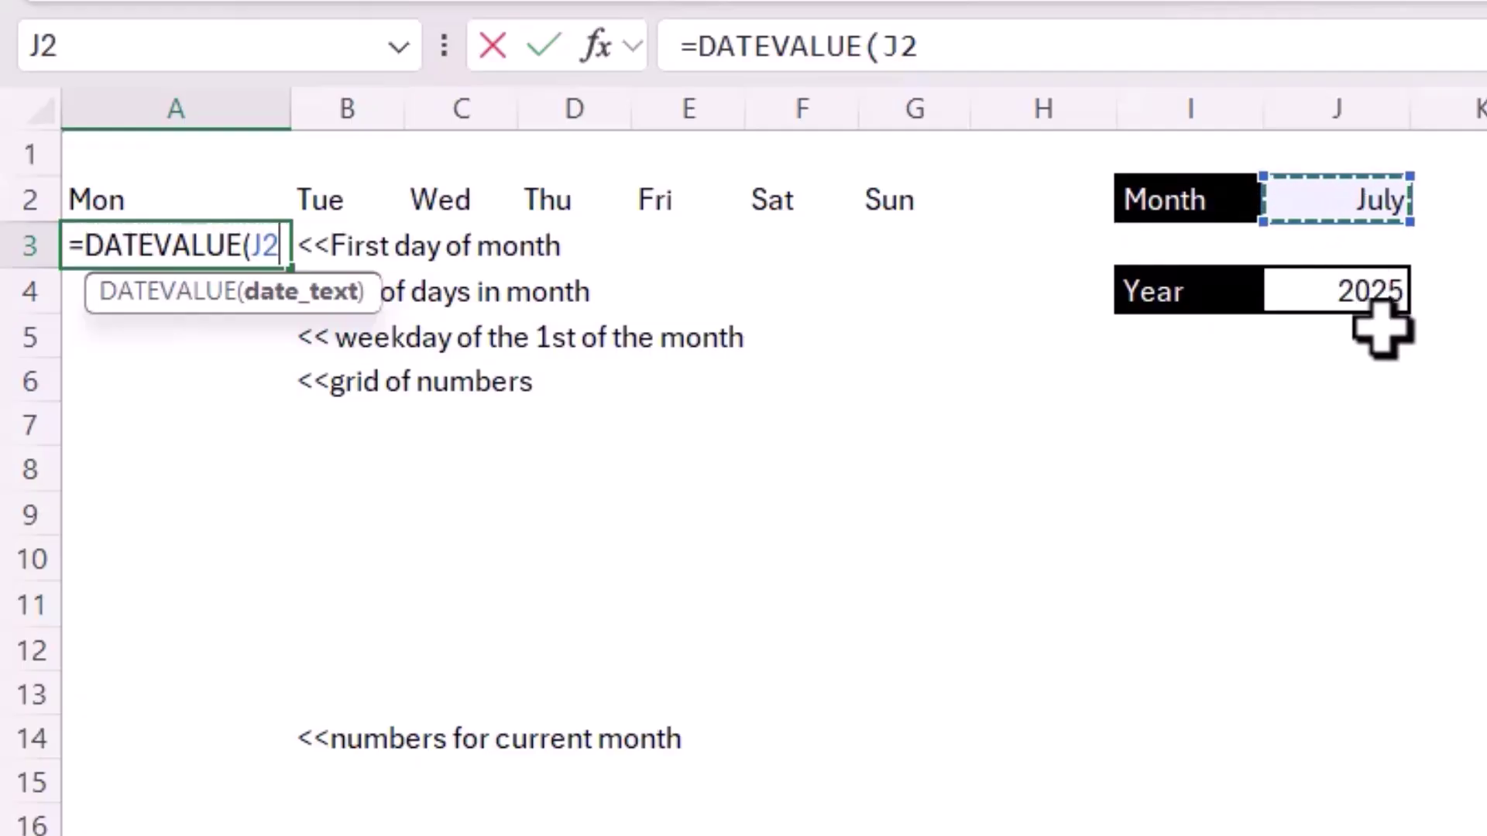
pyautogui.write('&1)')
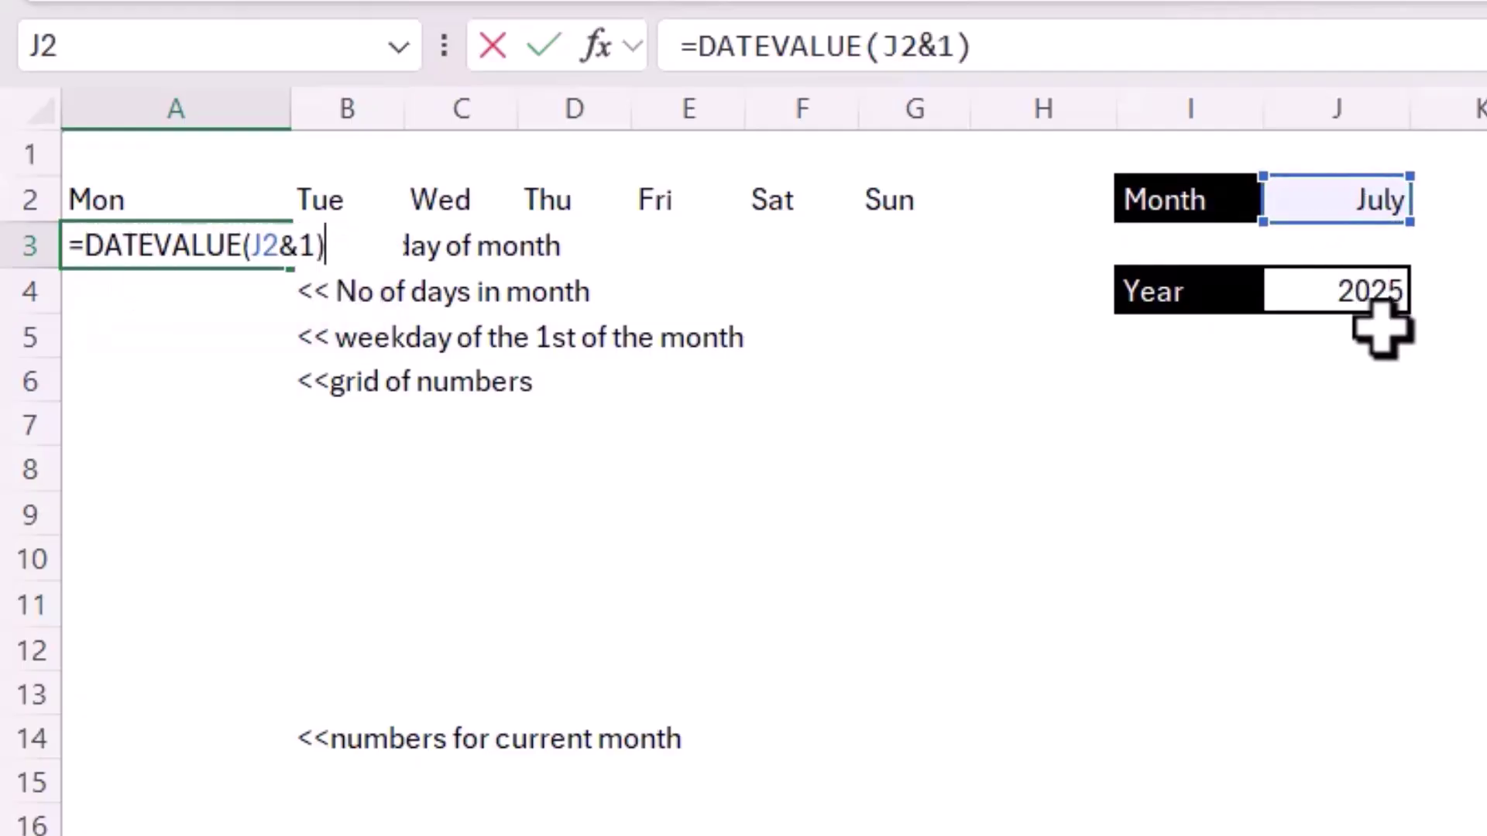
pyautogui.press('Return')
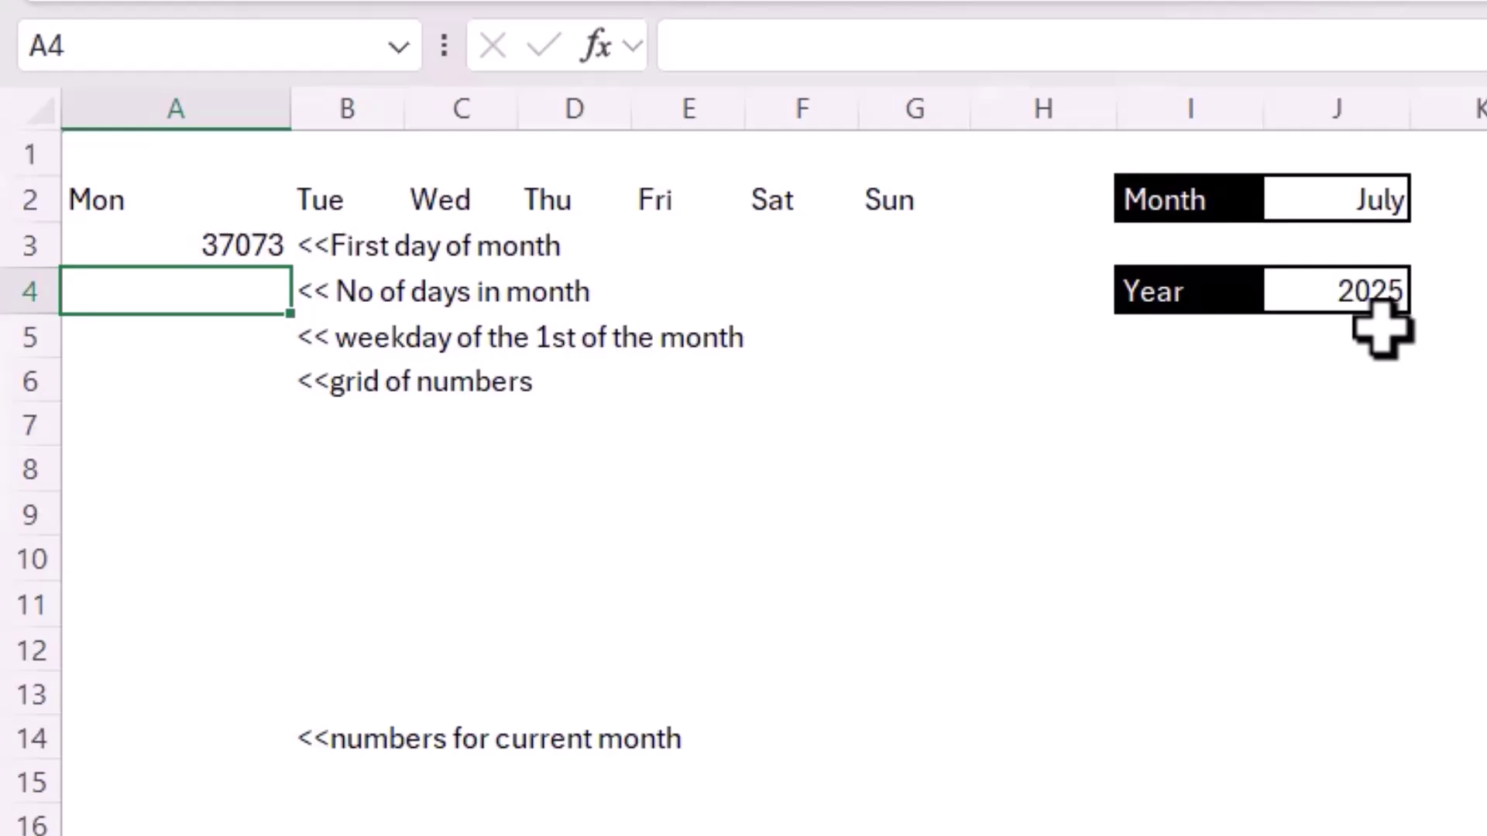
pyautogui.click(249, 248)
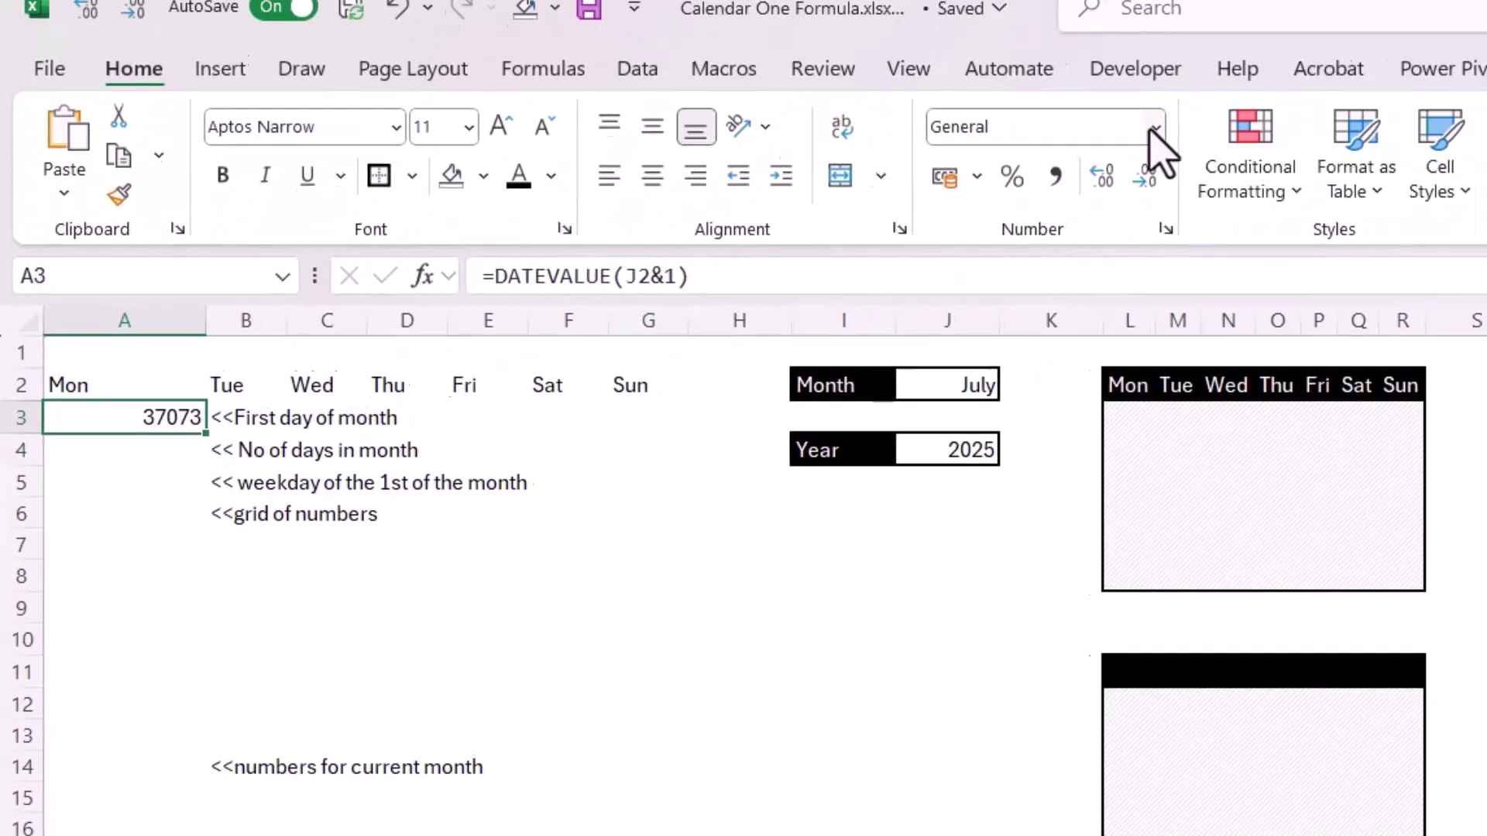
pyautogui.click(1169, 120)
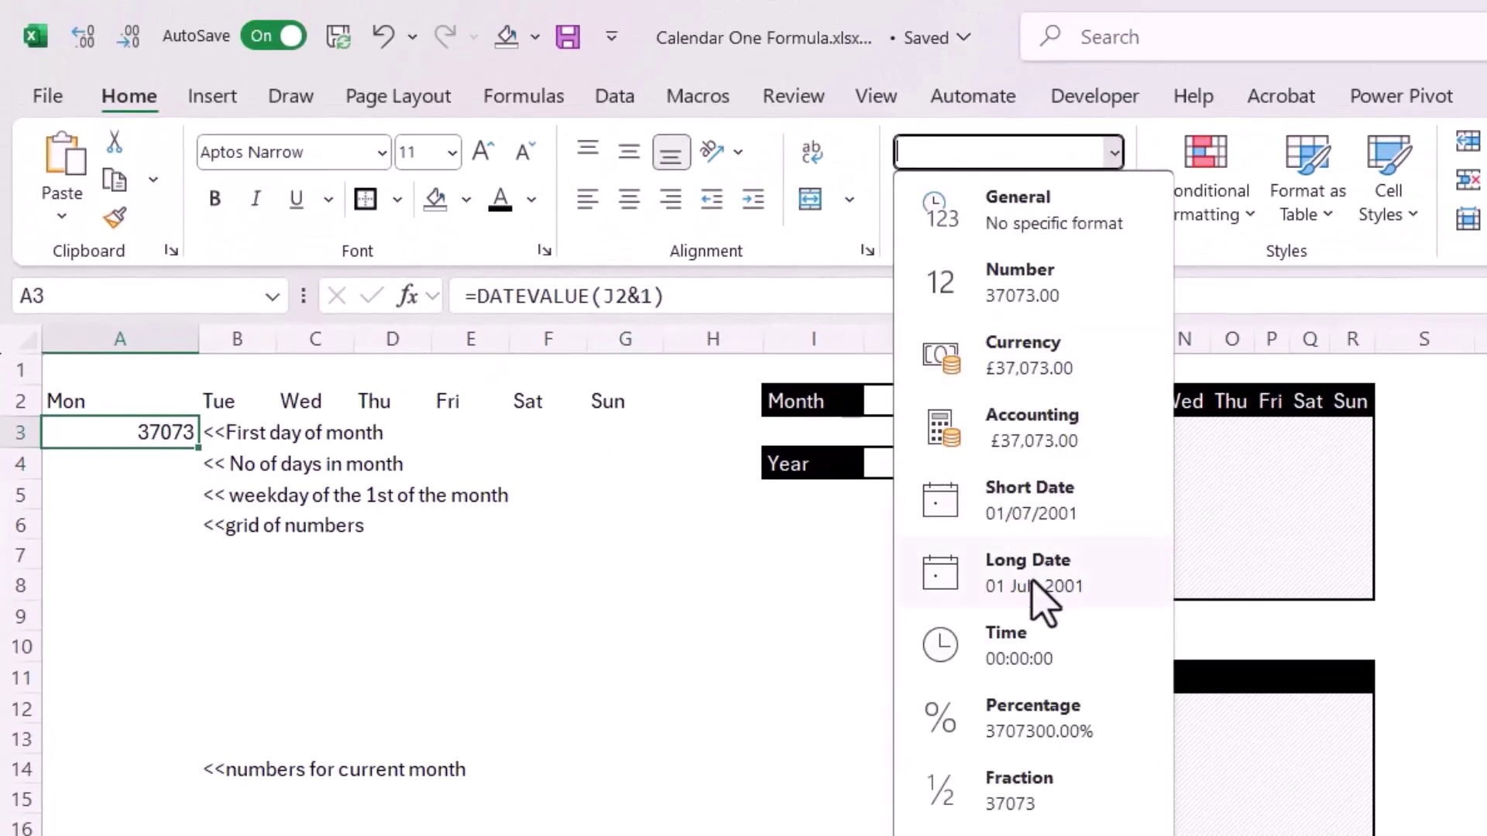
pyautogui.click(1043, 588)
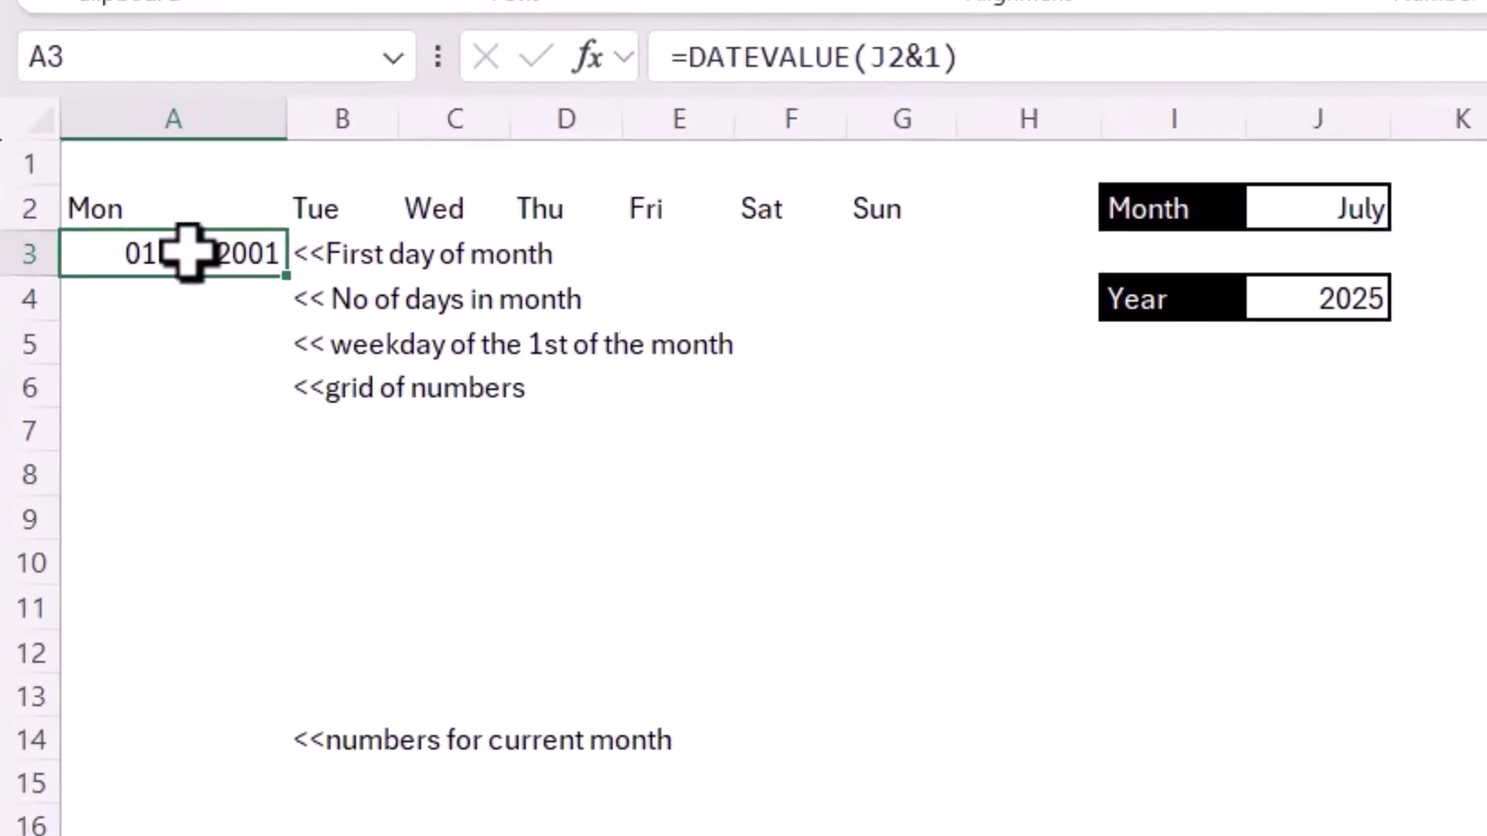
# Step: Wrap A3's formula in MONTH() and set it to General so it shows 7
pyautogui.doubleClick(194, 263)
pyautogui.press('Escape')
pyautogui.doubleClick(216, 263)
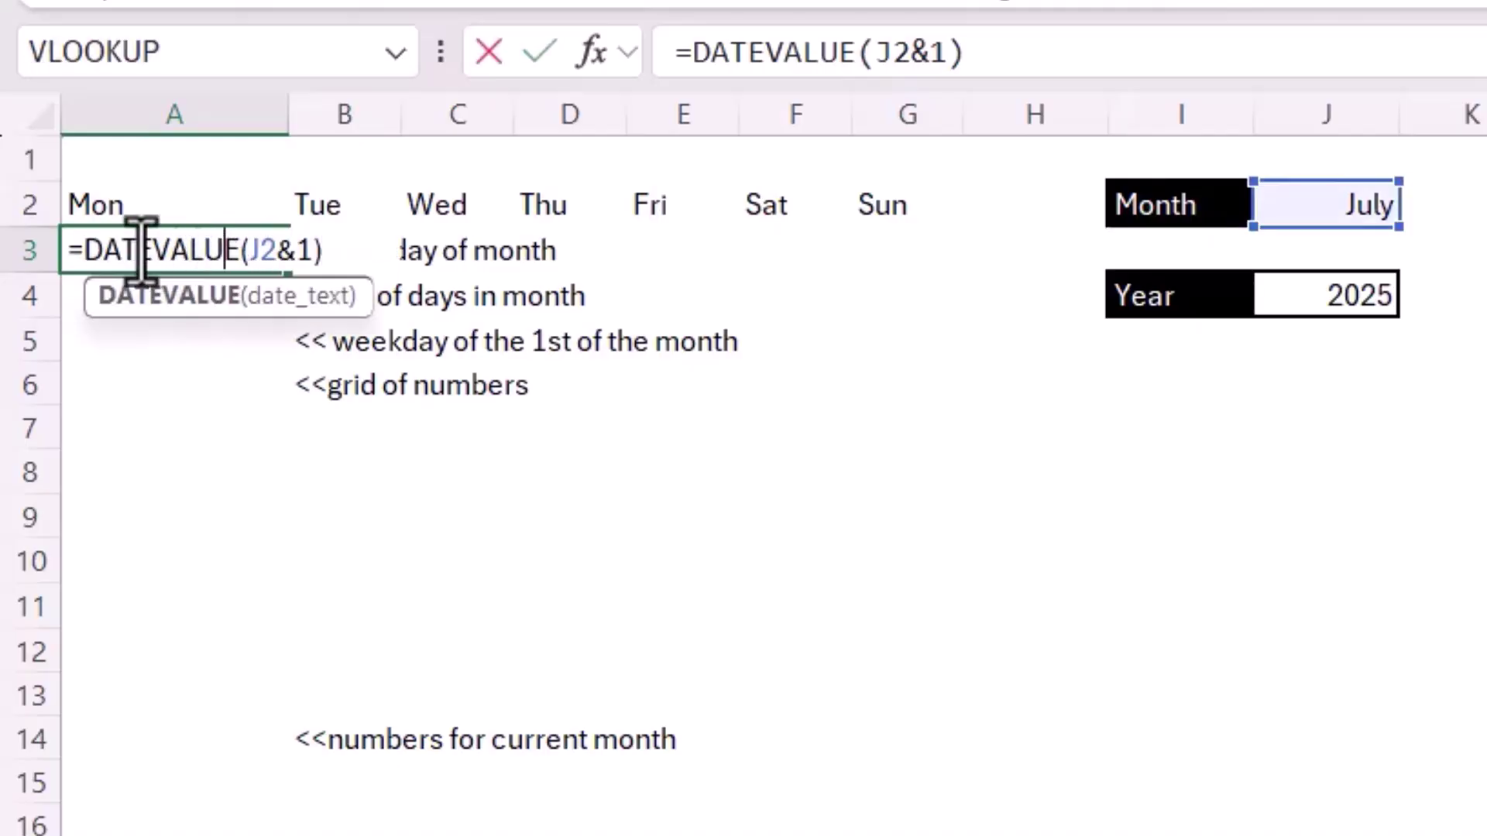
pyautogui.click(80, 249)
pyautogui.write('MONTH(')
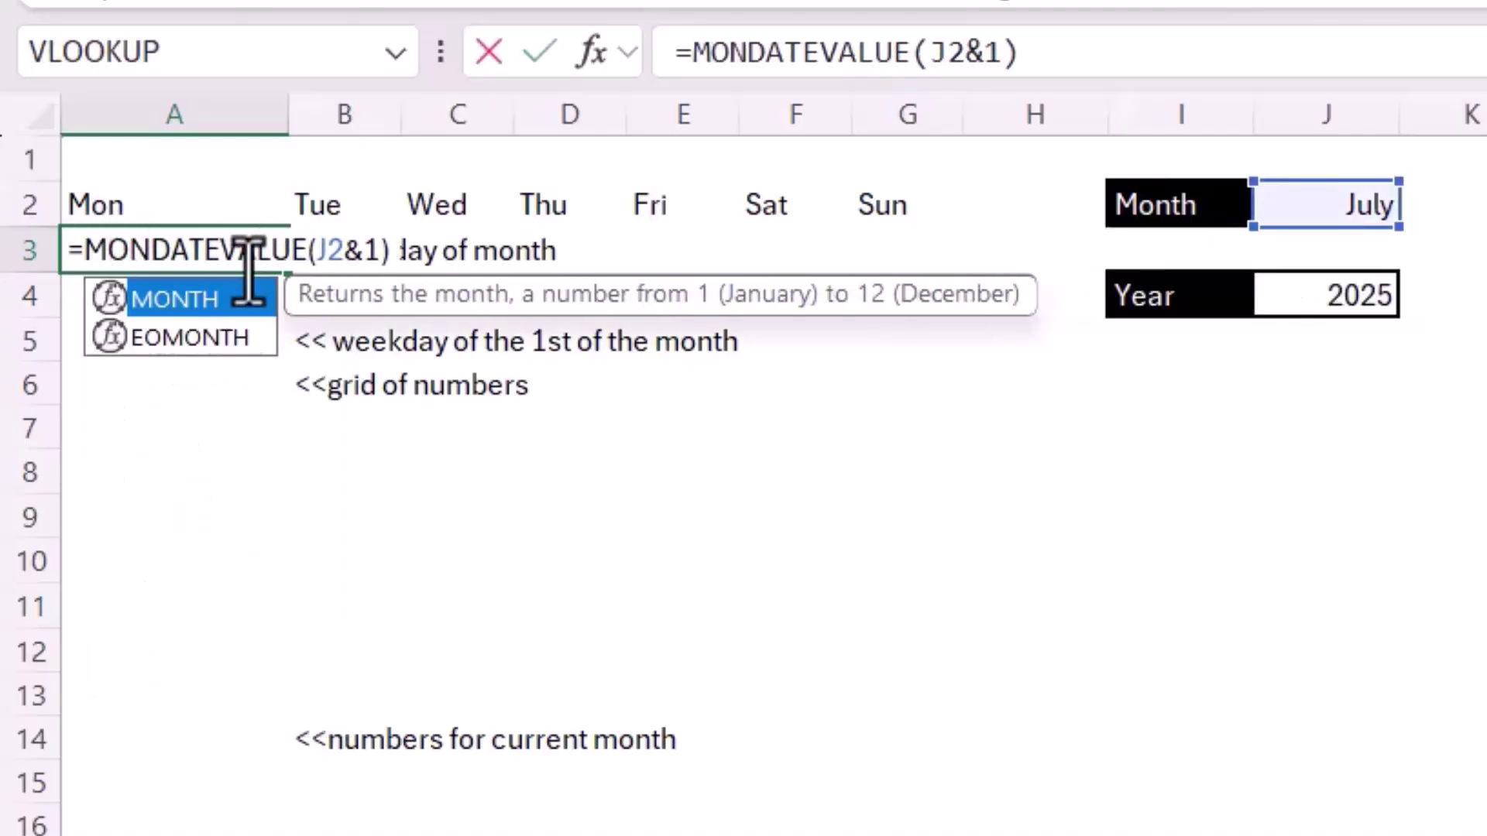
pyautogui.press('End')
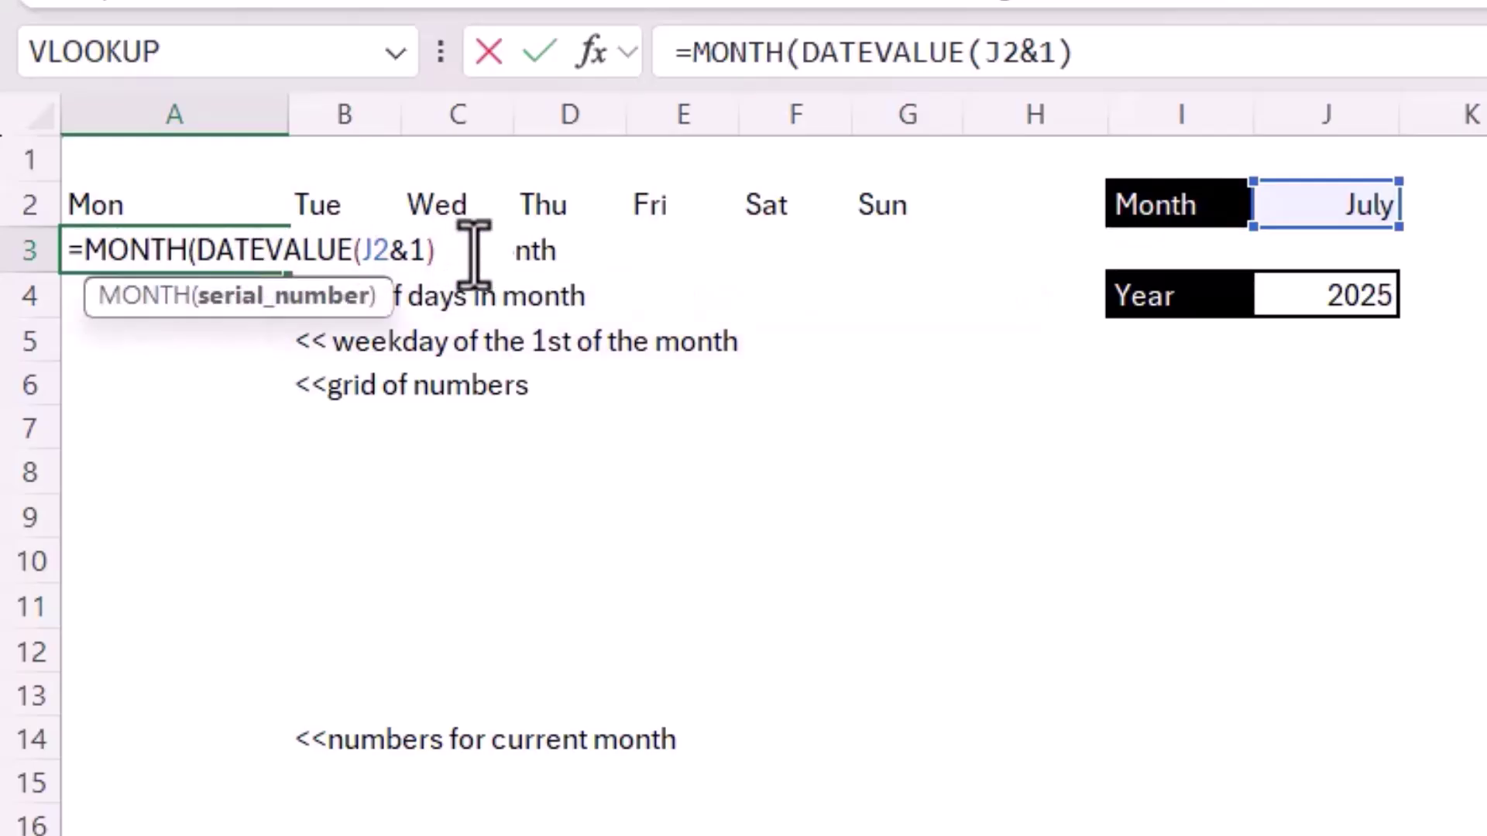
pyautogui.write(')')
pyautogui.press('Return')
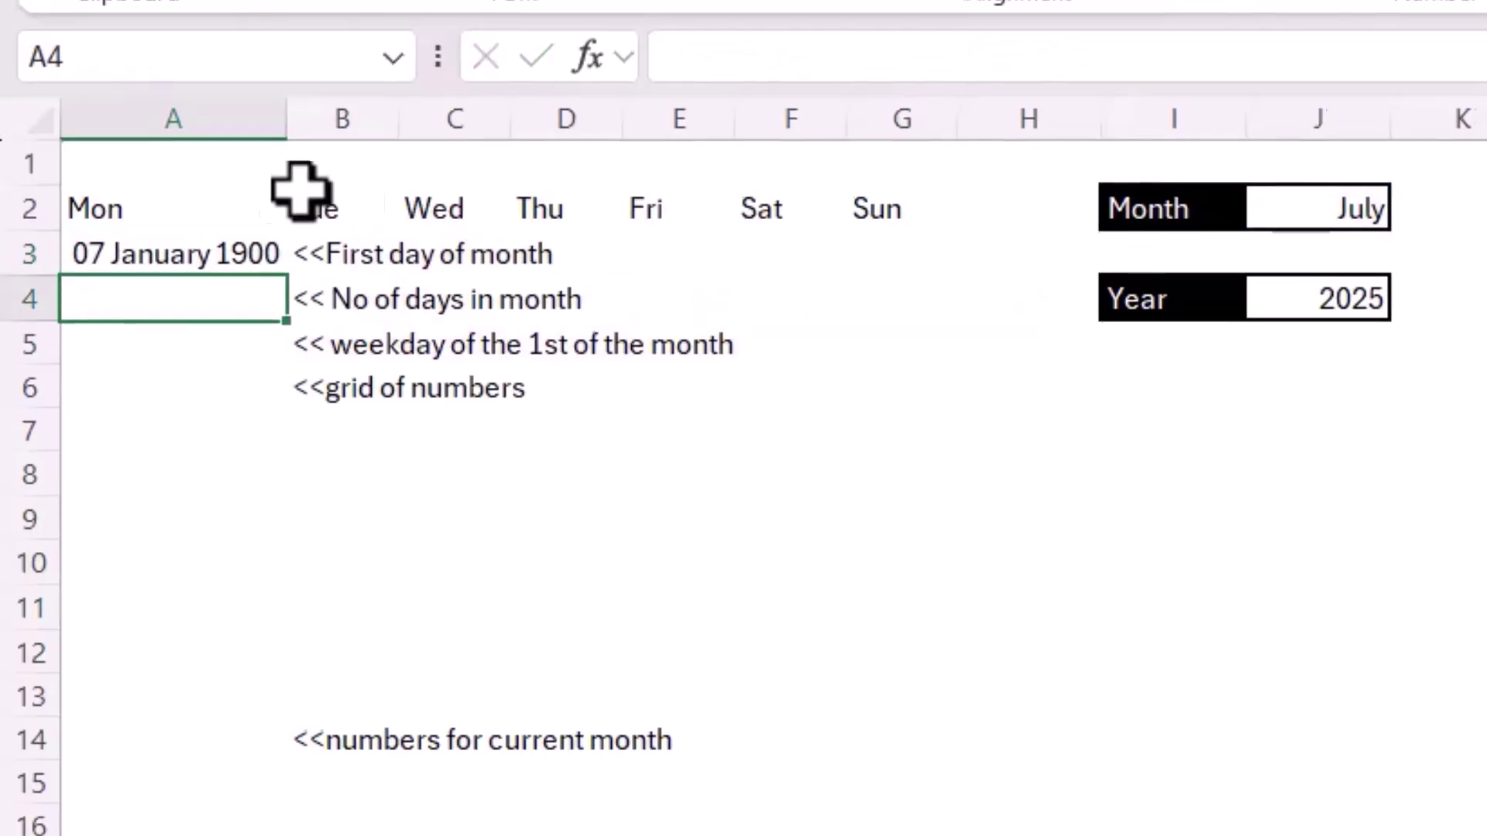
pyautogui.click(194, 250)
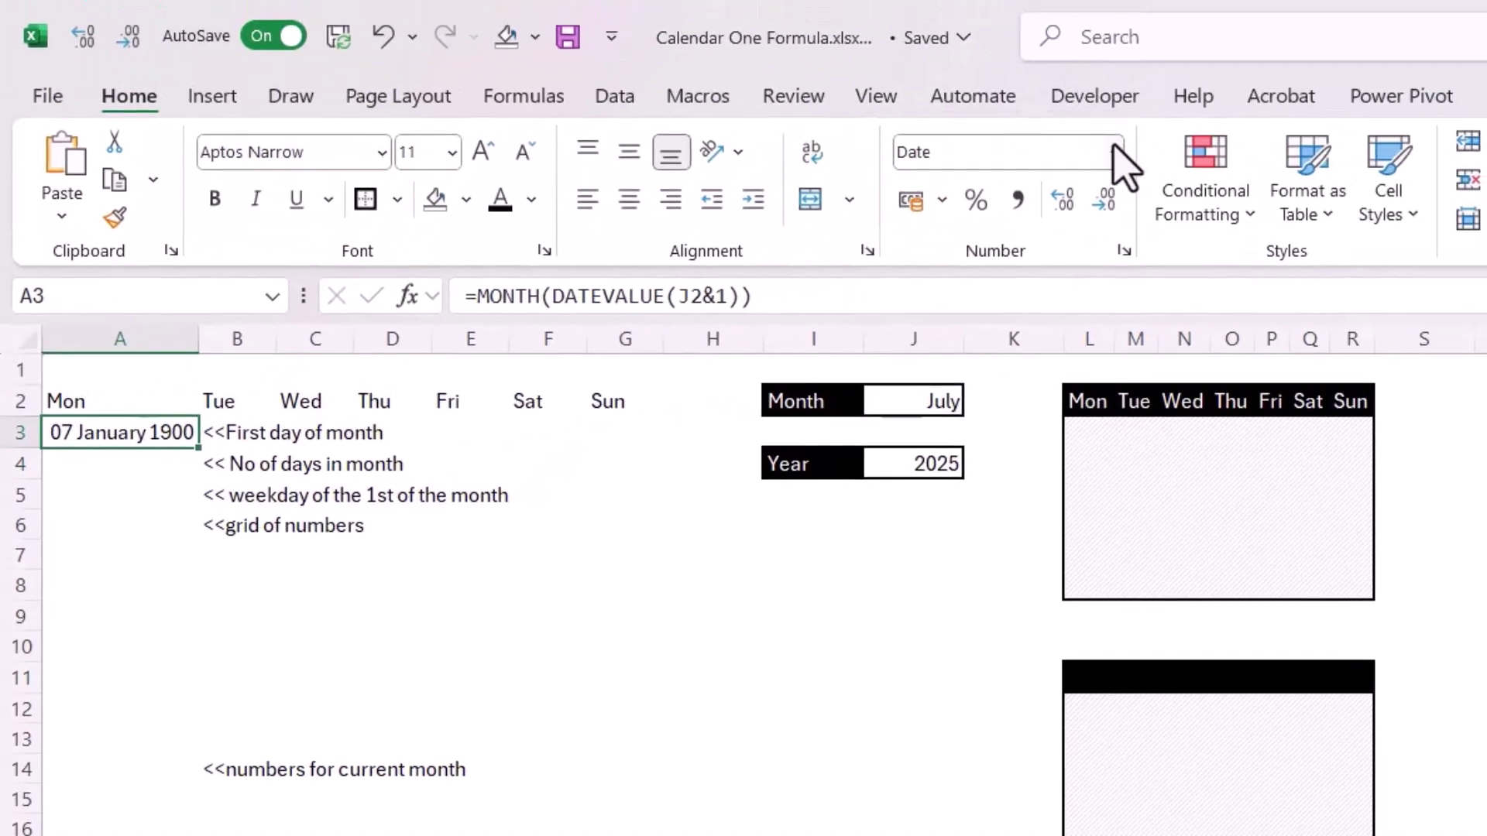
pyautogui.click(1115, 150)
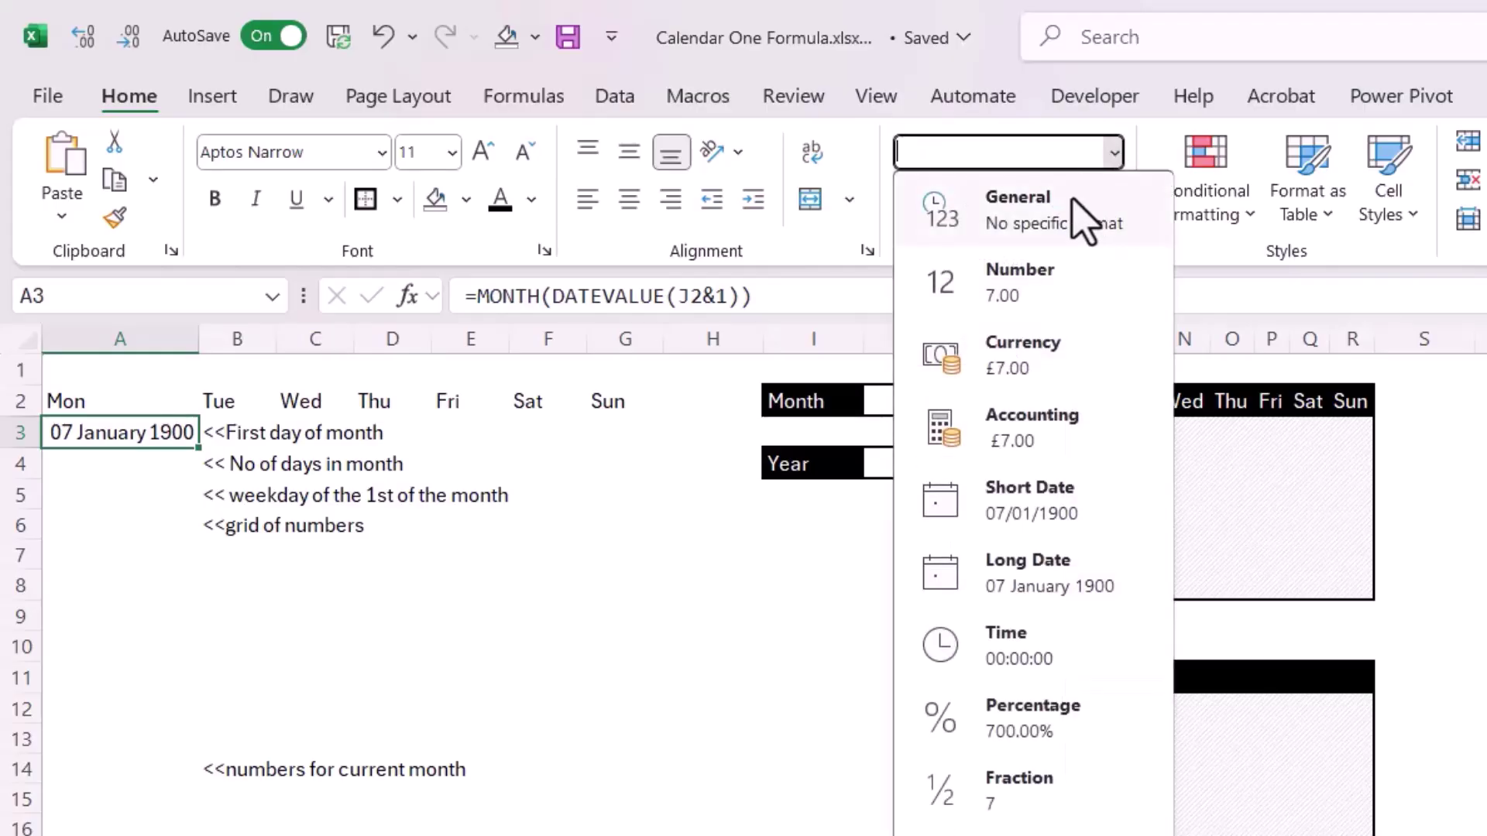
pyautogui.click(1080, 215)
# Step: Wrap it further into =DATE(J4,MONTH(DATEVALUE(J2&1)),1) so A3 shows 01/07/2025
pyautogui.doubleClick(124, 441)
pyautogui.click(56, 432)
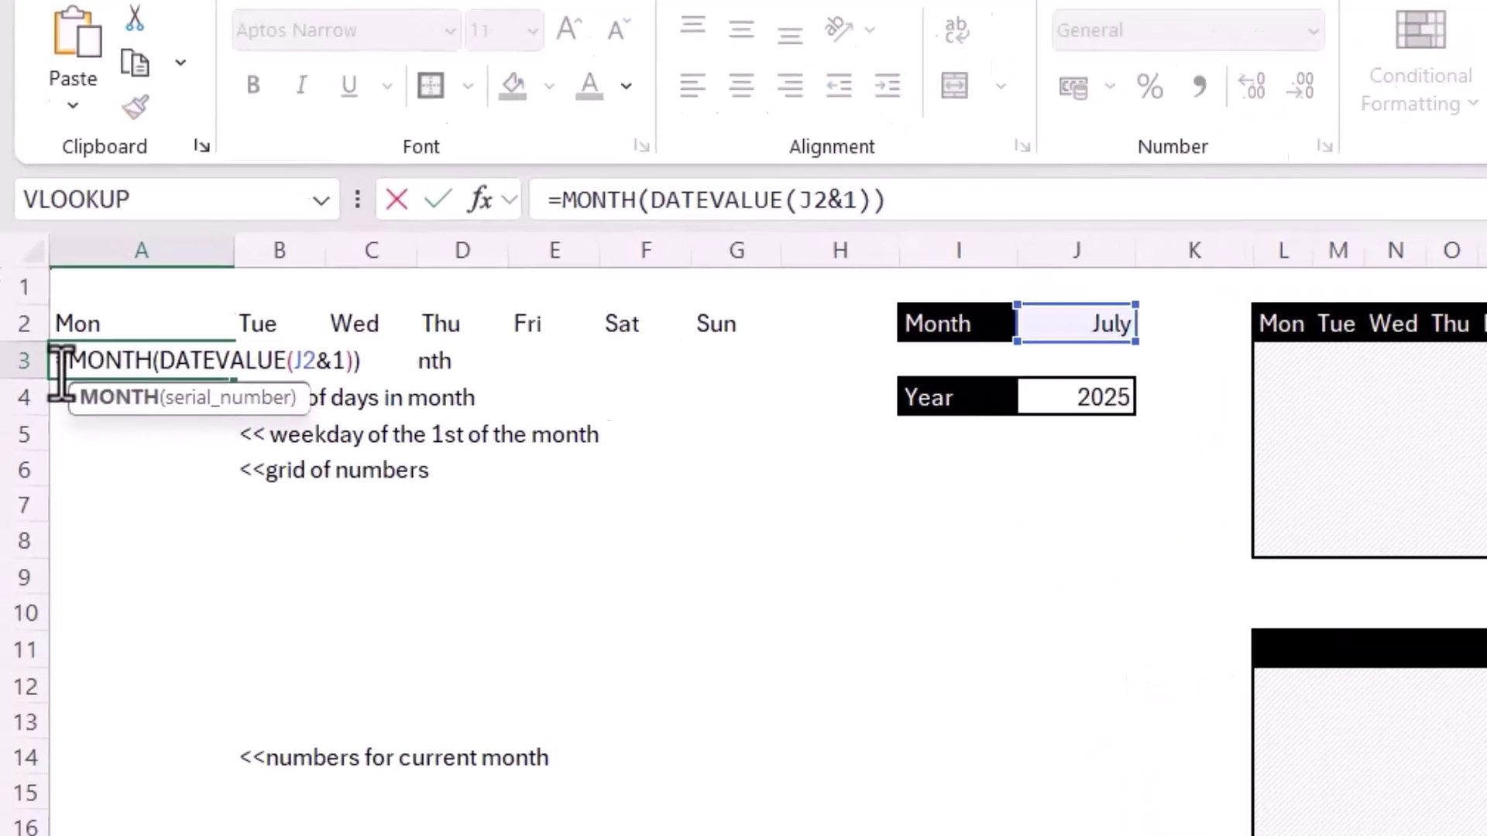
pyautogui.write('DATE(')
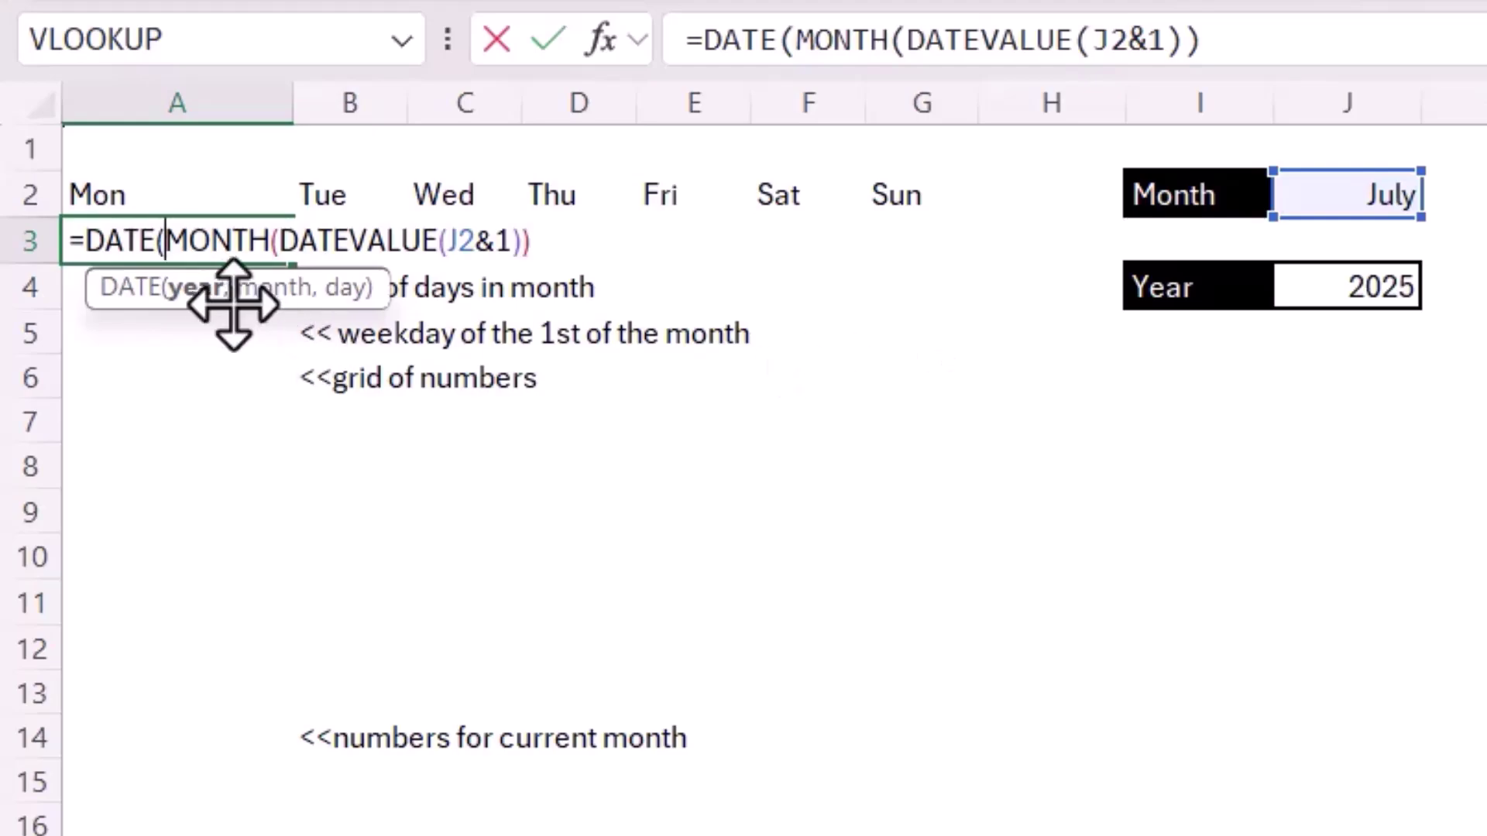
pyautogui.click(1321, 288)
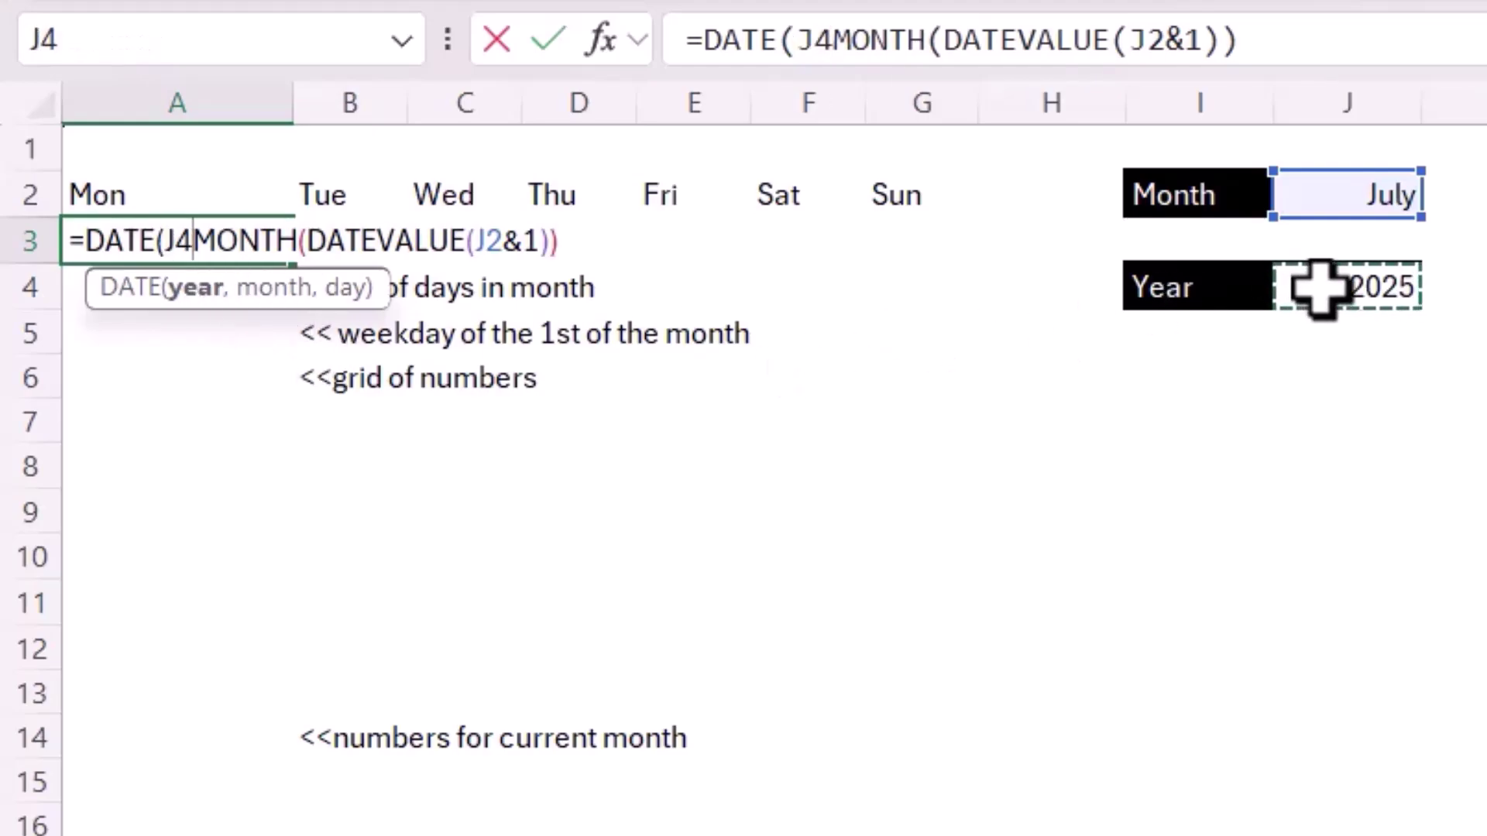
pyautogui.write(',')
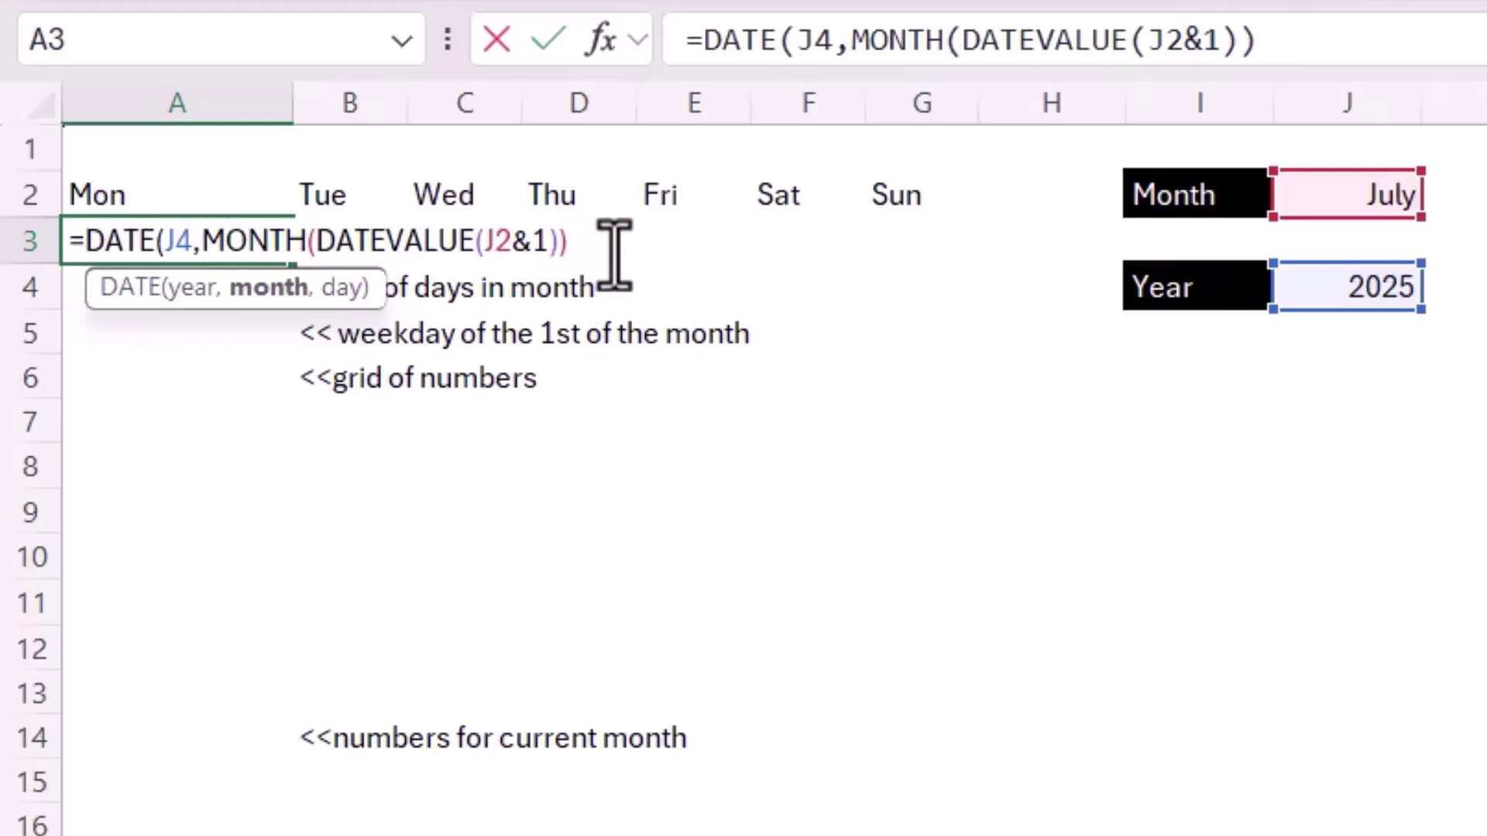
pyautogui.write(',')
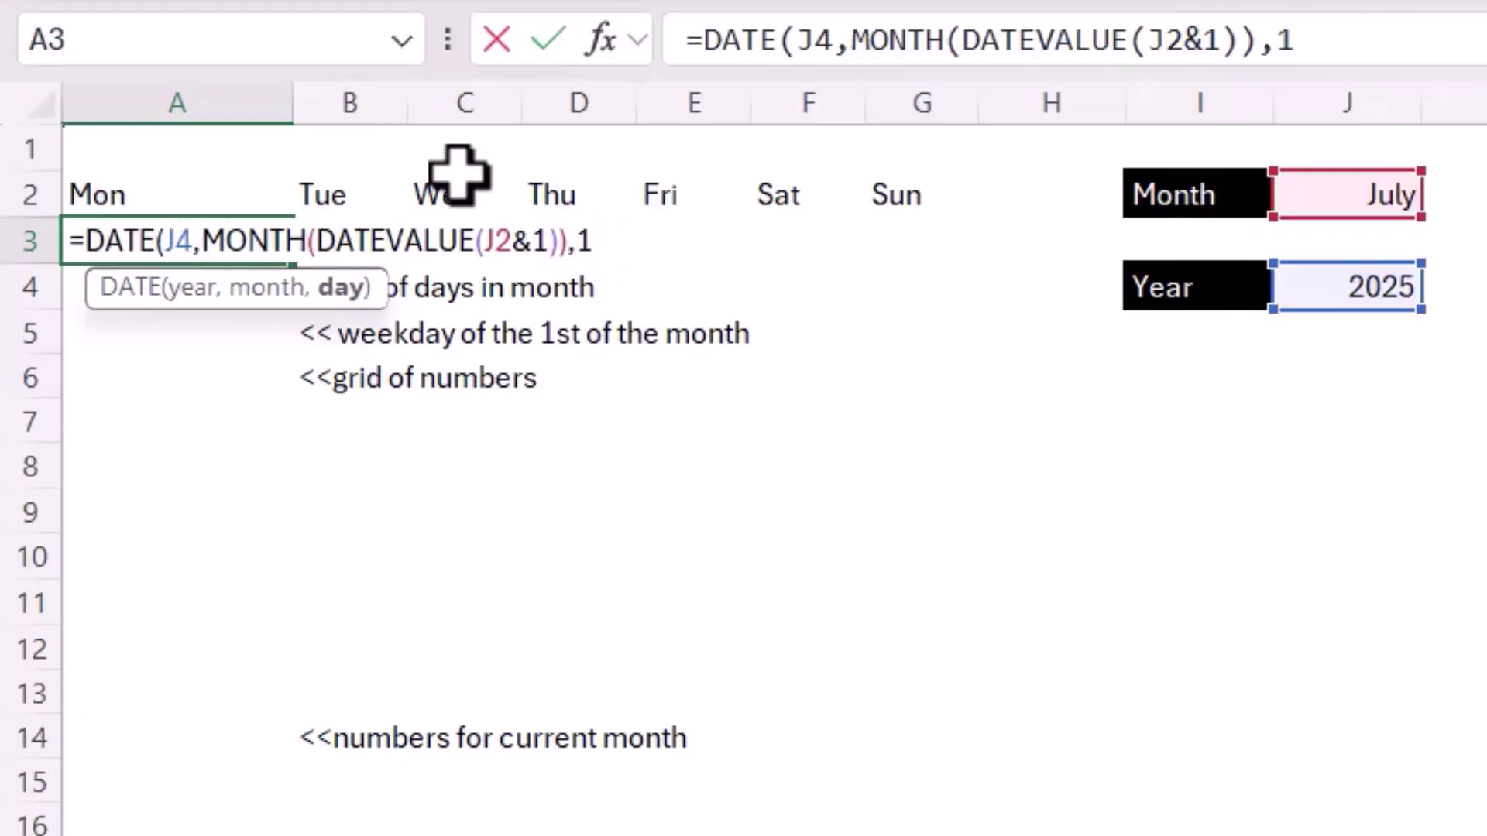
pyautogui.write('1')
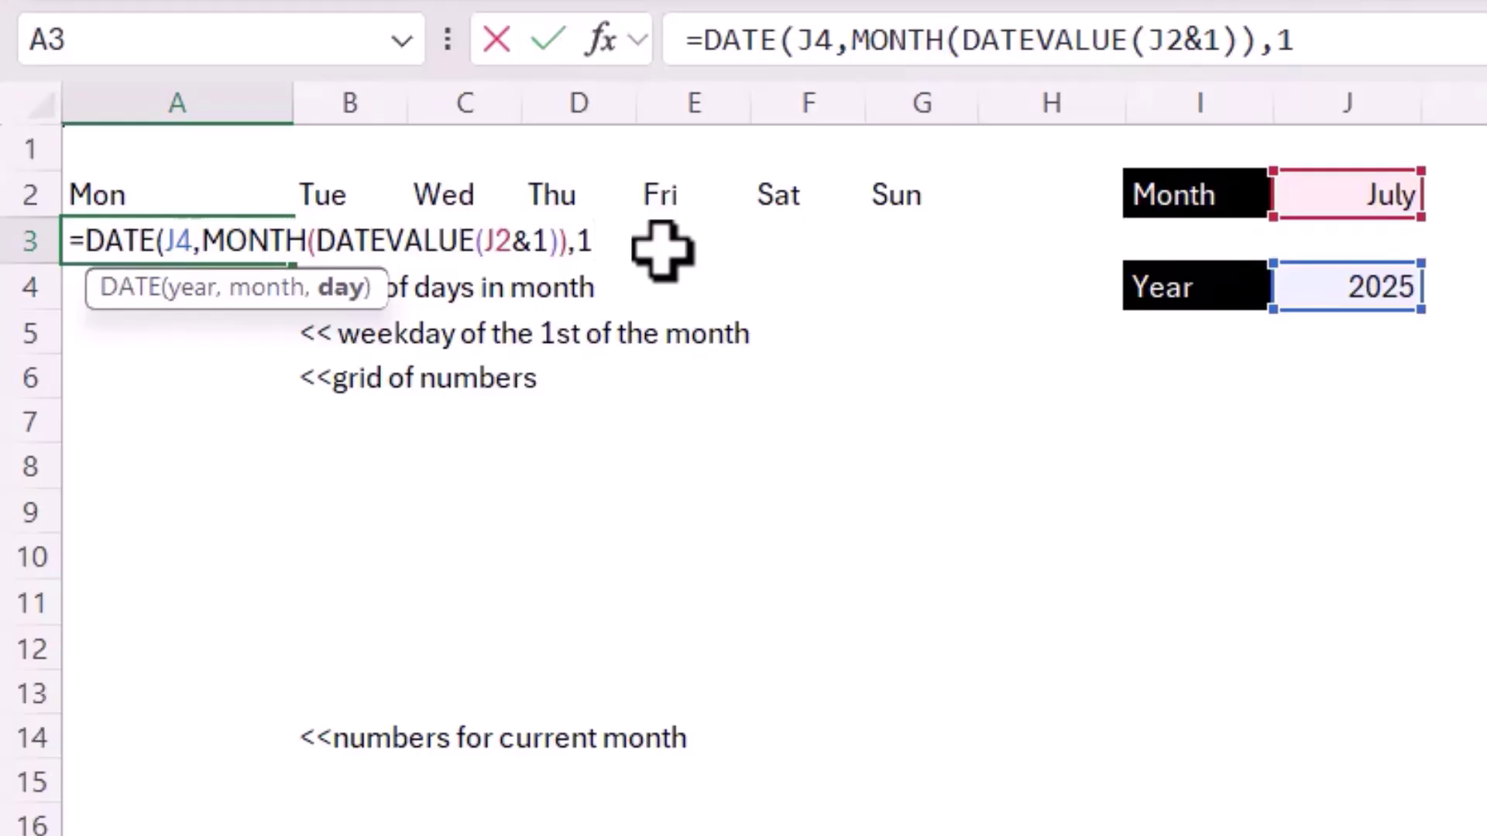
pyautogui.write(')')
pyautogui.press('Return')
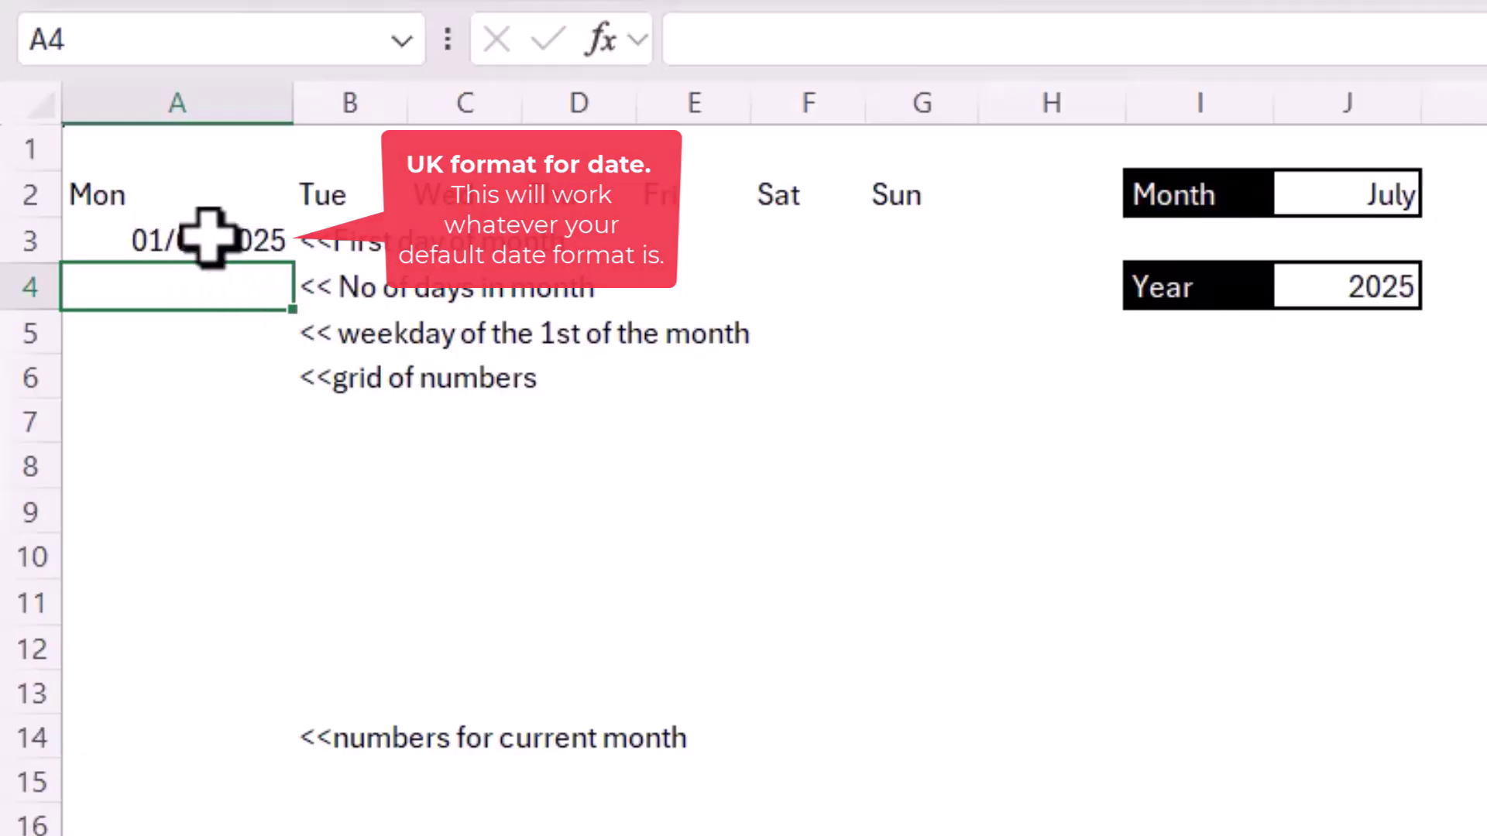
# Step: Enter =EOMONTH(A3,0) in A4 and format it as a Short Date
pyautogui.write('=e')
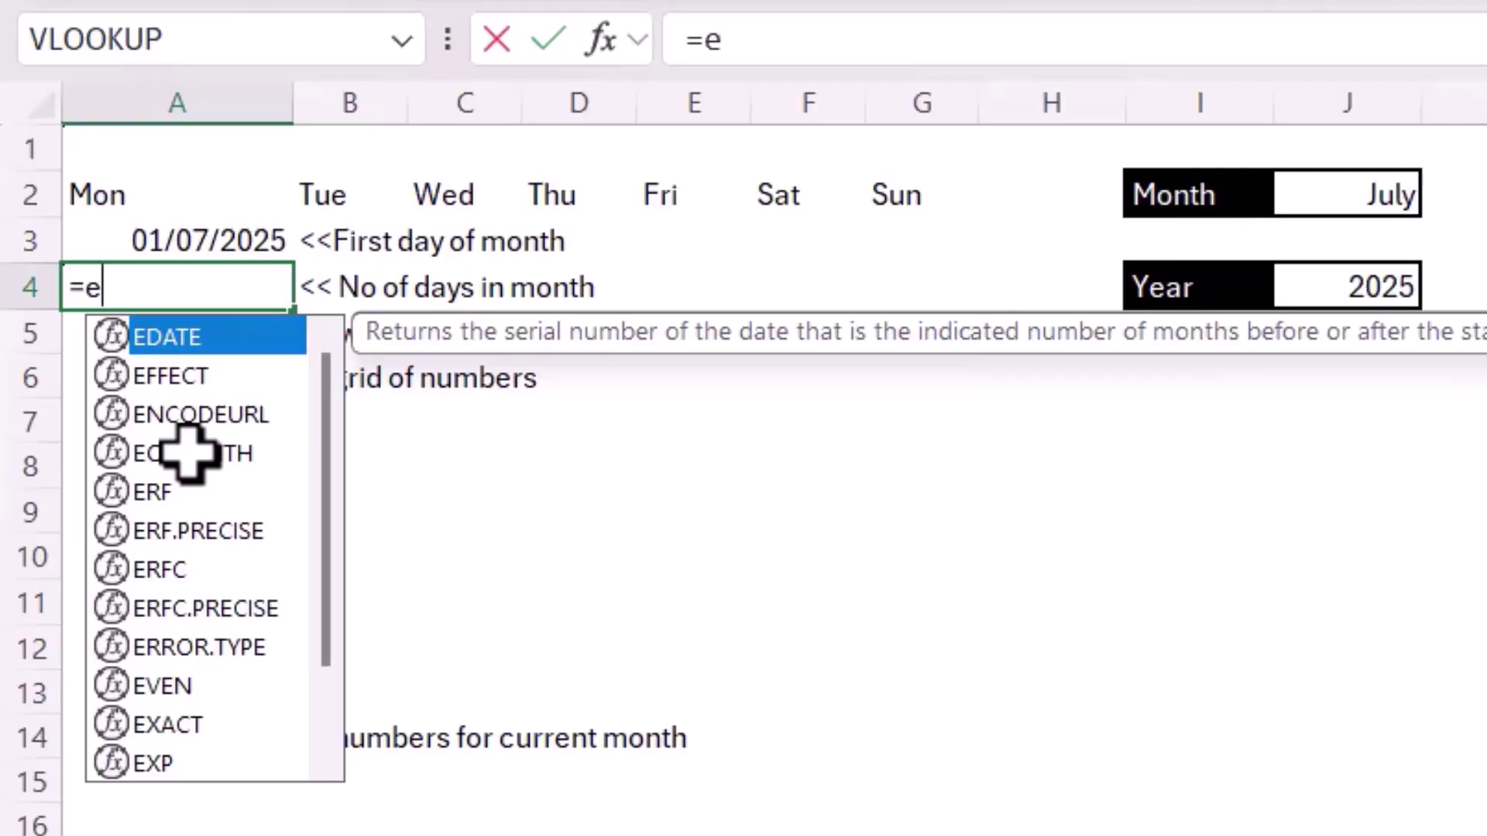
pyautogui.click(188, 453)
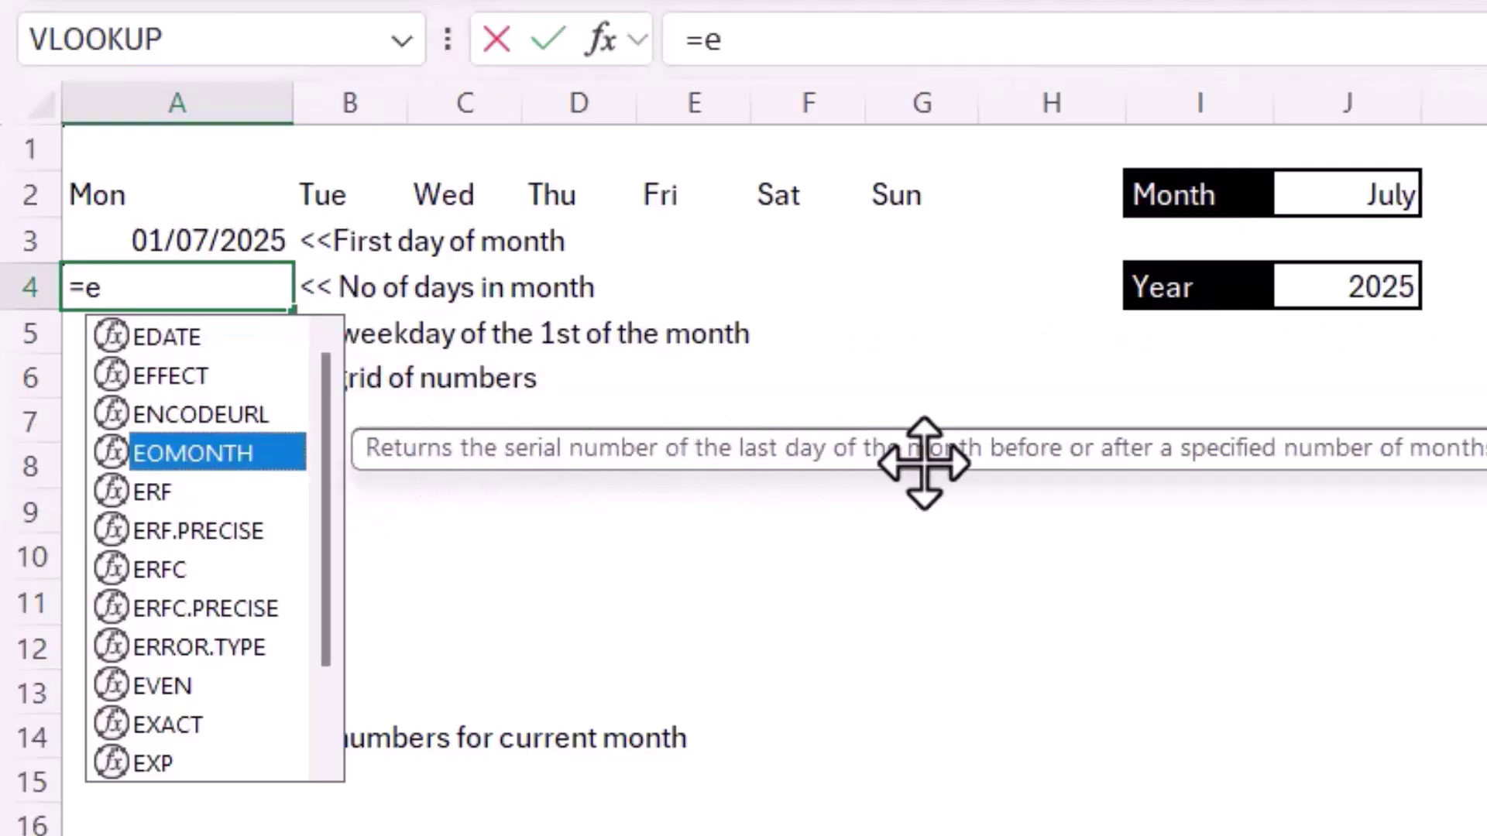
pyautogui.doubleClick(186, 453)
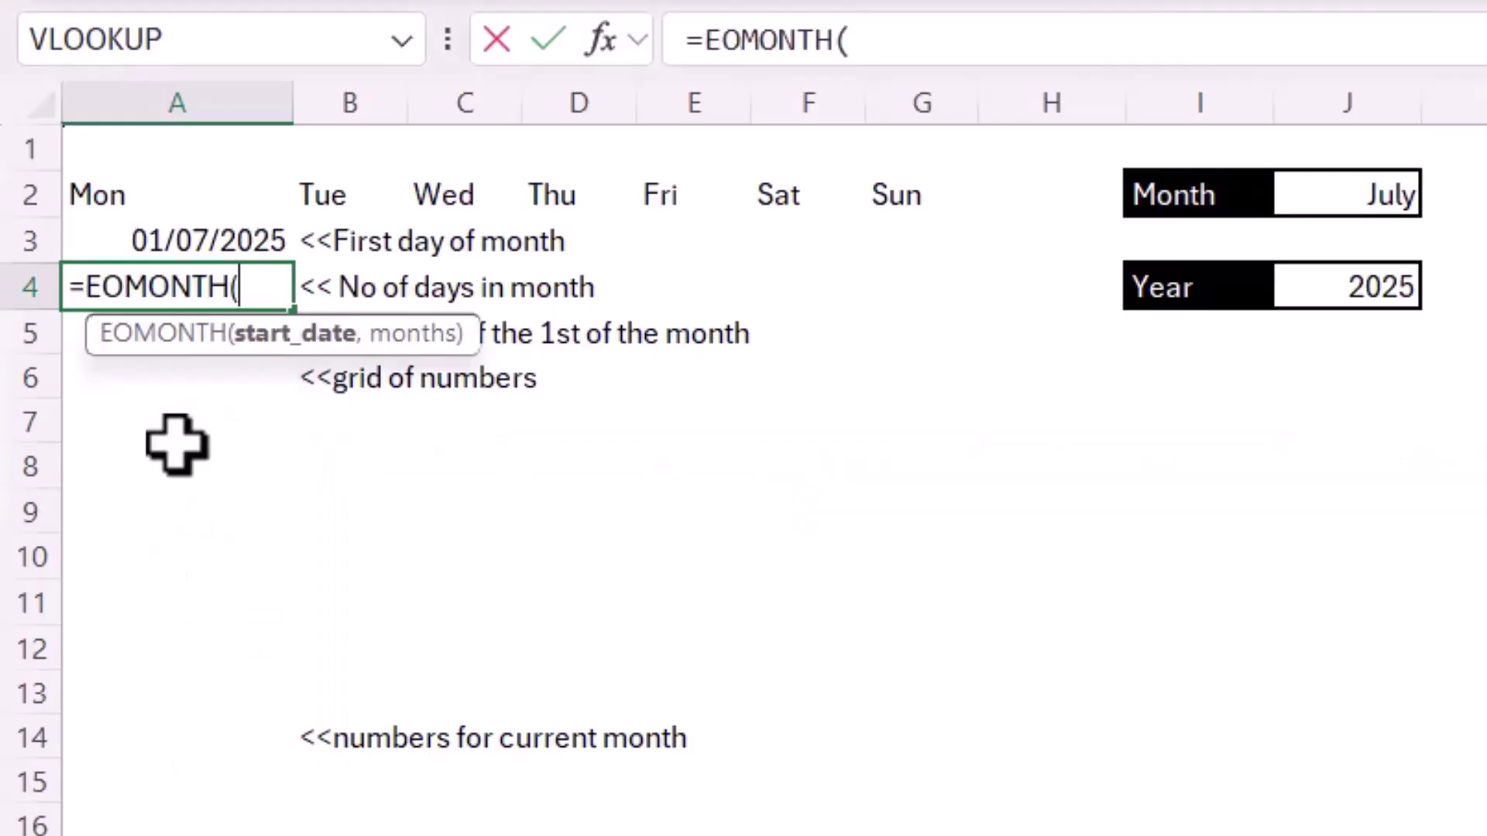
pyautogui.click(209, 236)
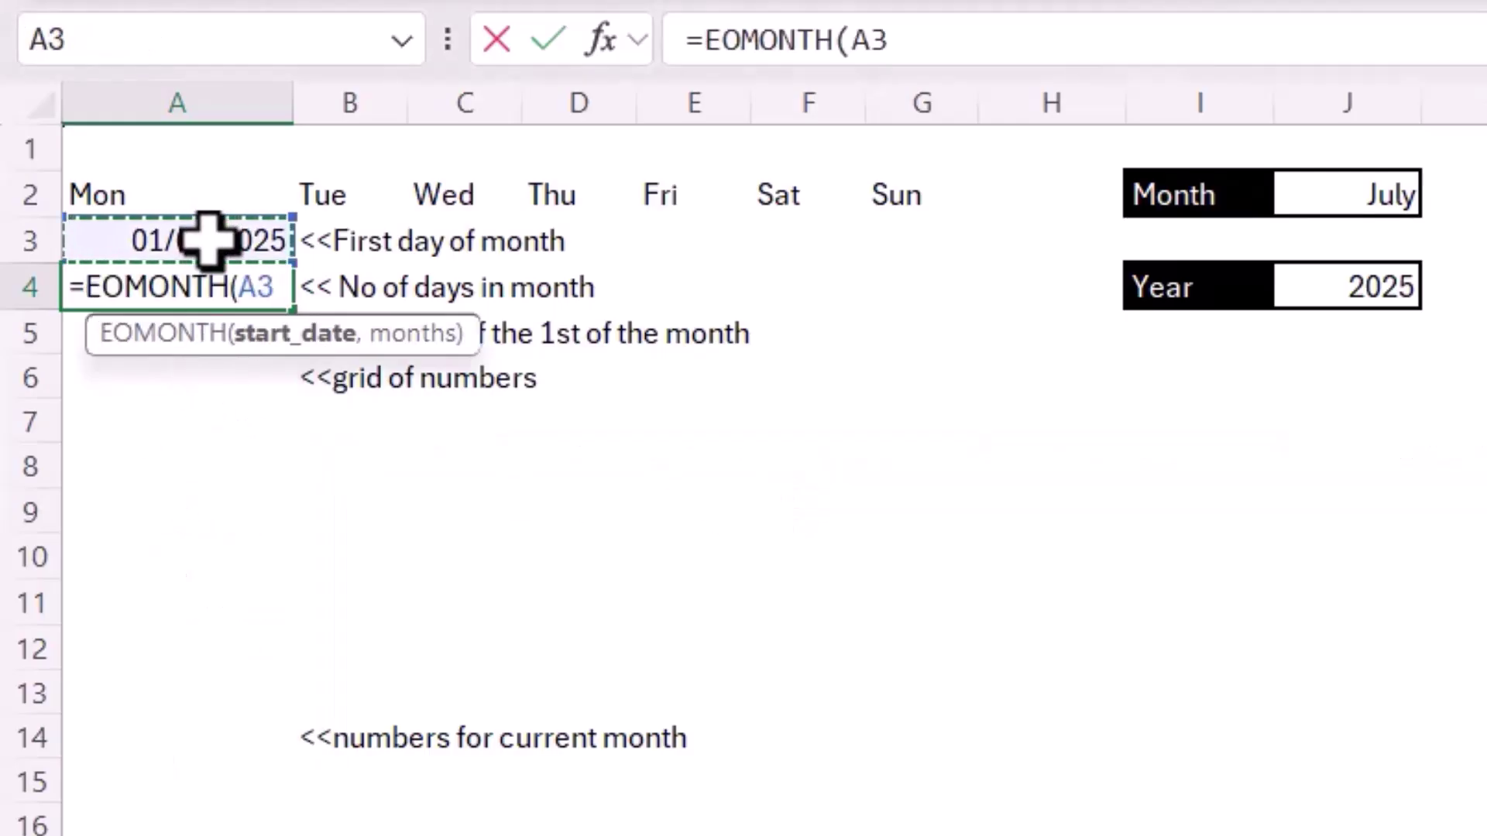
pyautogui.write(',')
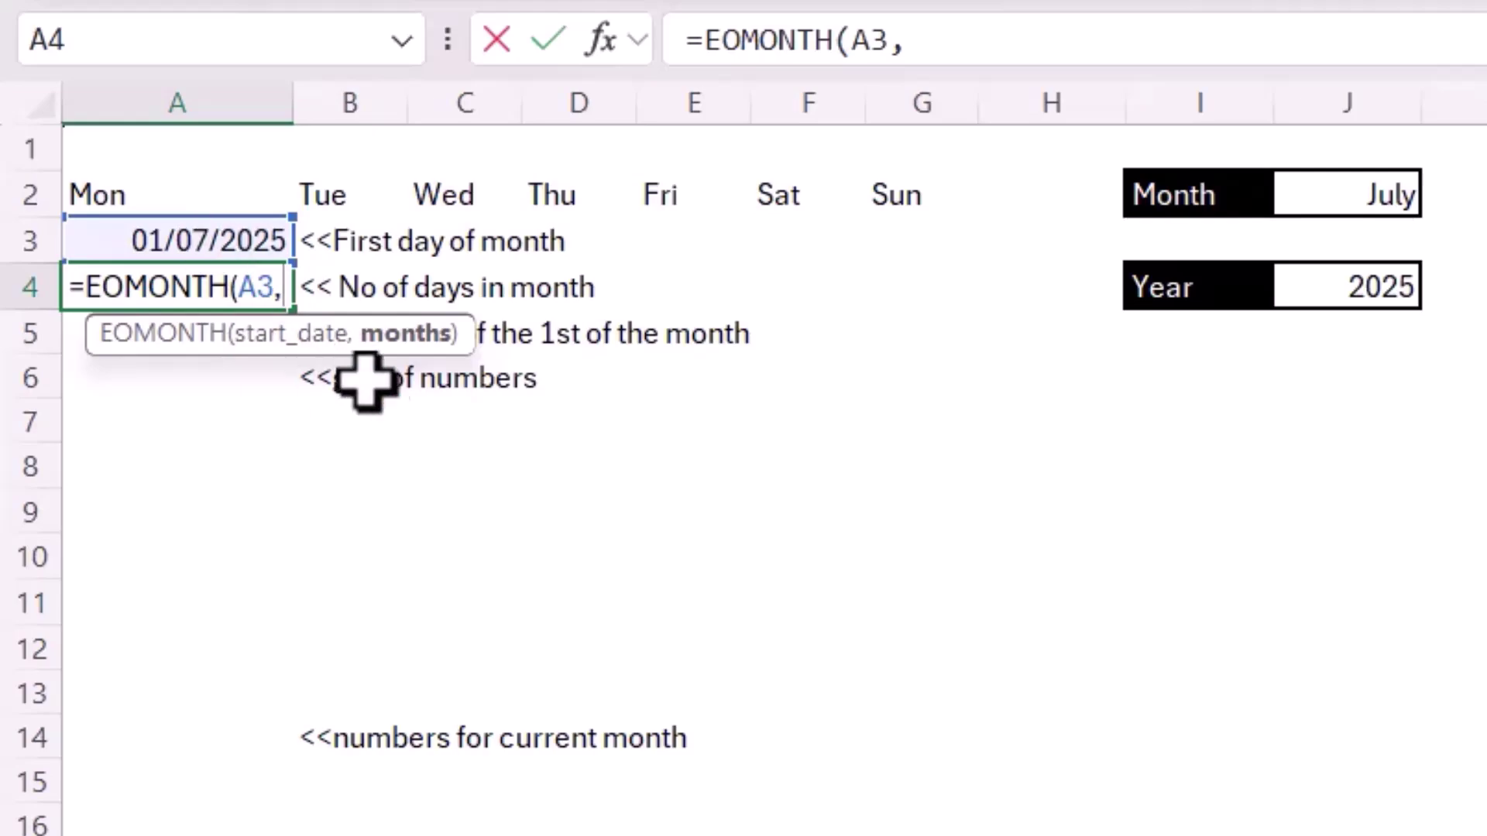
pyautogui.write('0')
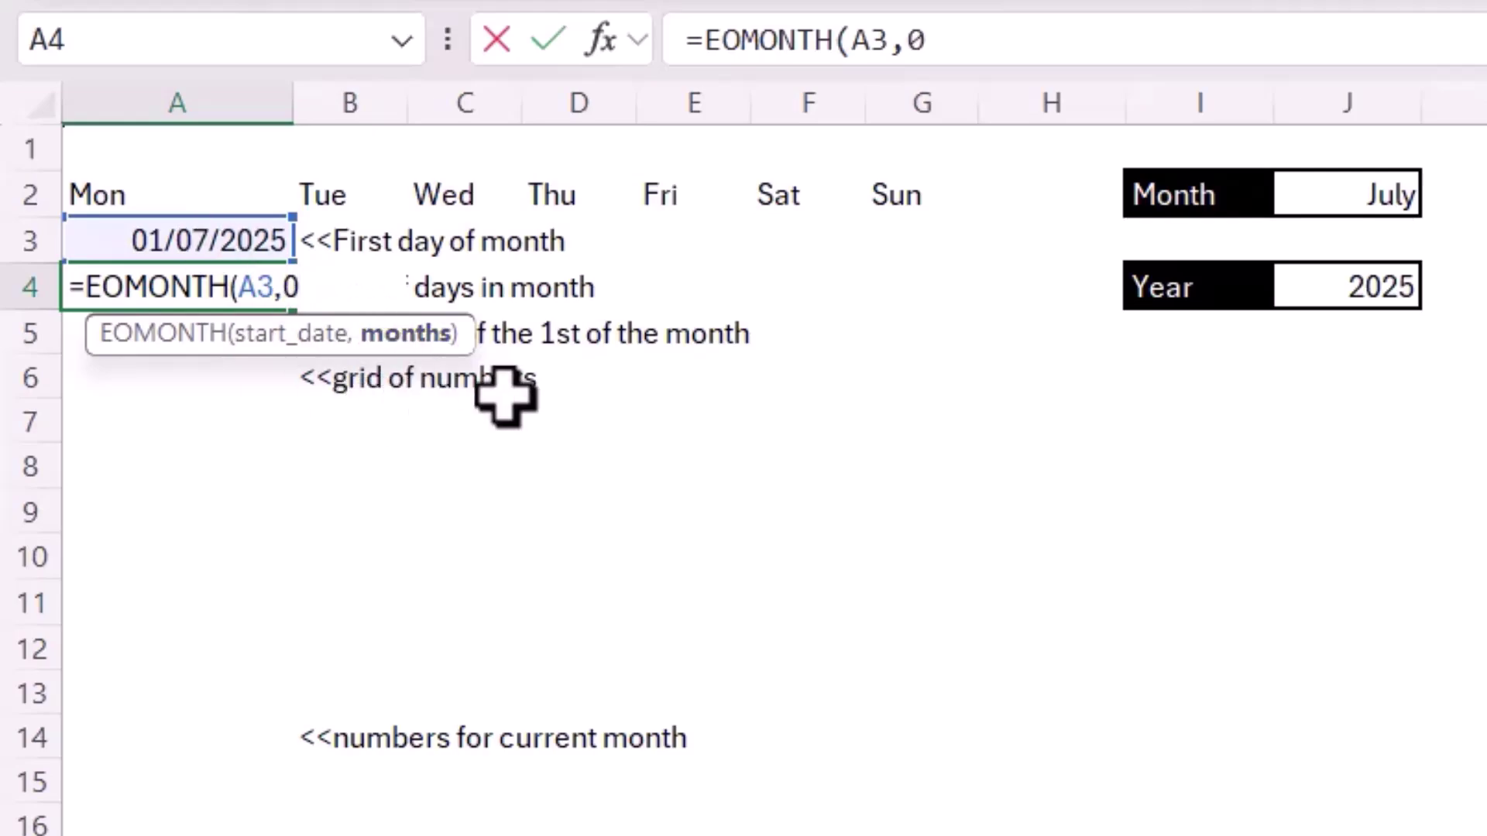
pyautogui.write(')')
pyautogui.press('Return')
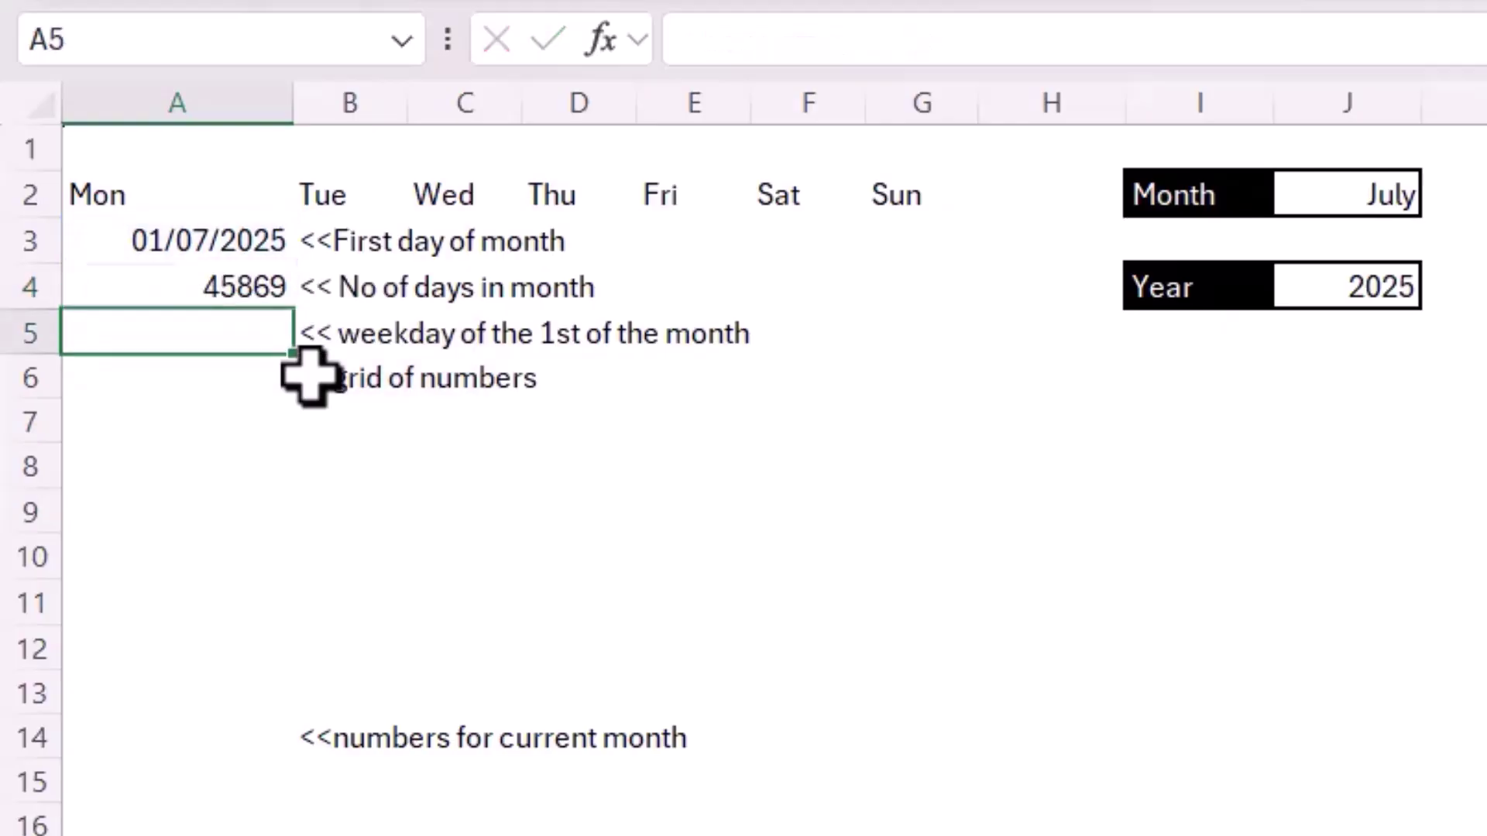
pyautogui.click(271, 288)
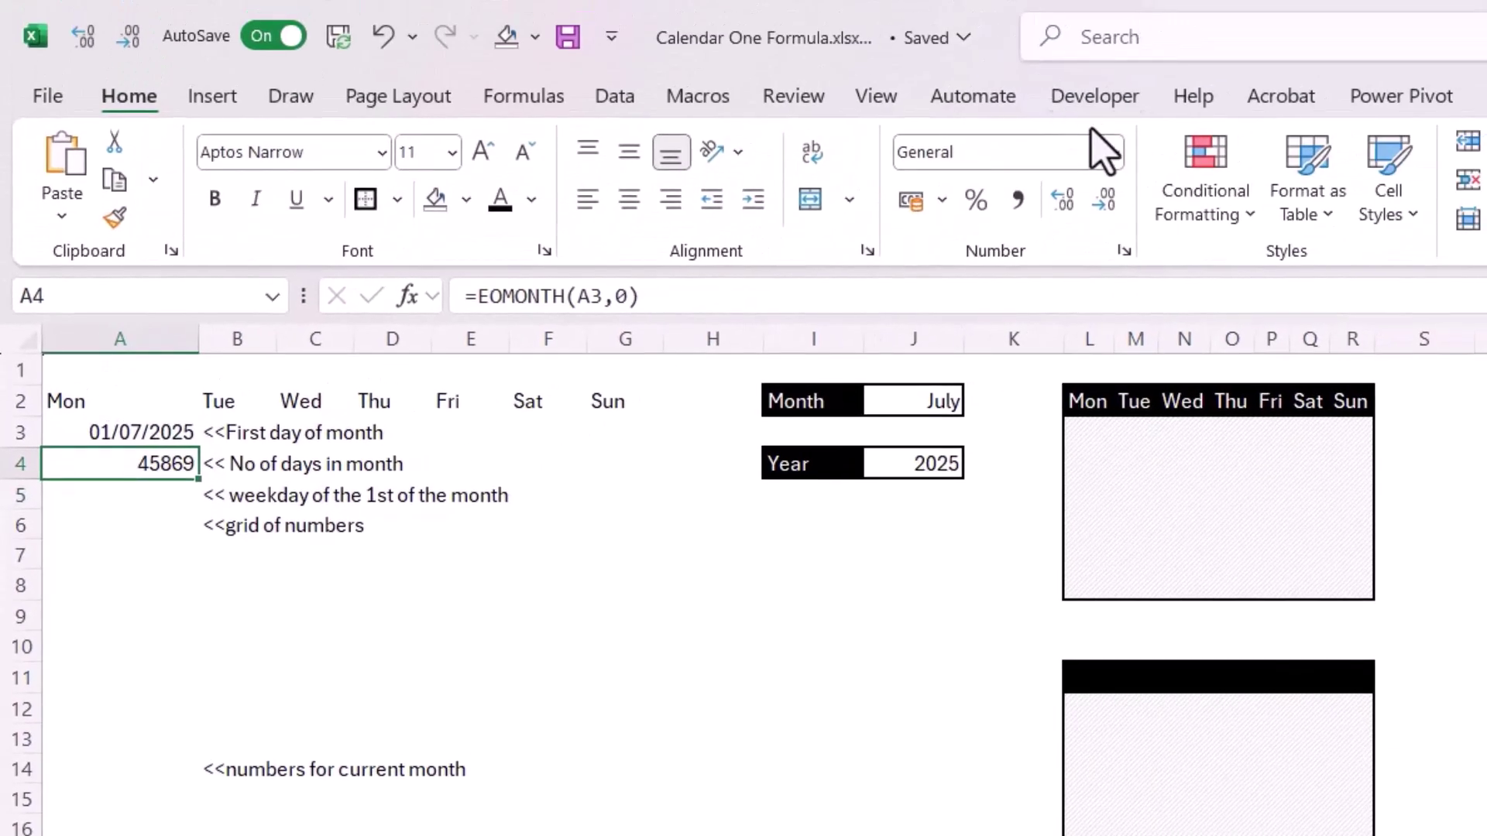
pyautogui.click(1113, 153)
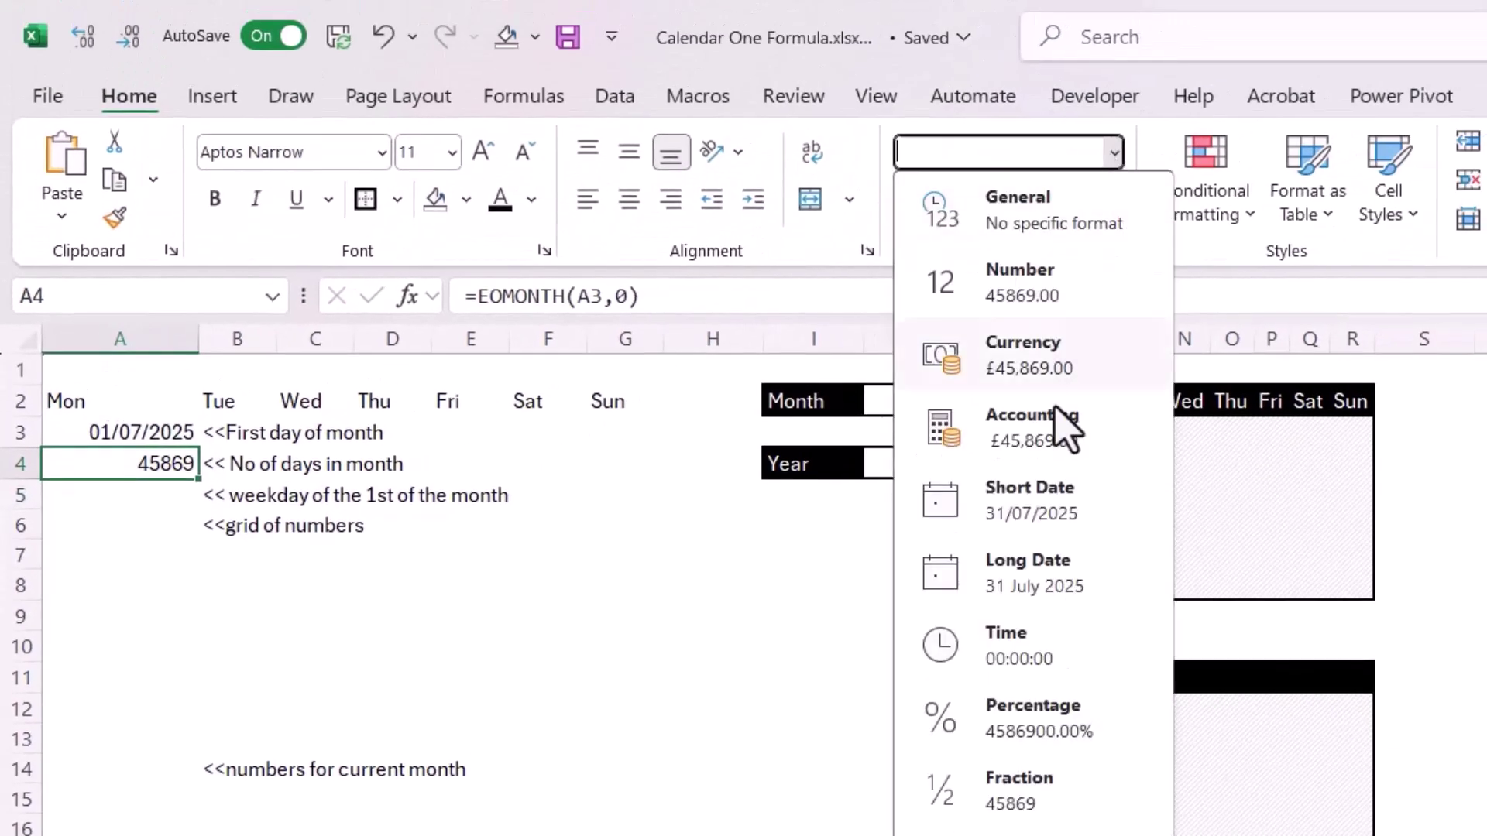
pyautogui.click(1031, 514)
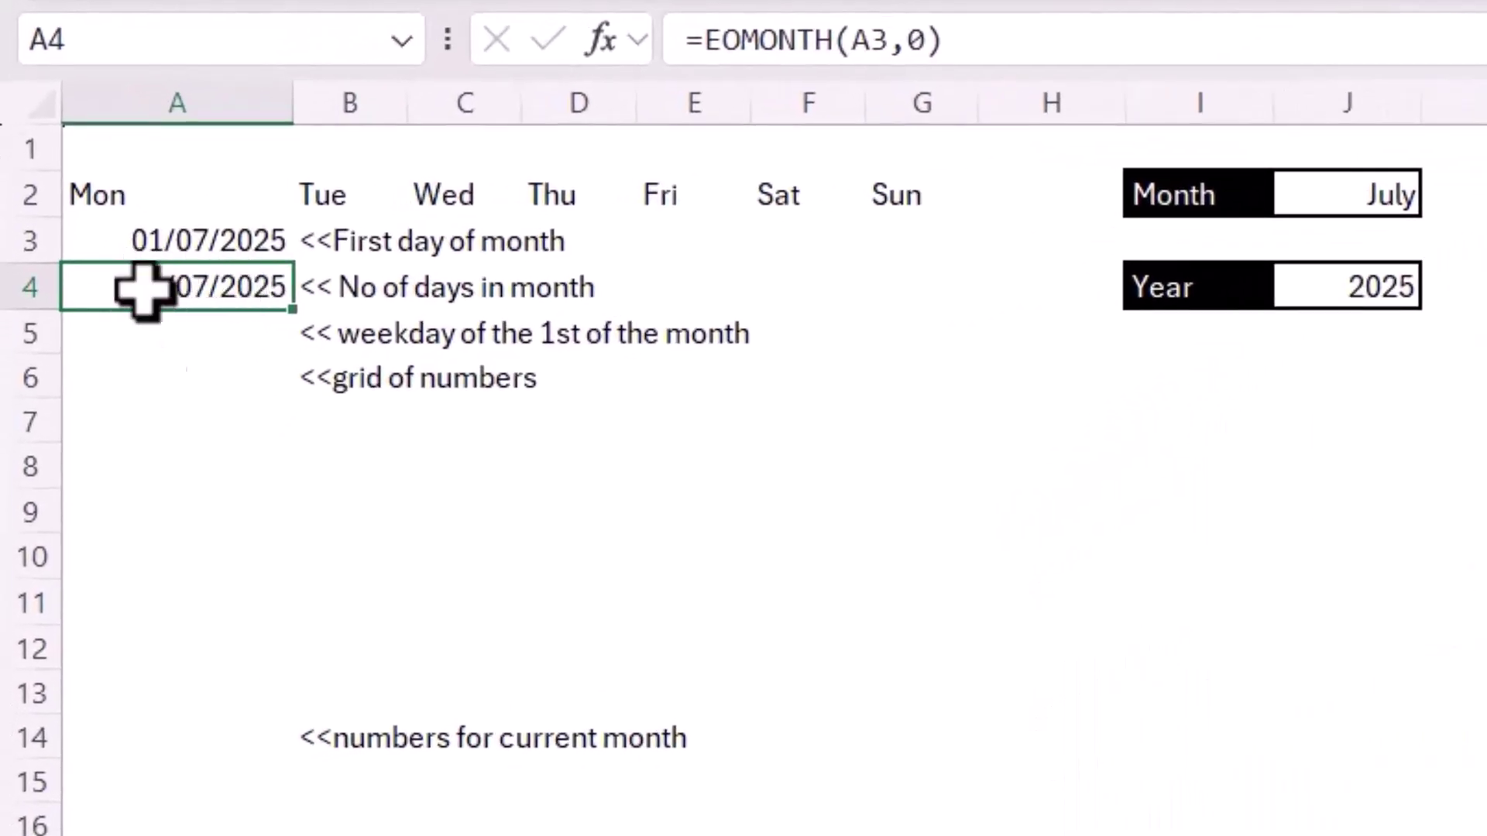
# Step: Change A4 to =DAY(EOMONTH(A3,0)) and format it General so it shows 31
pyautogui.doubleClick(160, 290)
pyautogui.press('Escape')
pyautogui.doubleClick(165, 292)
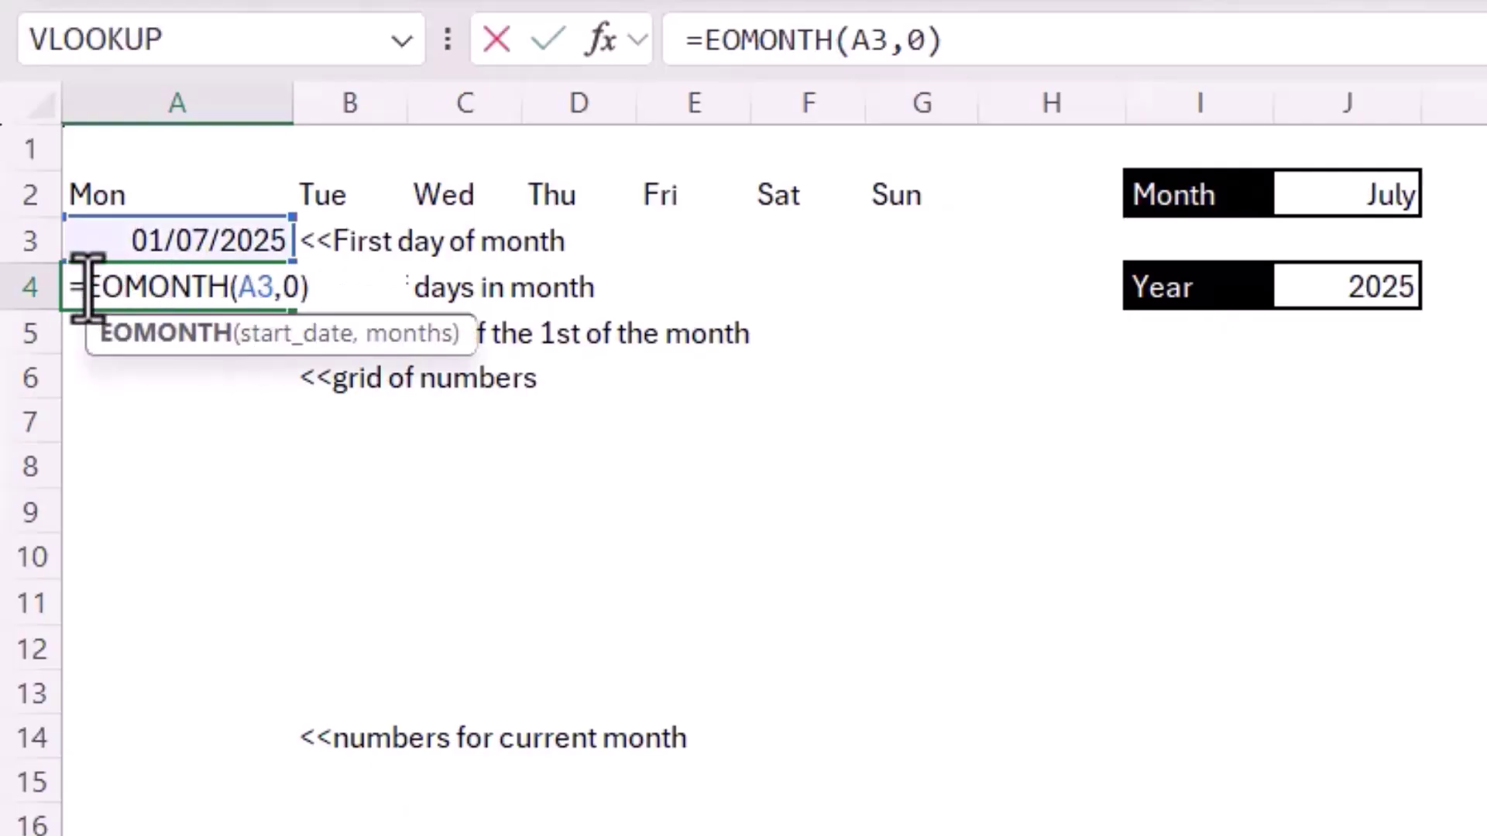
pyautogui.click(148, 298)
pyautogui.write('DAY(')
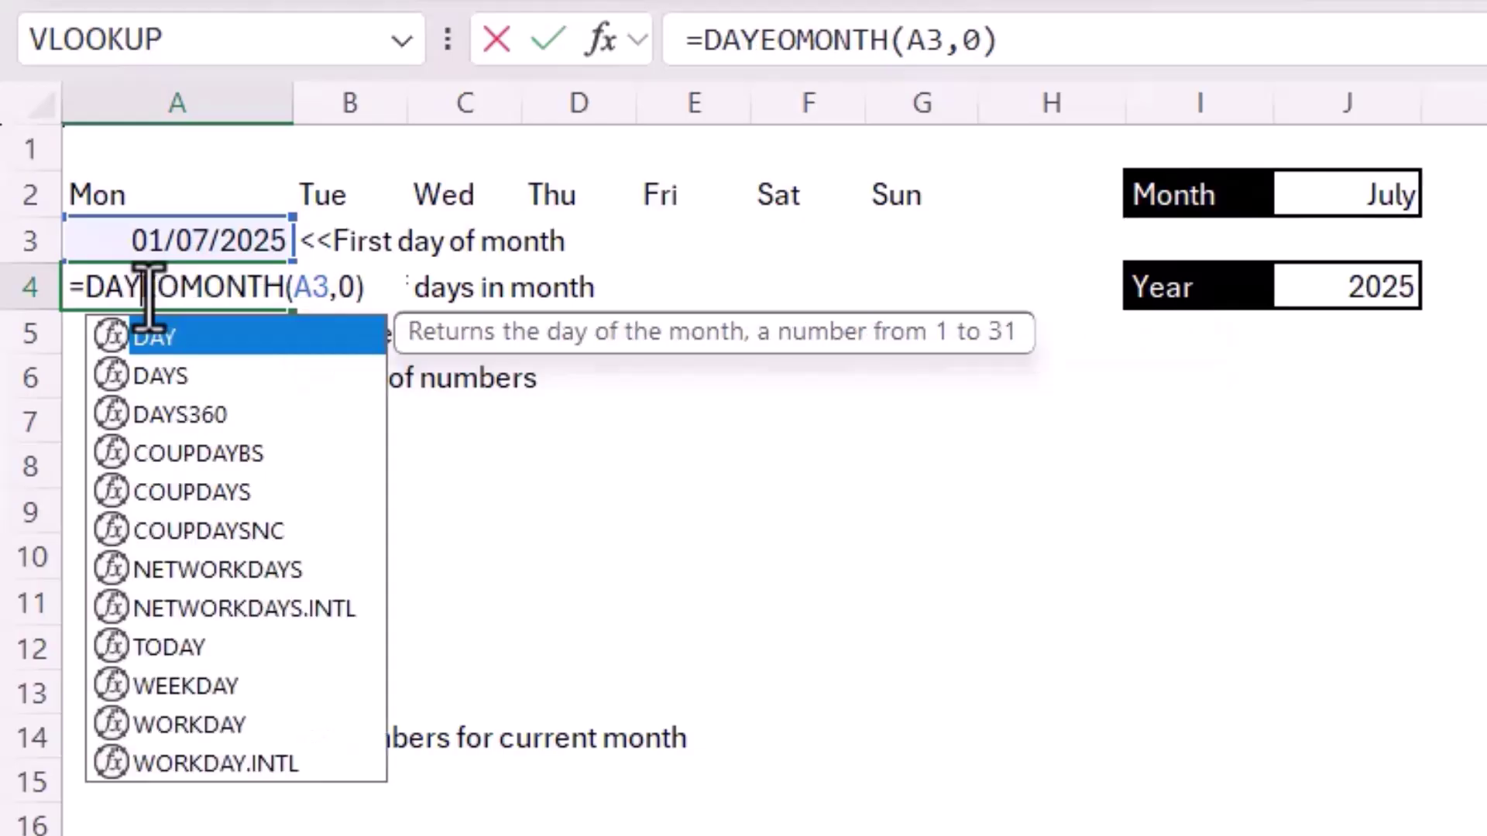
pyautogui.press('Return')
pyautogui.press('Up')
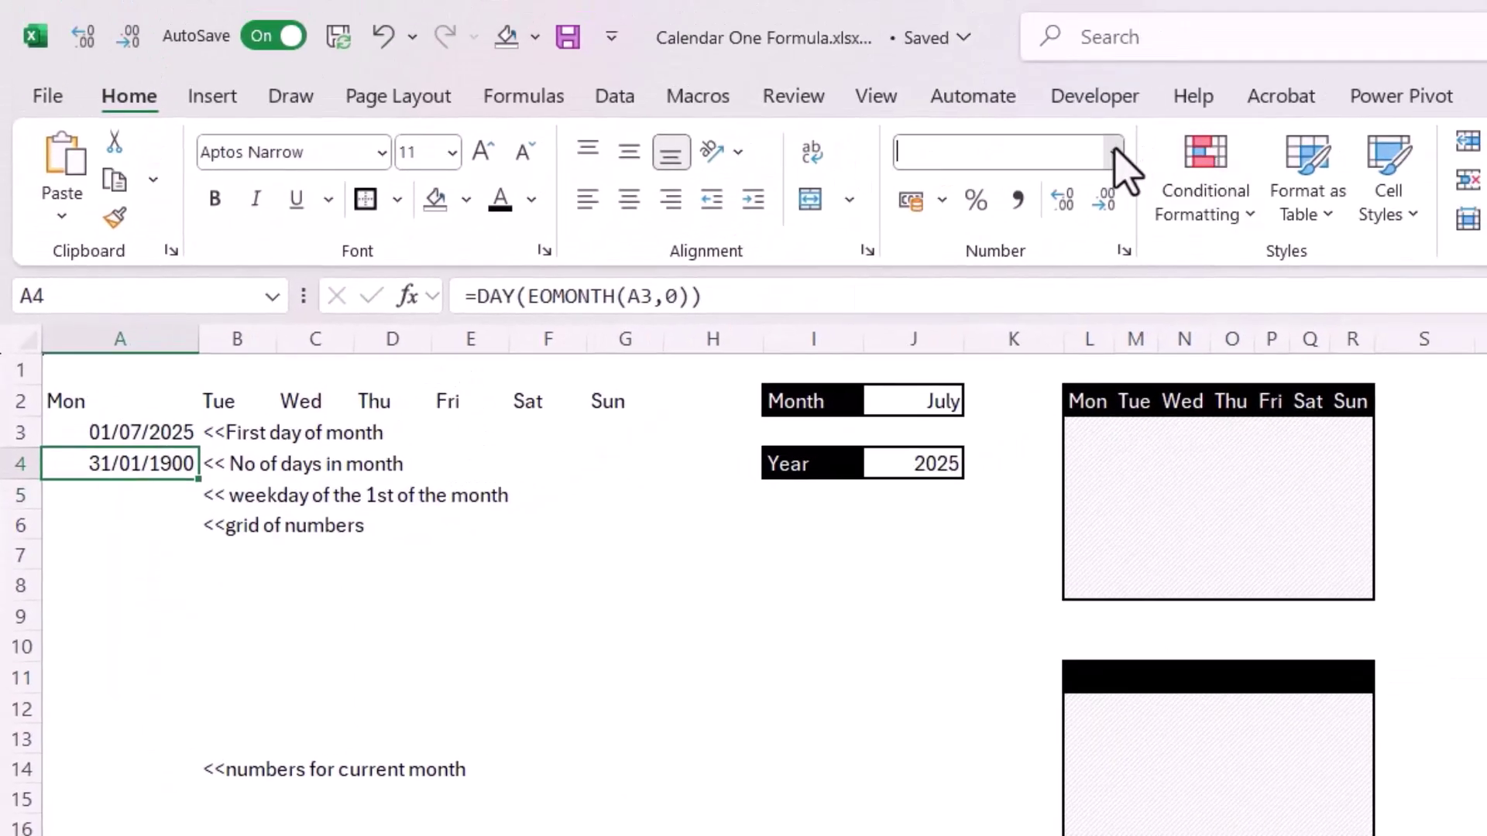
pyautogui.click(1115, 153)
pyautogui.click(1076, 221)
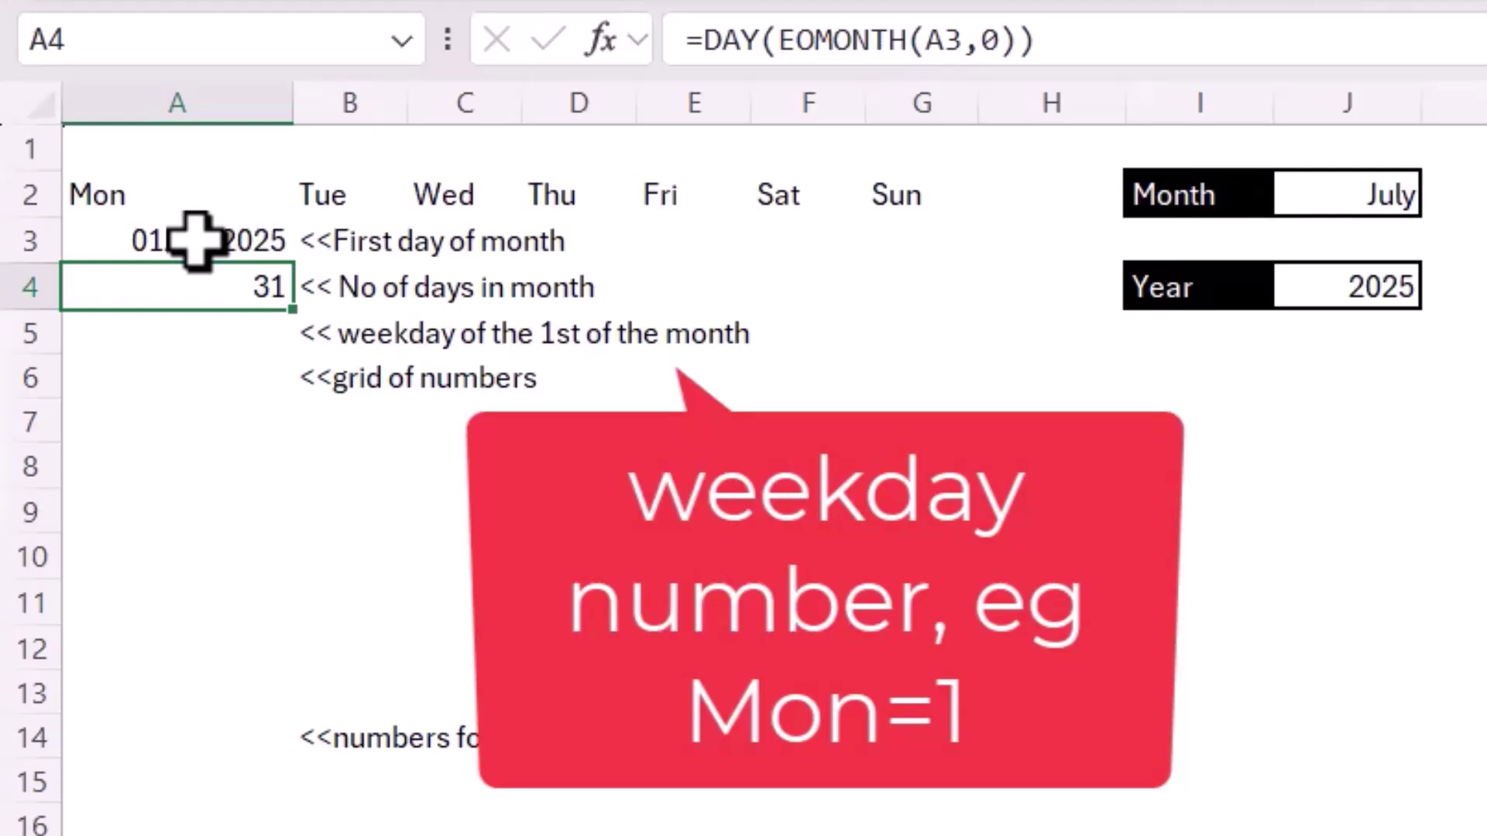
# Step: Enter =WEEKDAY(A3,2) in A5, using Monday-first return type 2, giving 2
pyautogui.click(271, 331)
pyautogui.write('=wee')
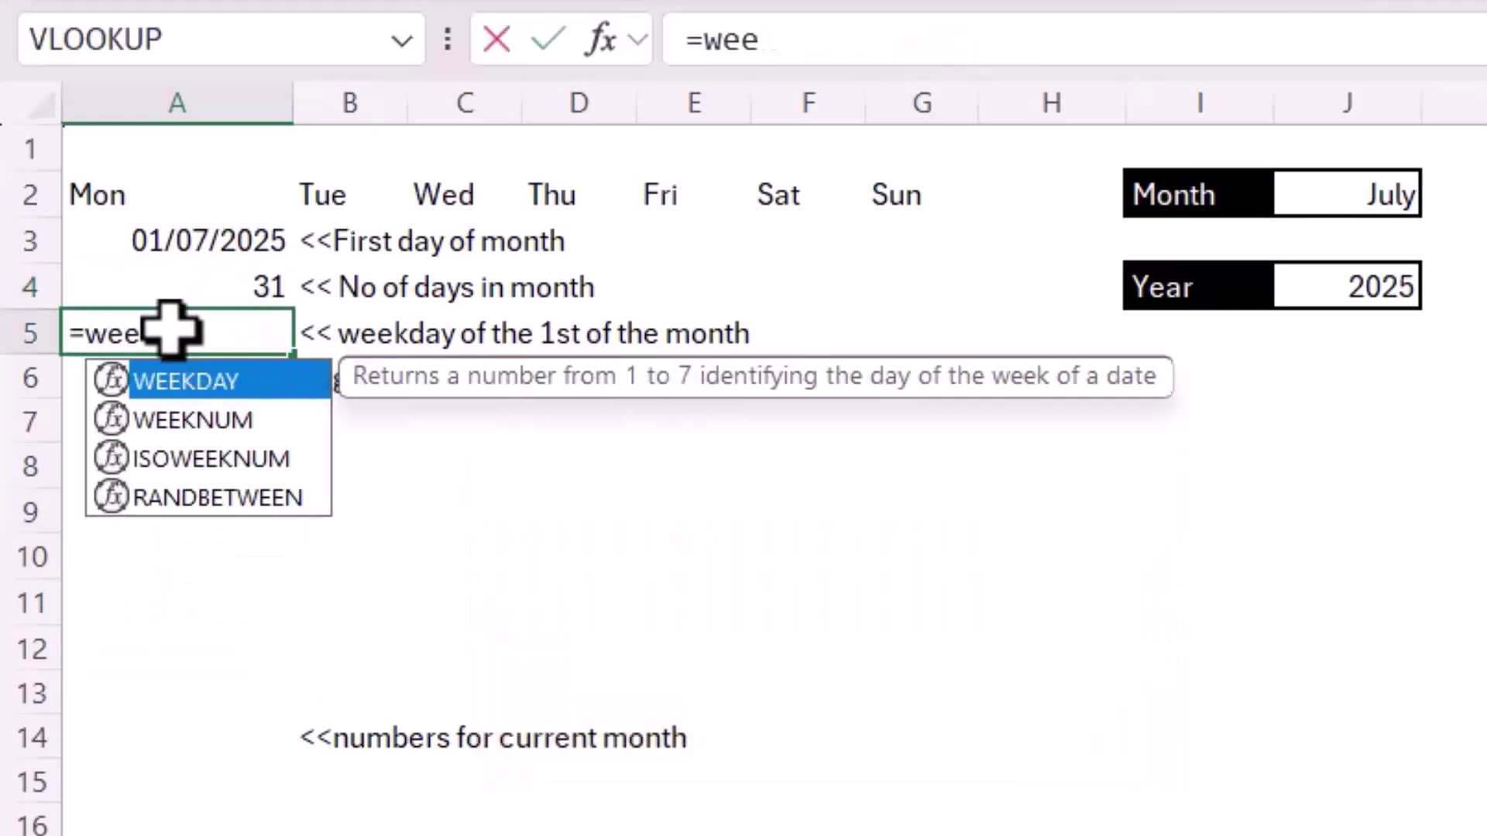
pyautogui.write('k')
pyautogui.doubleClick(177, 383)
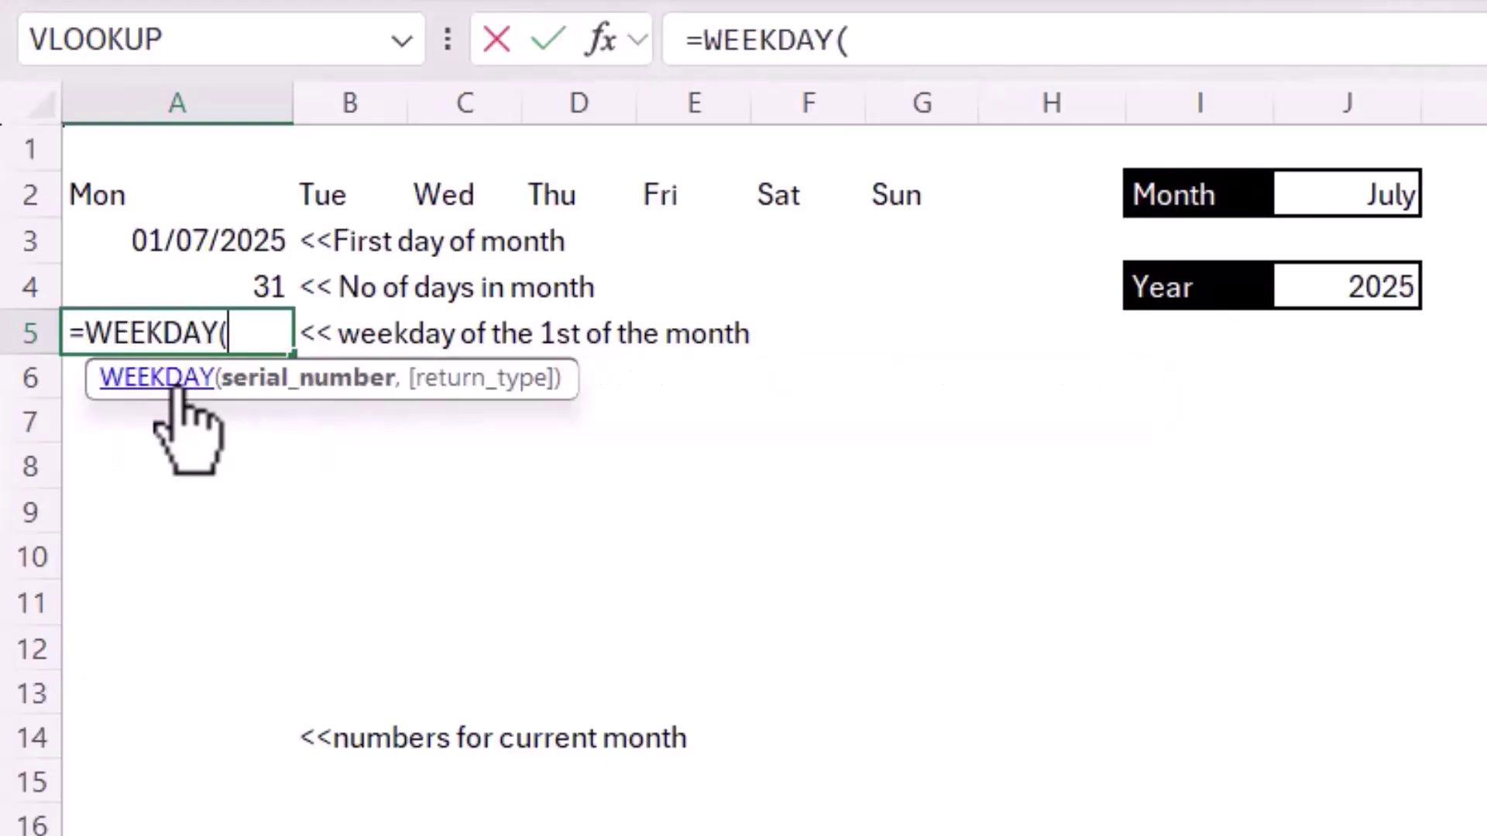
pyautogui.click(199, 240)
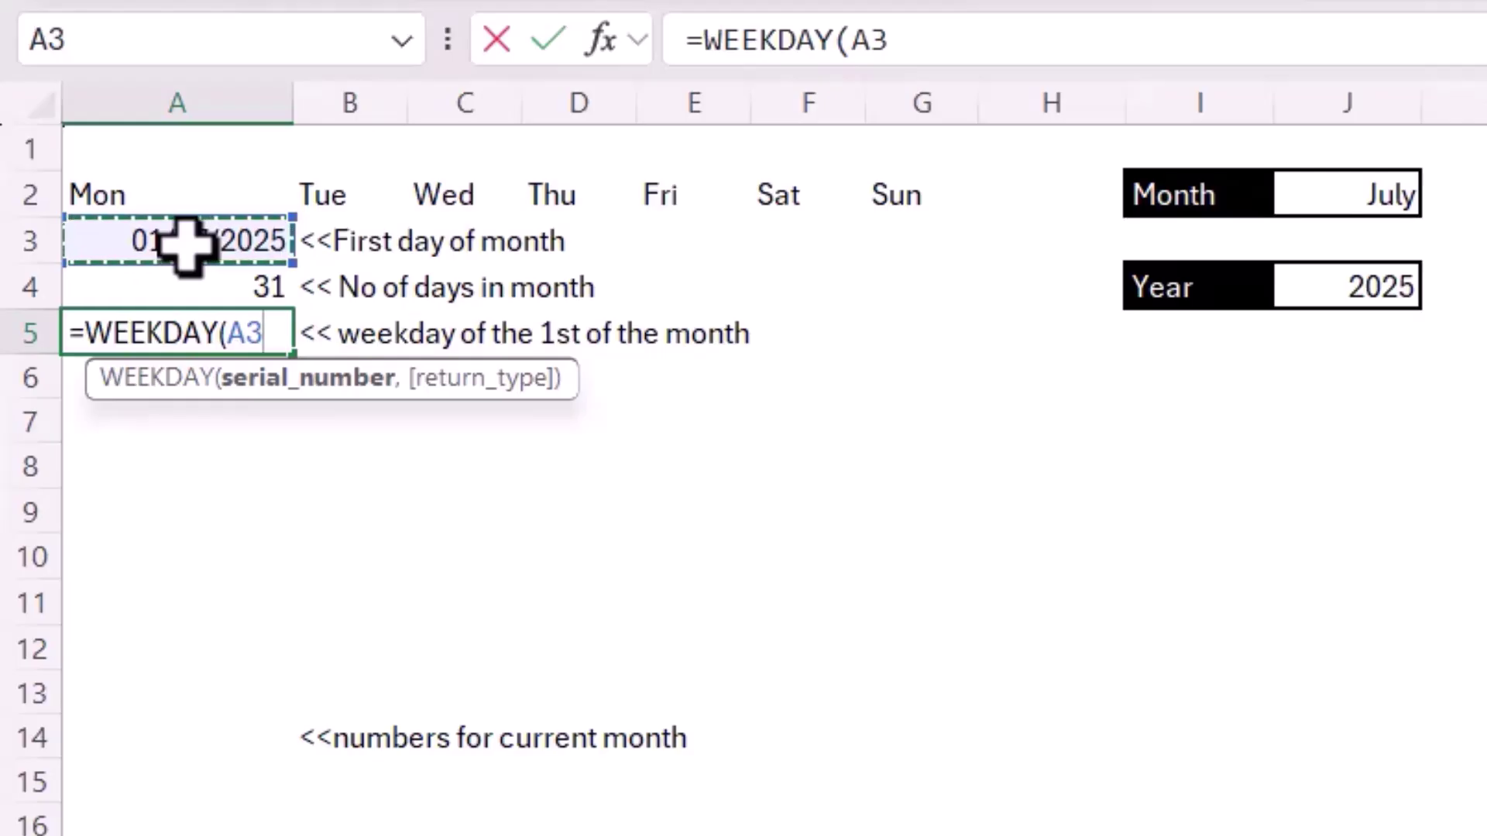
pyautogui.write(',')
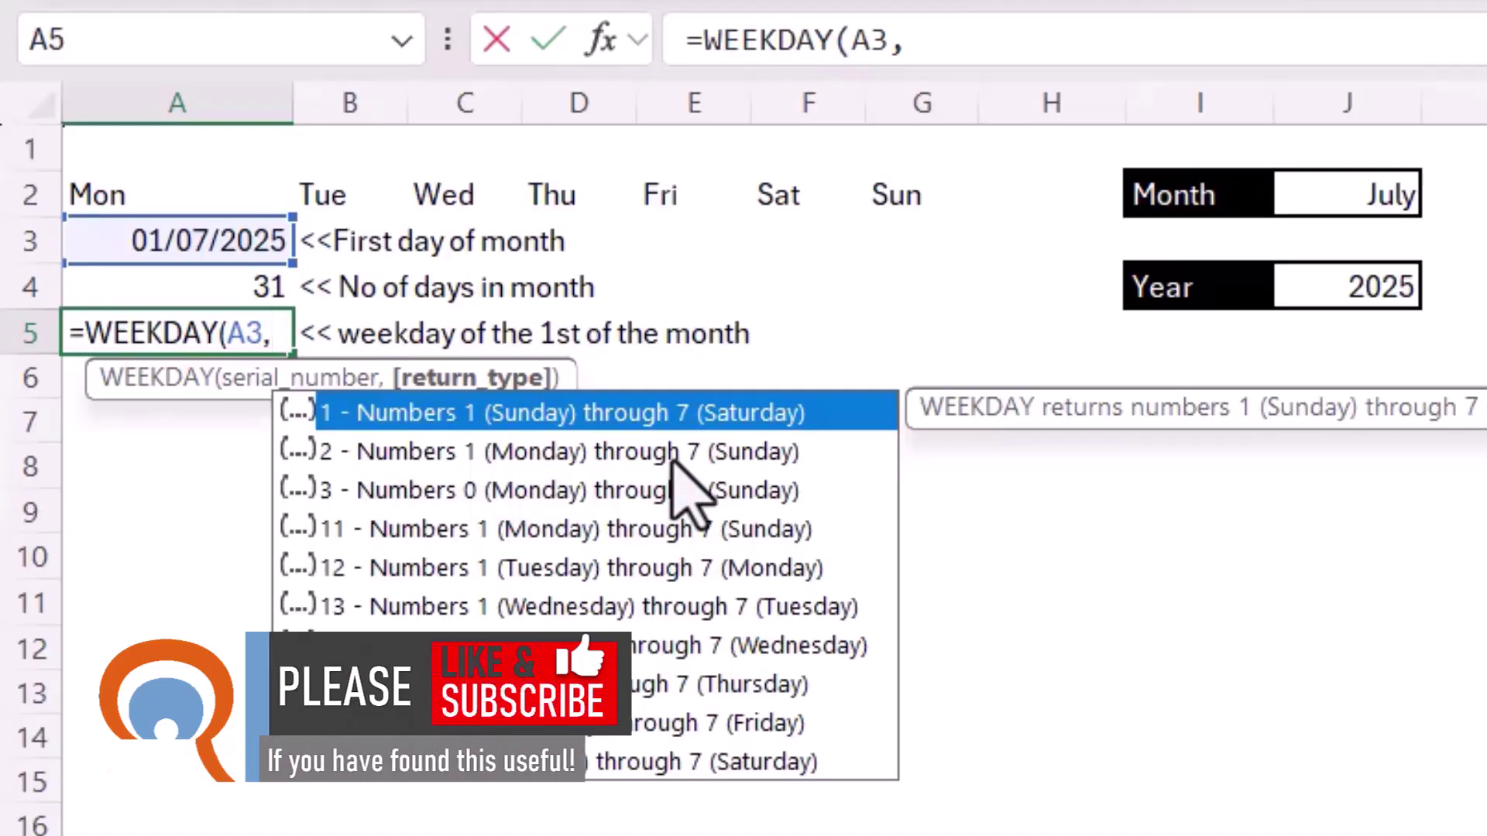
pyautogui.doubleClick(465, 455)
pyautogui.write(')')
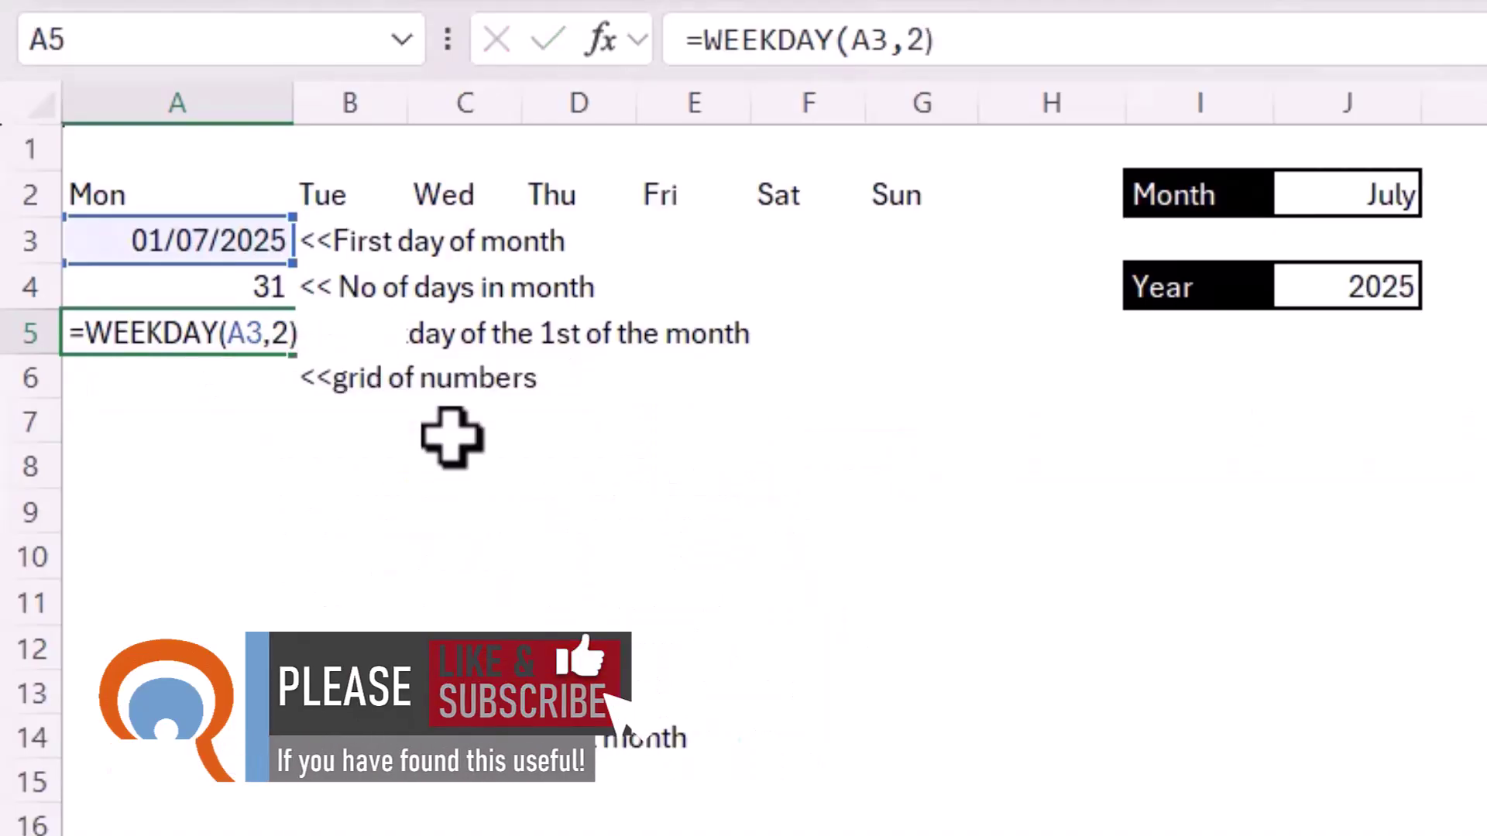
pyautogui.press('Return')
pyautogui.click(216, 322)
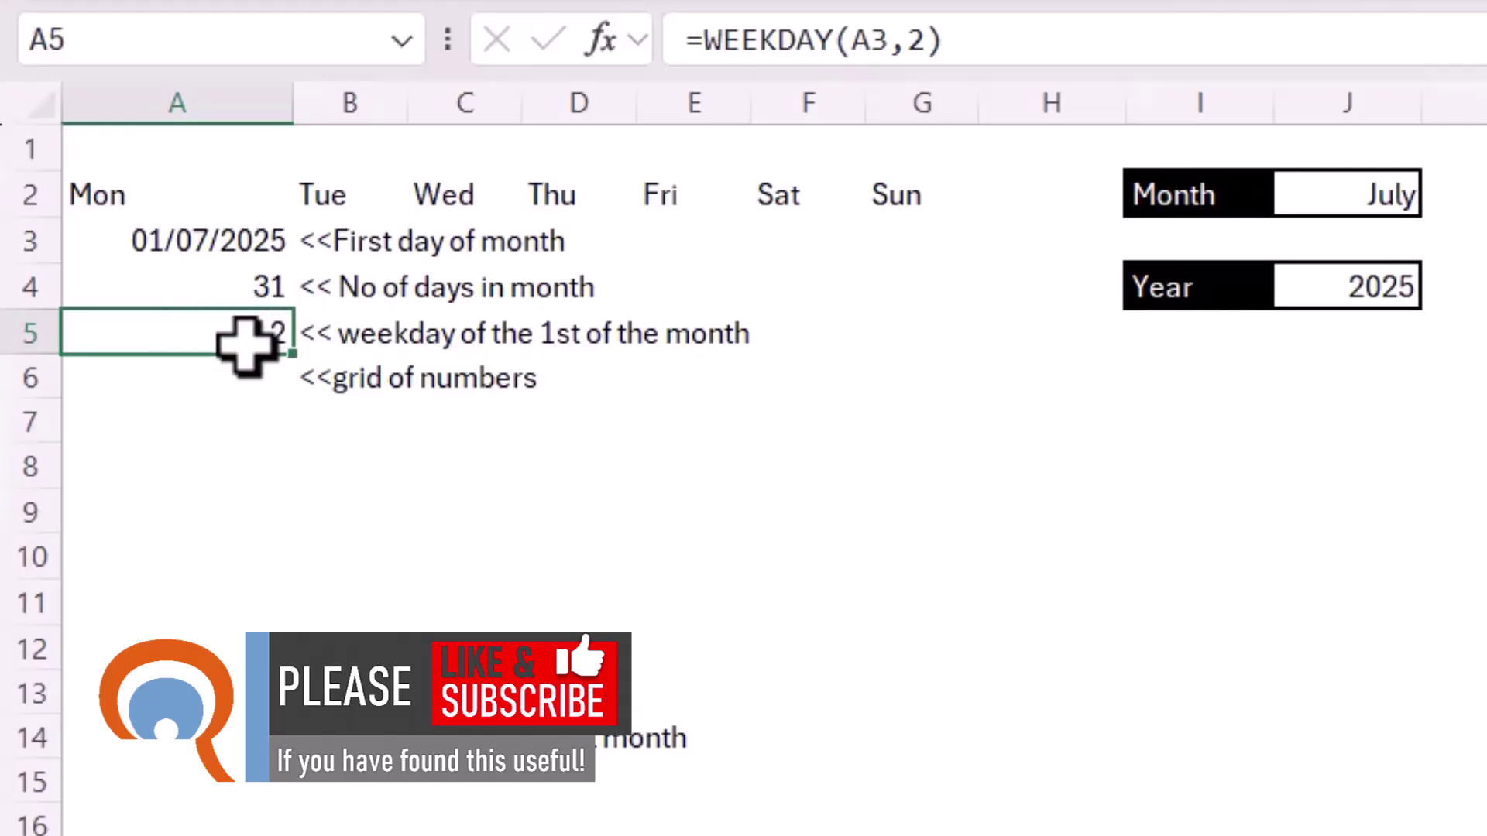
pyautogui.click(246, 378)
pyautogui.click(249, 463)
# Step: Enter =SEQUENCE(6,7,2-A5) in A7 to spill a 6×7 grid of numbers into A7:G12
pyautogui.click(236, 422)
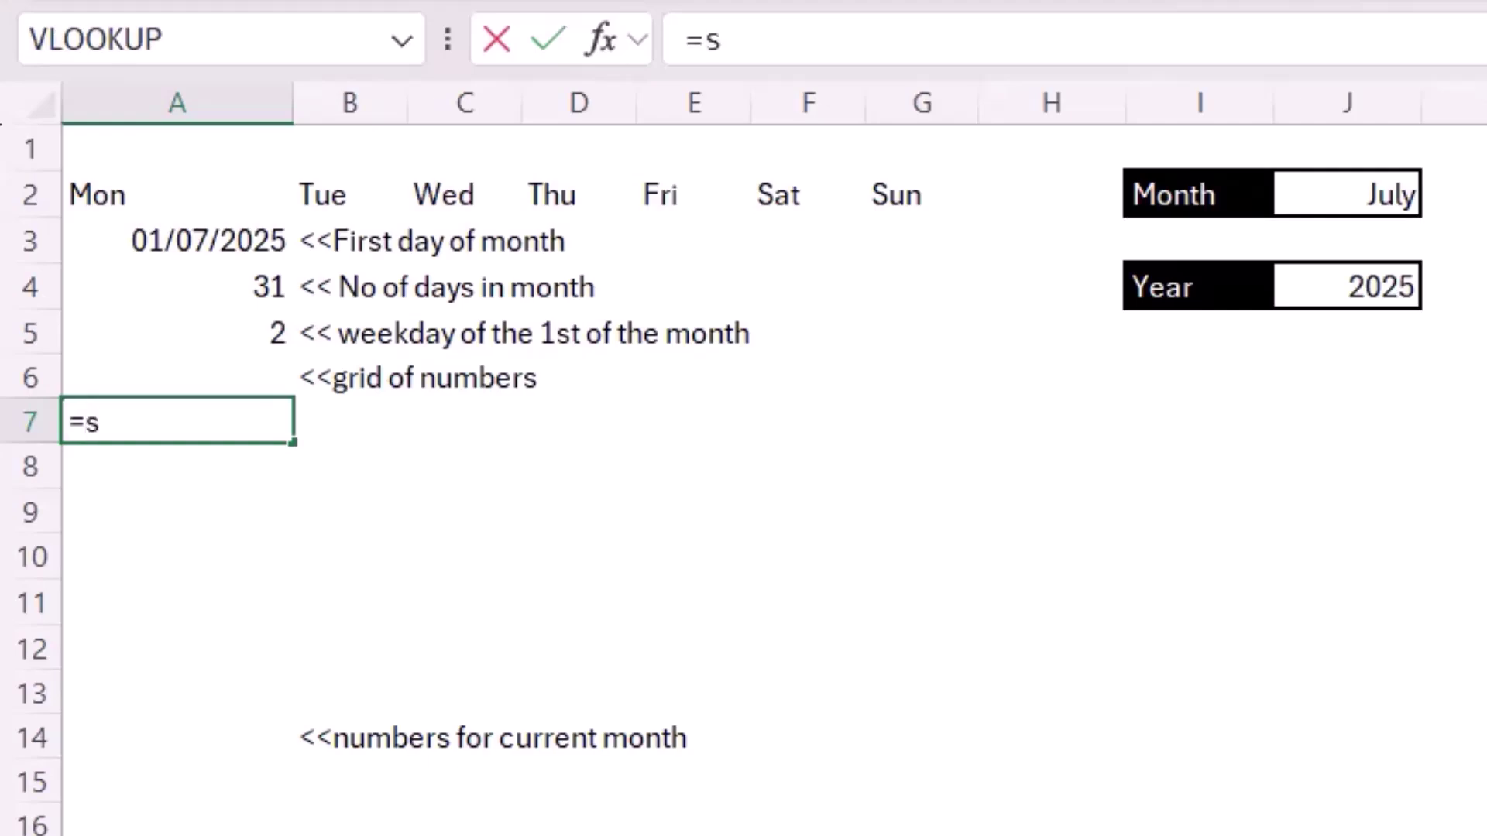
pyautogui.write('seq')
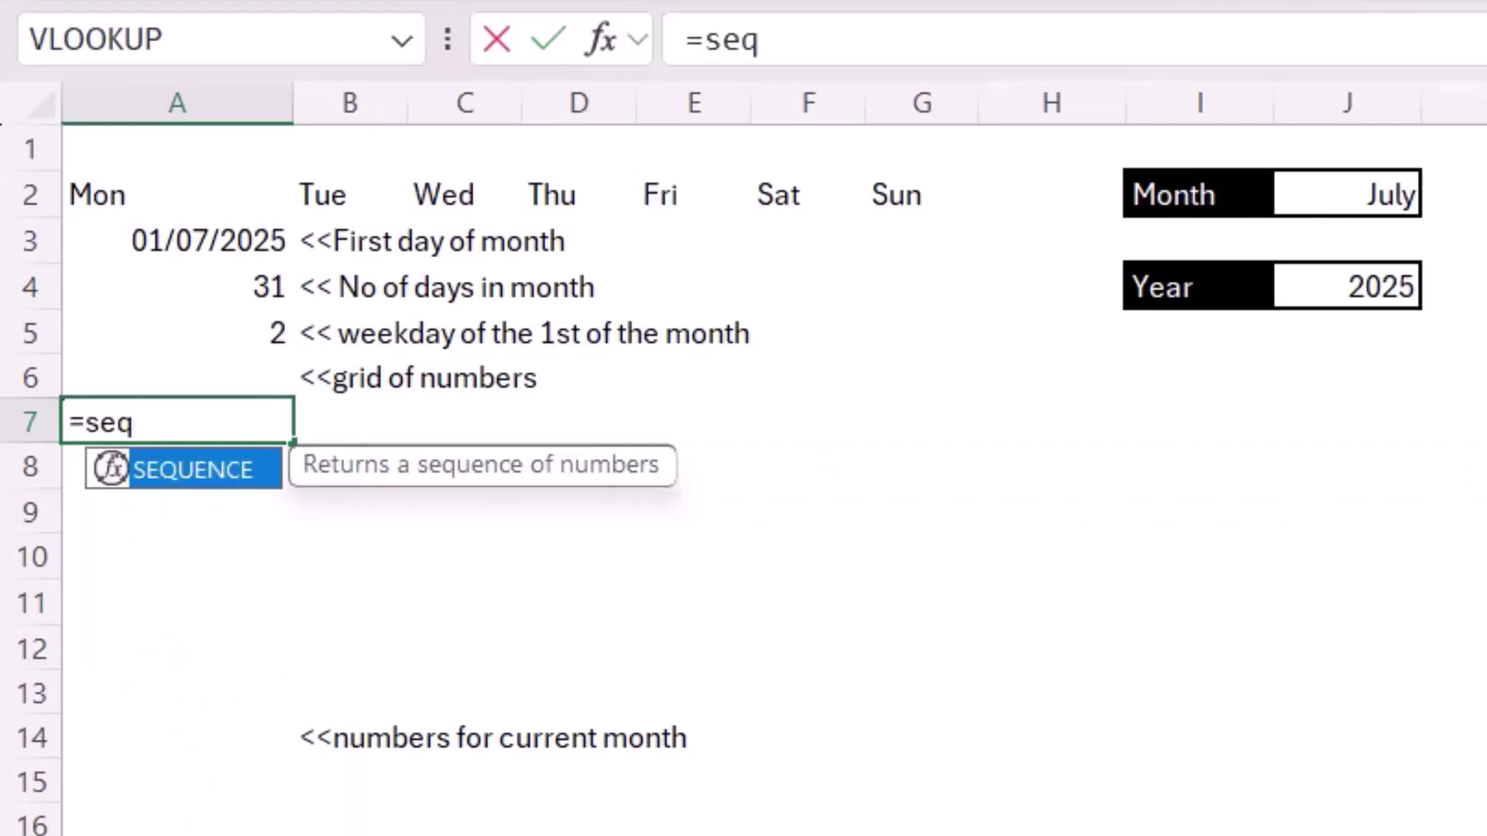
pyautogui.doubleClick(253, 474)
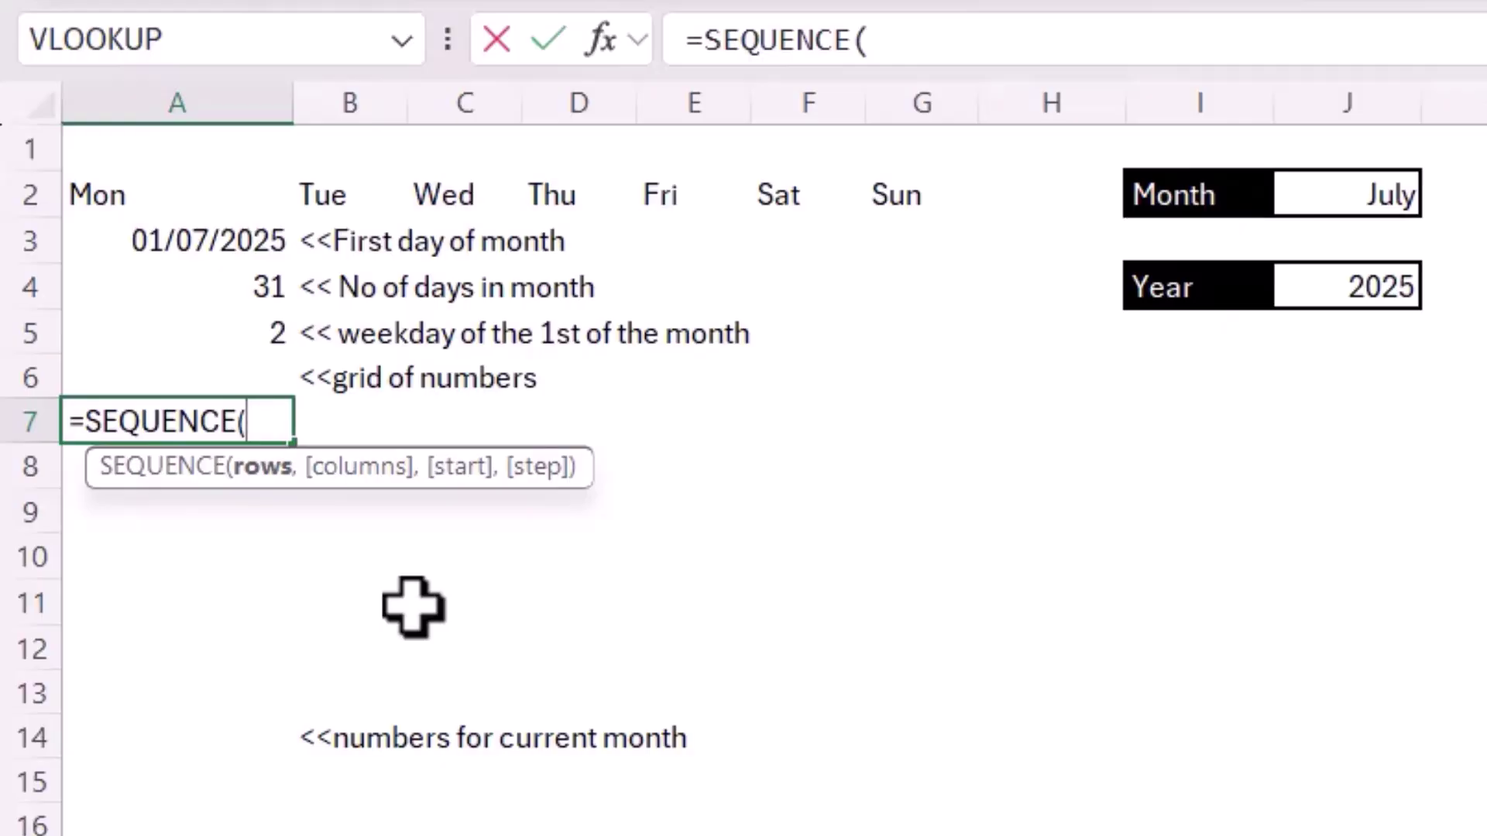
pyautogui.write('6,')
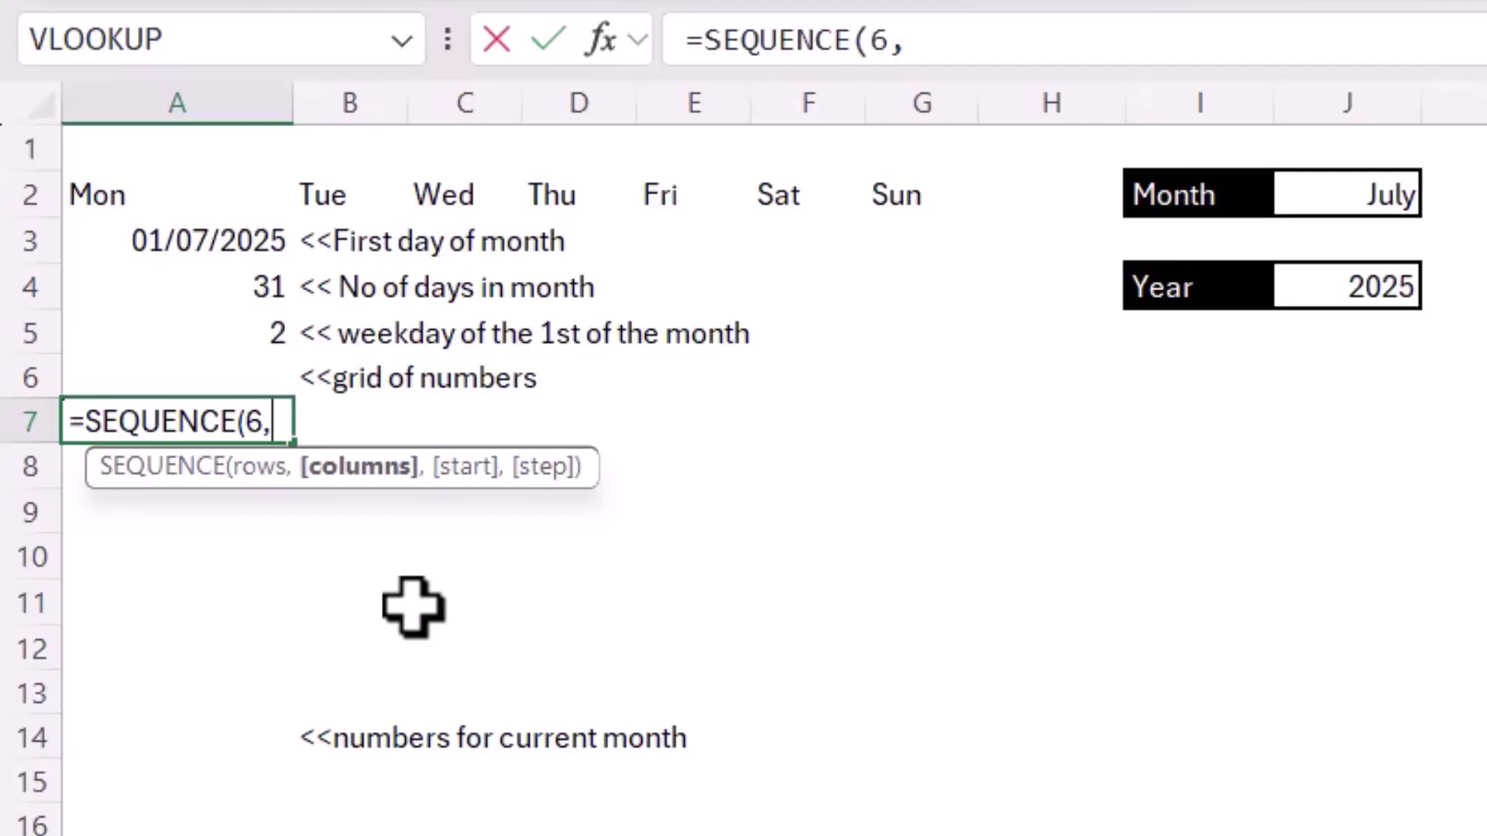
pyautogui.write('7,')
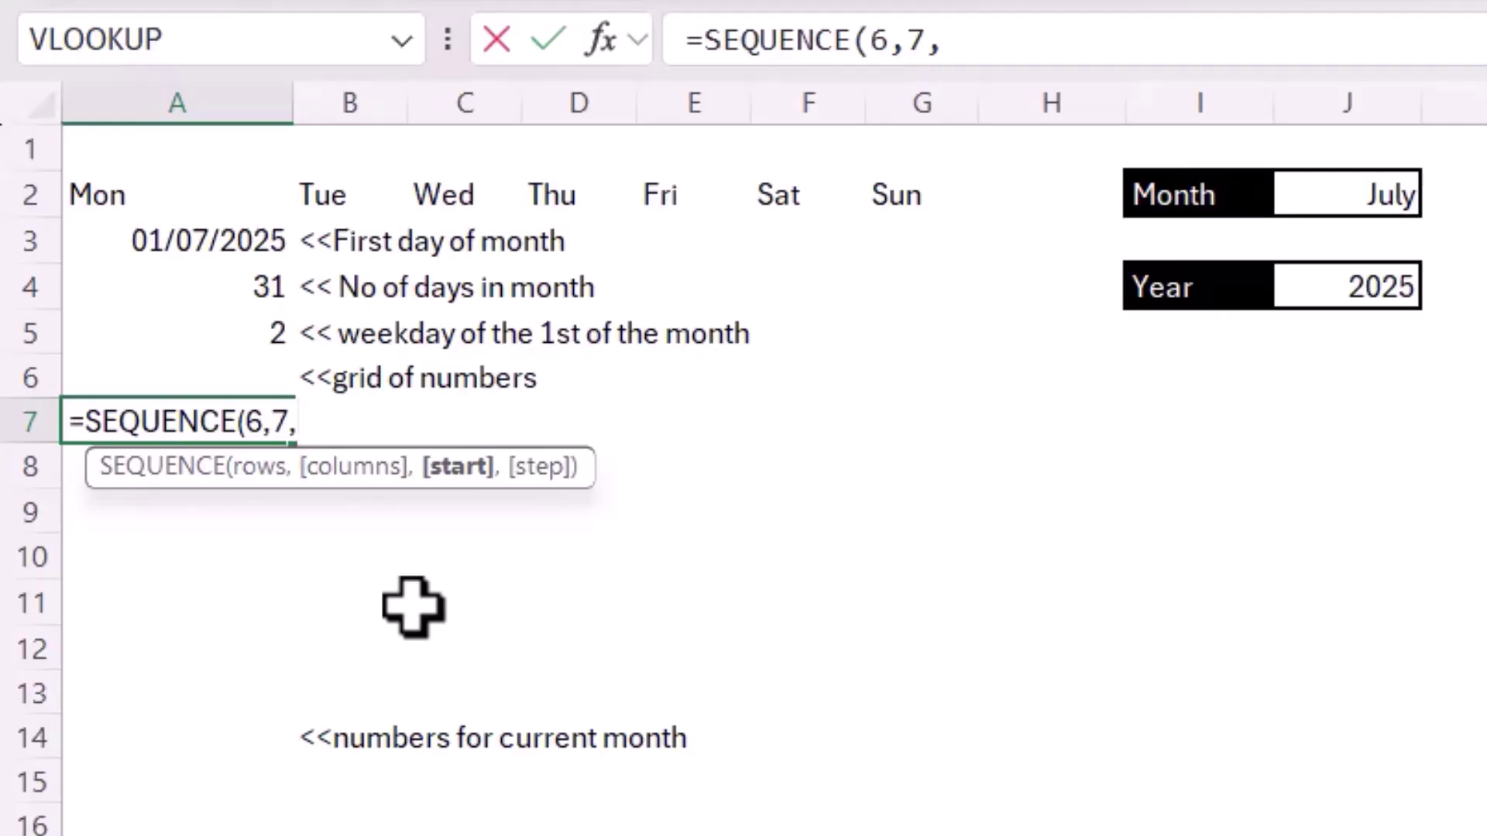
pyautogui.write('-')
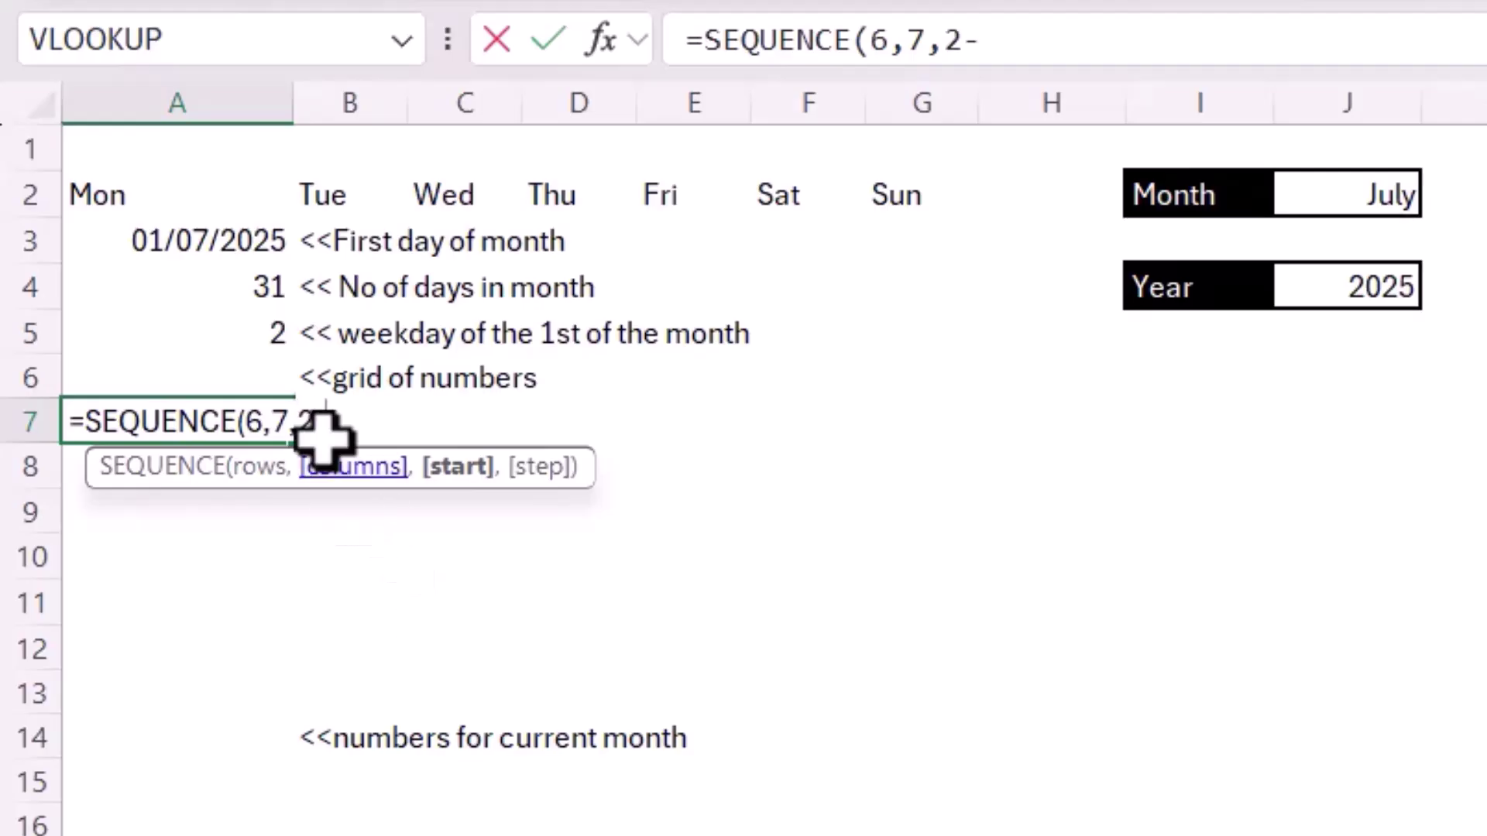
pyautogui.click(248, 334)
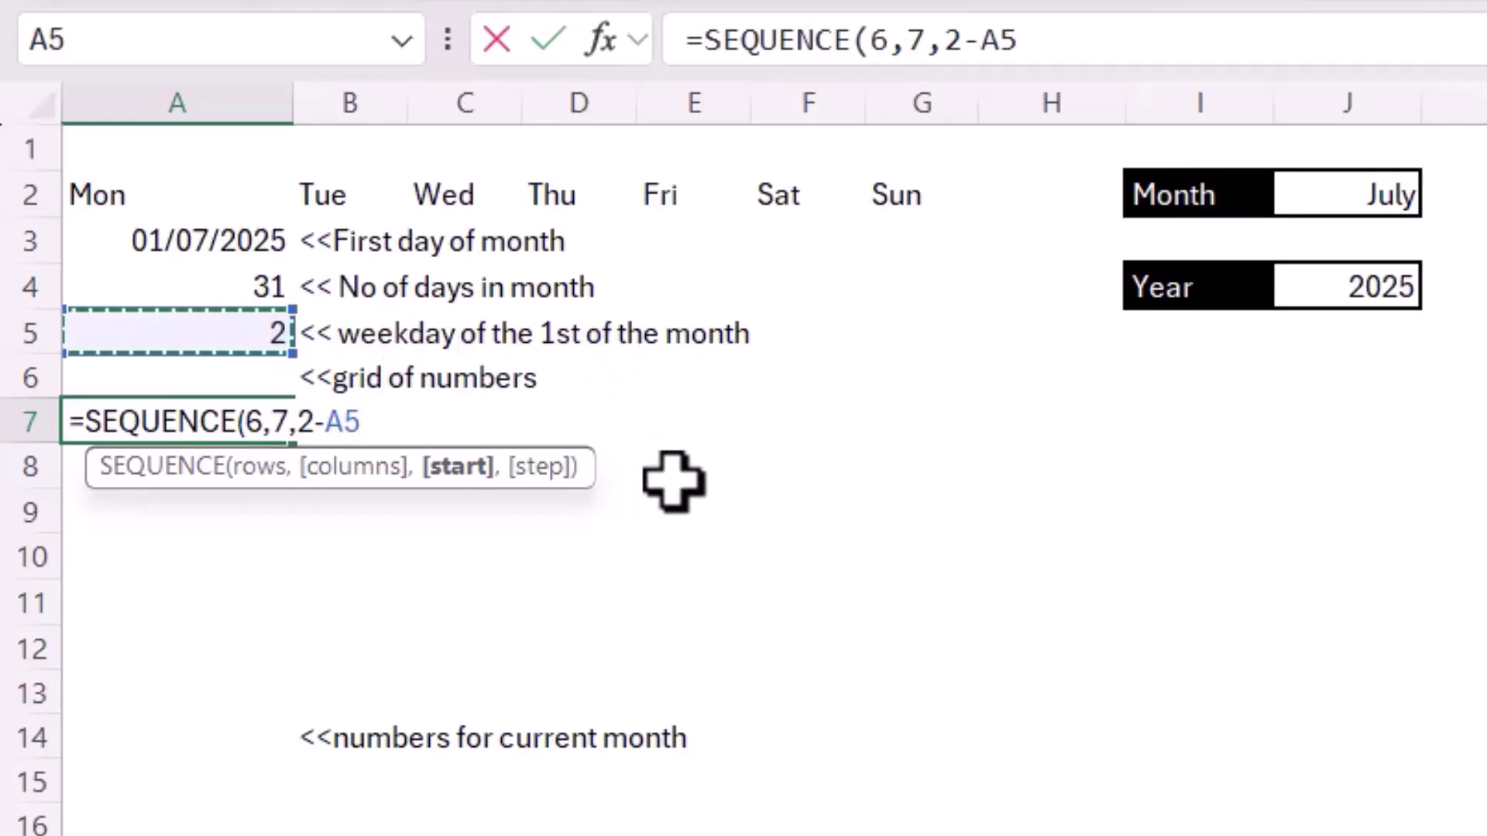
pyautogui.press('Return')
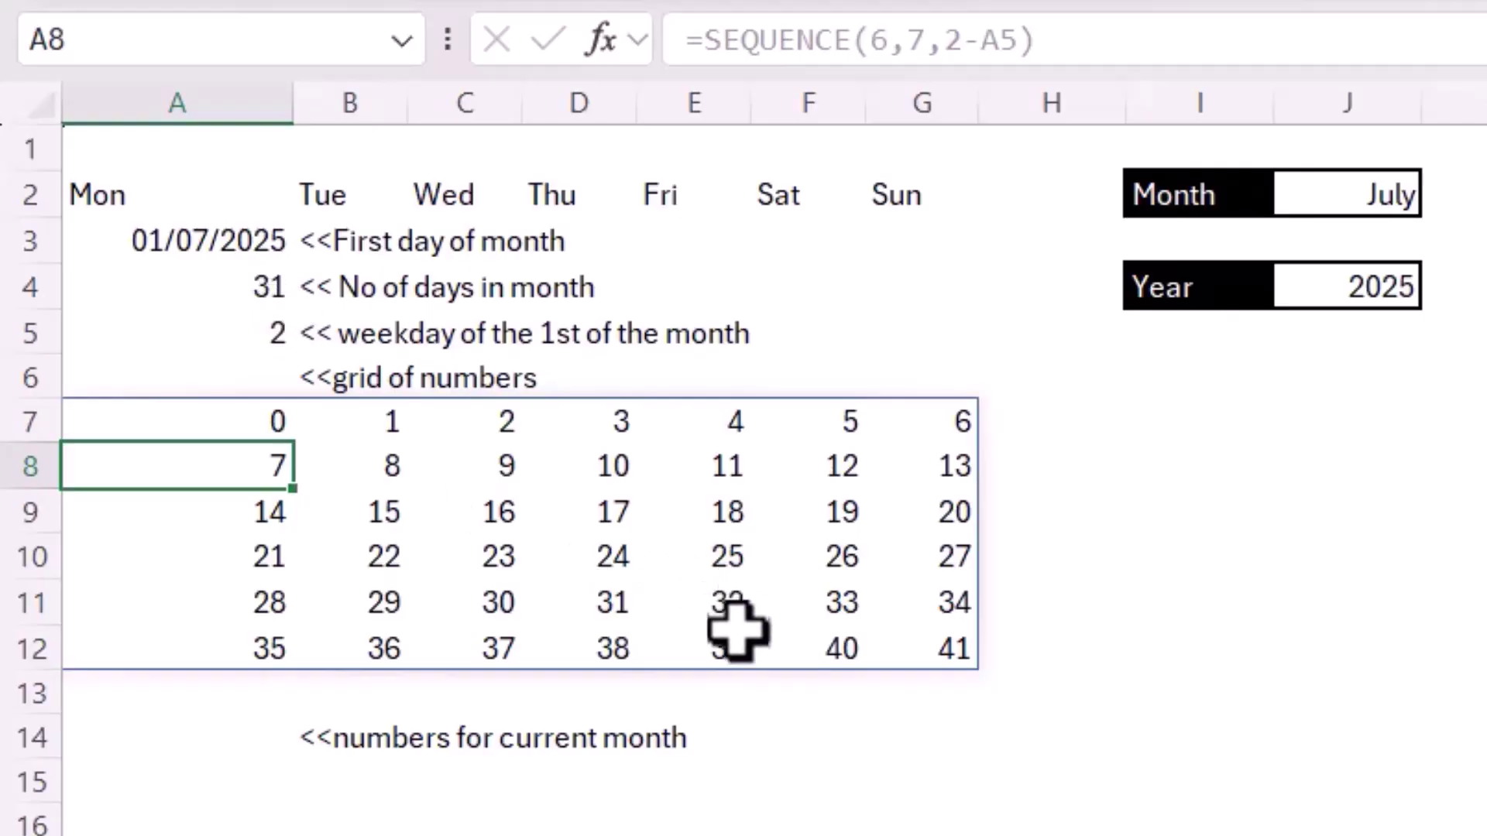
pyautogui.click(206, 774)
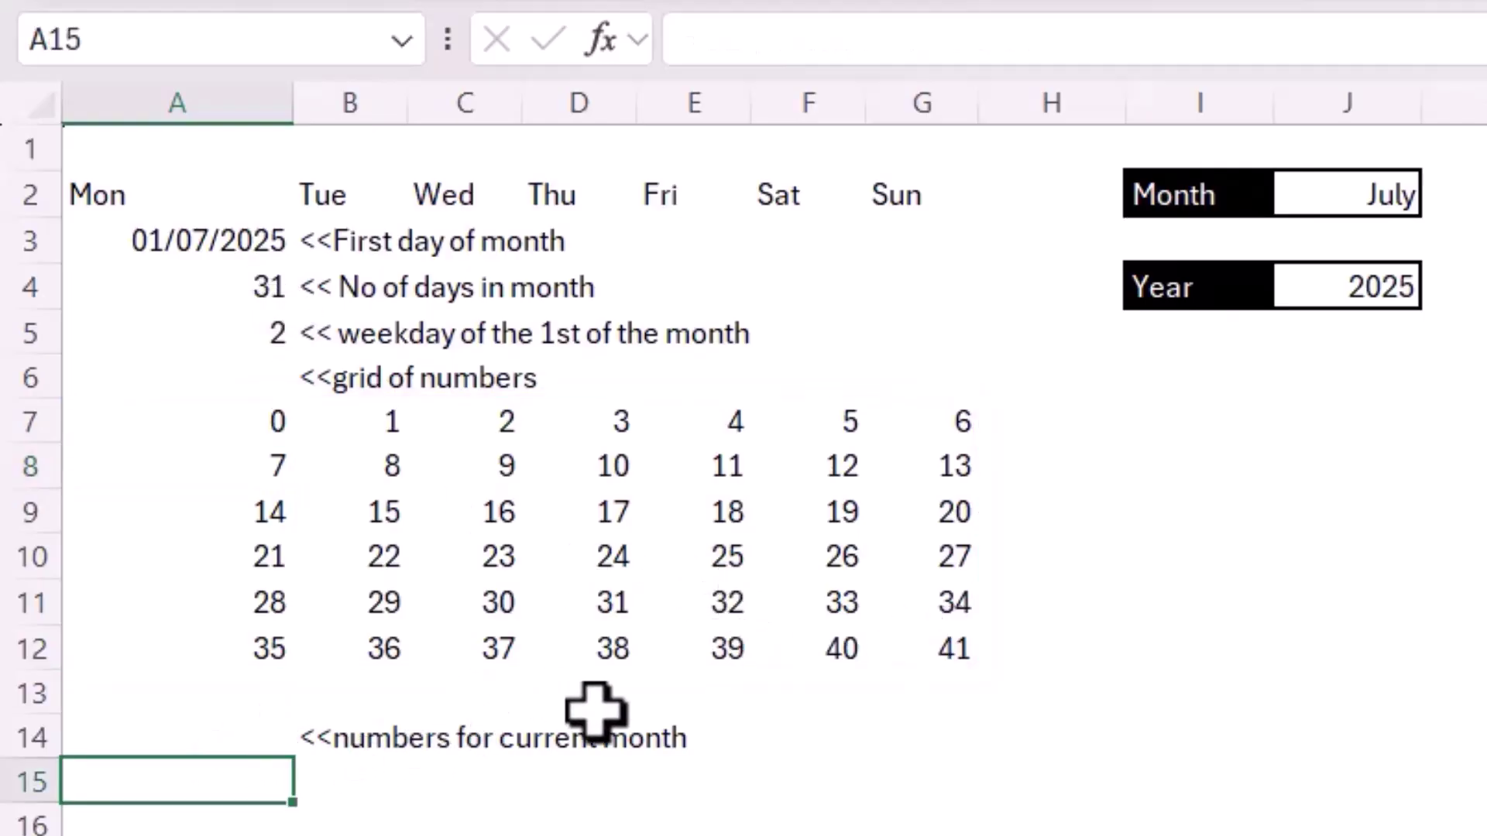
# Step: Enter =IF((A7#>0)*(A7#<=A4),A7#,"") in A15 to spill only days 1–31
pyautogui.write('=if')
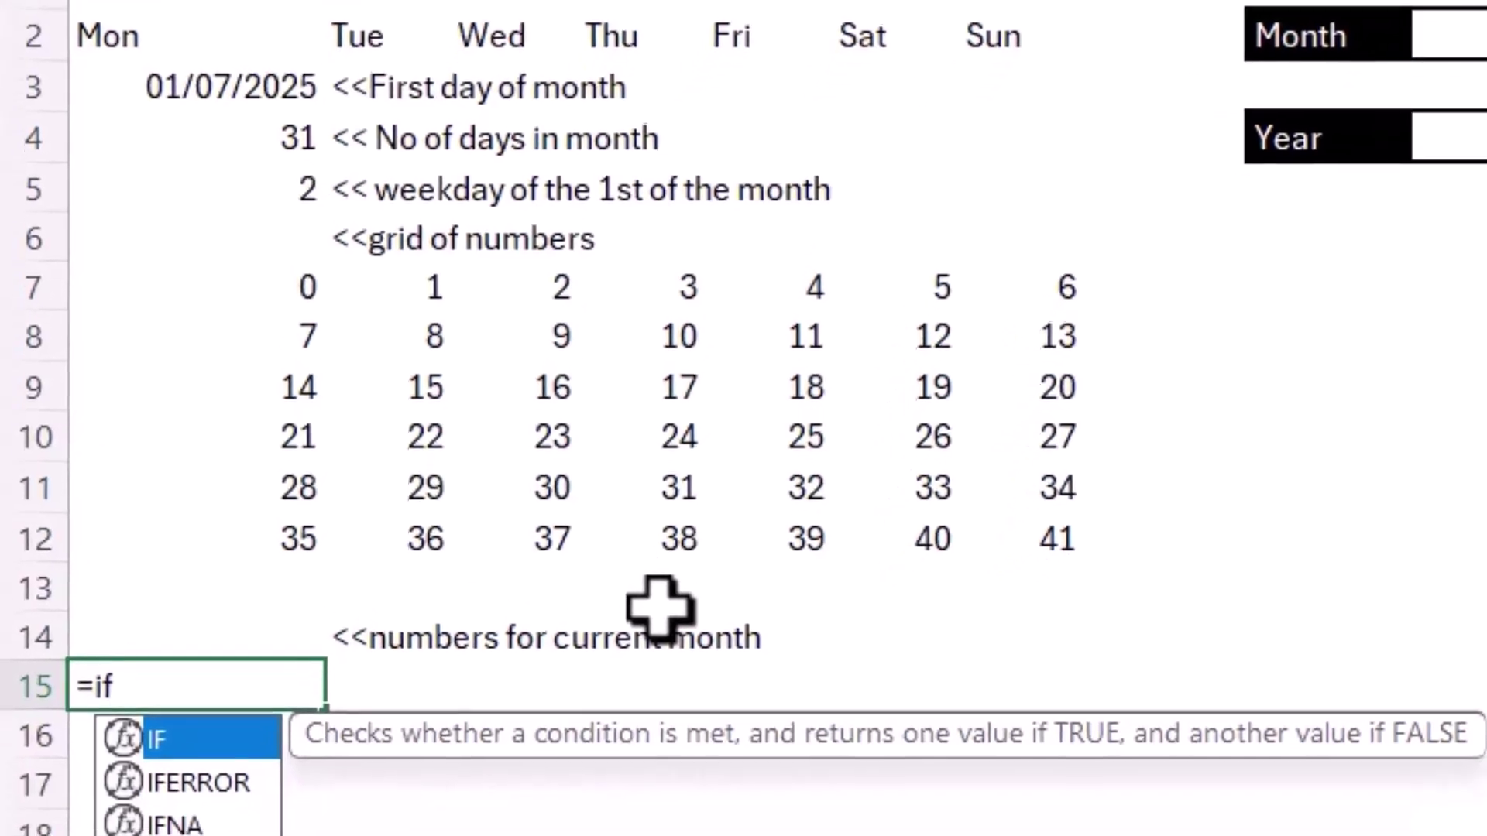
pyautogui.write('((')
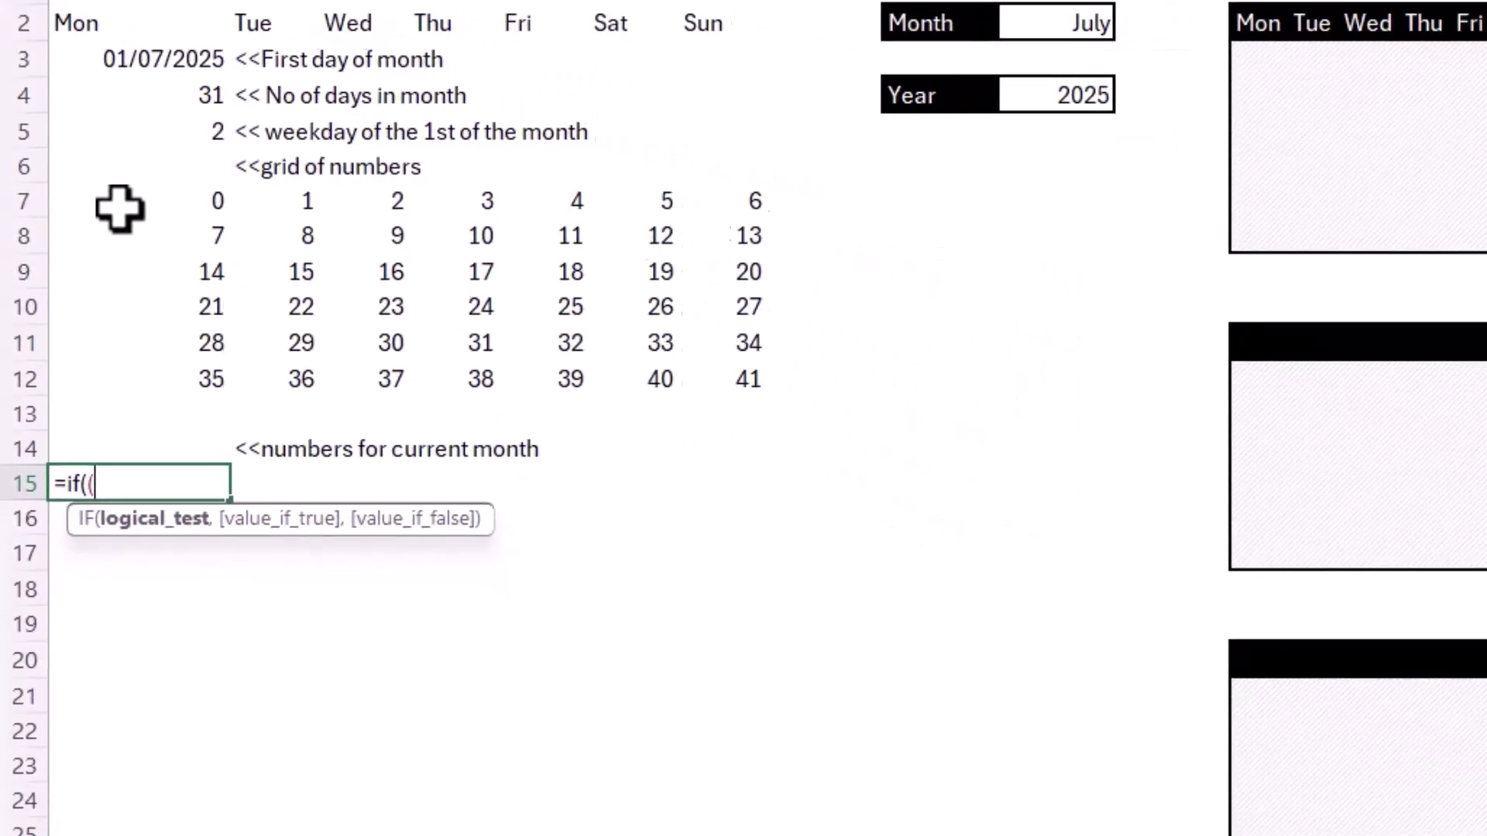
pyautogui.click(99, 192)
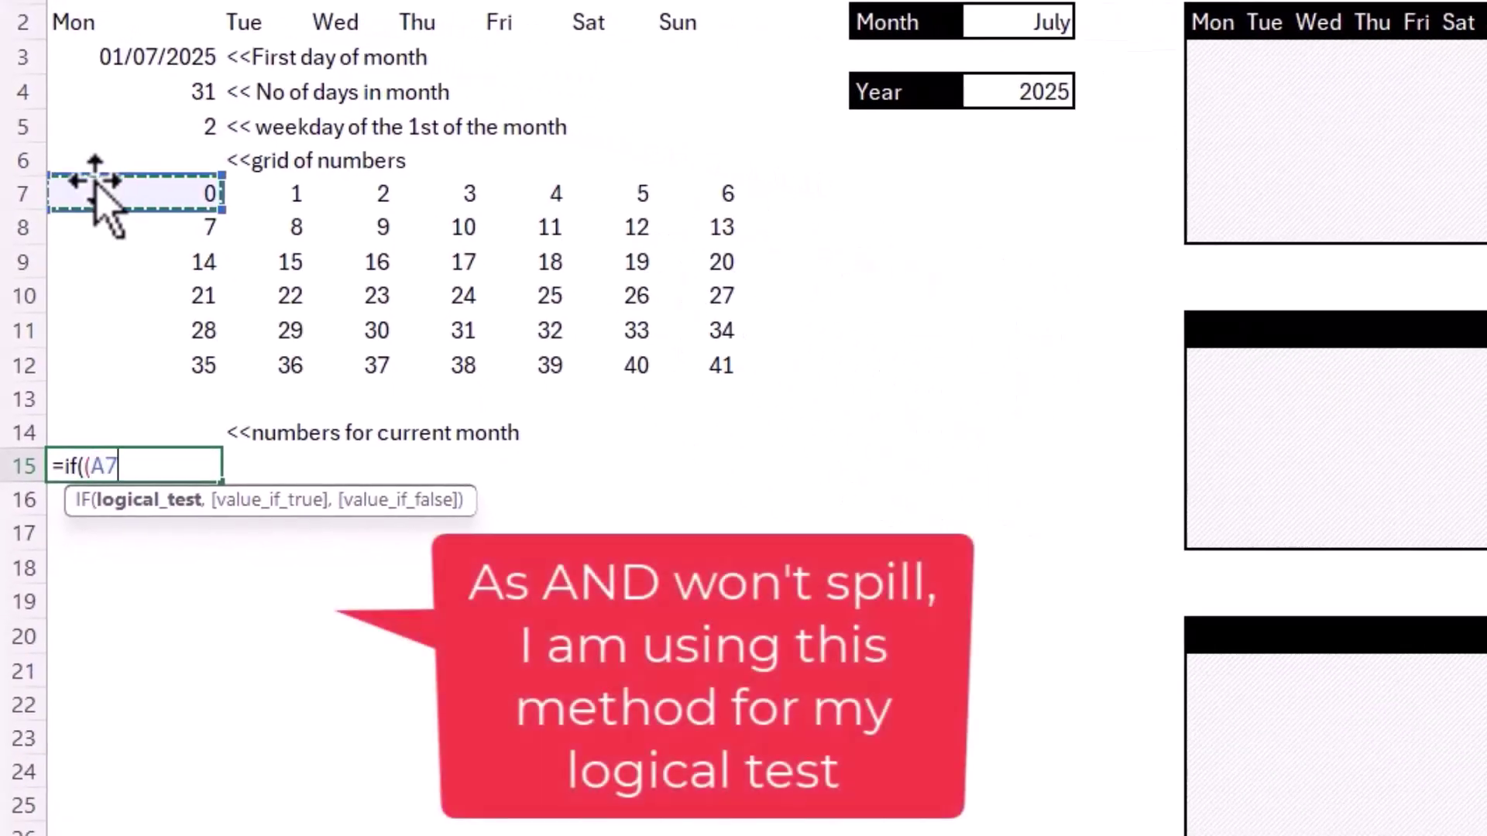
pyautogui.write('#>0)')
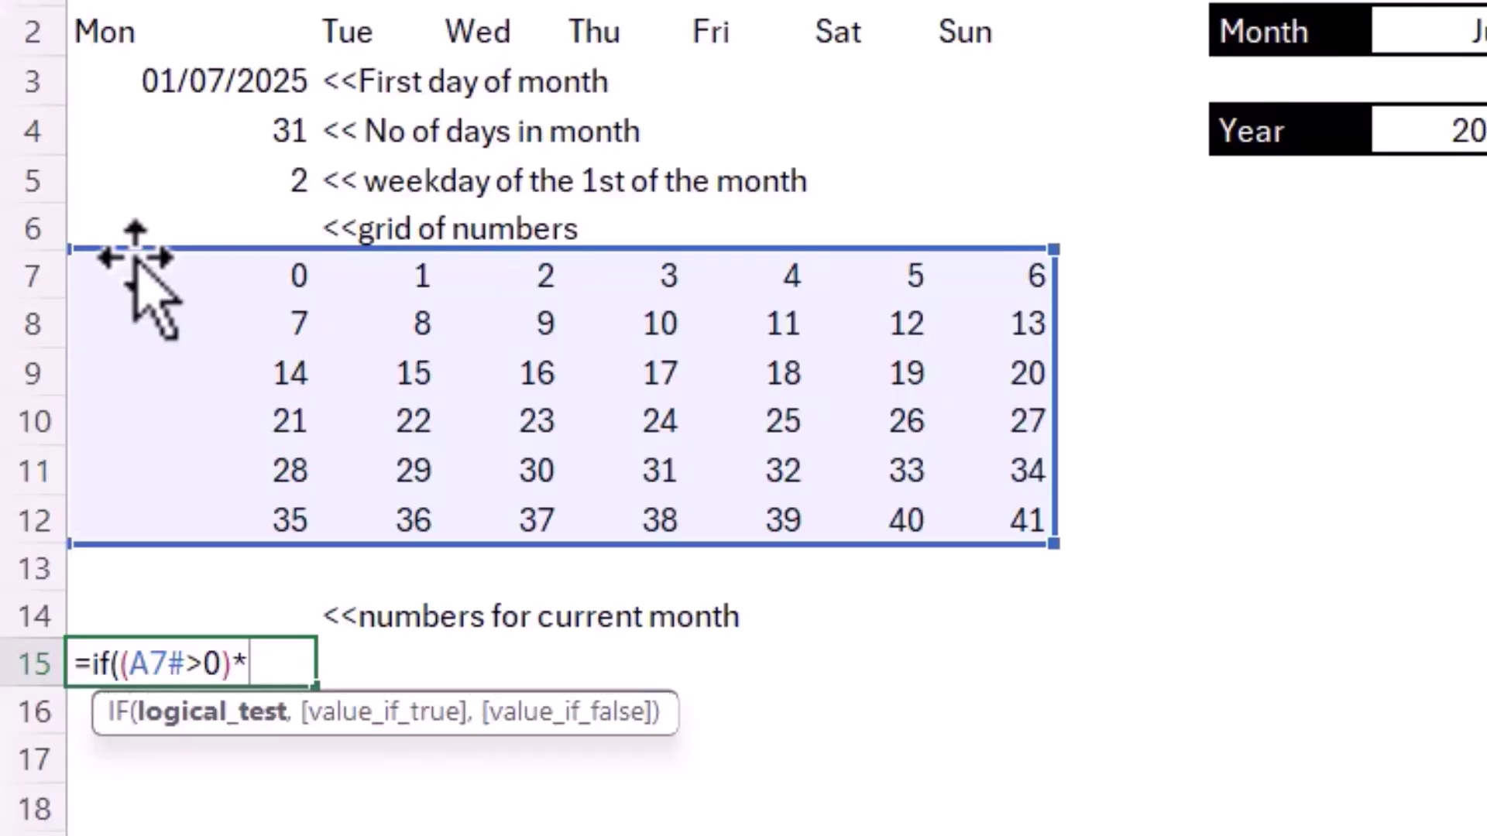
pyautogui.write('*(')
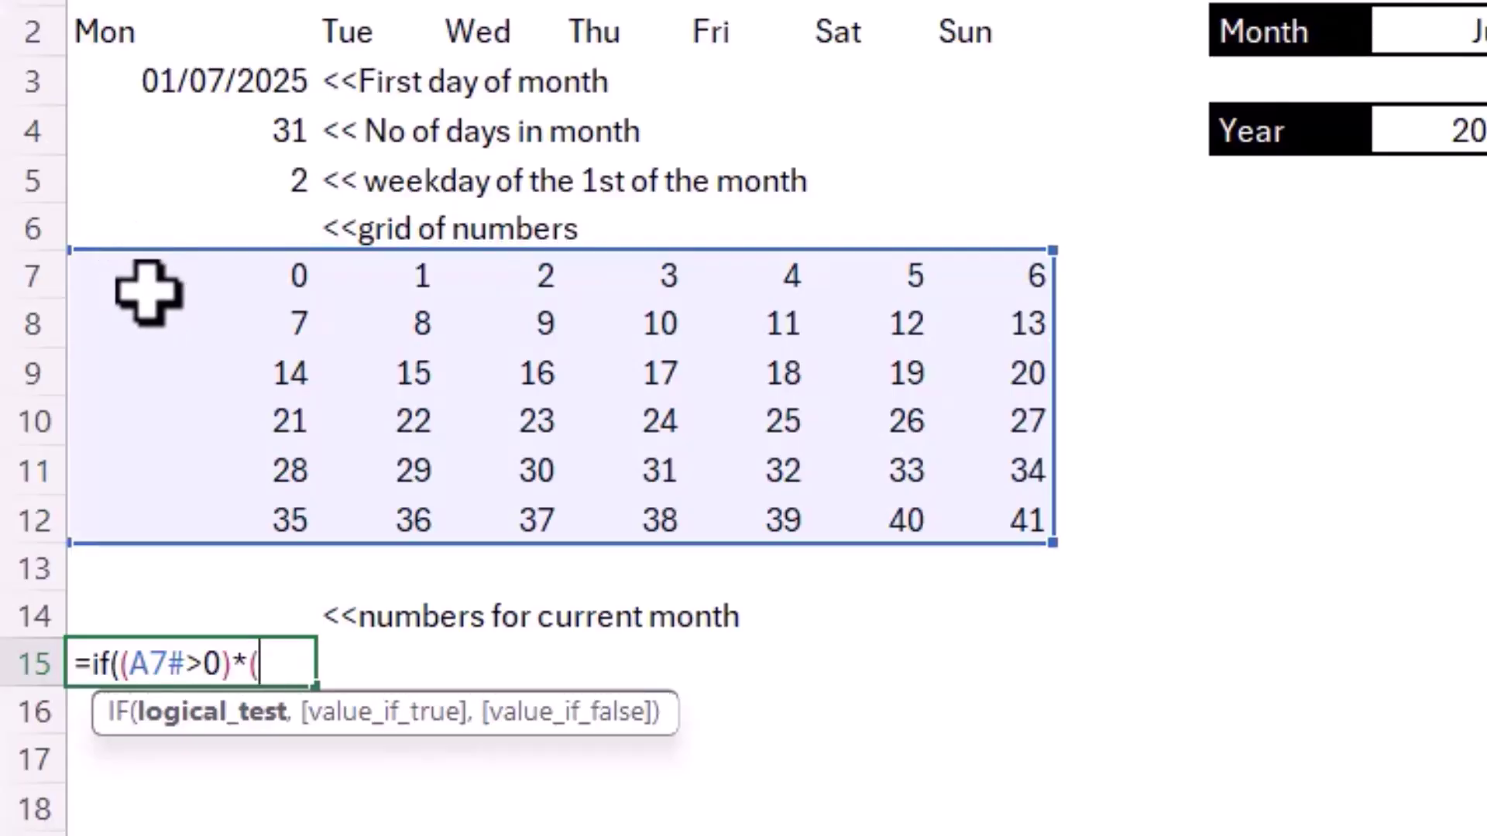
pyautogui.click(157, 275)
pyautogui.write('#')
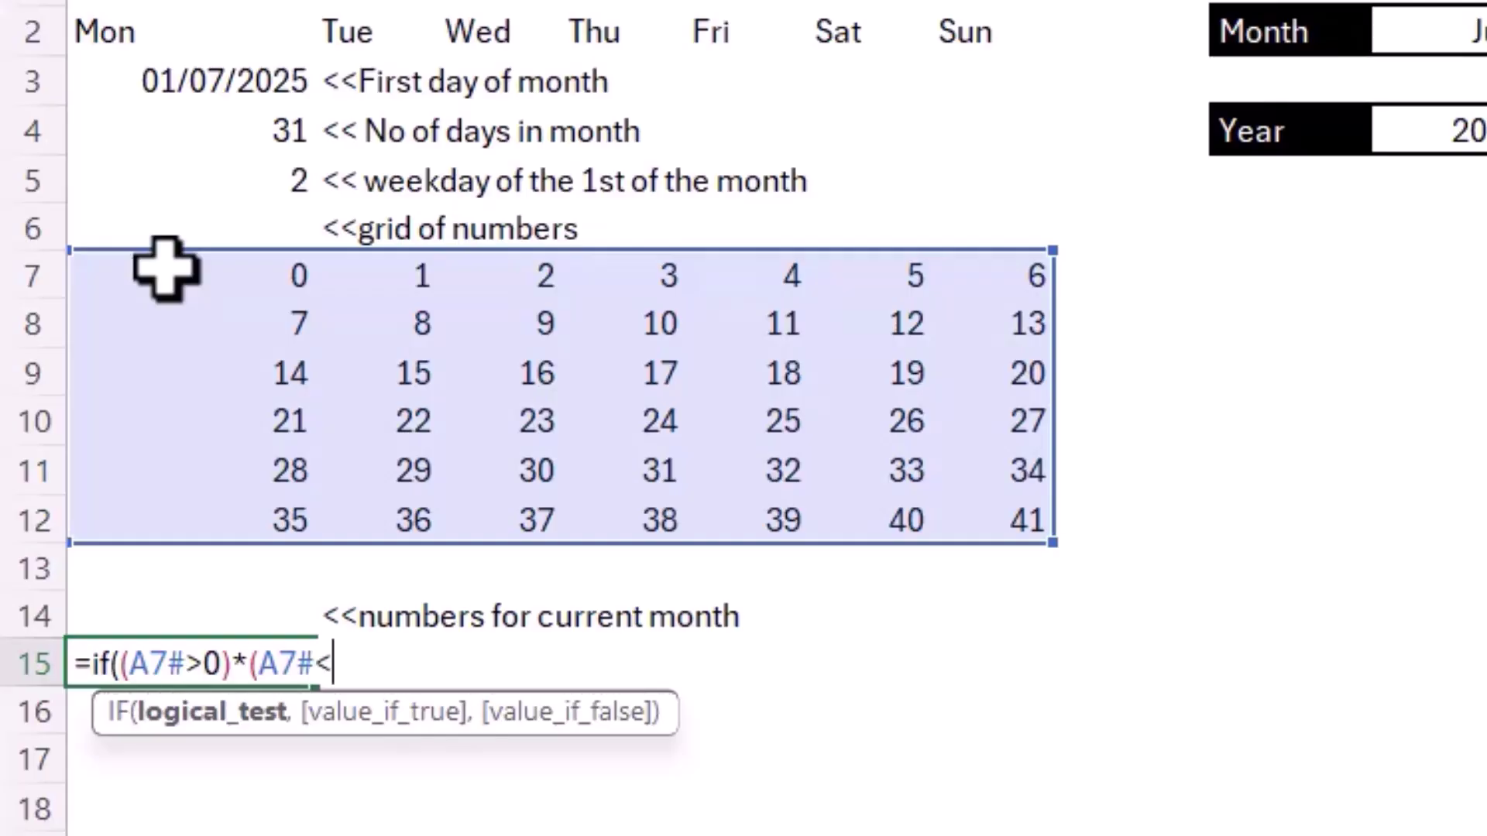
pyautogui.write('<=')
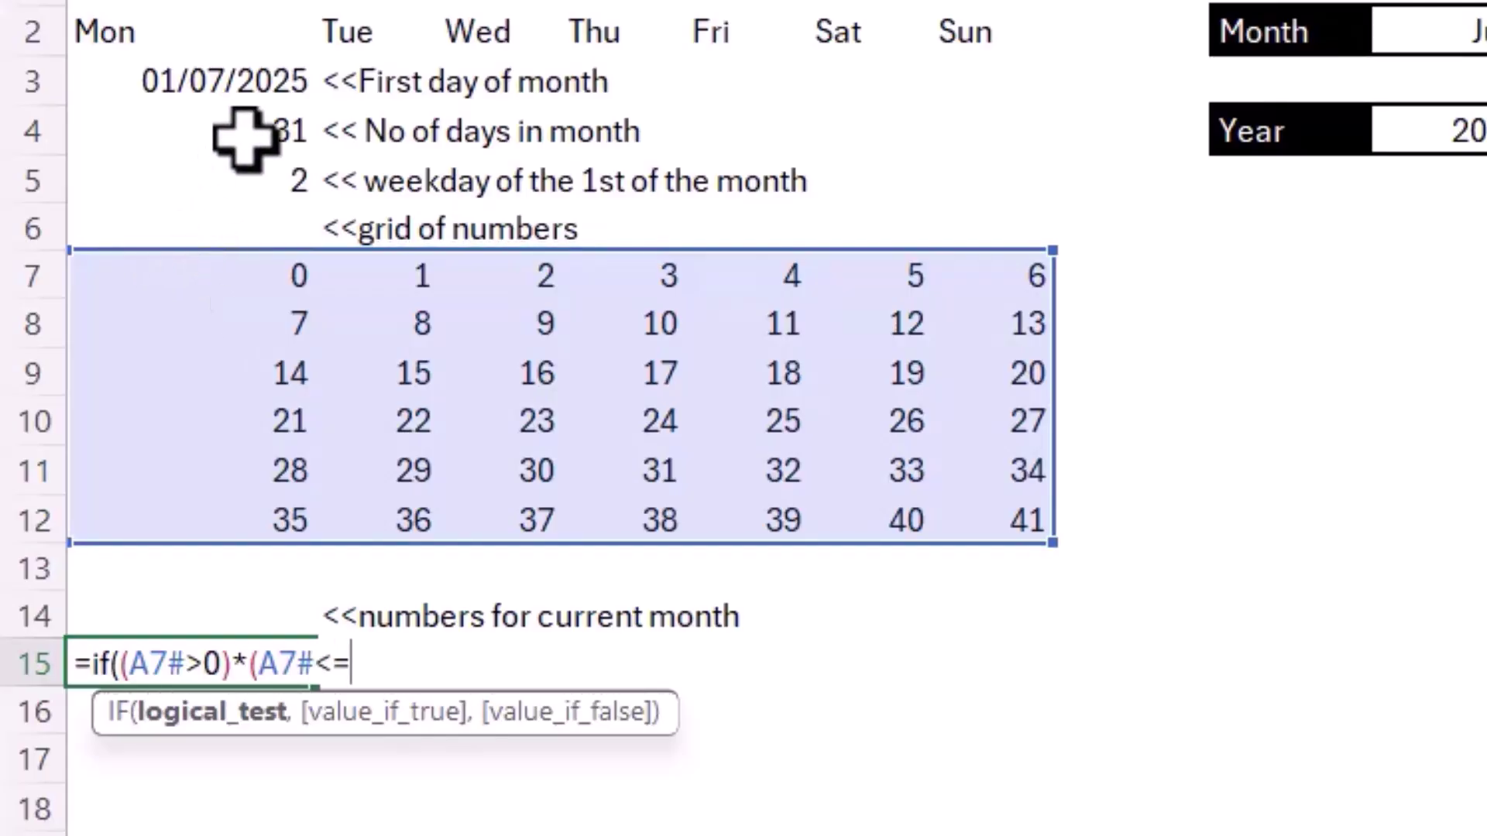
pyautogui.click(240, 124)
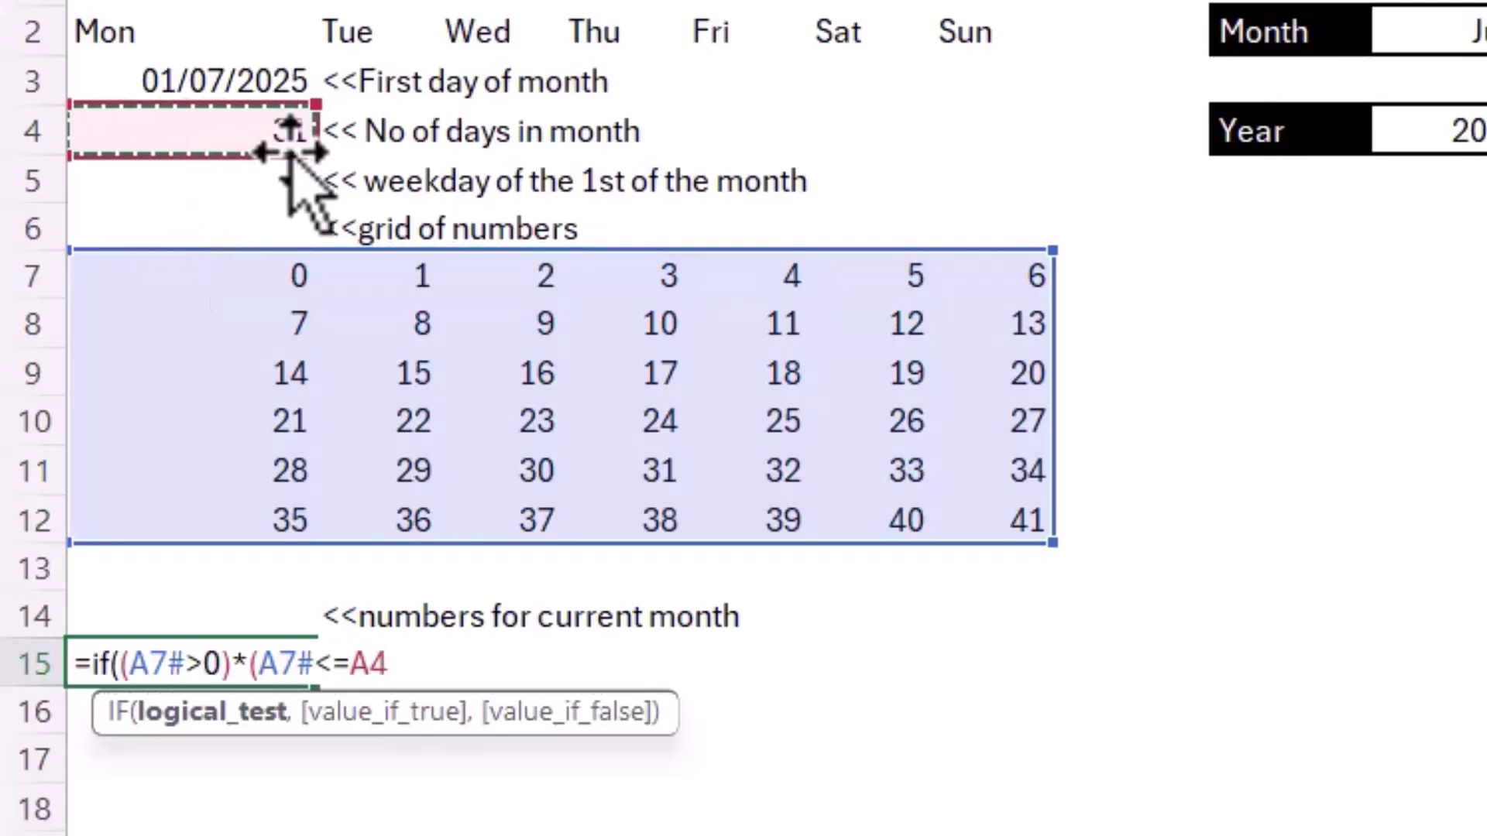
pyautogui.write('),')
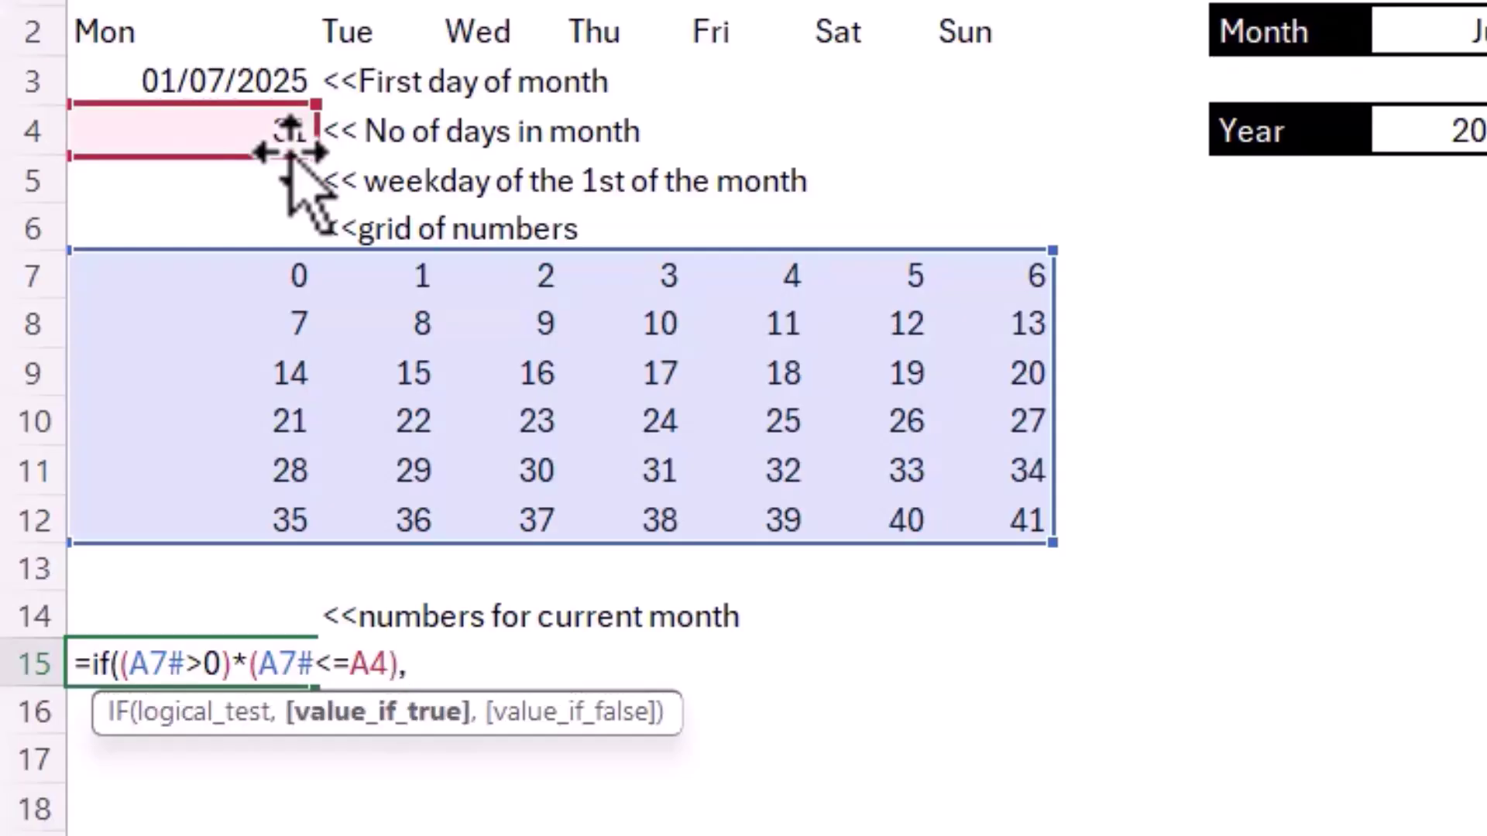
pyautogui.click(231, 278)
pyautogui.write('#')
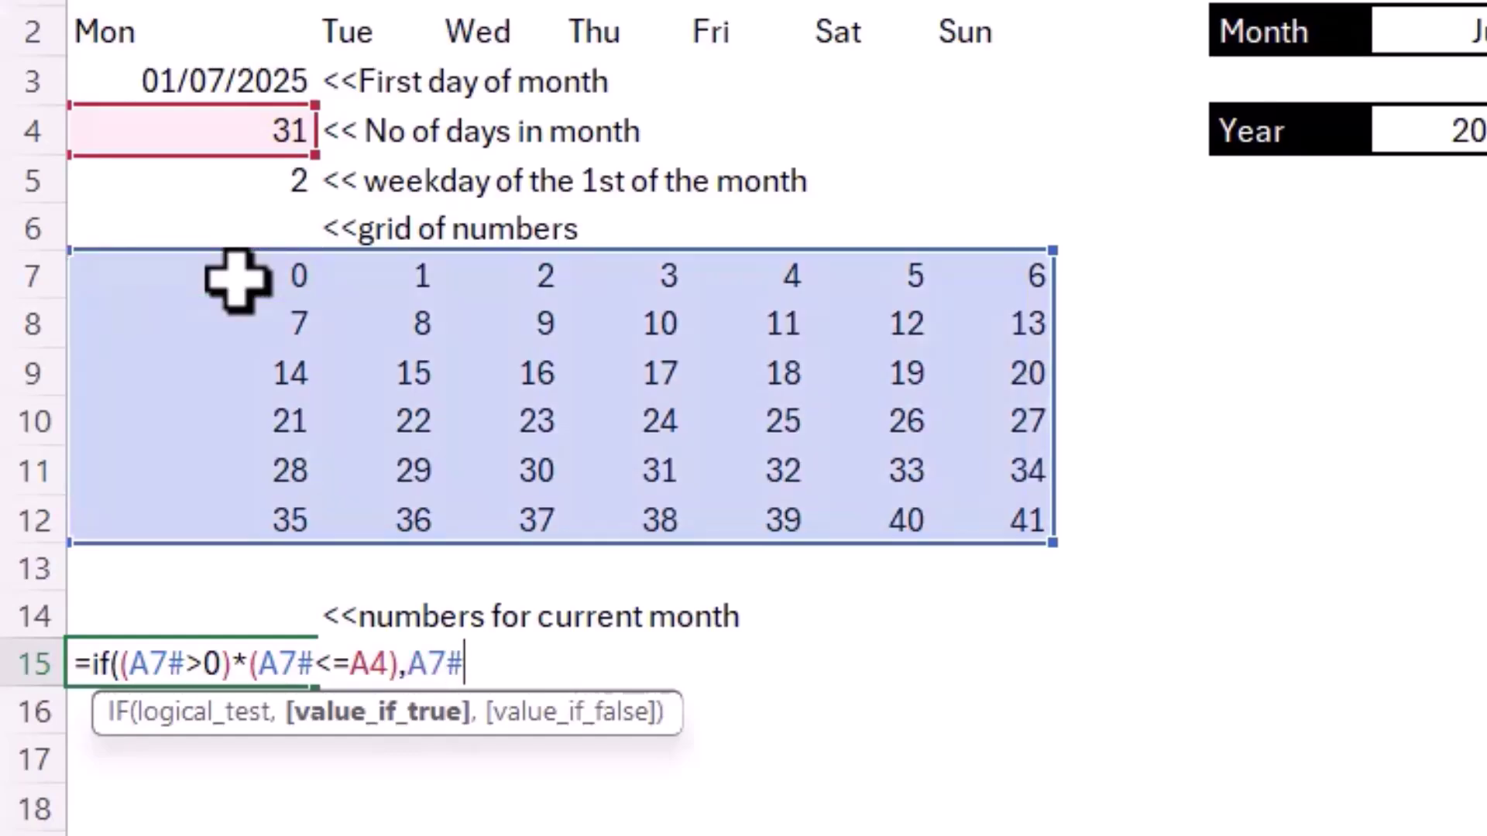
pyautogui.write(',')
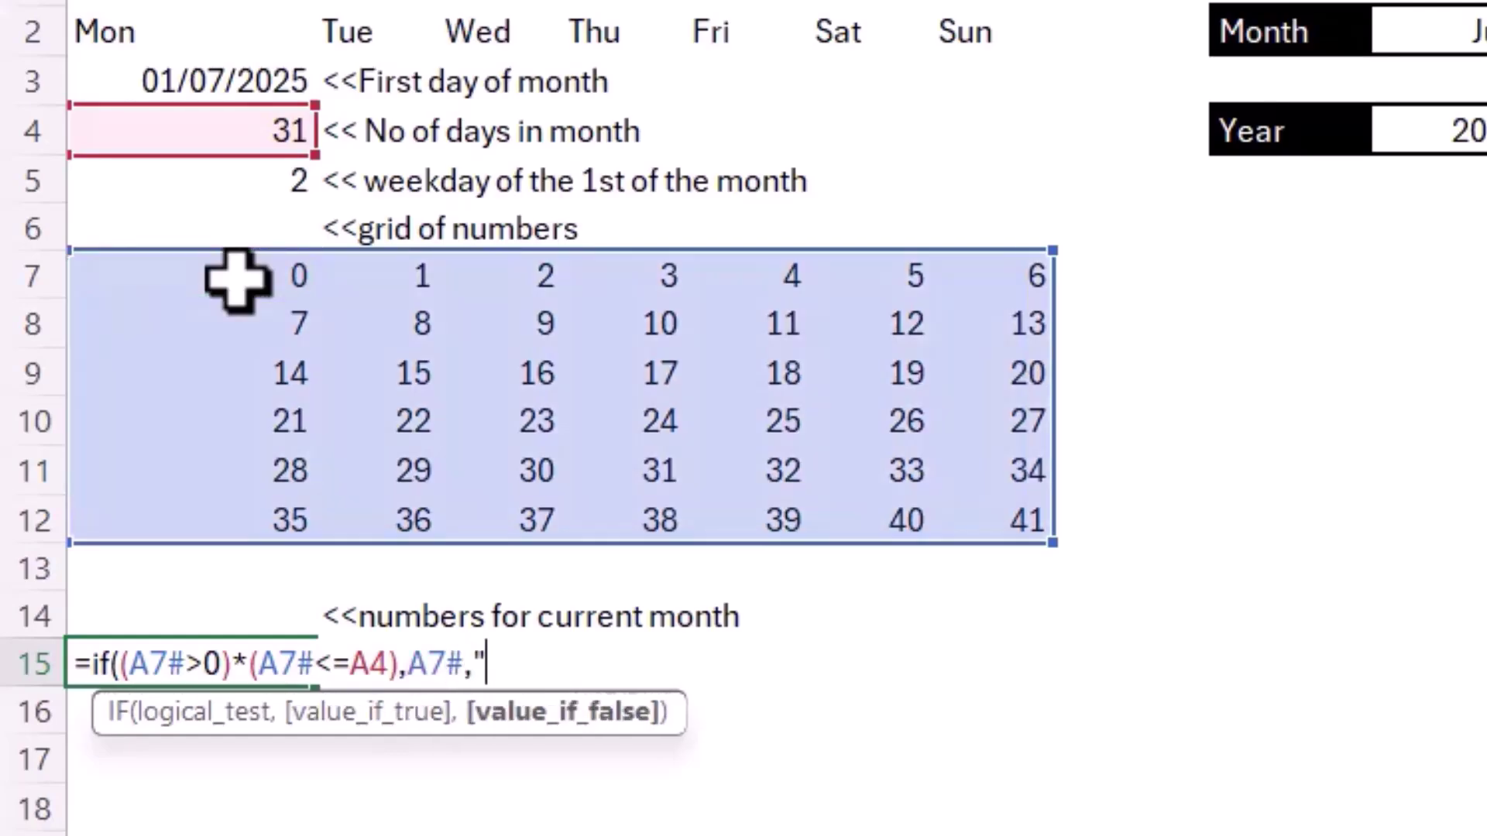
pyautogui.write('"")')
pyautogui.press('Return')
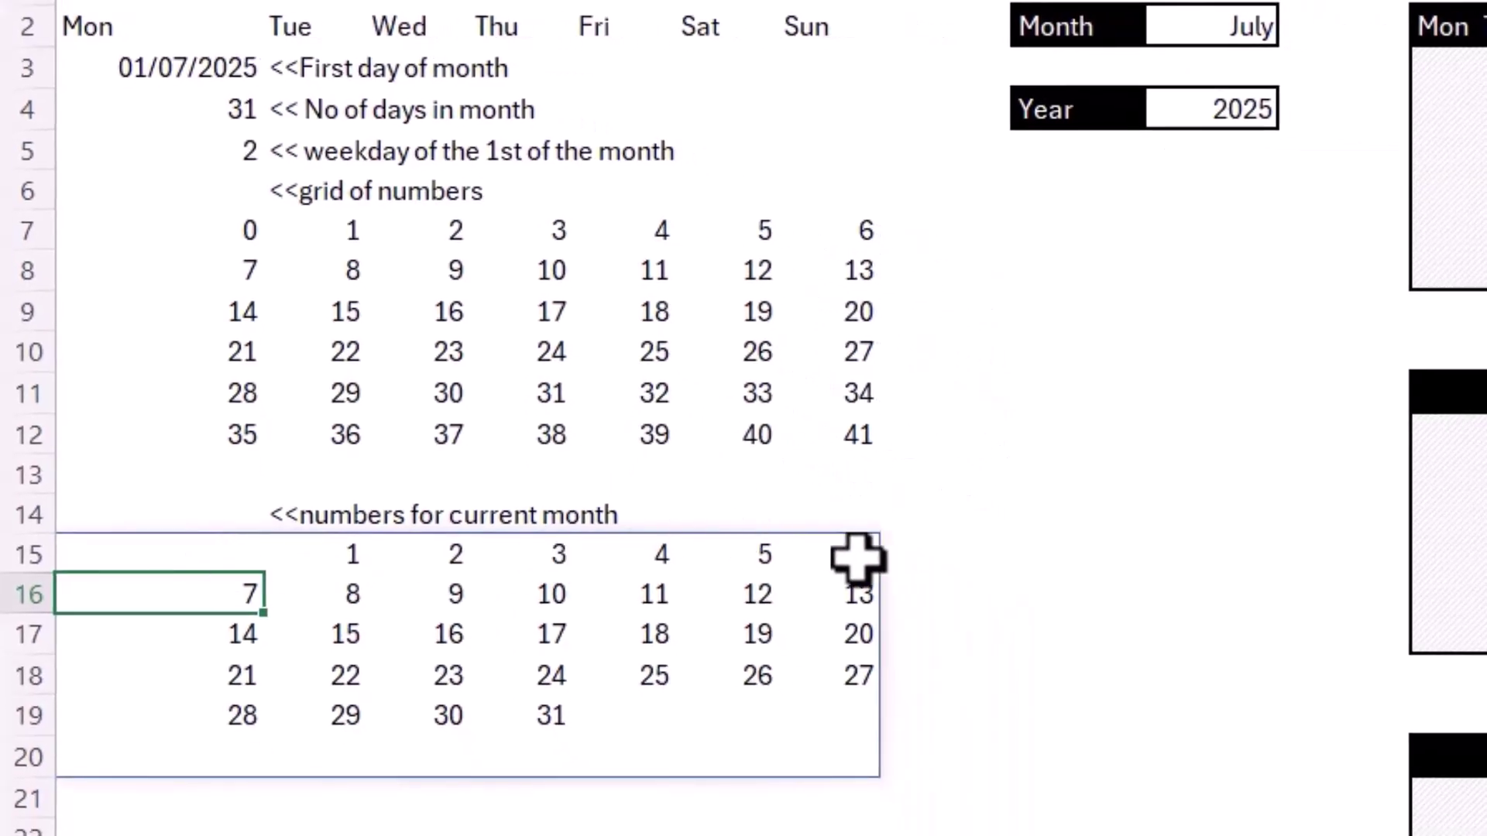
# Step: Set Month to March and Year to 2026, then select A14:G20 to review the recalculated days
pyautogui.click(1219, 29)
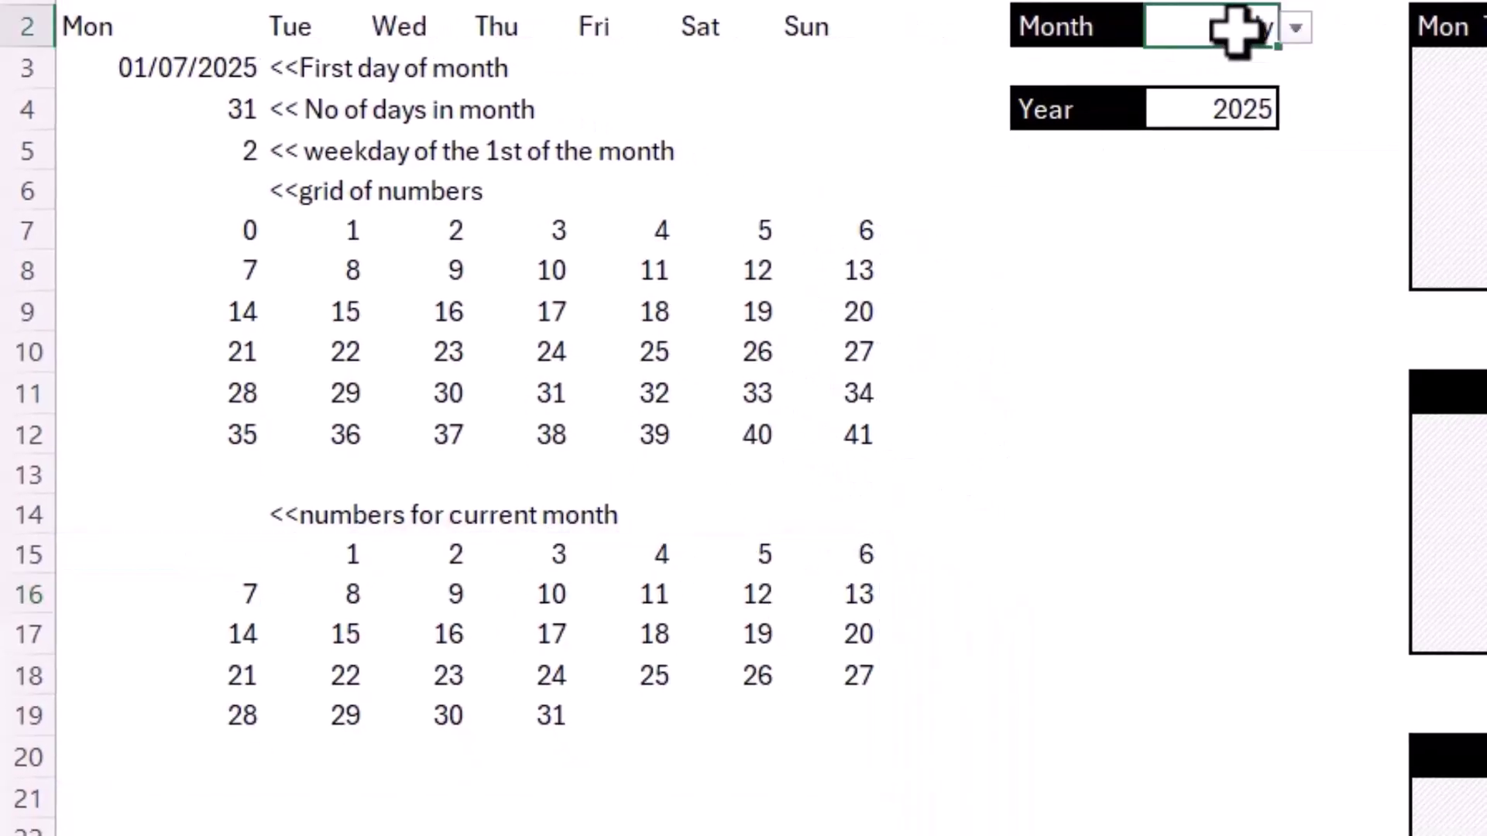
pyautogui.click(1295, 29)
pyautogui.click(1236, 136)
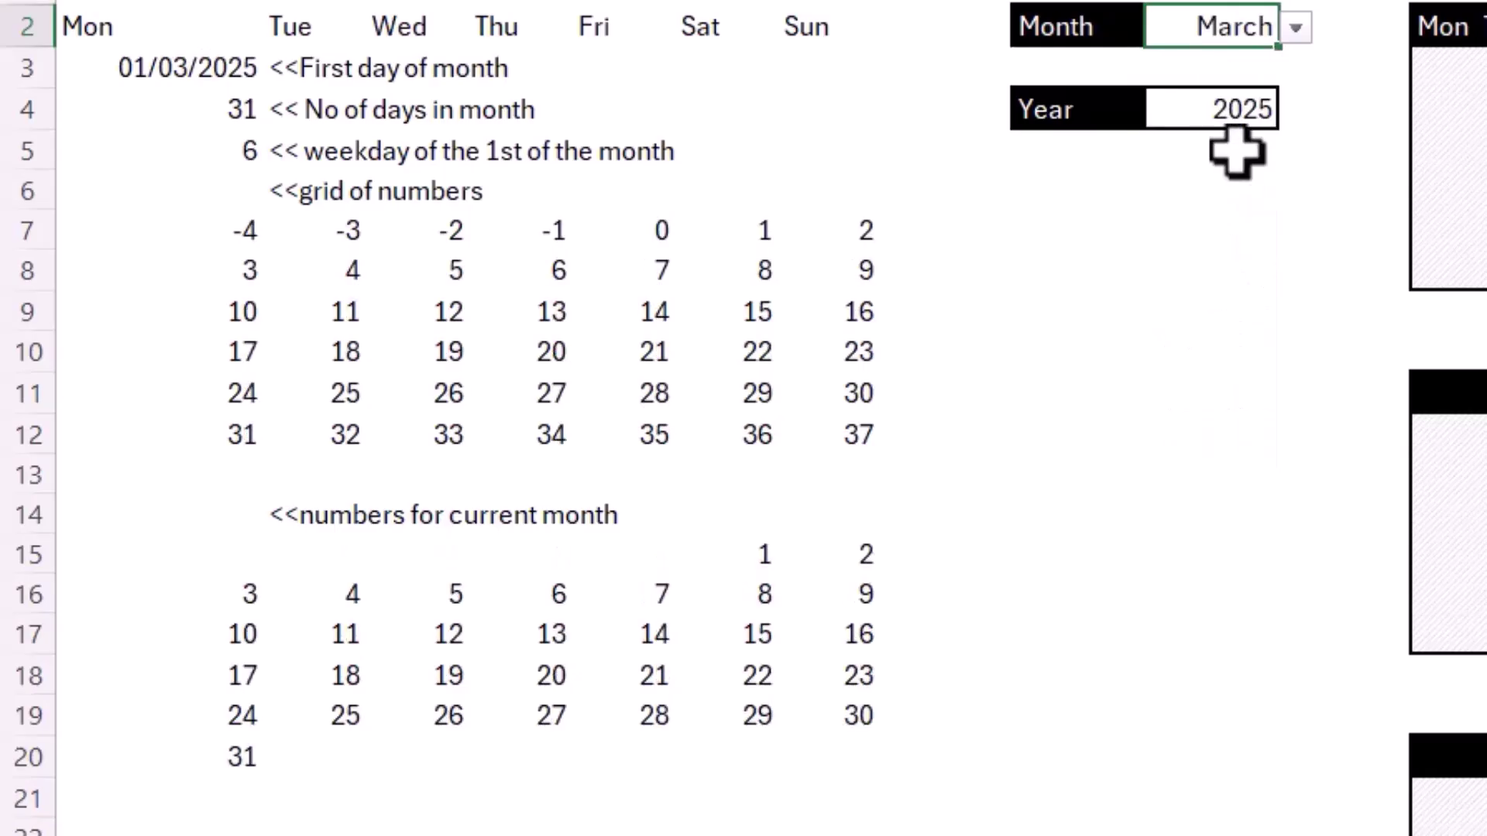
pyautogui.click(1258, 112)
pyautogui.click(1296, 110)
pyautogui.click(1249, 186)
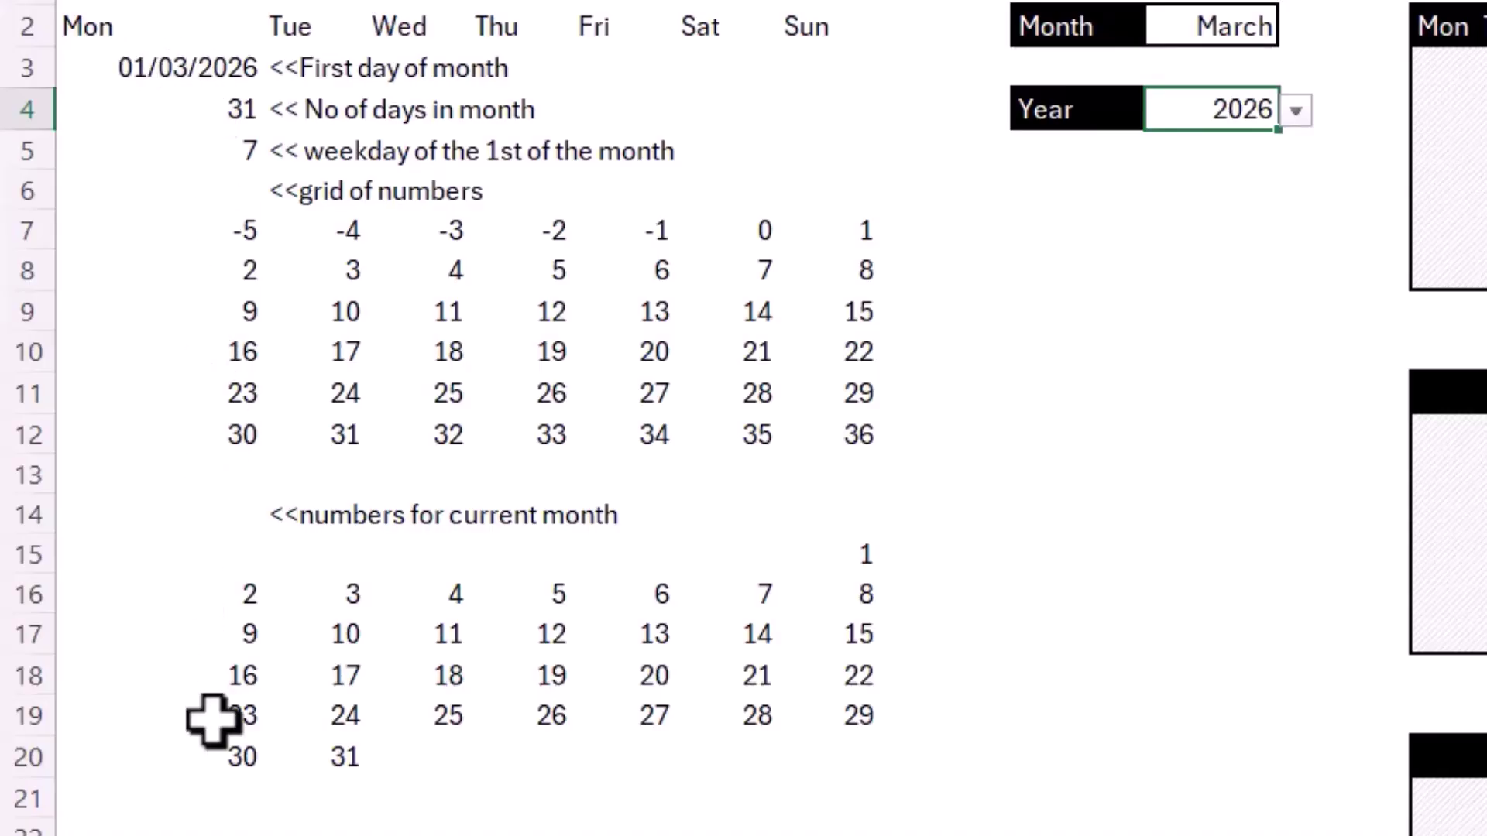
pyautogui.moveTo(225, 530)
pyautogui.mouseDown()
pyautogui.moveTo(704, 573)
pyautogui.moveTo(841, 751)
pyautogui.mouseUp()
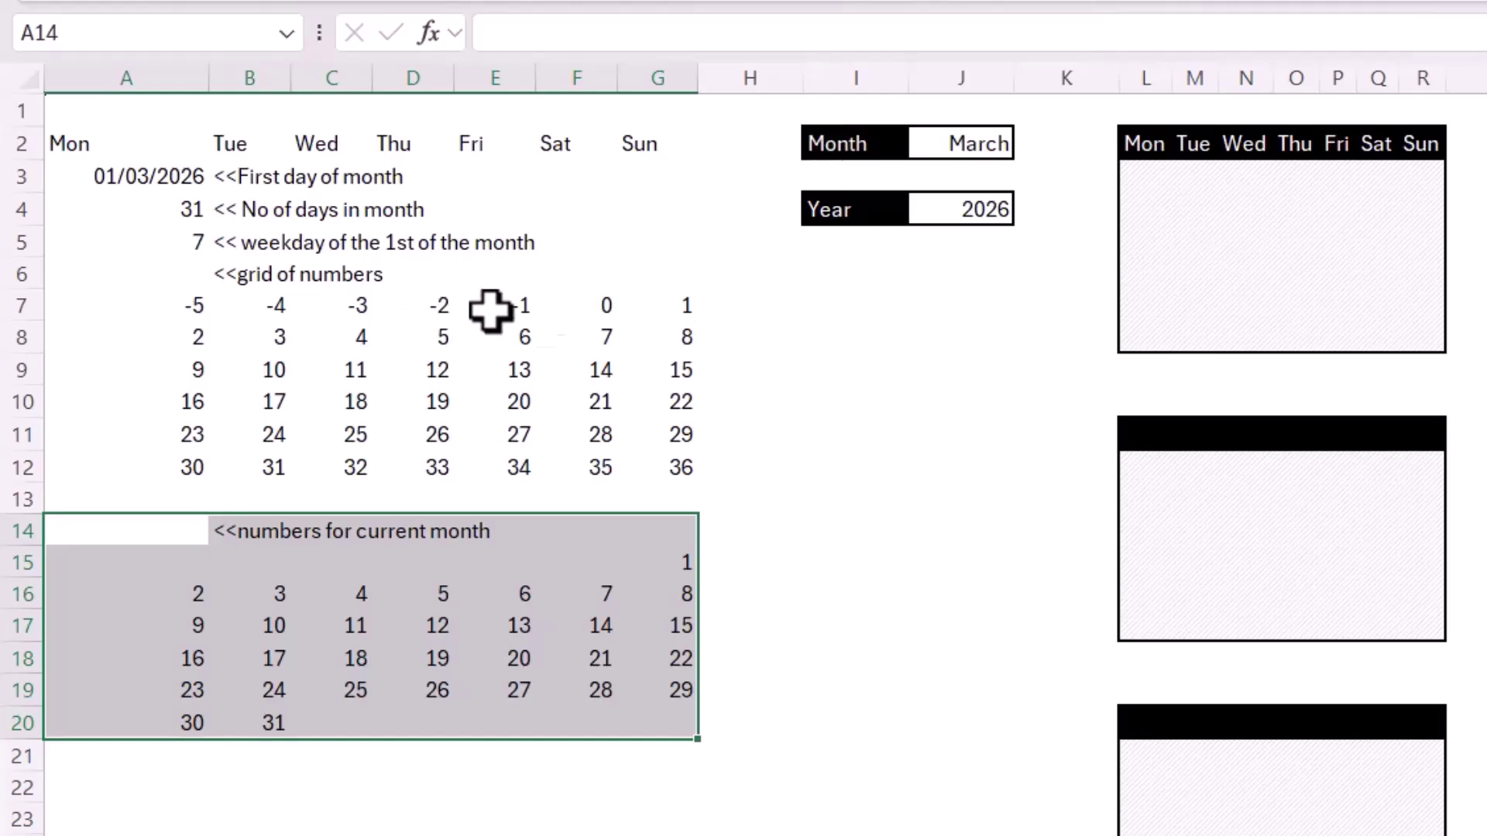
# Step: Reuse A15's current-month IF formula in L3 so March 2026's days 1–31 fill the calendar
pyautogui.click(122, 563)
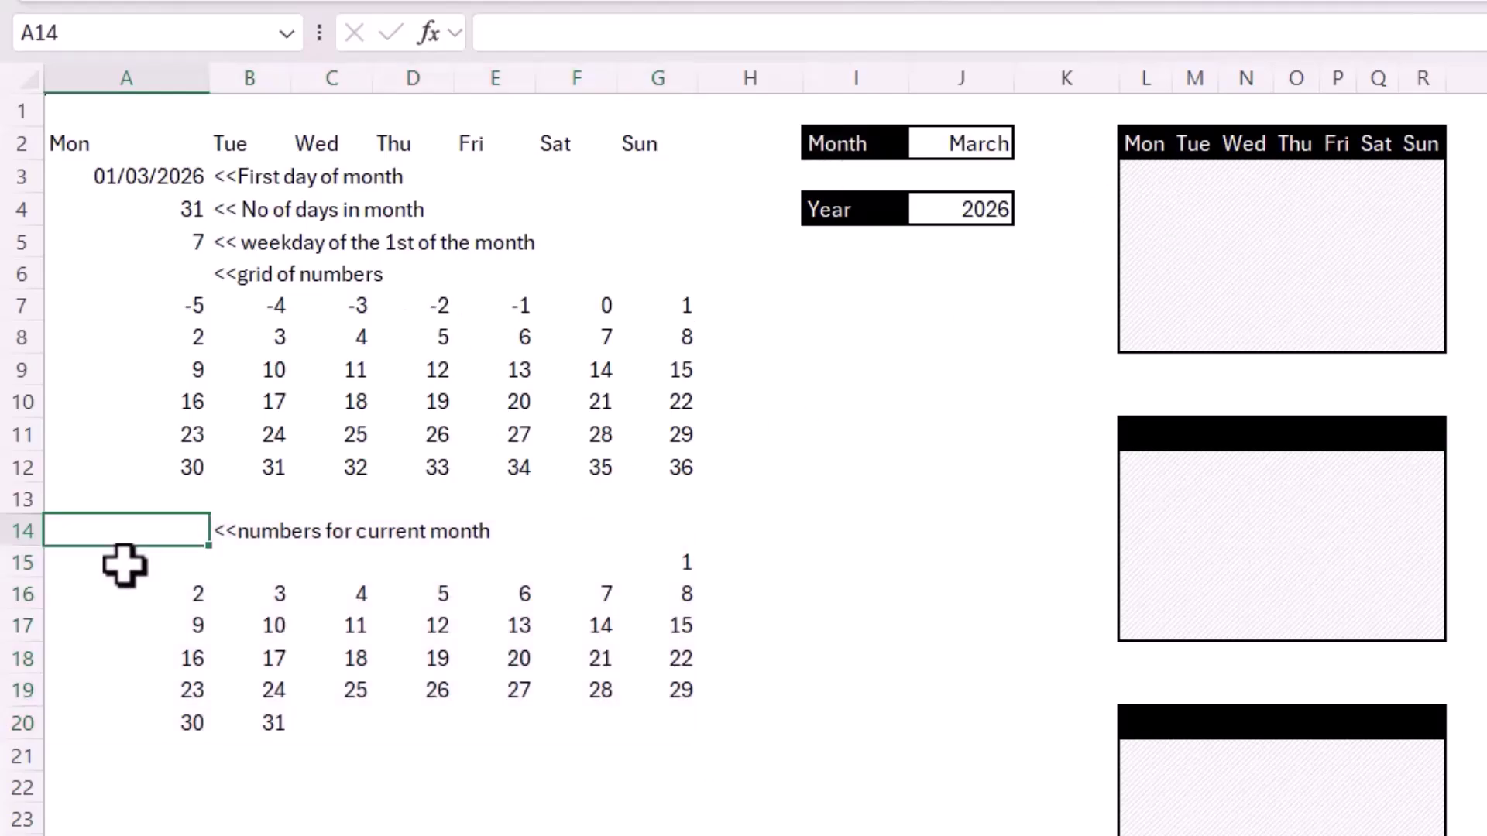
pyautogui.moveTo(873, 32); pyautogui.dragTo(475, 31)
pyautogui.hotkey('ctrl', 'c')
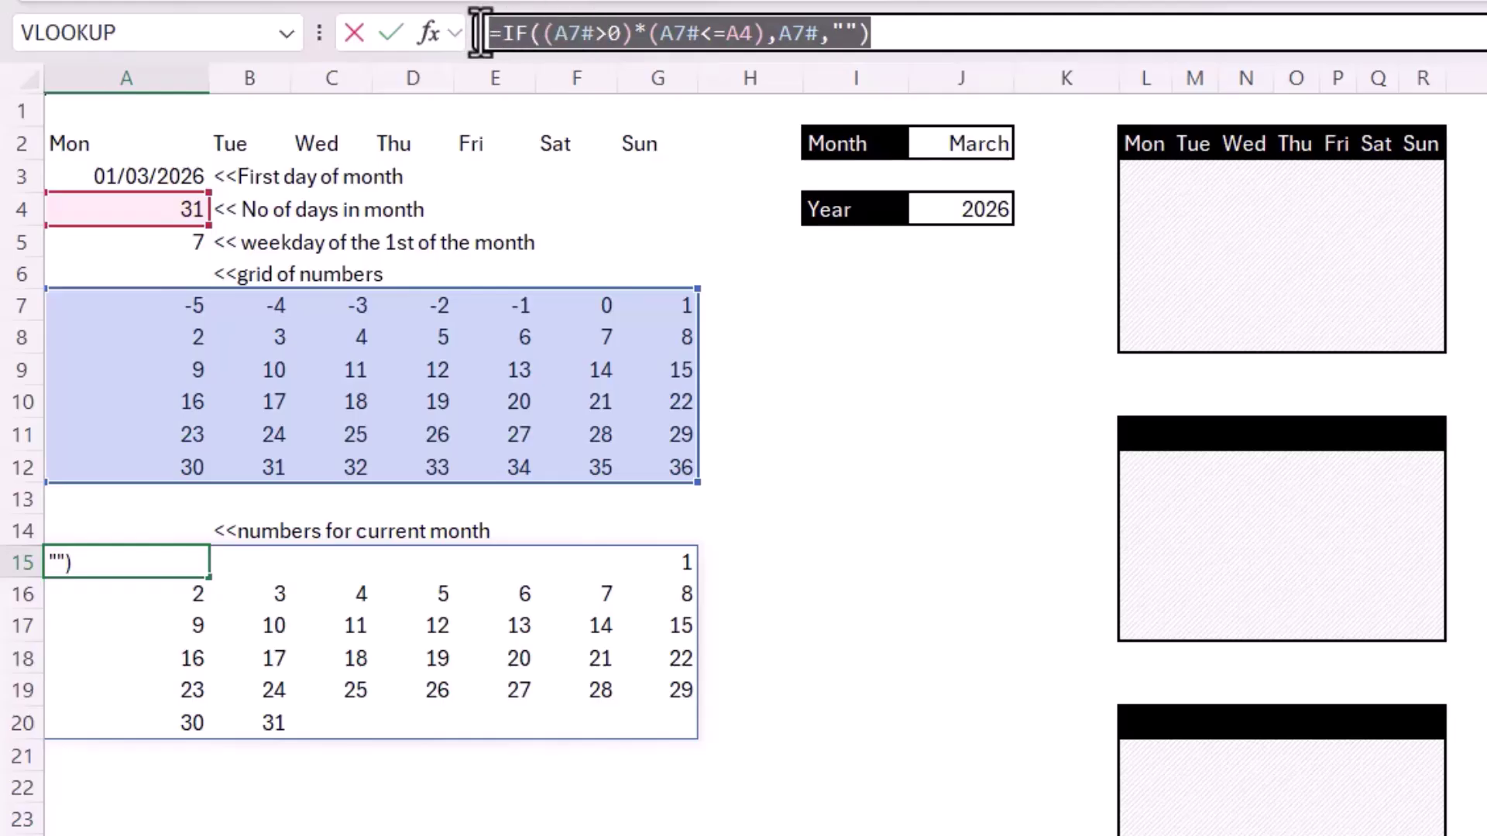
pyautogui.press('Return')
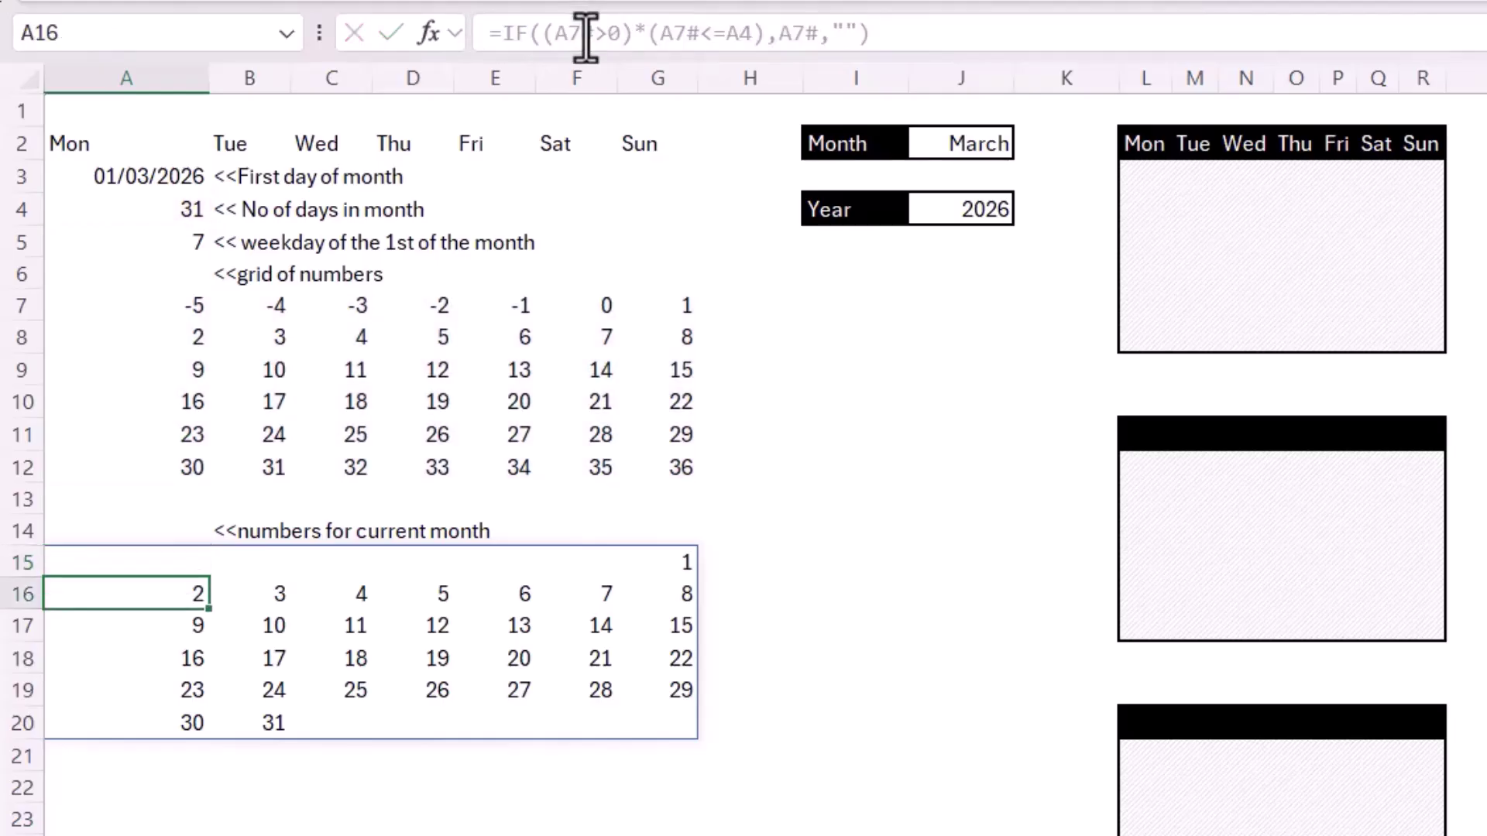
pyautogui.click(1146, 177)
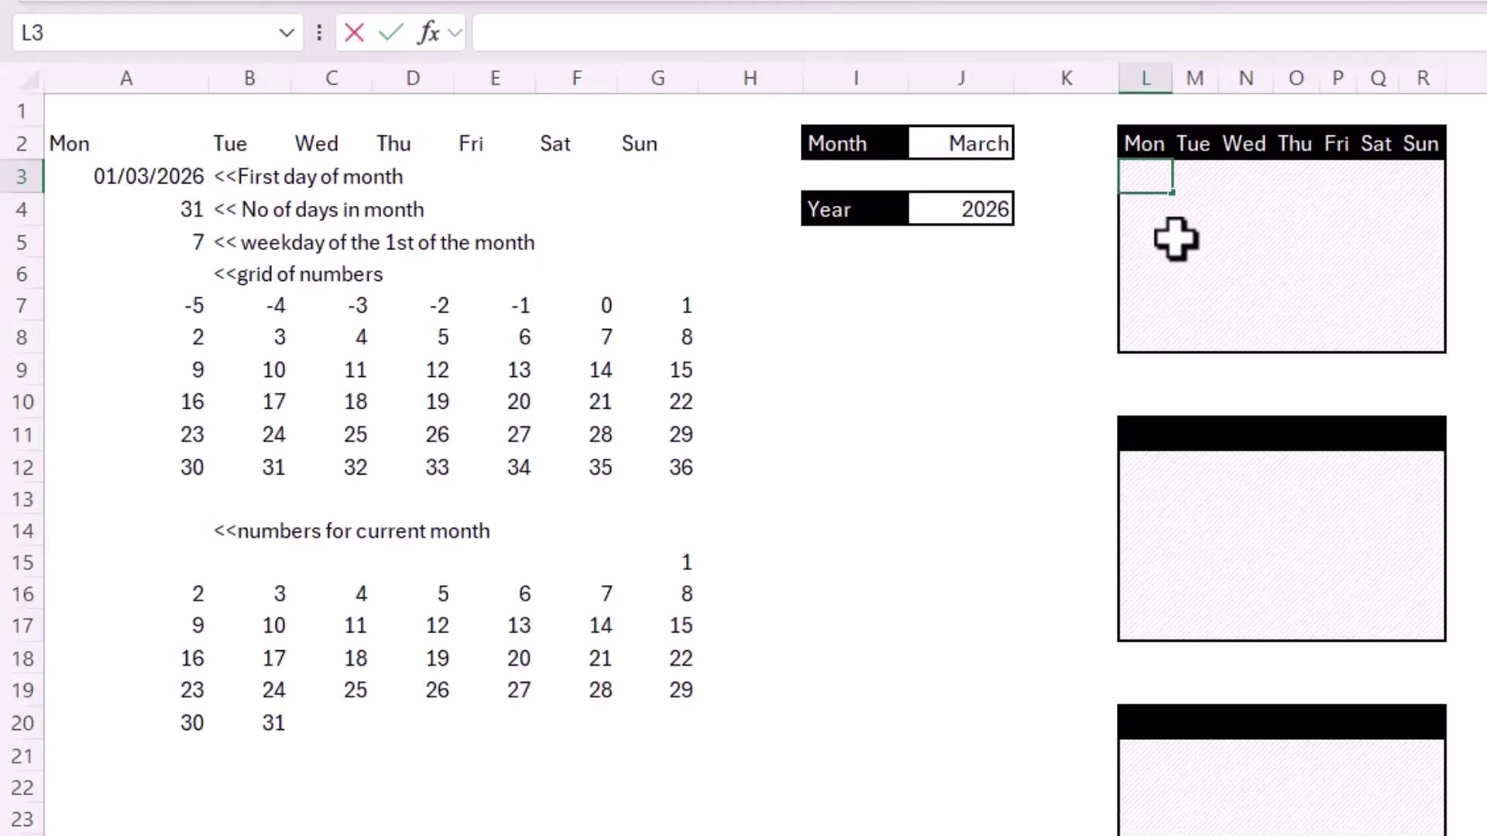
pyautogui.hotkey('ctrl', 'v')
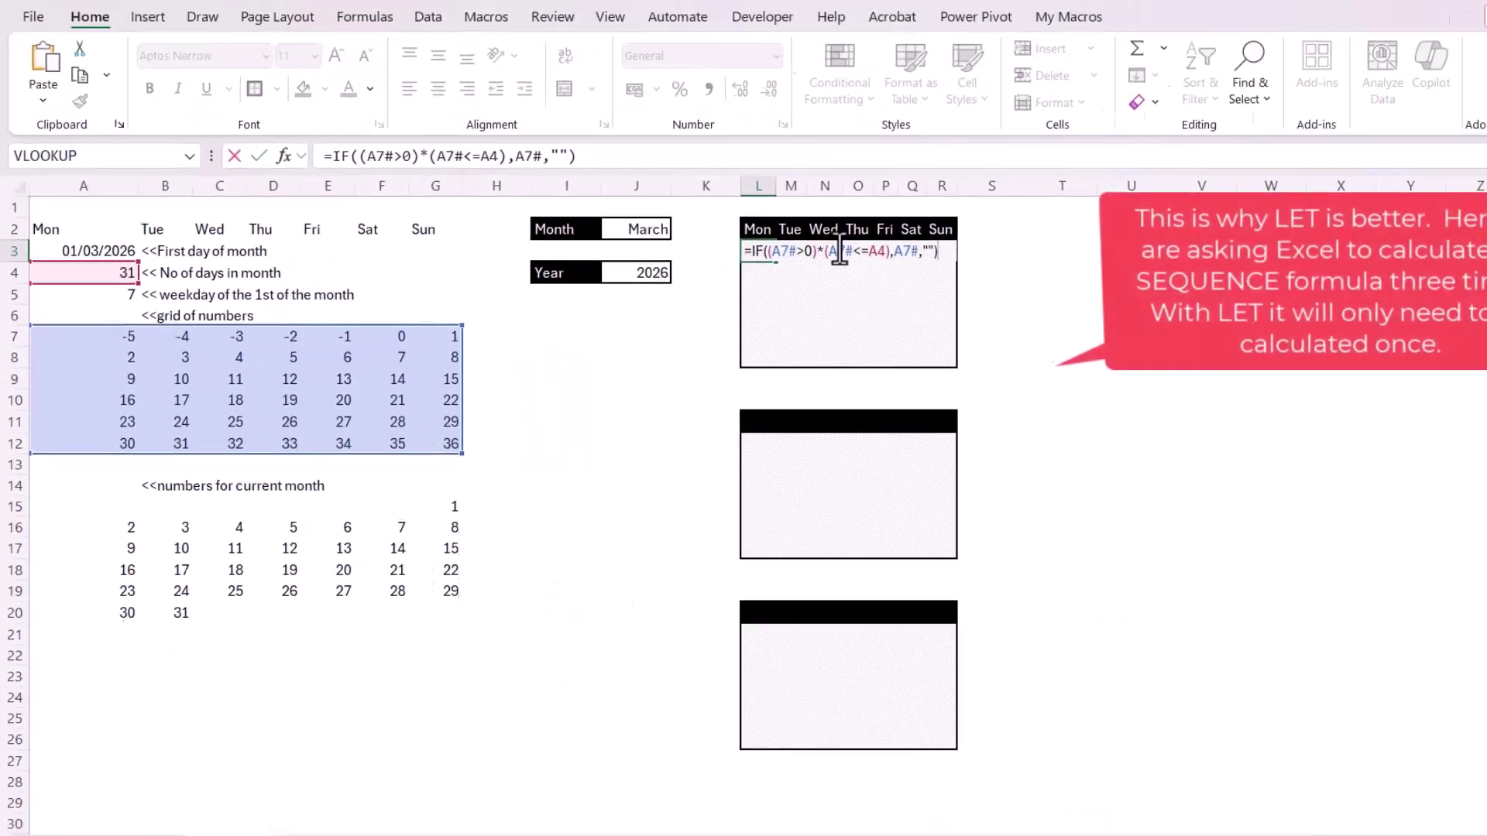
pyautogui.press('Return')
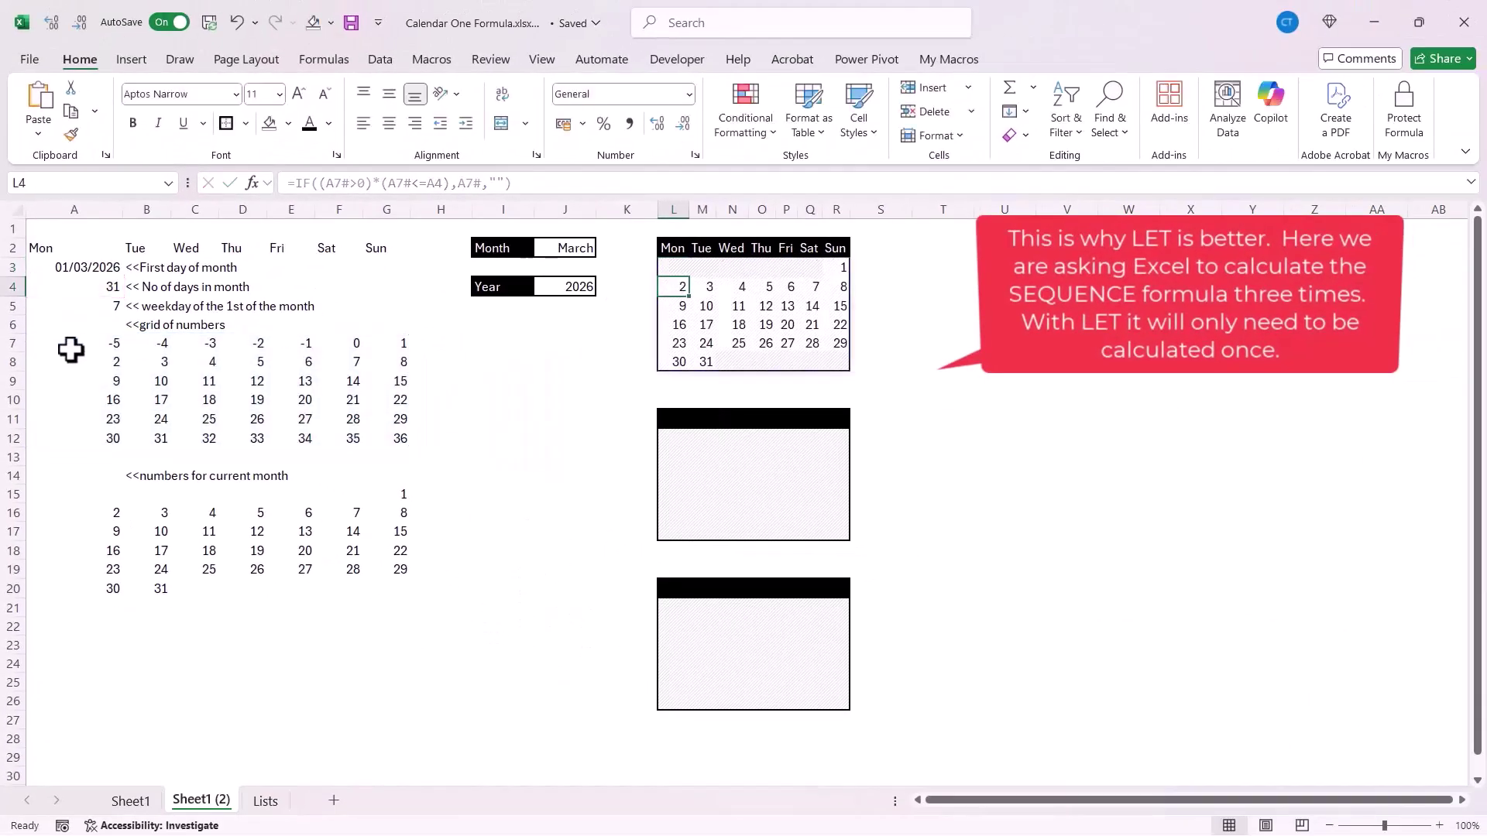
pyautogui.click(81, 346)
# Step: Replace the three A7# references in L3's formula with A7's SEQUENCE formula
pyautogui.moveTo(435, 186); pyautogui.dragTo(300, 186)
pyautogui.hotkey('ctrl', 'c')
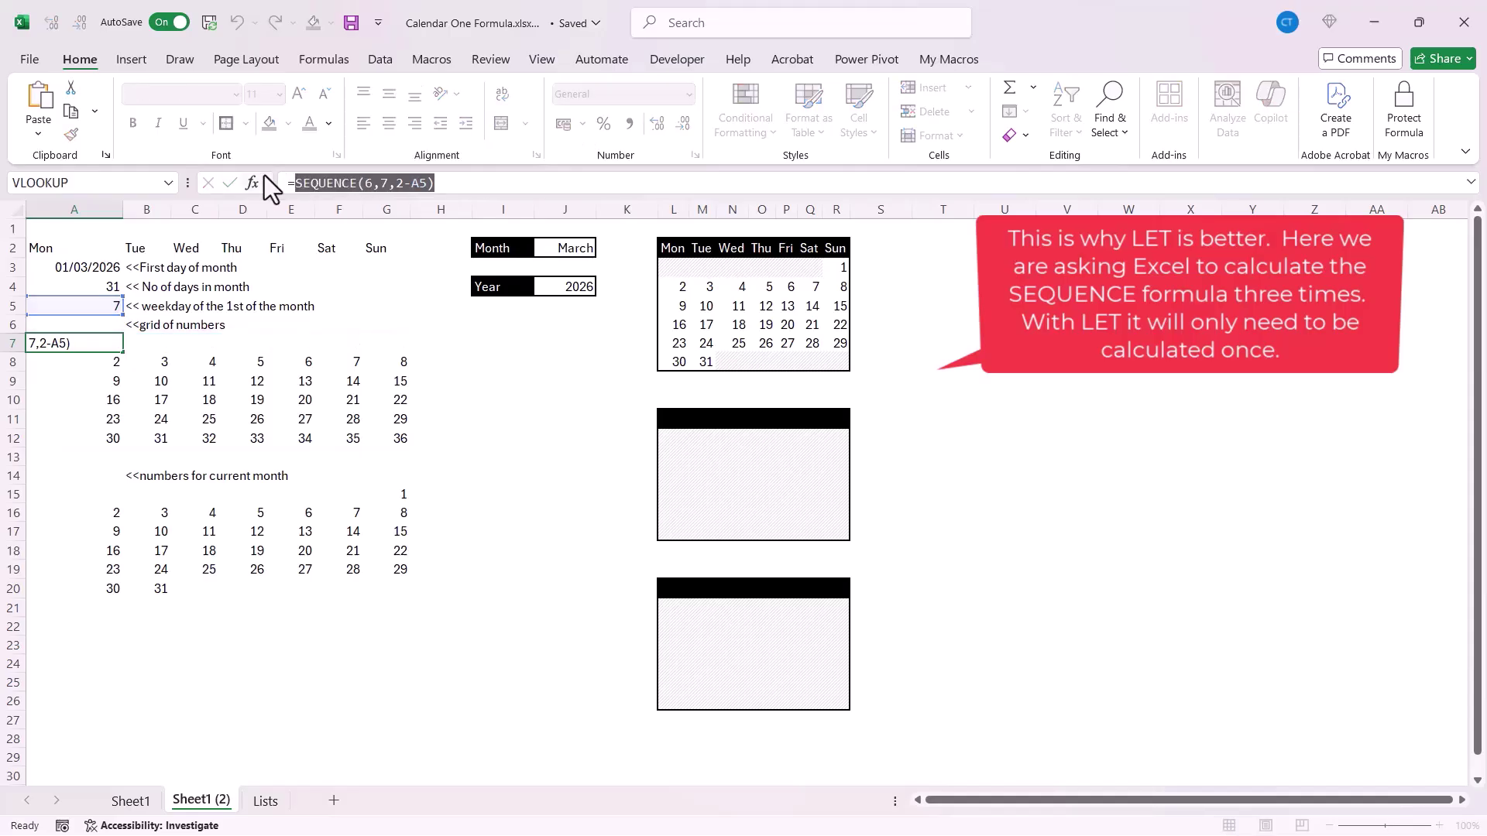
pyautogui.press('Return')
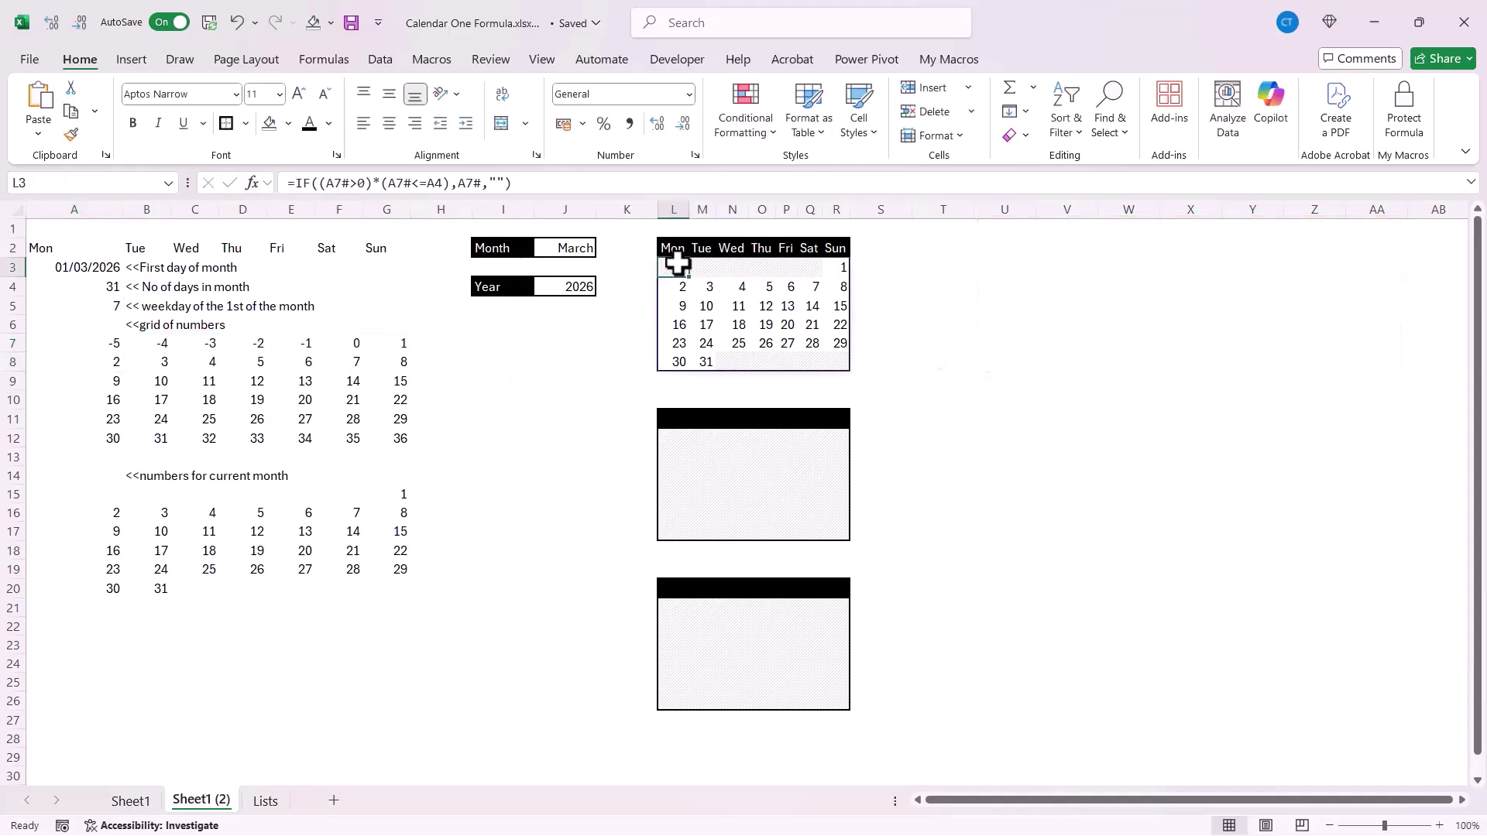
pyautogui.doubleClick(678, 263)
pyautogui.moveTo(1082, 155); pyautogui.dragTo(1057, 155)
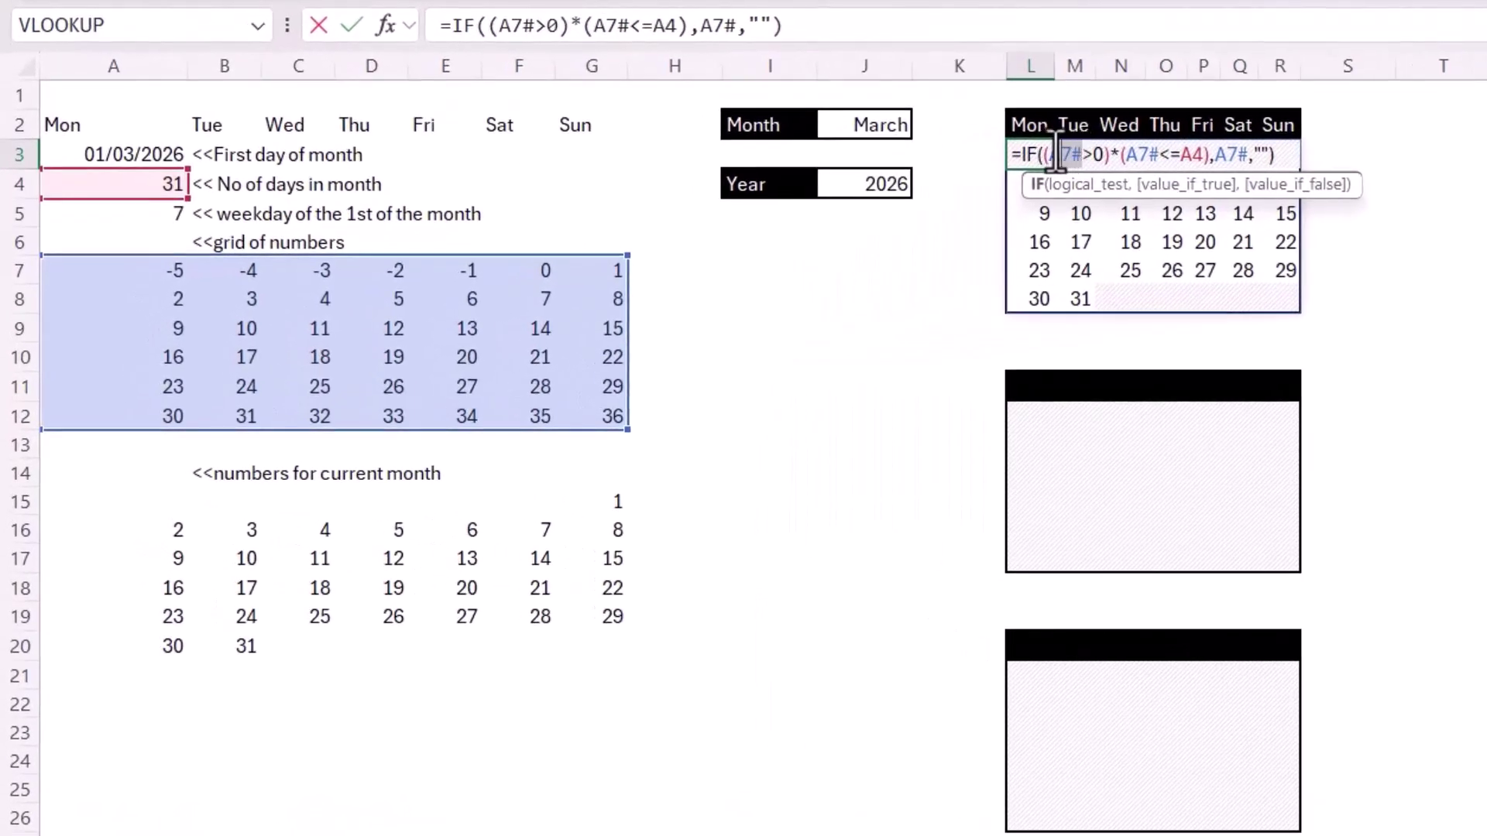
pyautogui.hotkey('ctrl', 'v')
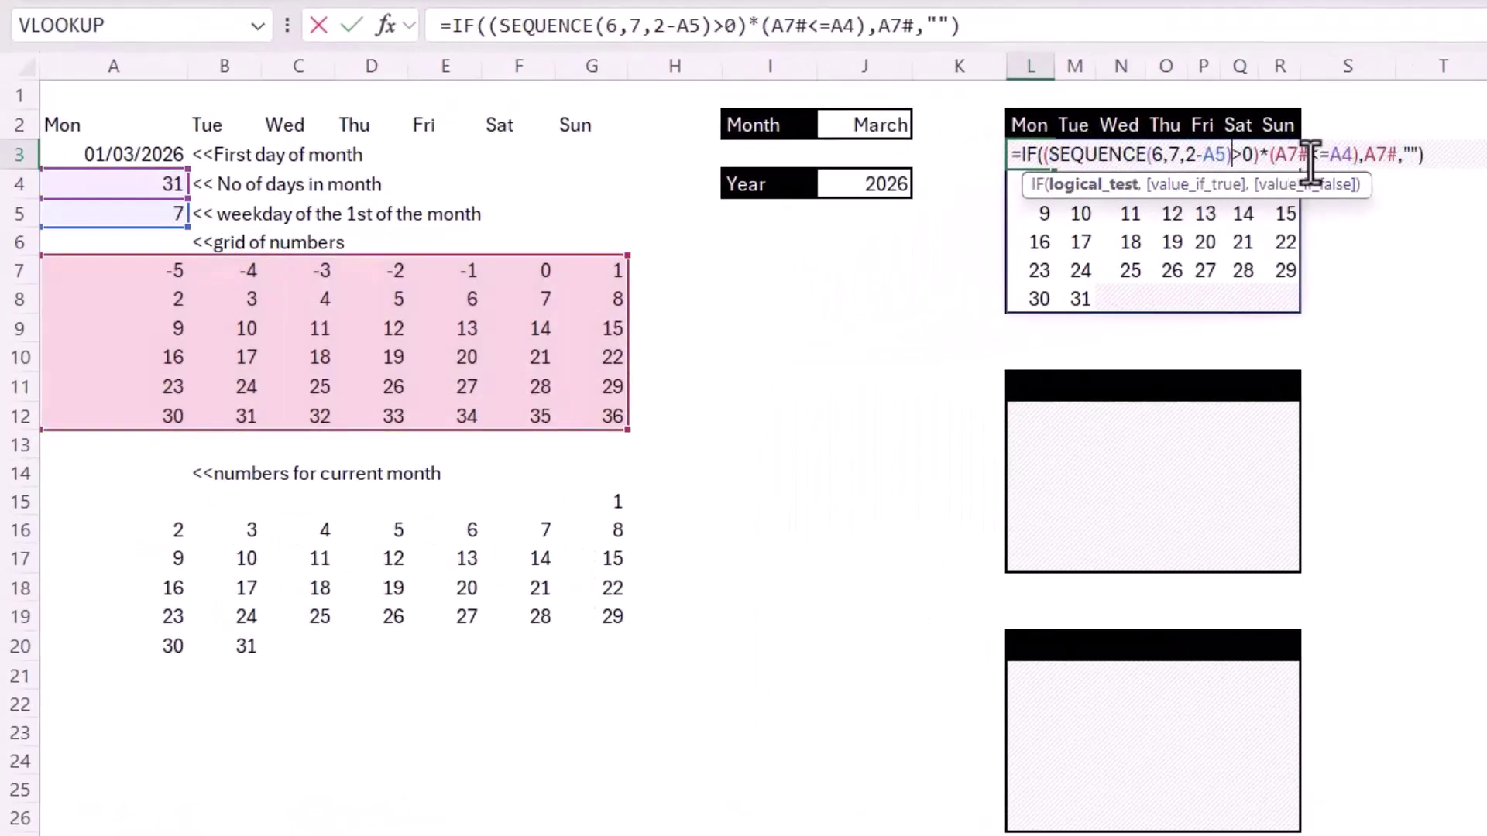
pyautogui.moveTo(1309, 155); pyautogui.dragTo(1289, 159)
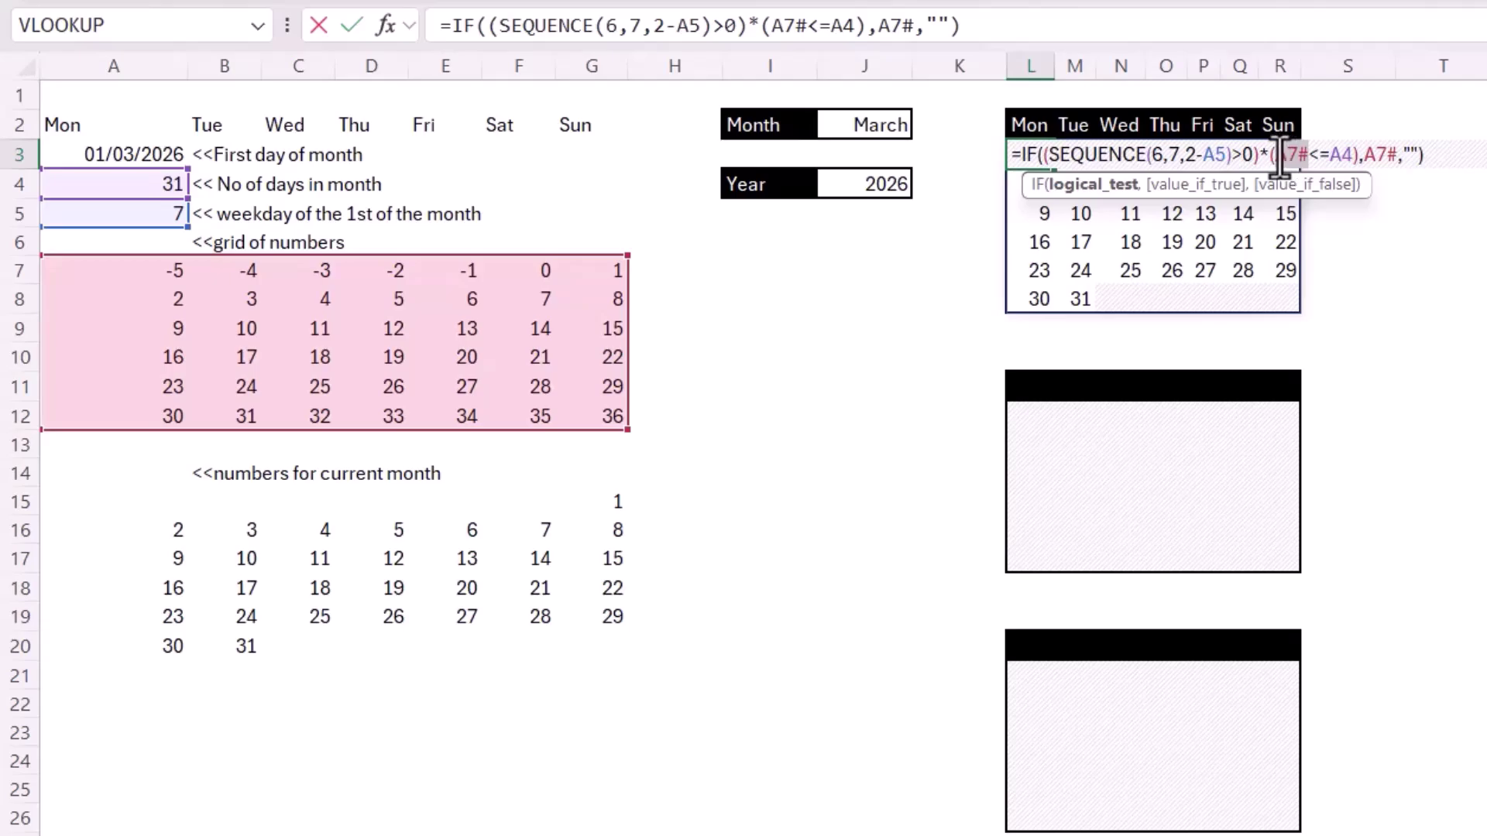
pyautogui.hotkey('ctrl', 'v')
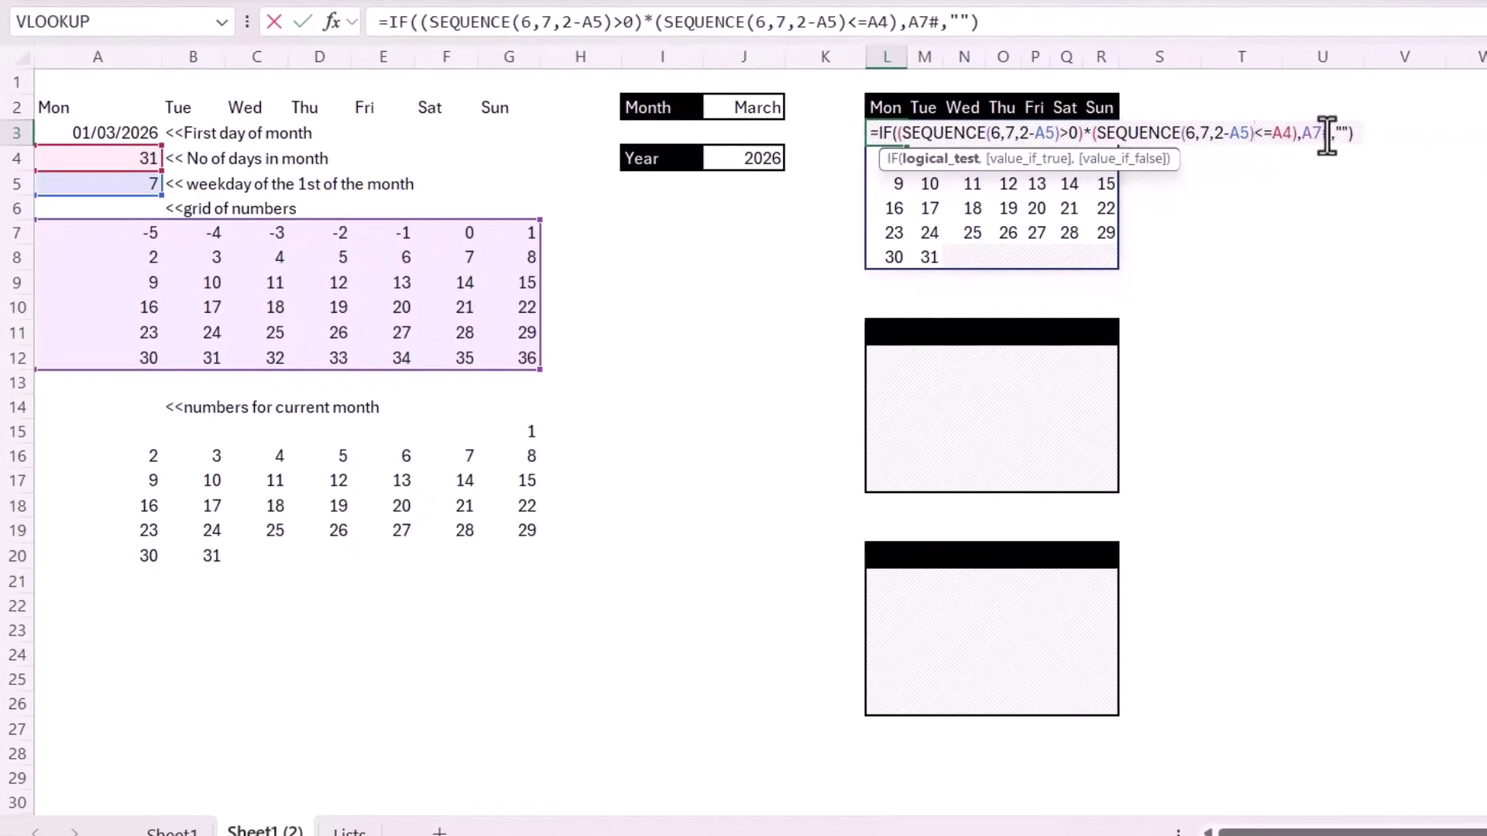
pyautogui.moveTo(1335, 133); pyautogui.dragTo(1302, 134)
pyautogui.hotkey('ctrl', 'v')
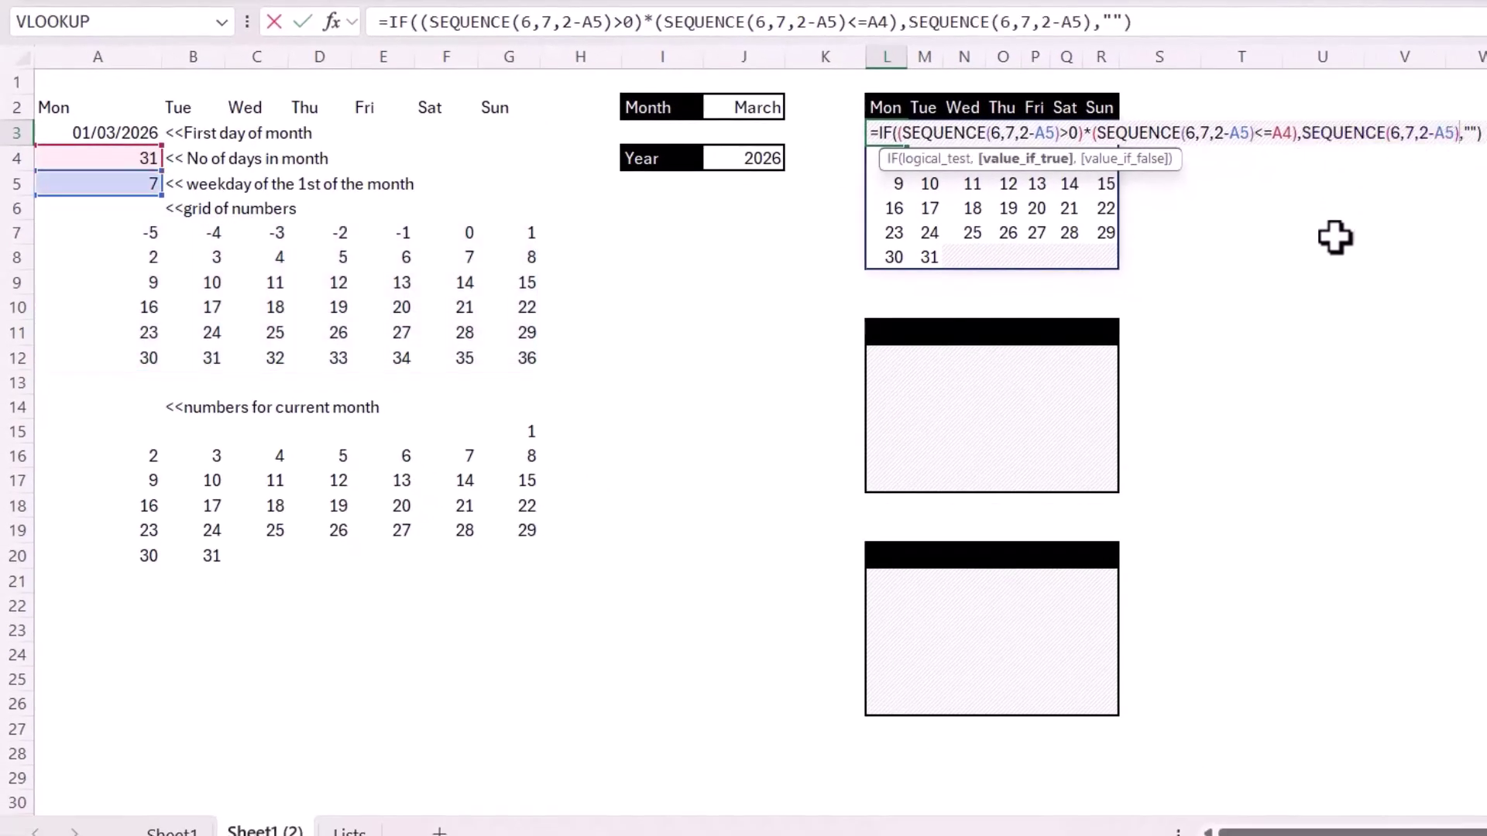
pyautogui.press('Return')
# Step: Replace each A5 reference in L3's formula with WEEKDAY(A3,2)
pyautogui.click(895, 135)
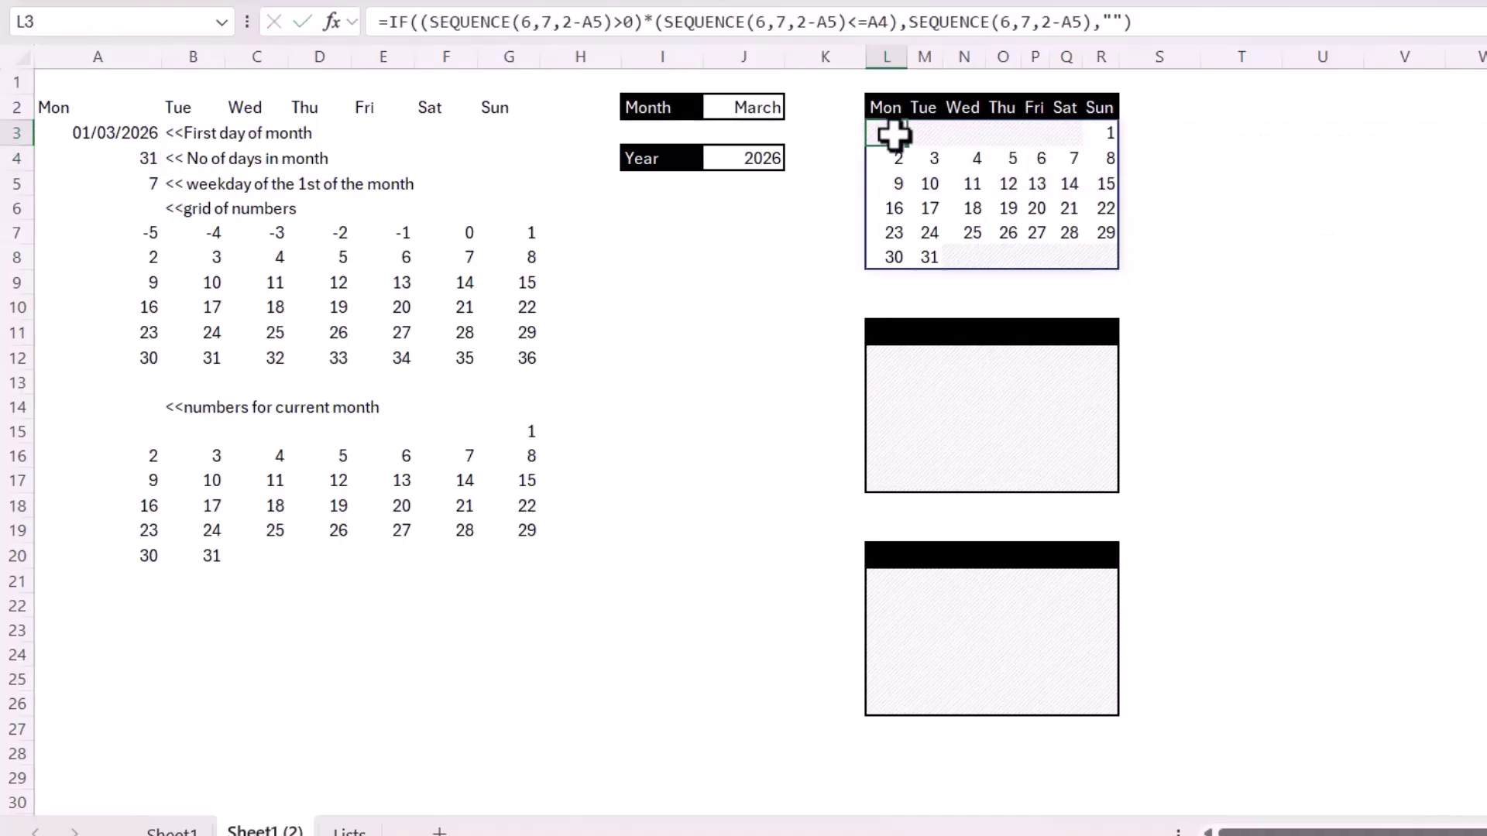
pyautogui.doubleClick(895, 135)
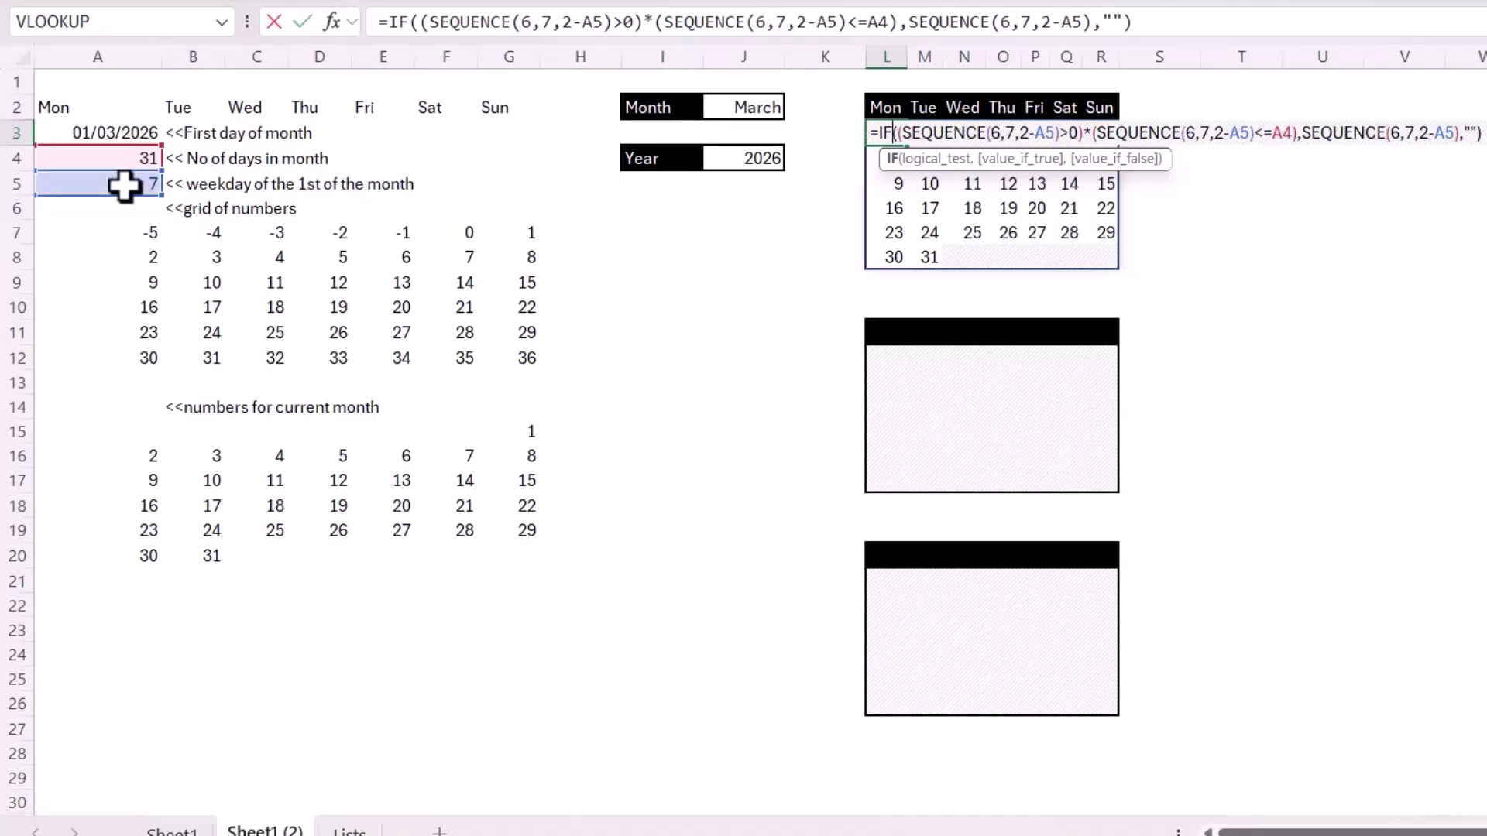
pyautogui.press('Return')
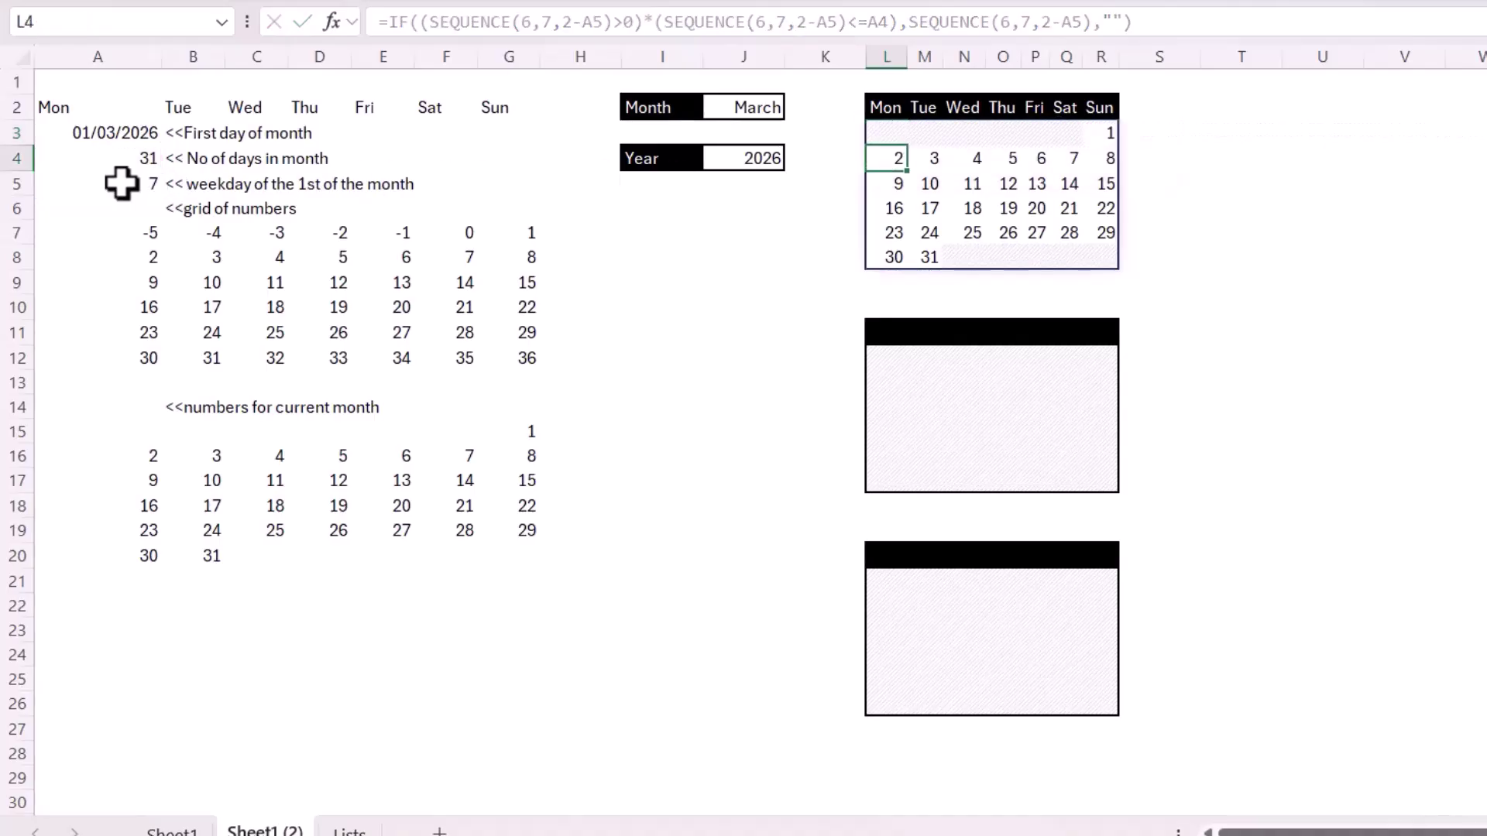
pyautogui.click(137, 184)
pyautogui.doubleClick(138, 183)
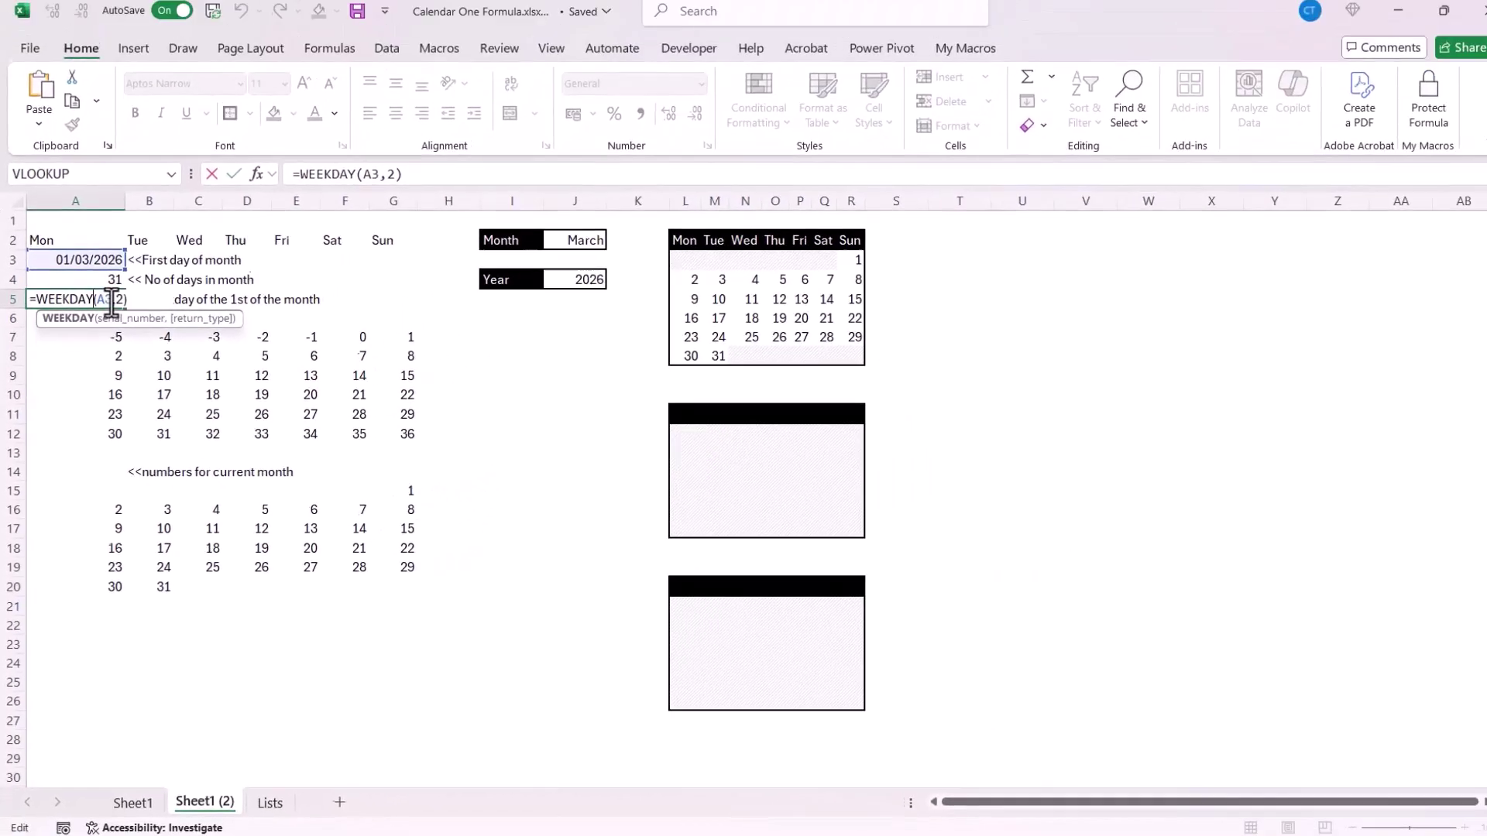
pyautogui.doubleClick(849, 156)
pyautogui.doubleClick(1009, 160)
pyautogui.write('WEEKDAY(A3,2)')
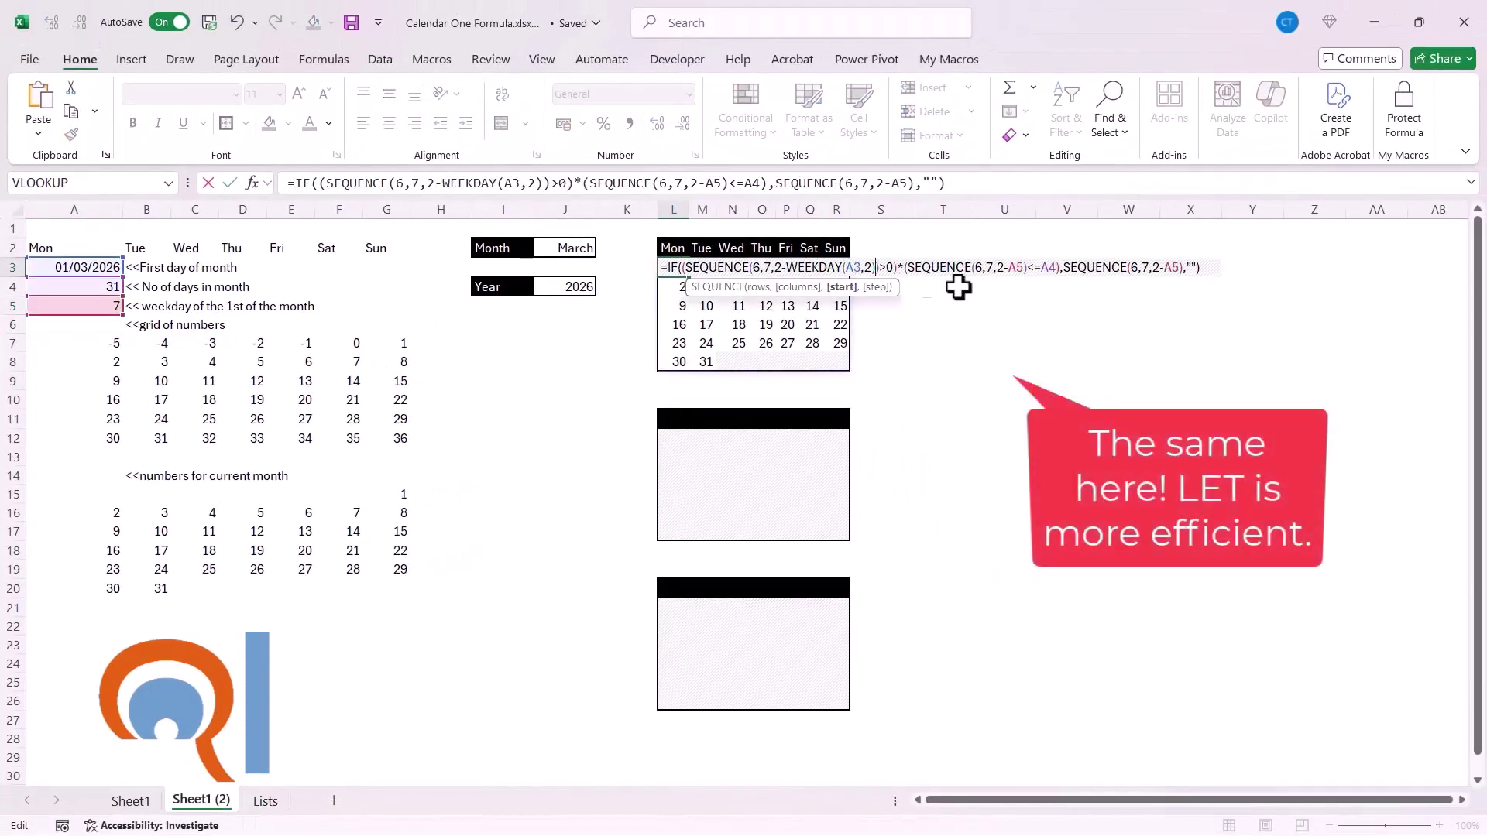
pyautogui.doubleClick(1006, 267)
pyautogui.write('WEEKDAY(A3,2)')
pyautogui.doubleClick(1234, 267)
pyautogui.write('WEEKDAY(A3,2)')
pyautogui.press('Return')
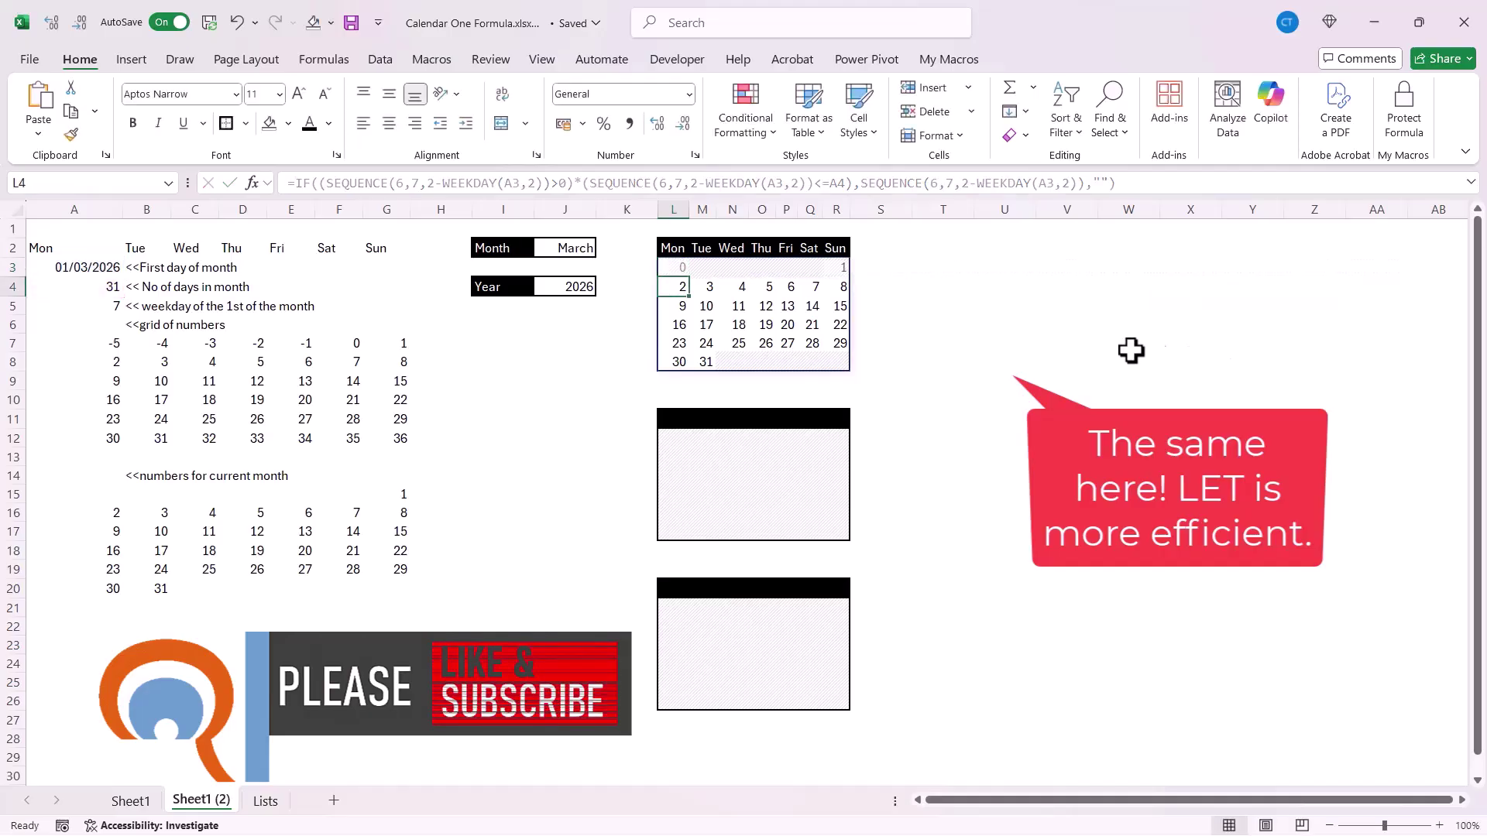
pyautogui.doubleClick(679, 268)
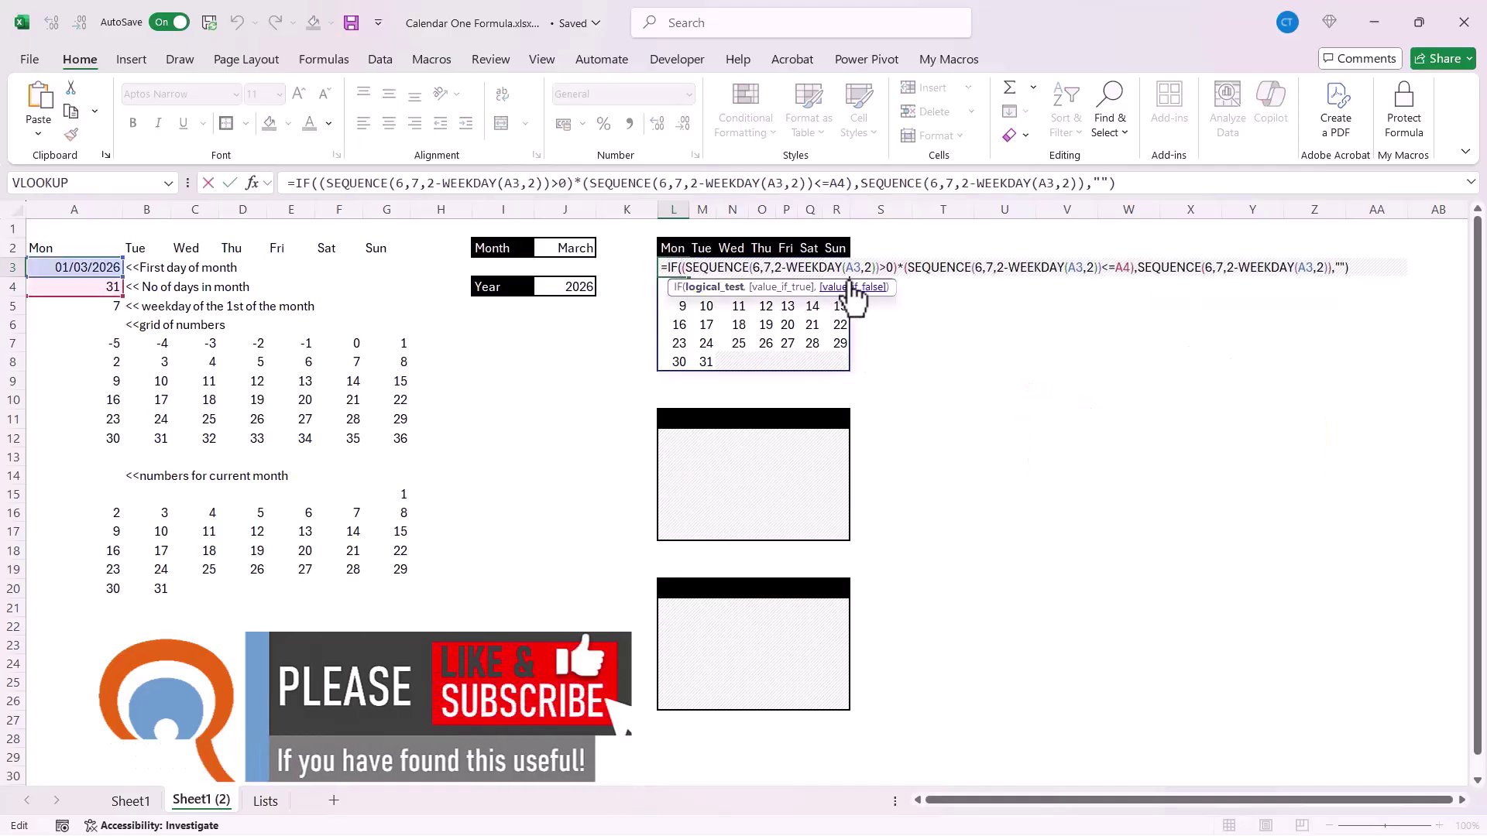
# Step: Substitute A4's DAY(EOMONTH(A3,0)) formula for the A4 reference in L3
pyautogui.click(102, 288)
pyautogui.moveTo(435, 183); pyautogui.dragTo(296, 186)
pyautogui.hotkey('ctrl', 'c')
pyautogui.press('Escape')
pyautogui.doubleClick(660, 266)
pyautogui.click(1128, 266)
pyautogui.hotkey('ctrl', 'v')
pyautogui.press('Return')
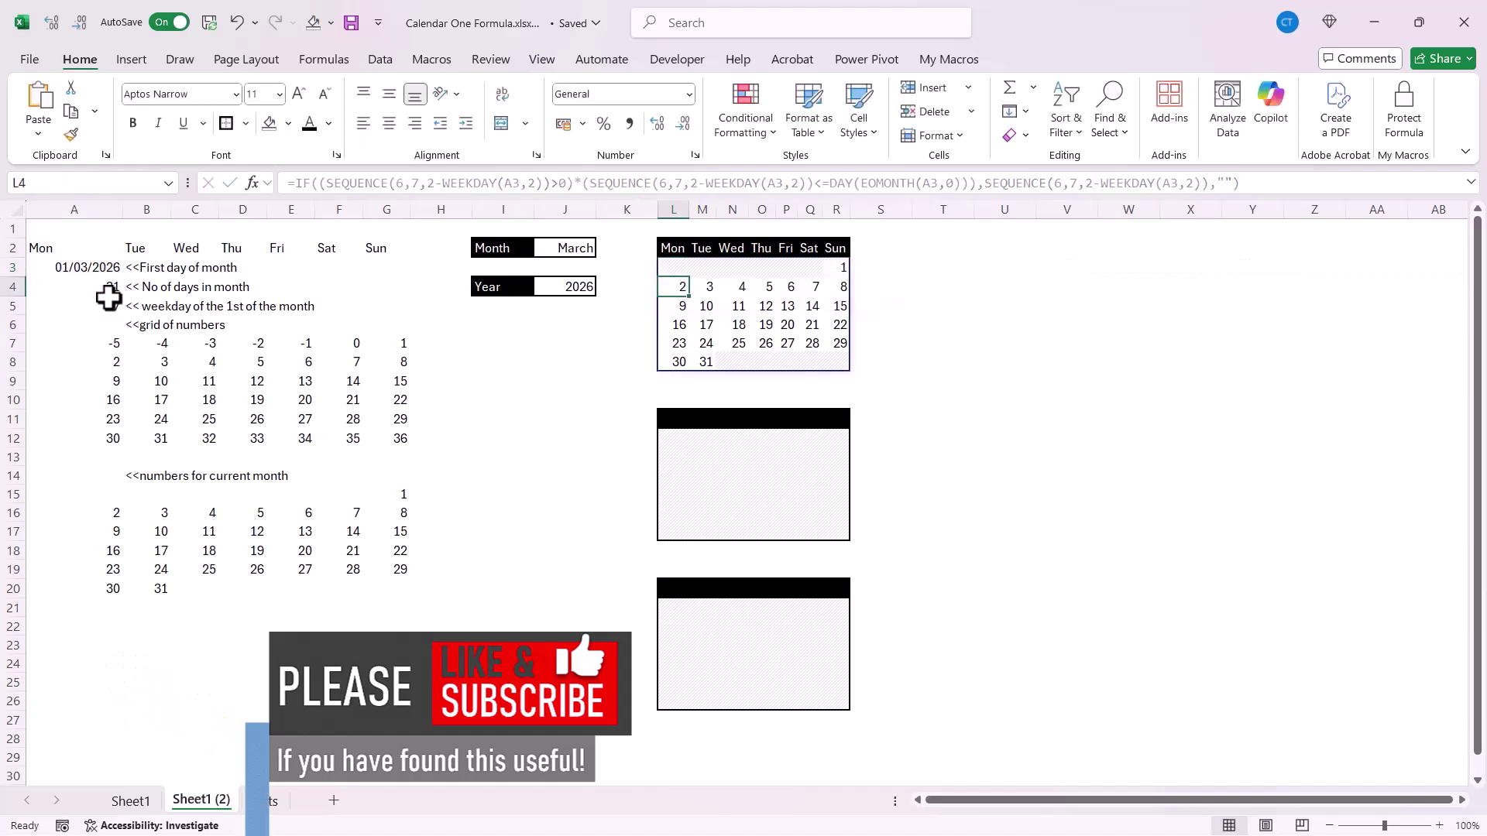
# Step: Replace all four A3 references in L3 with DATE(J4,MONTH(DATEVALUE(J2&1)),1)
pyautogui.click(69, 267)
pyautogui.moveTo(562, 183); pyautogui.dragTo(308, 183)
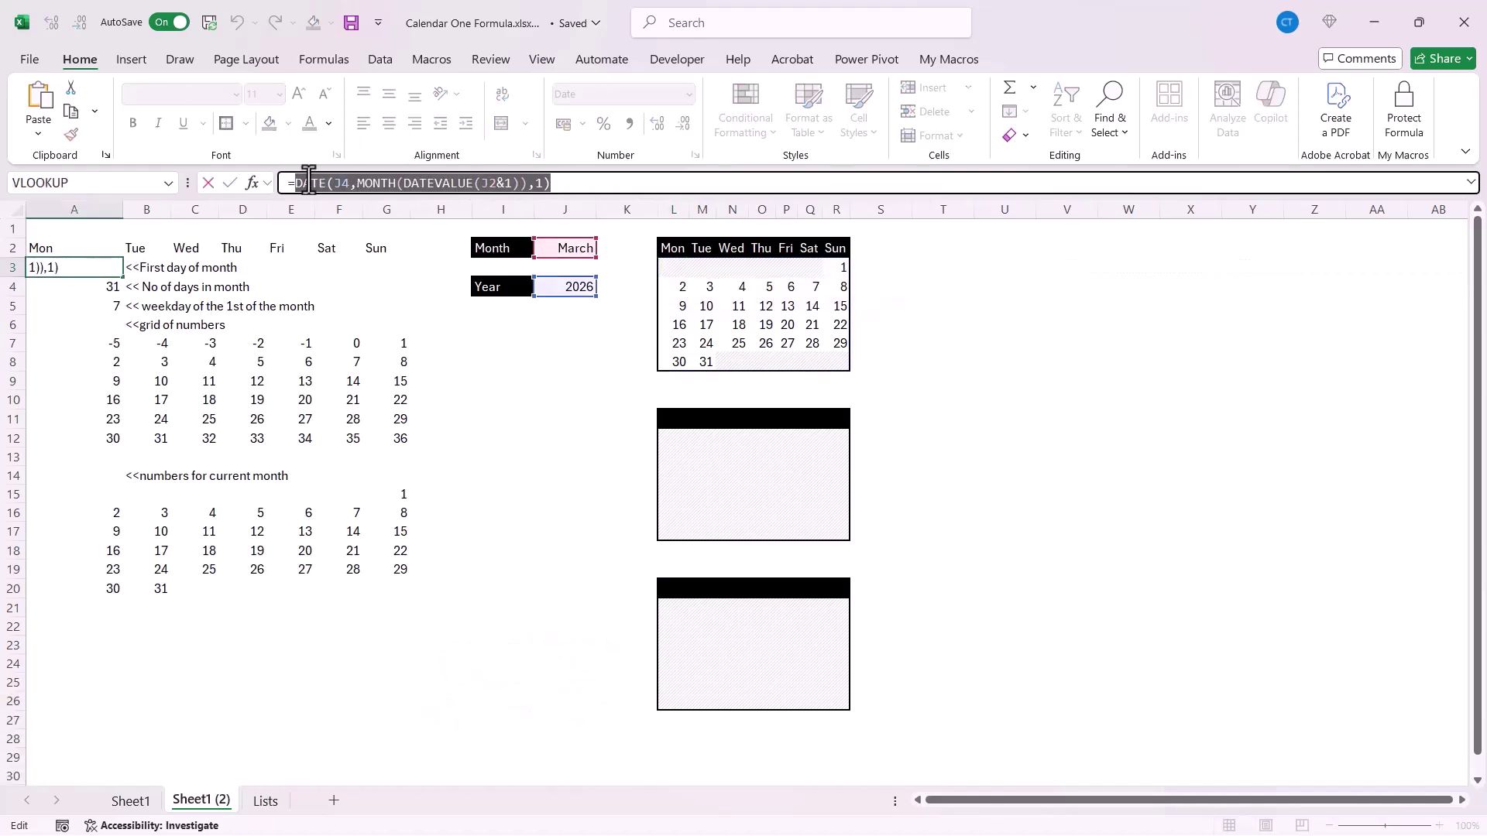
pyautogui.hotkey('ctrl', 'c')
pyautogui.press('Return')
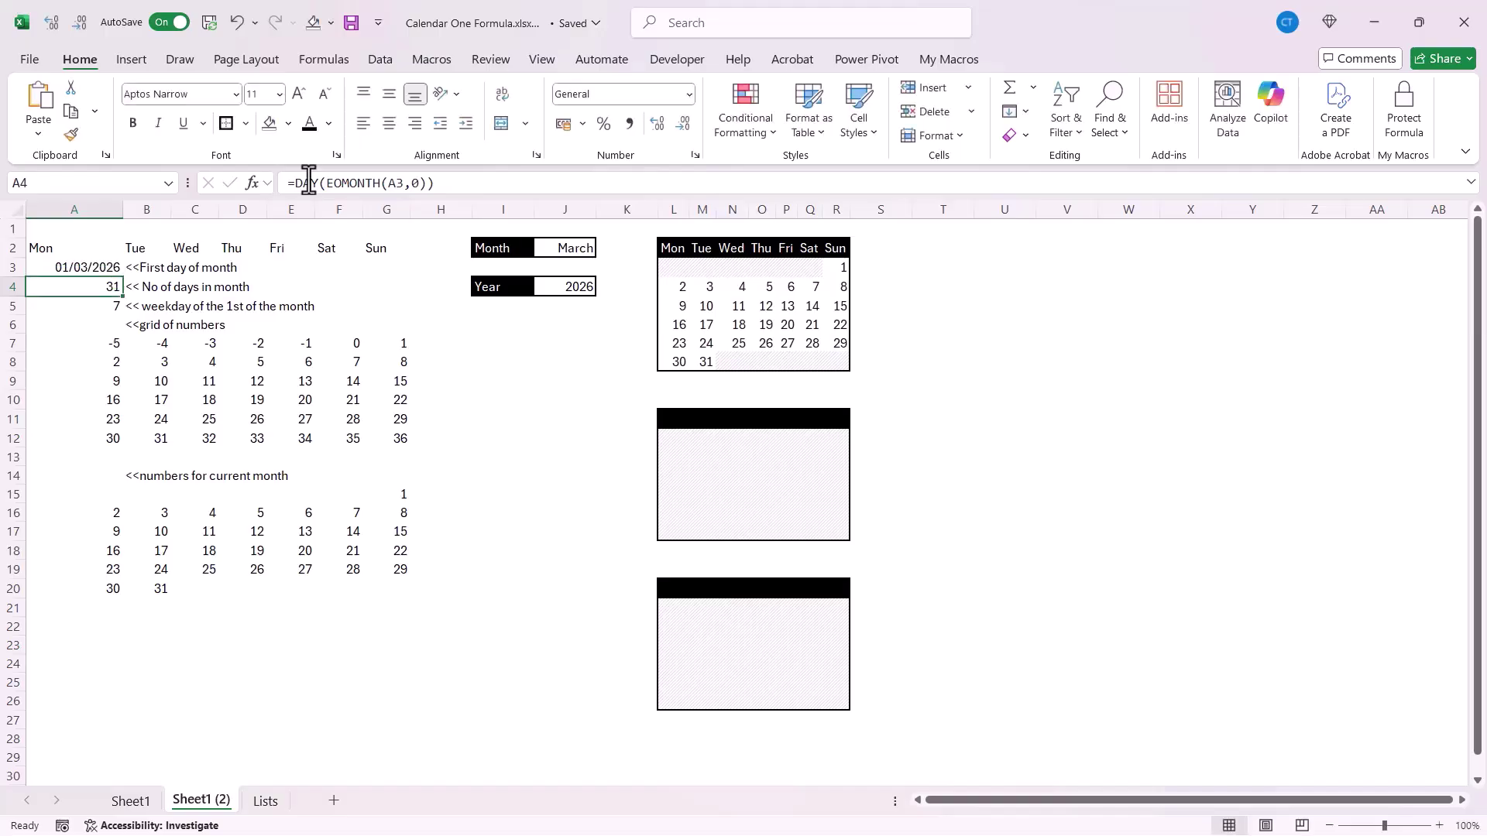
pyautogui.doubleClick(672, 268)
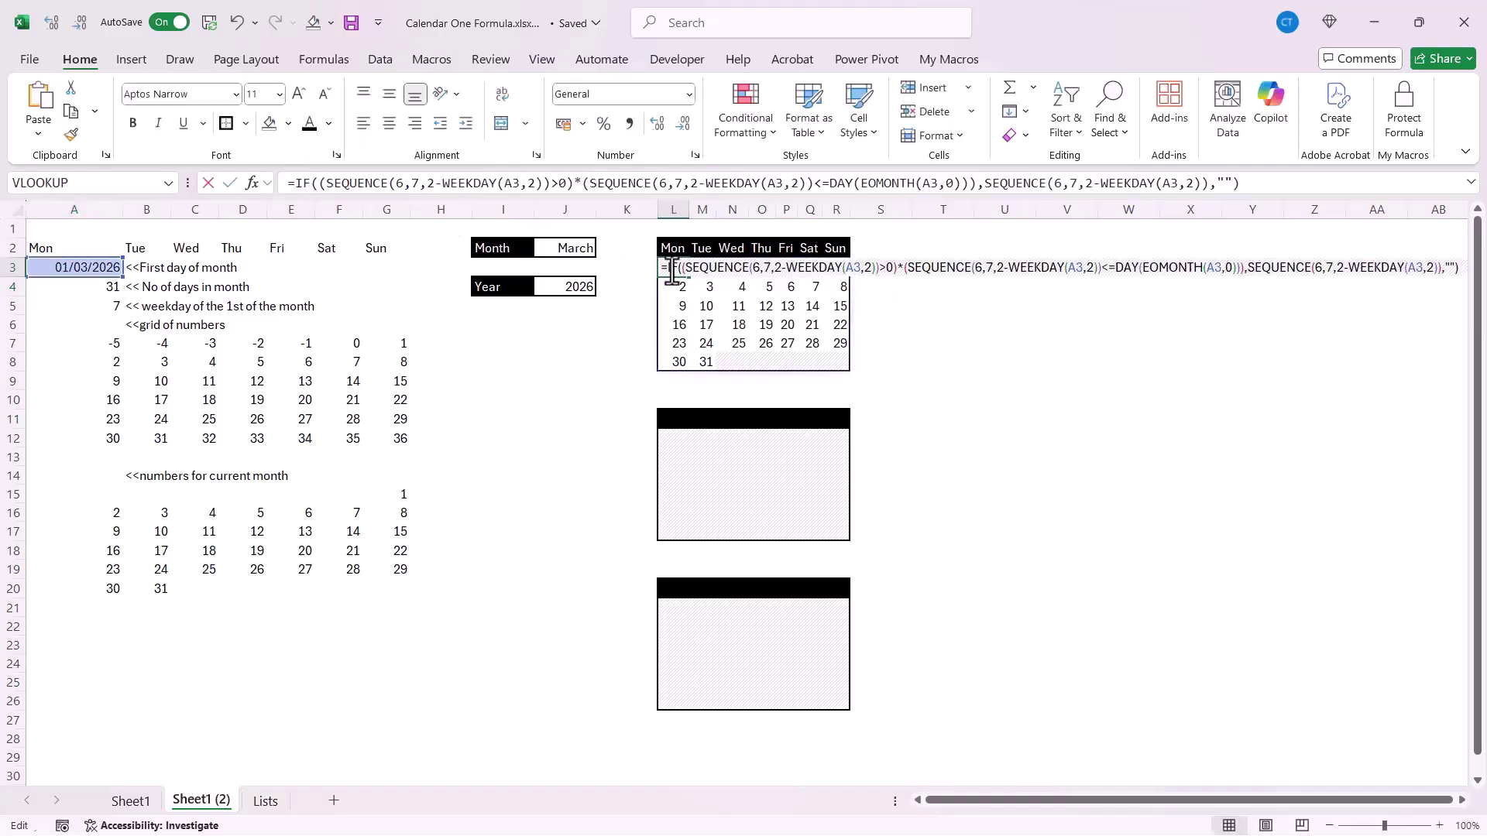
pyautogui.doubleClick(854, 268)
pyautogui.hotkey('ctrl', 'v')
pyautogui.doubleClick(1277, 270)
pyautogui.hotkey('ctrl', 'v')
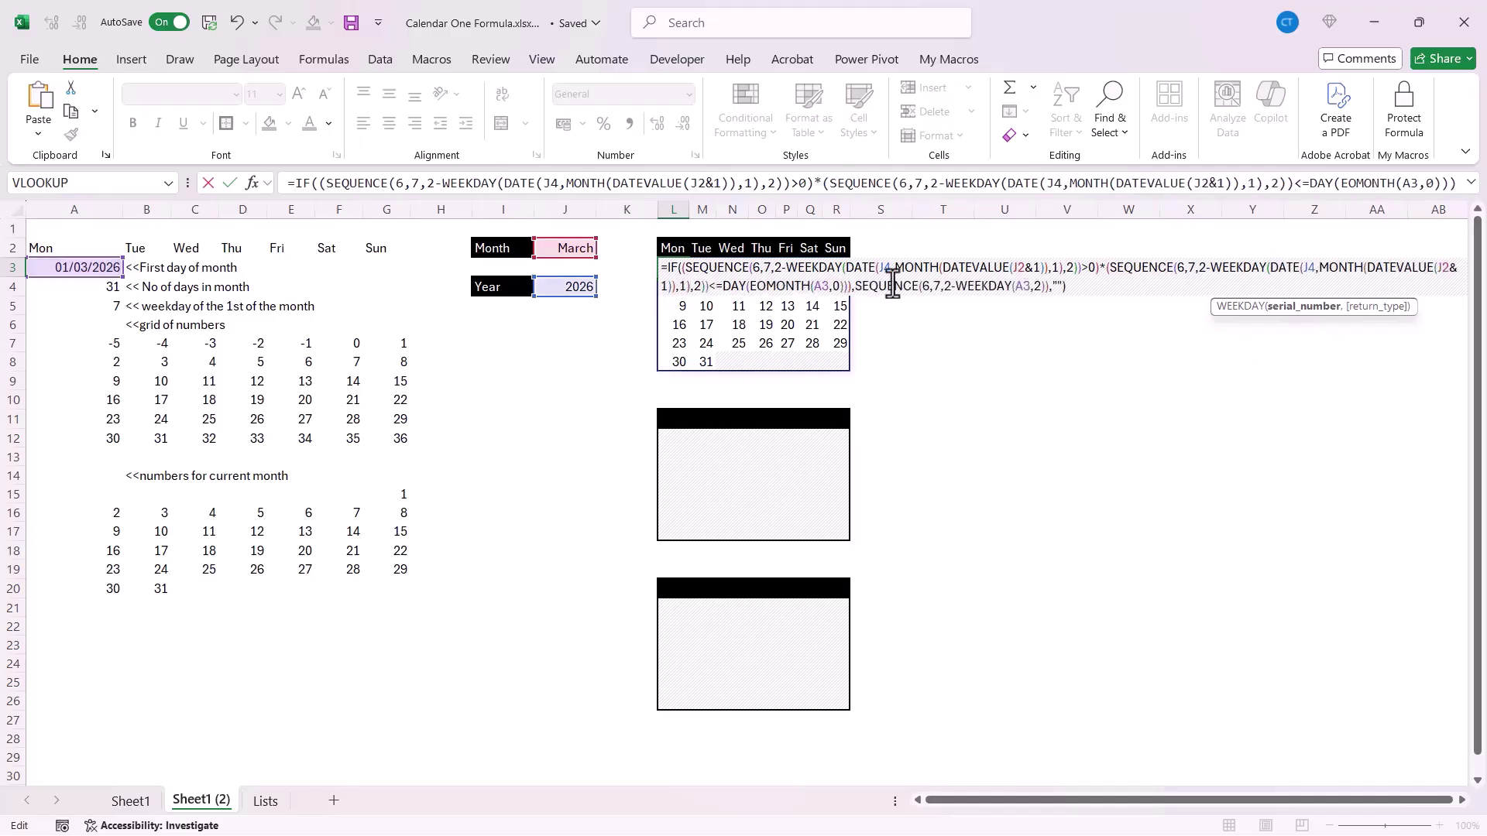
pyautogui.doubleClick(823, 287)
pyautogui.hotkey('ctrl', 'v')
pyautogui.doubleClick(1228, 286)
pyautogui.hotkey('ctrl', 'v')
pyautogui.press('Return')
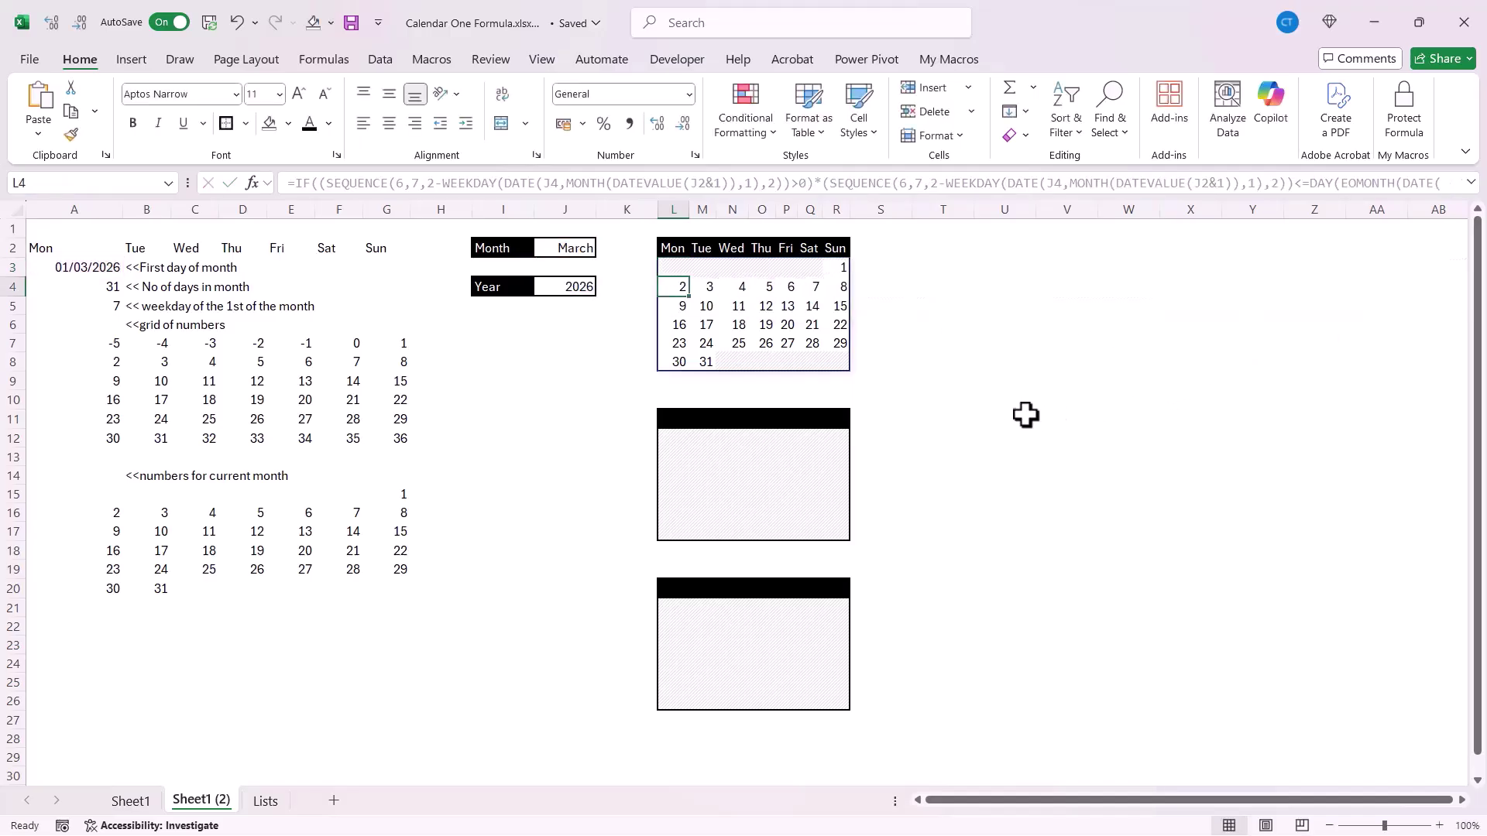
pyautogui.moveTo(68, 271); pyautogui.dragTo(421, 586)
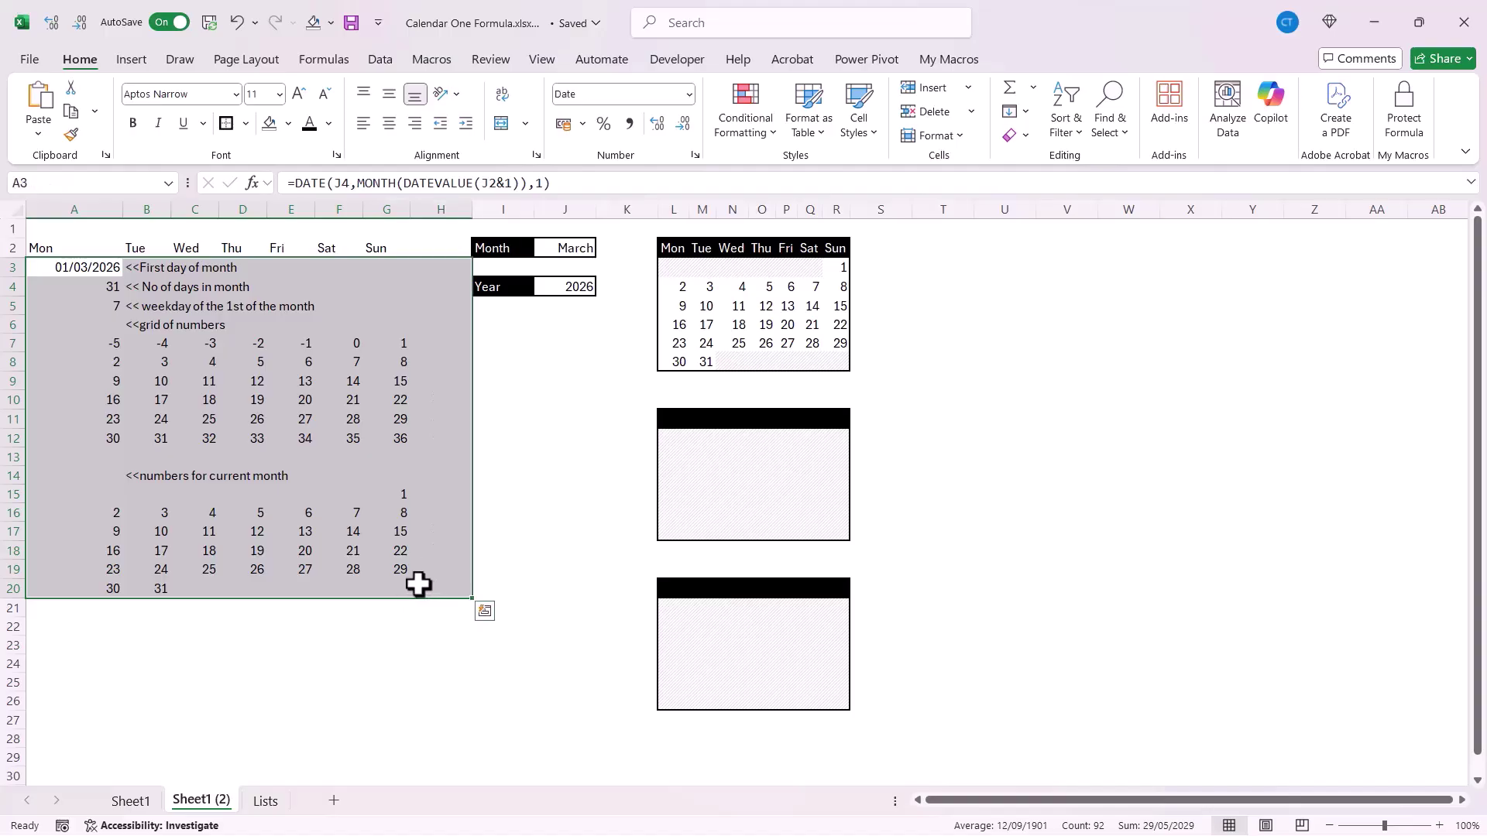
pyautogui.press('Delete')
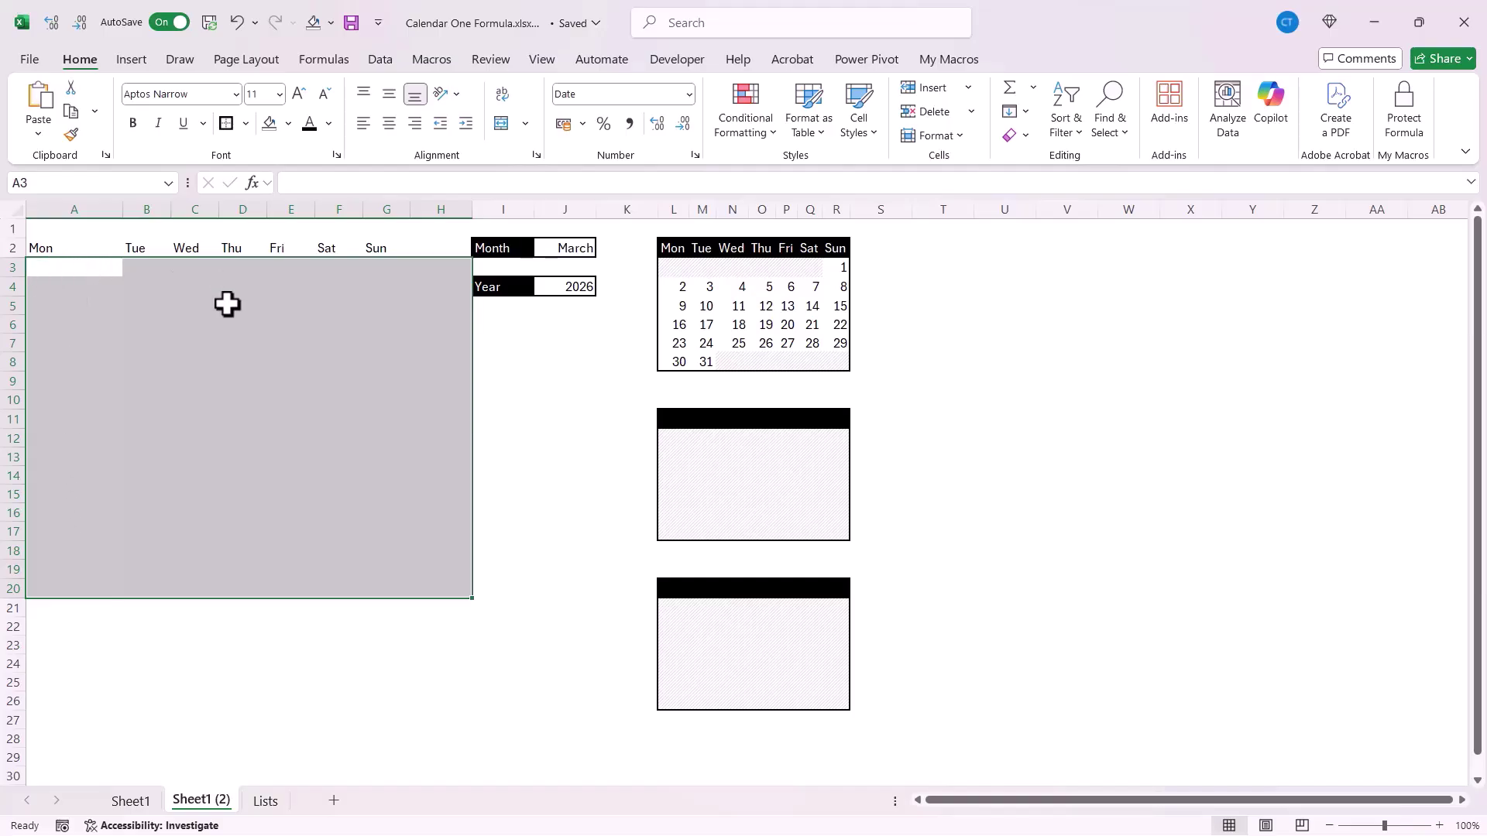
pyautogui.doubleClick(821, 267)
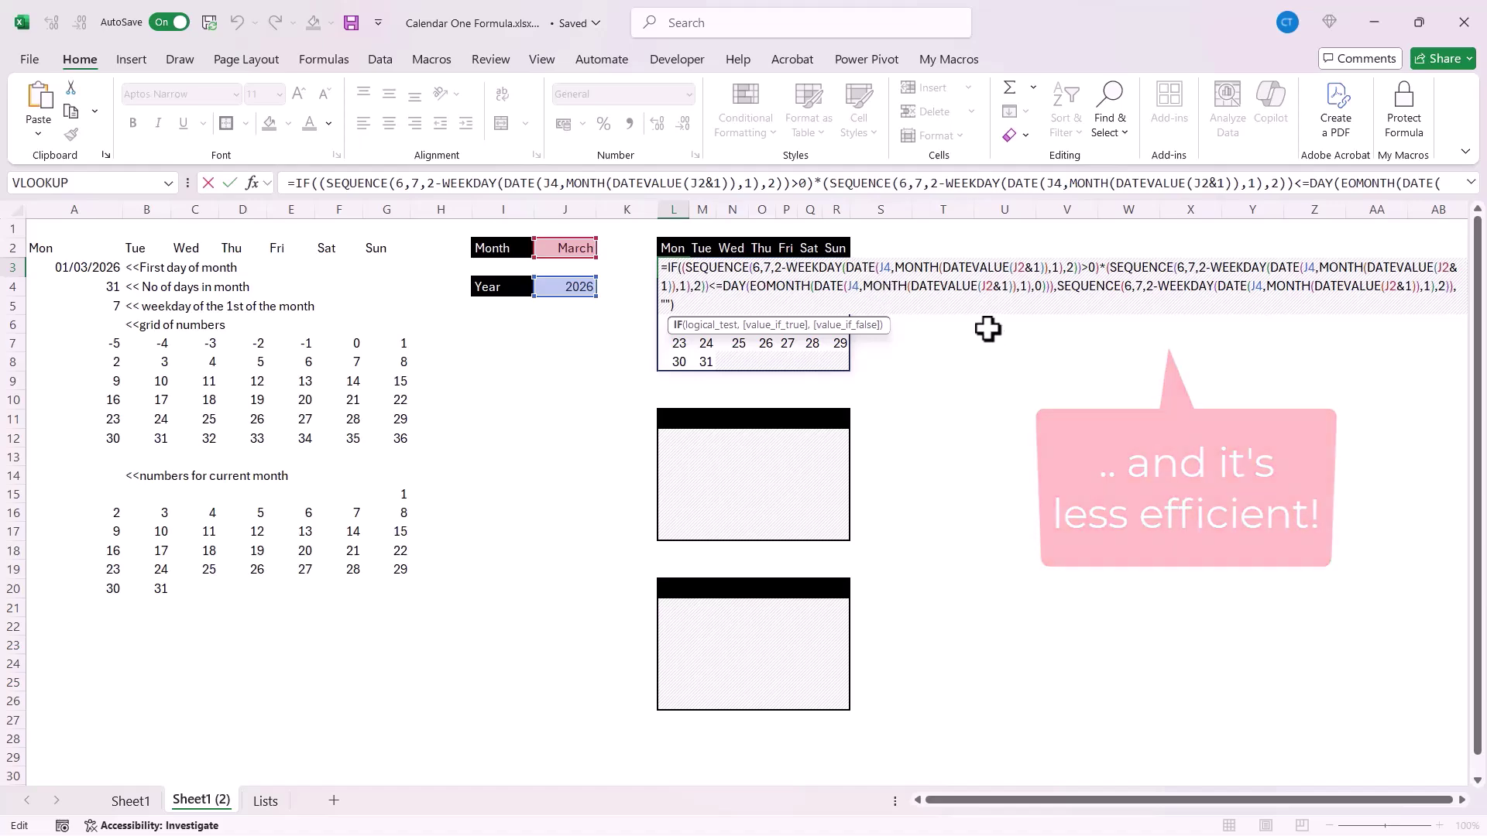
pyautogui.press('Return')
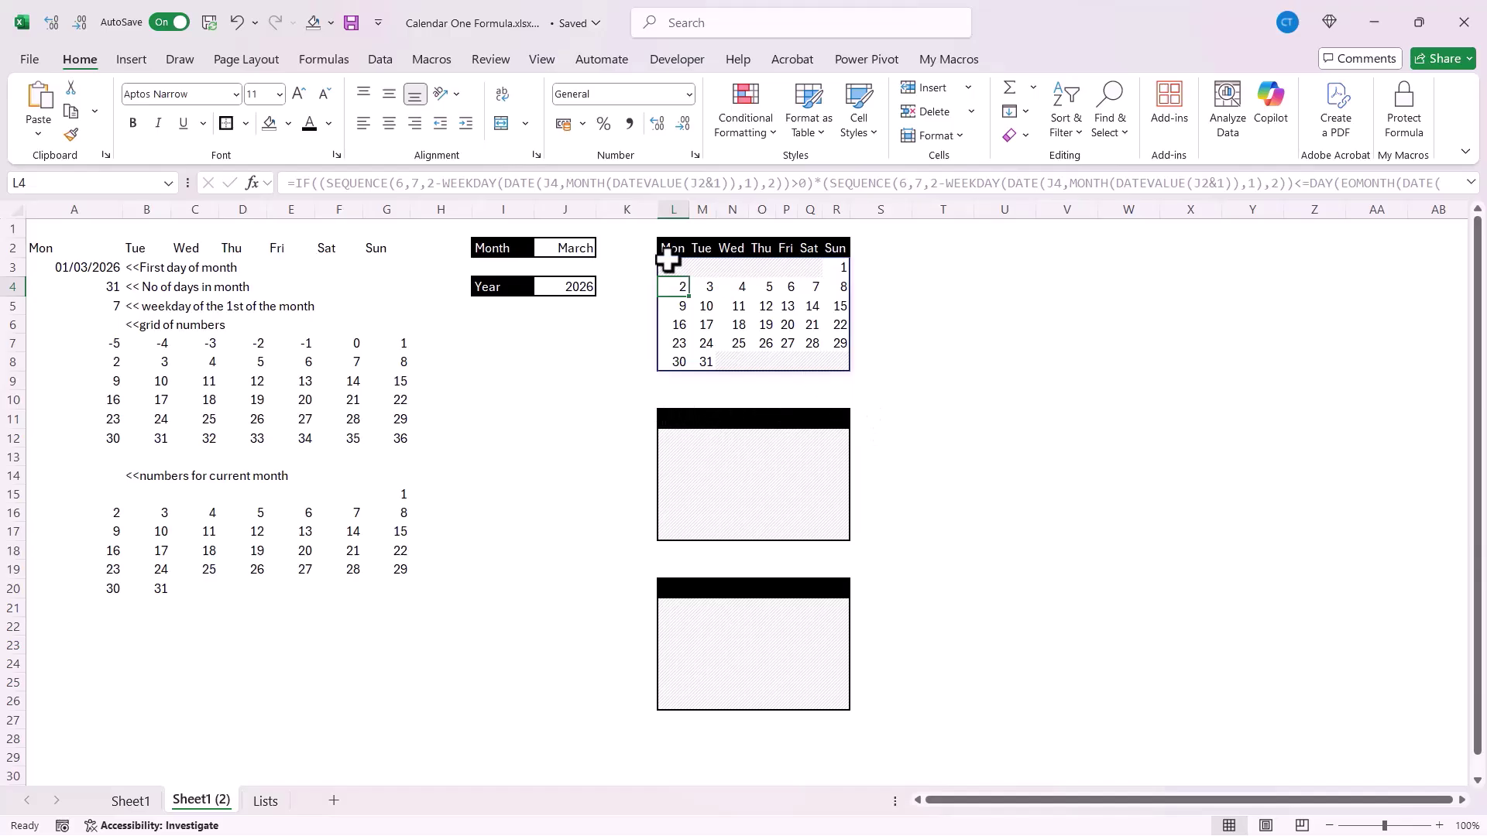
# Step: Copy the weekday headers L2:R2 into L11 for the second calendar
pyautogui.moveTo(672, 248); pyautogui.dragTo(844, 252)
pyautogui.hotkey('ctrl', 'c')
pyautogui.click(667, 415)
pyautogui.hotkey('ctrl', 'v')
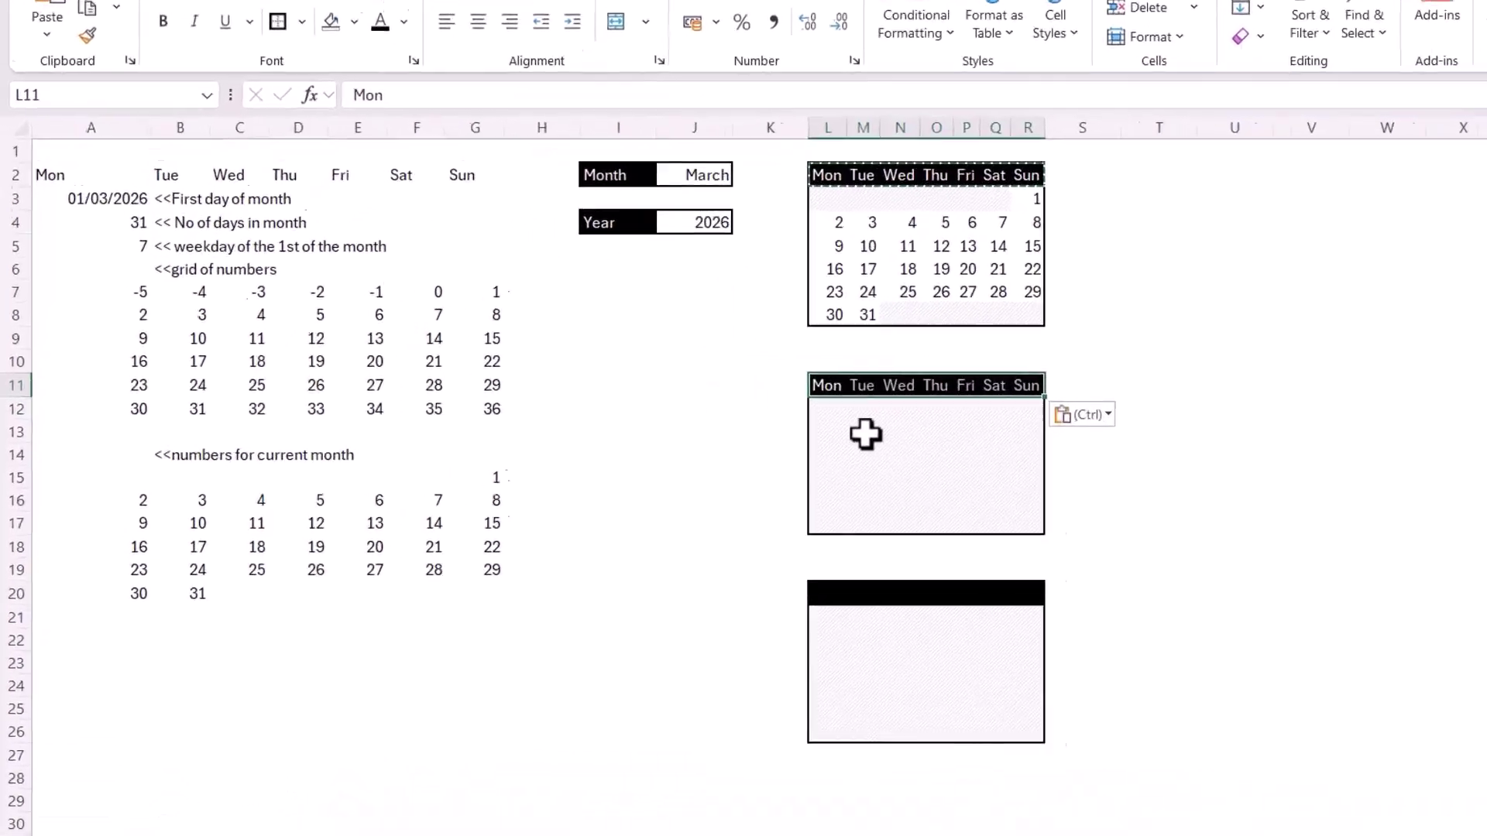
# Step: Start a multi-line LET formula in L12 defining FirstDay as A3 and beginning NoOfDays
pyautogui.press('Down')
pyautogui.write('=let')
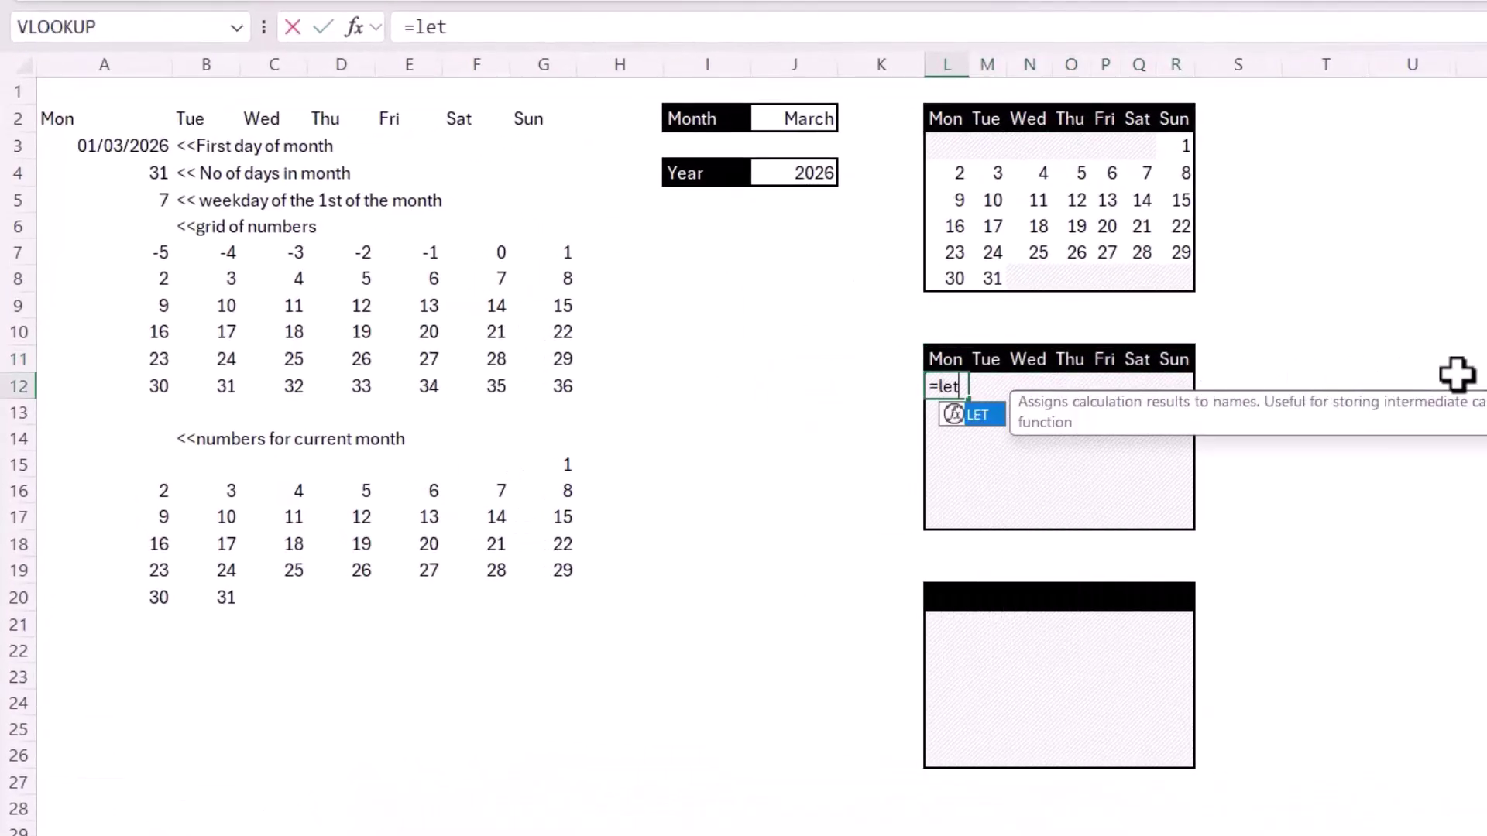
pyautogui.write('(')
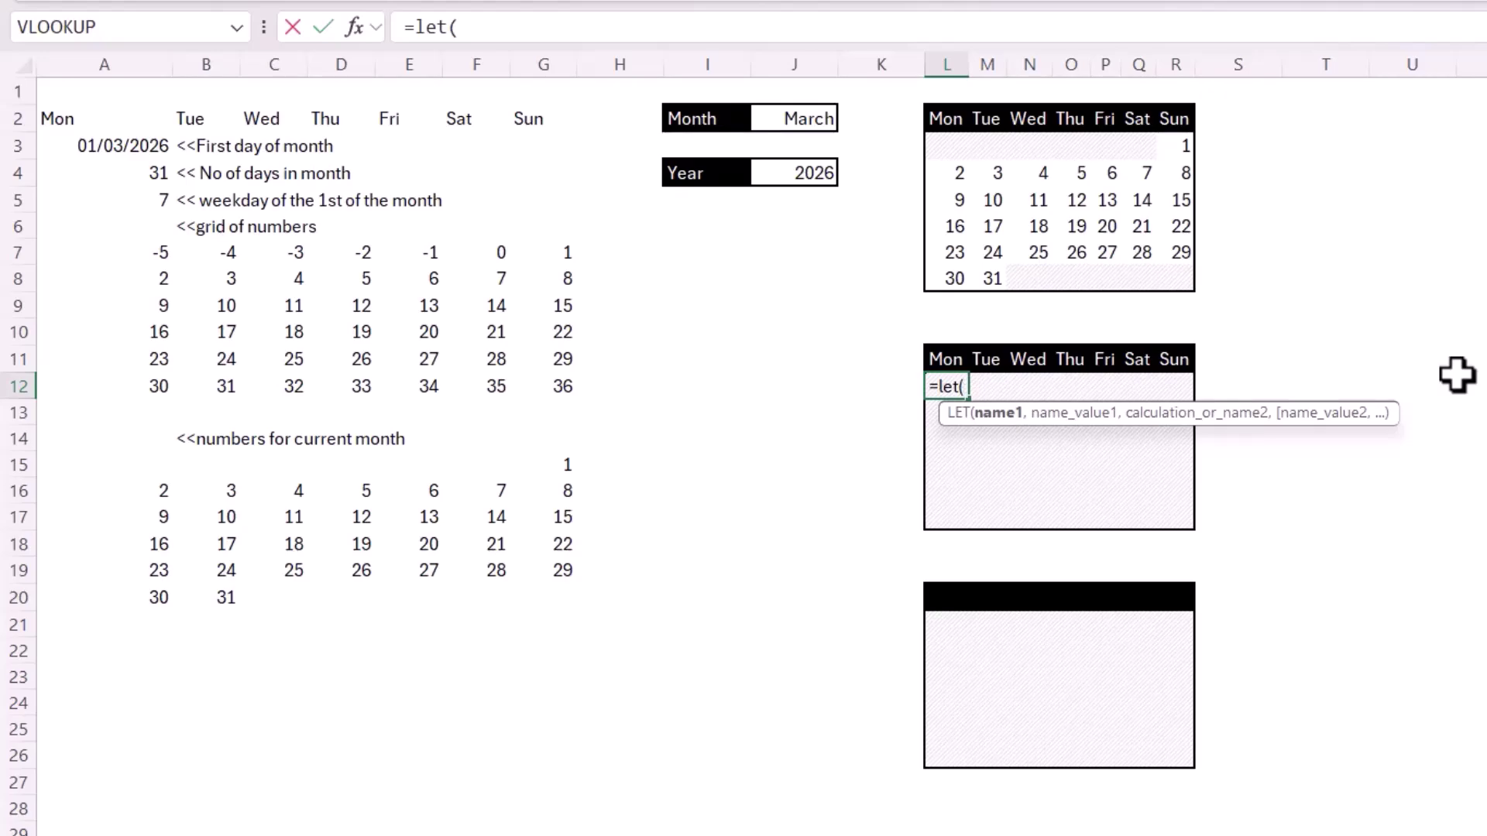
pyautogui.hotkey('alt', 'Return')
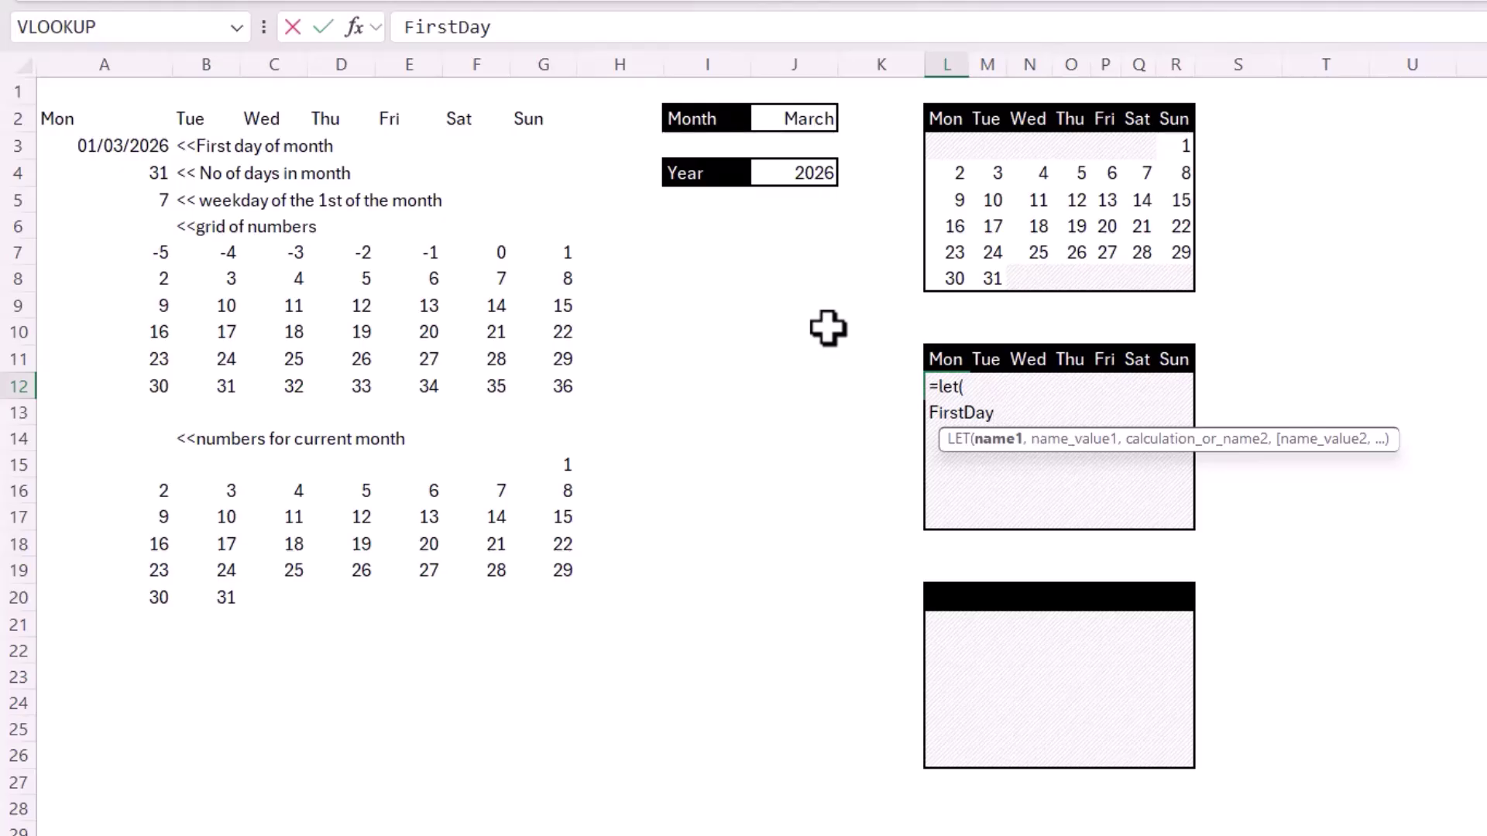
pyautogui.write(',')
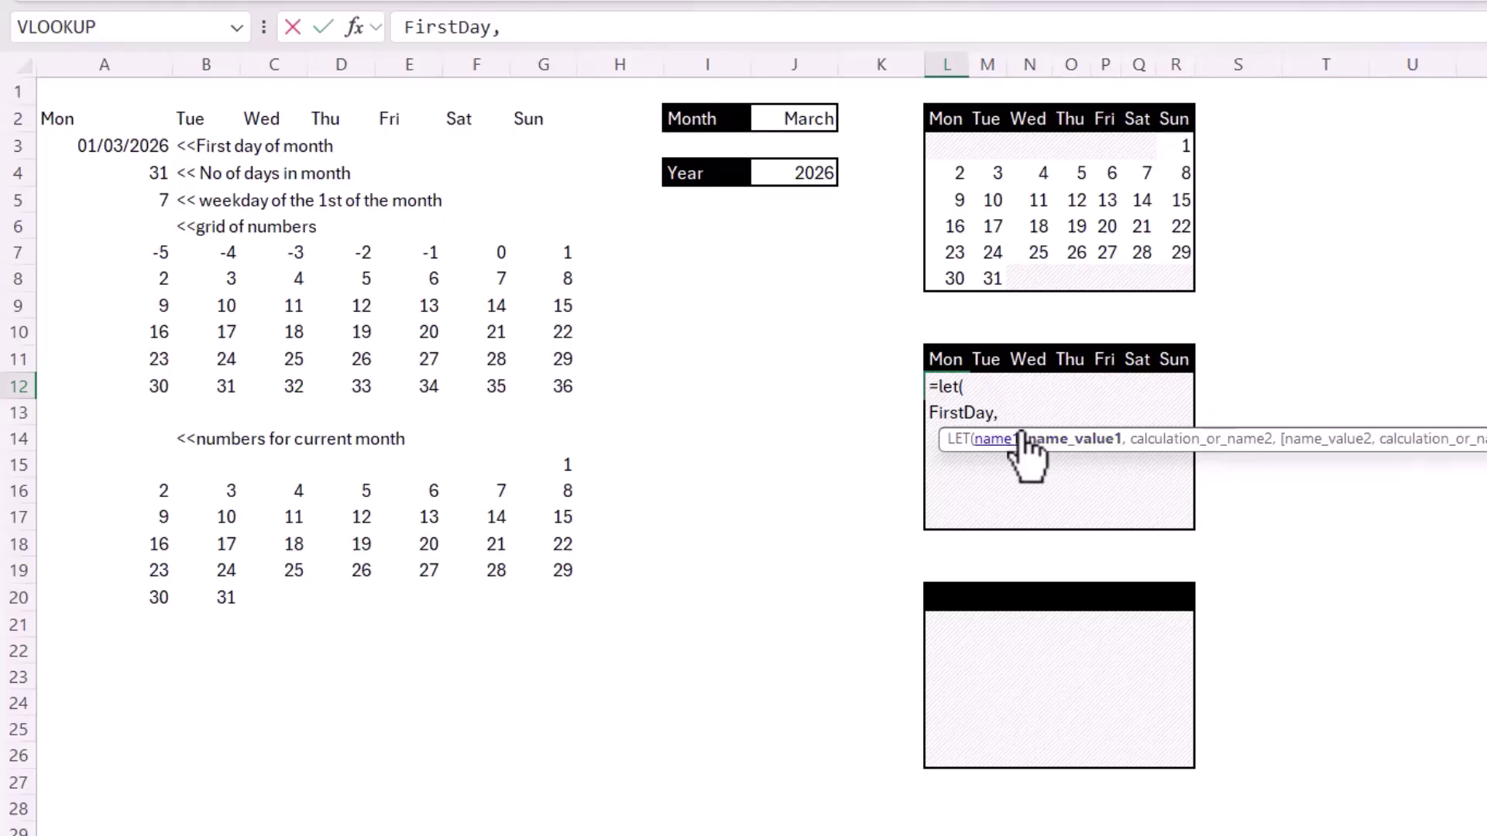
pyautogui.click(117, 147)
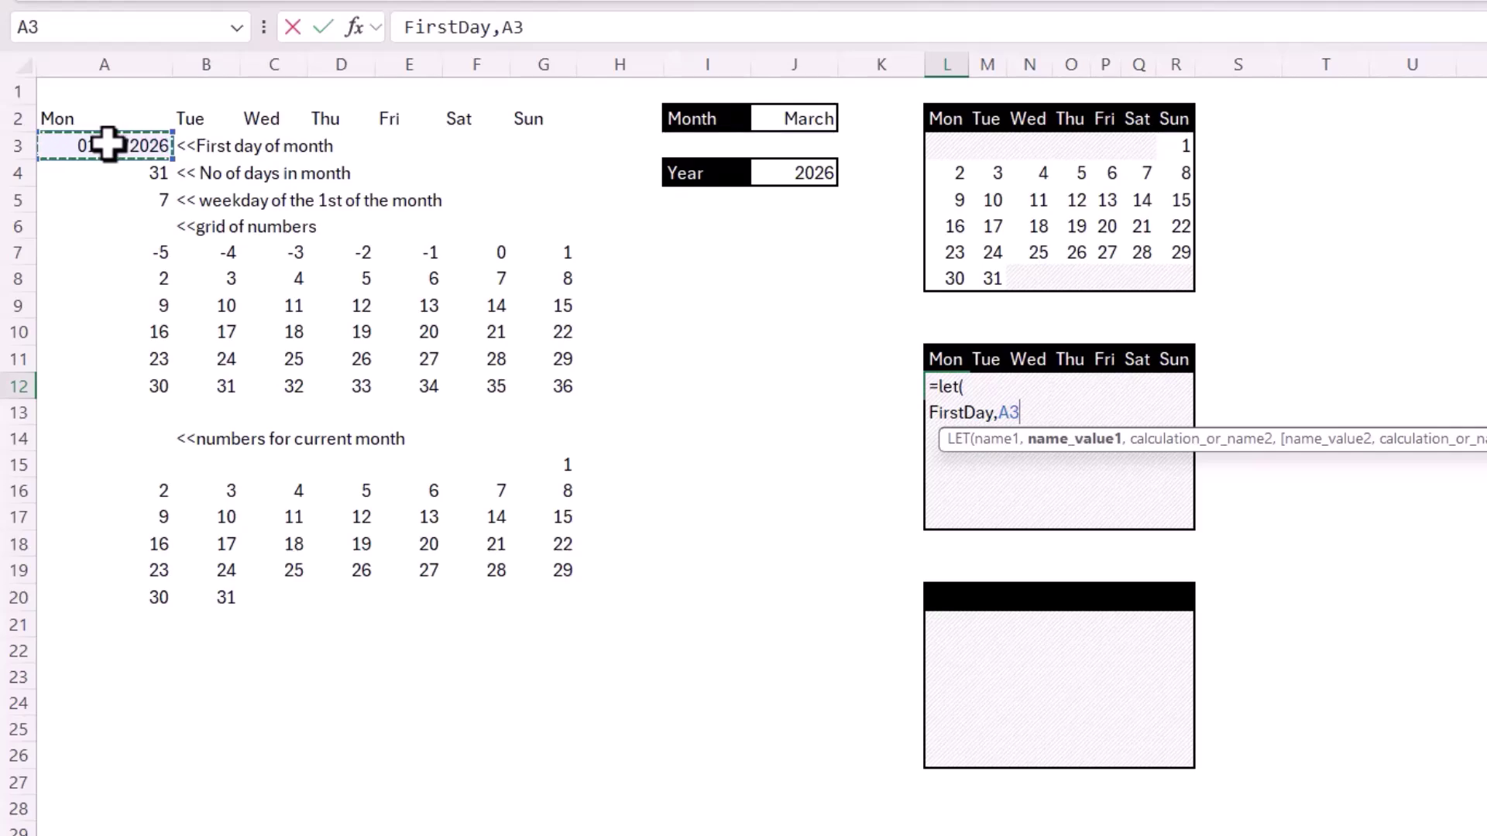
pyautogui.write(',')
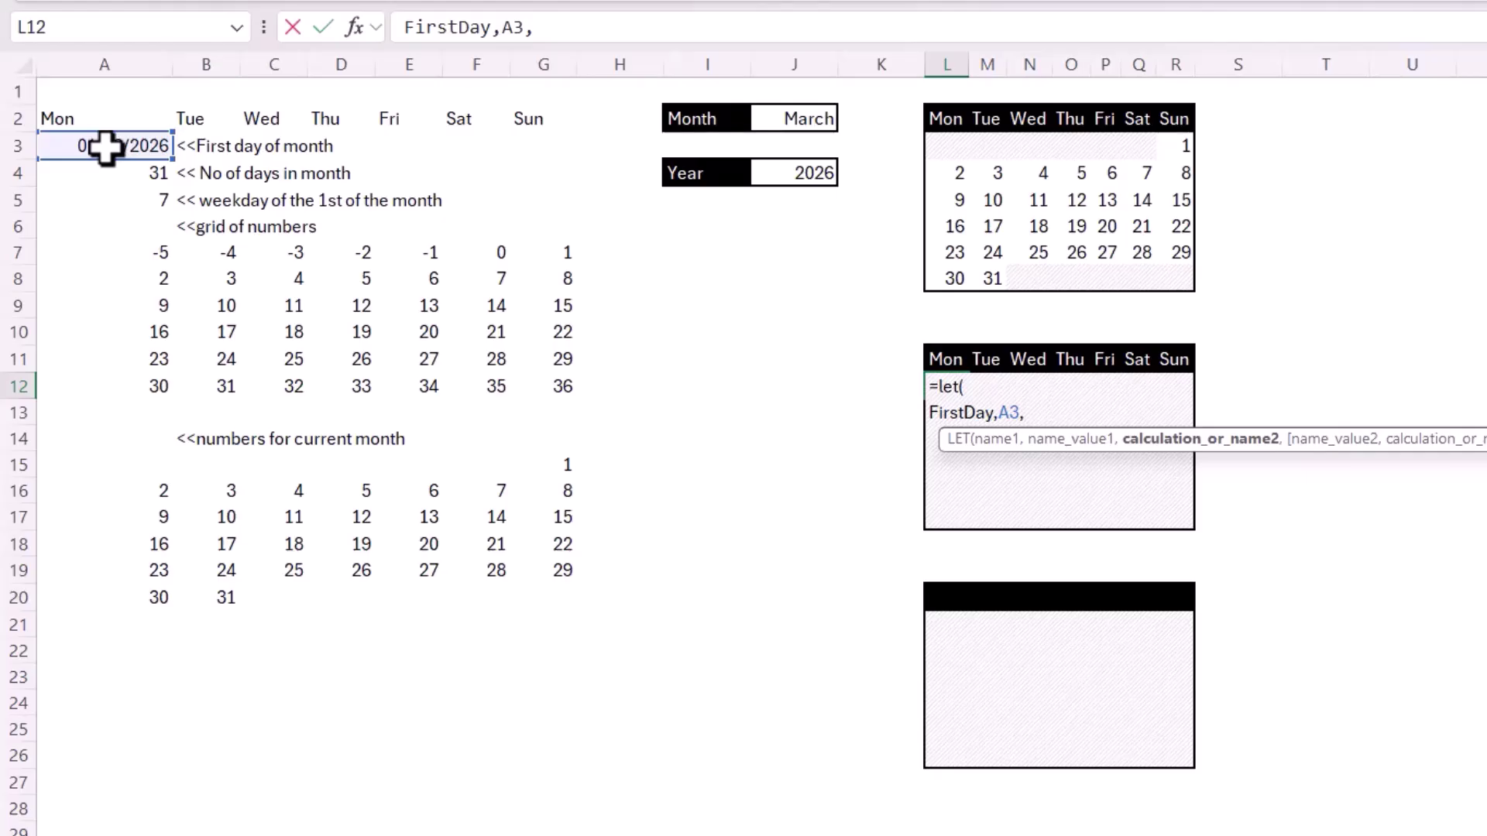
pyautogui.hotkey('alt', 'Return')
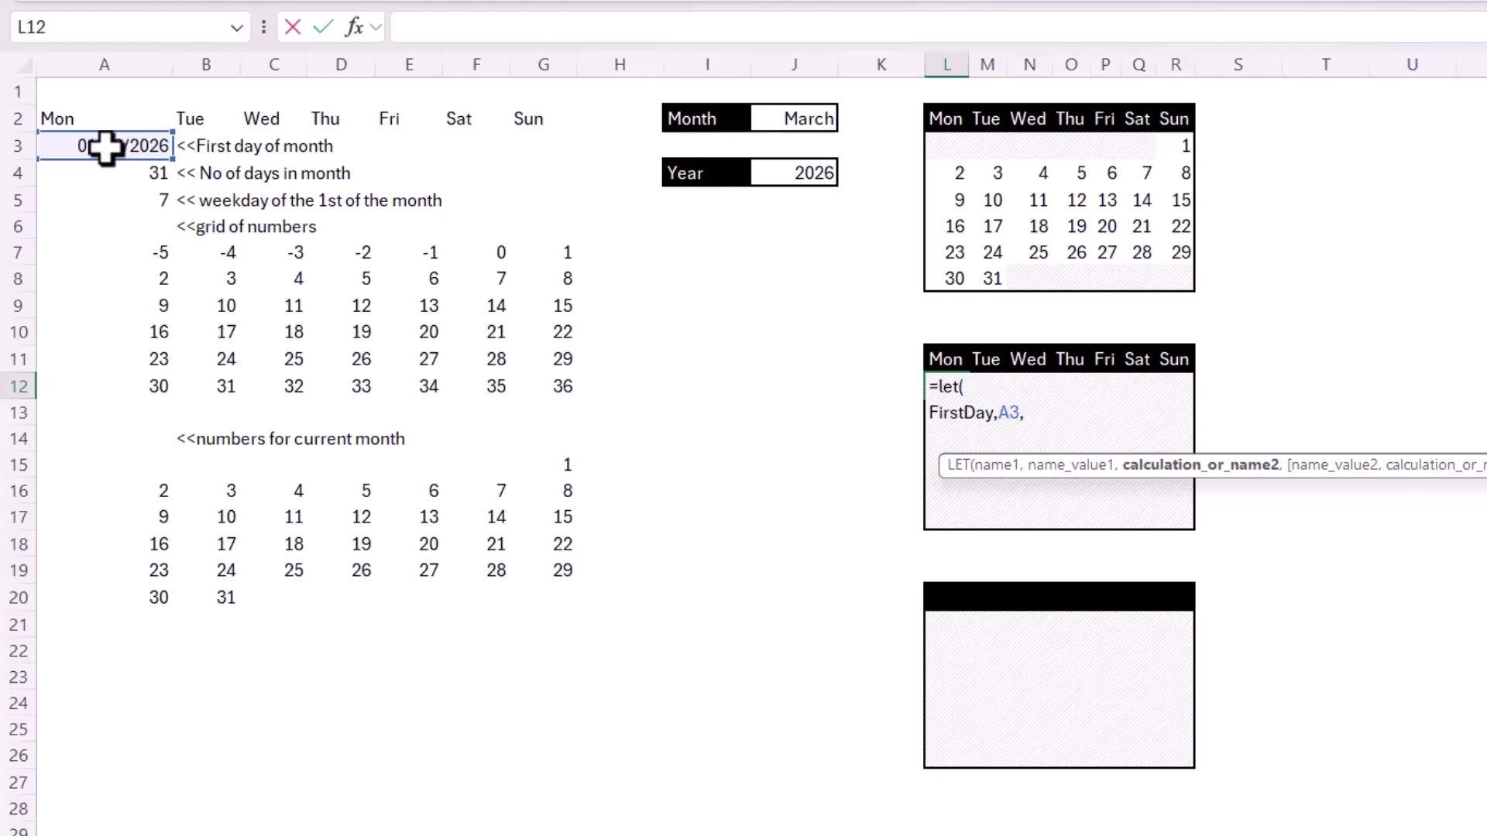
pyautogui.write('NoOfDays,')
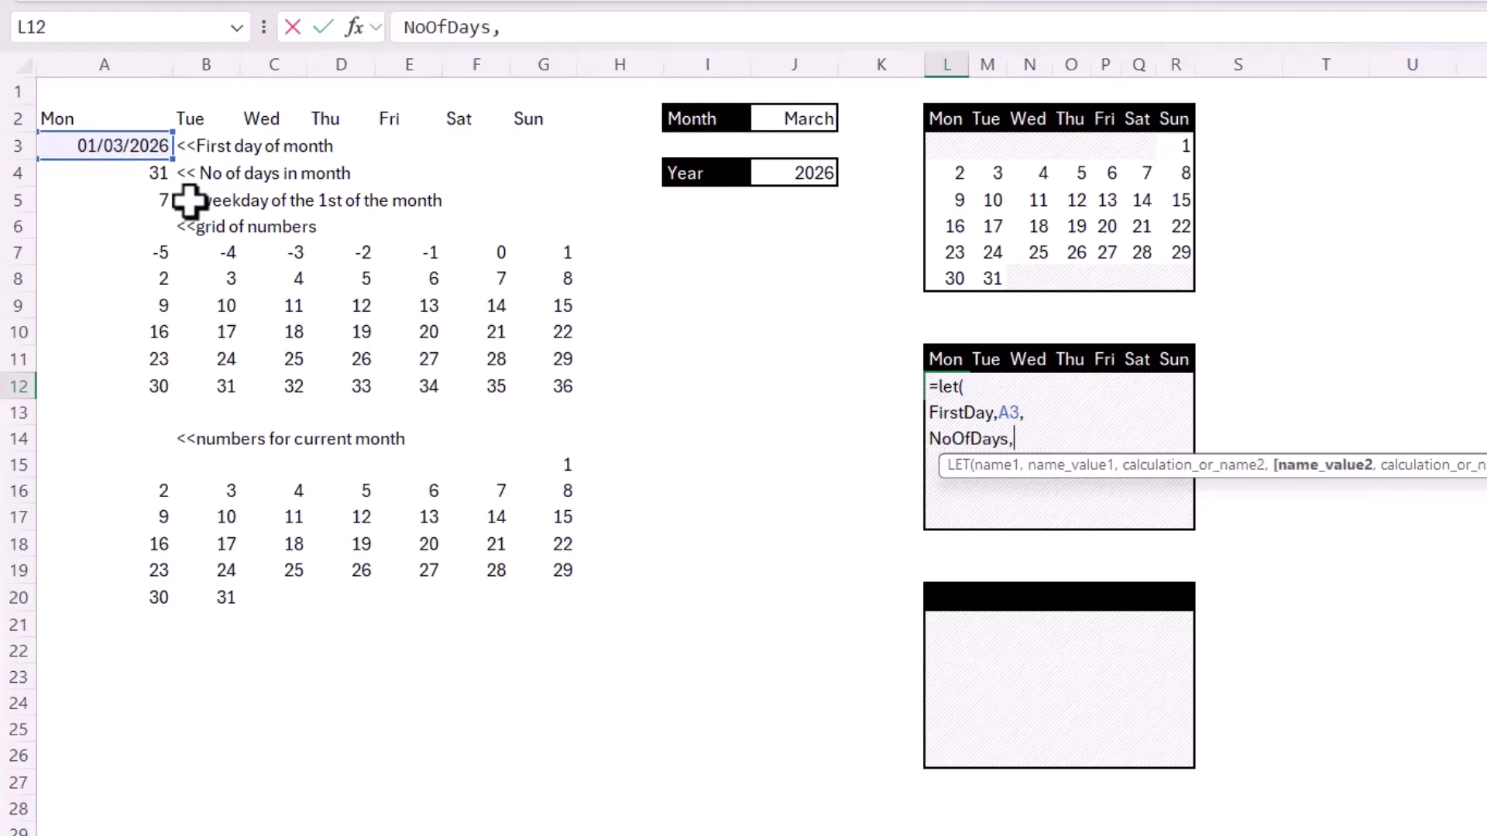
# Step: Add LET names NoOfDays = A4, FirstOfMonth = A5, GridOfNos = A7#, then start MonthNos
pyautogui.click(130, 172)
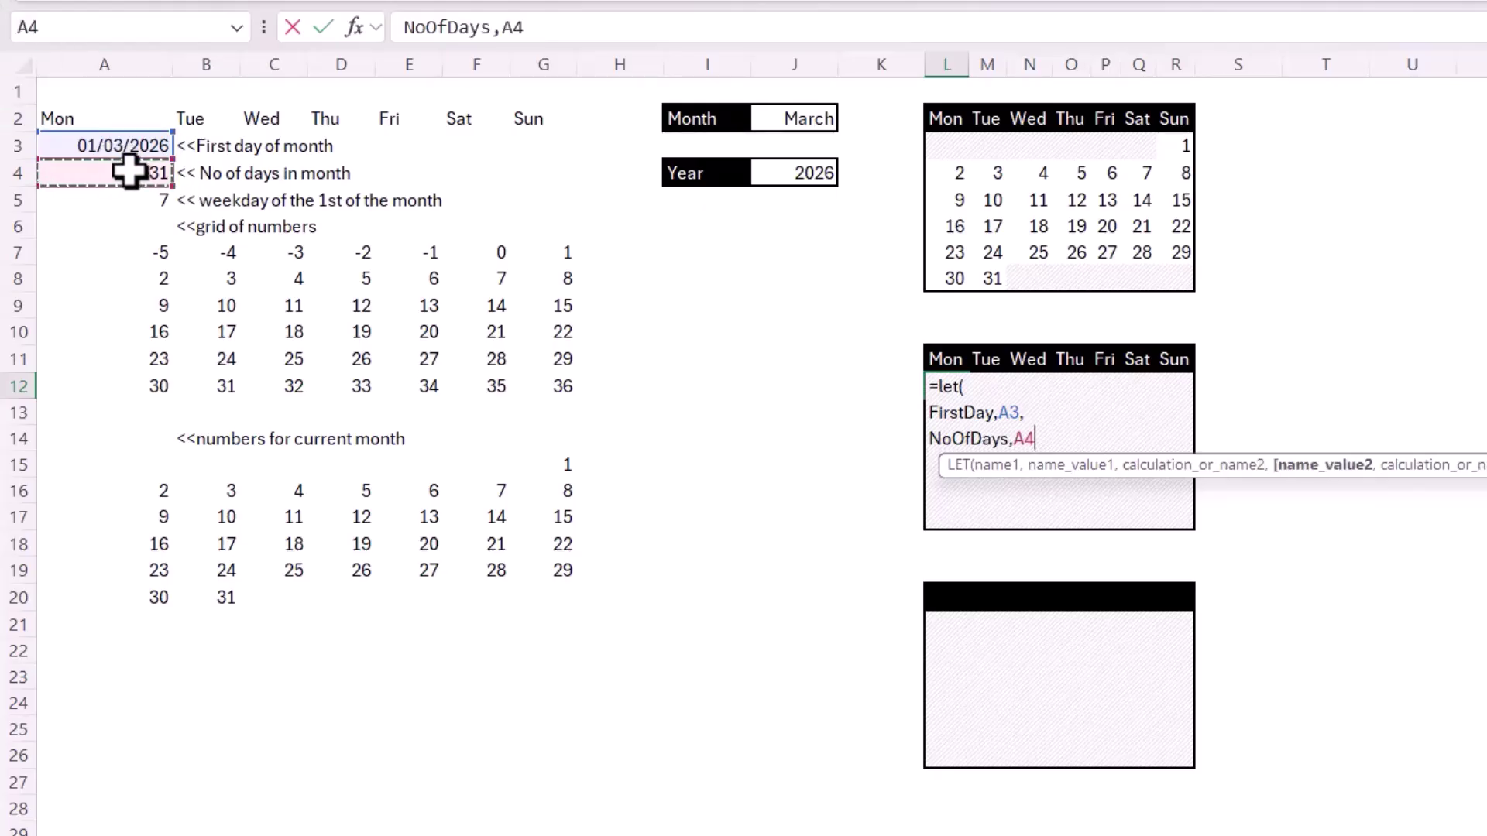
pyautogui.write(',')
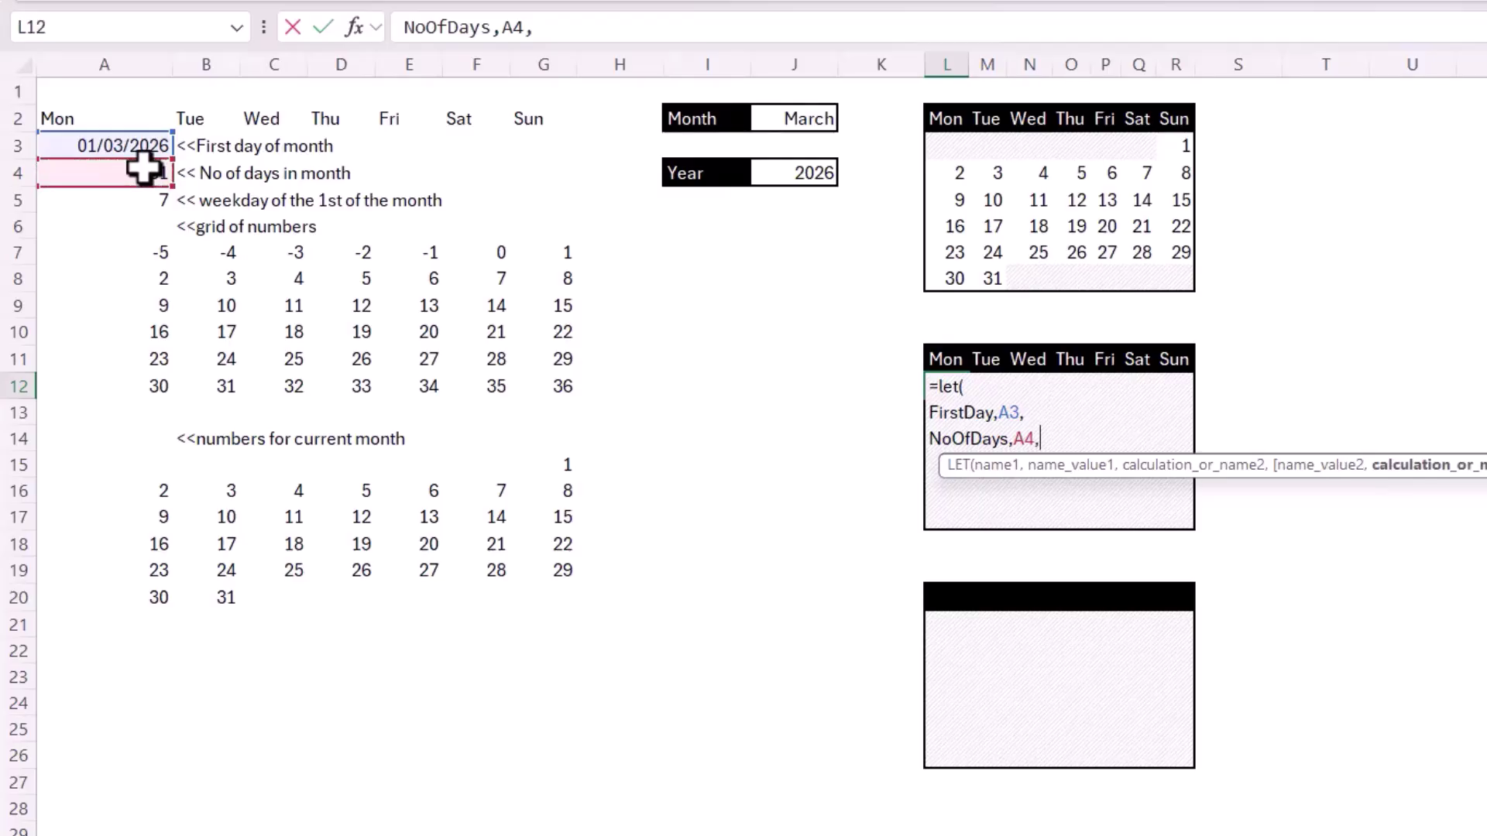
pyautogui.hotkey('alt', 'Return')
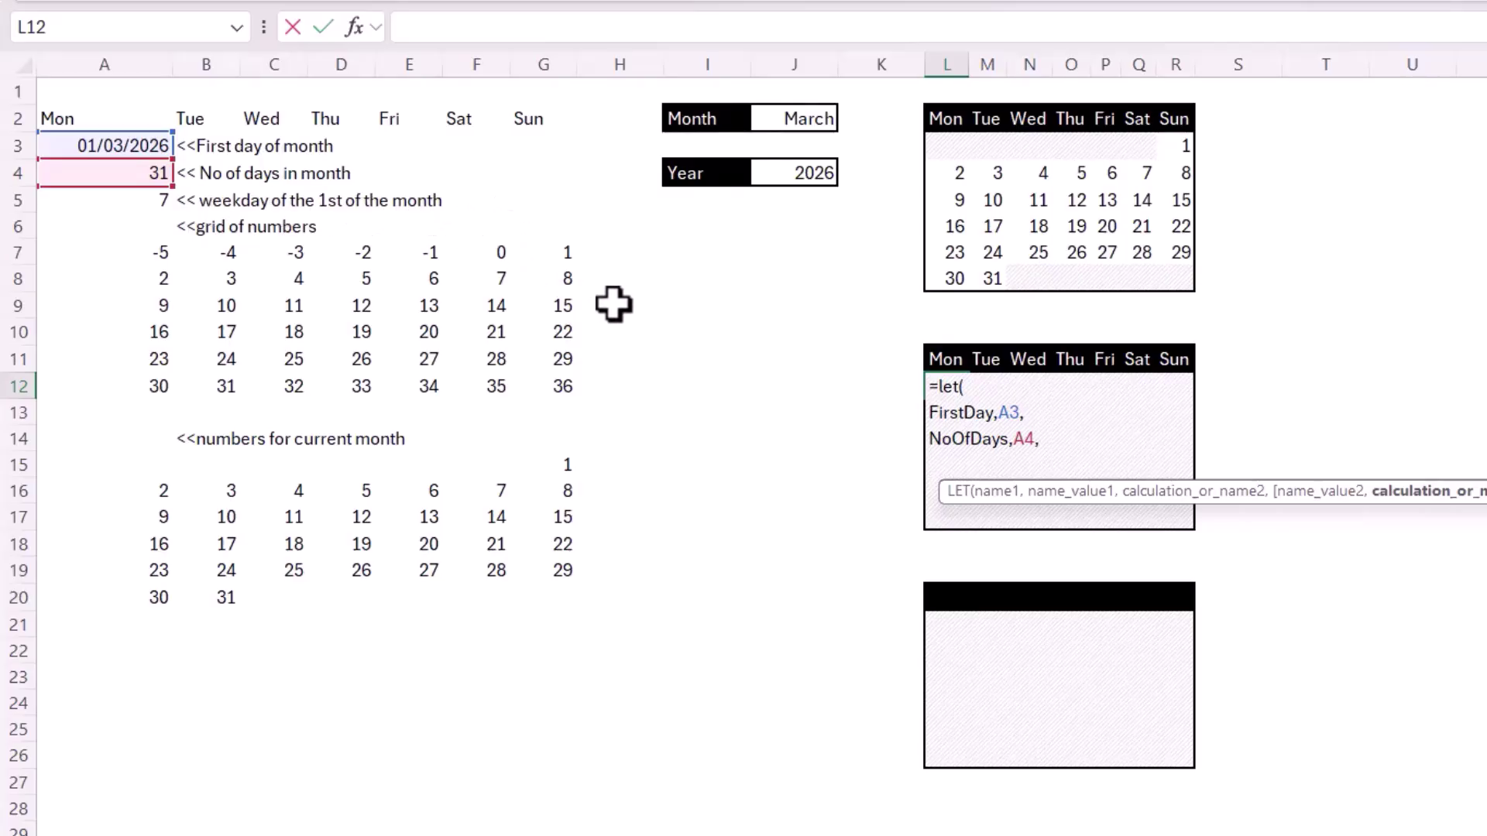
pyautogui.write('First')
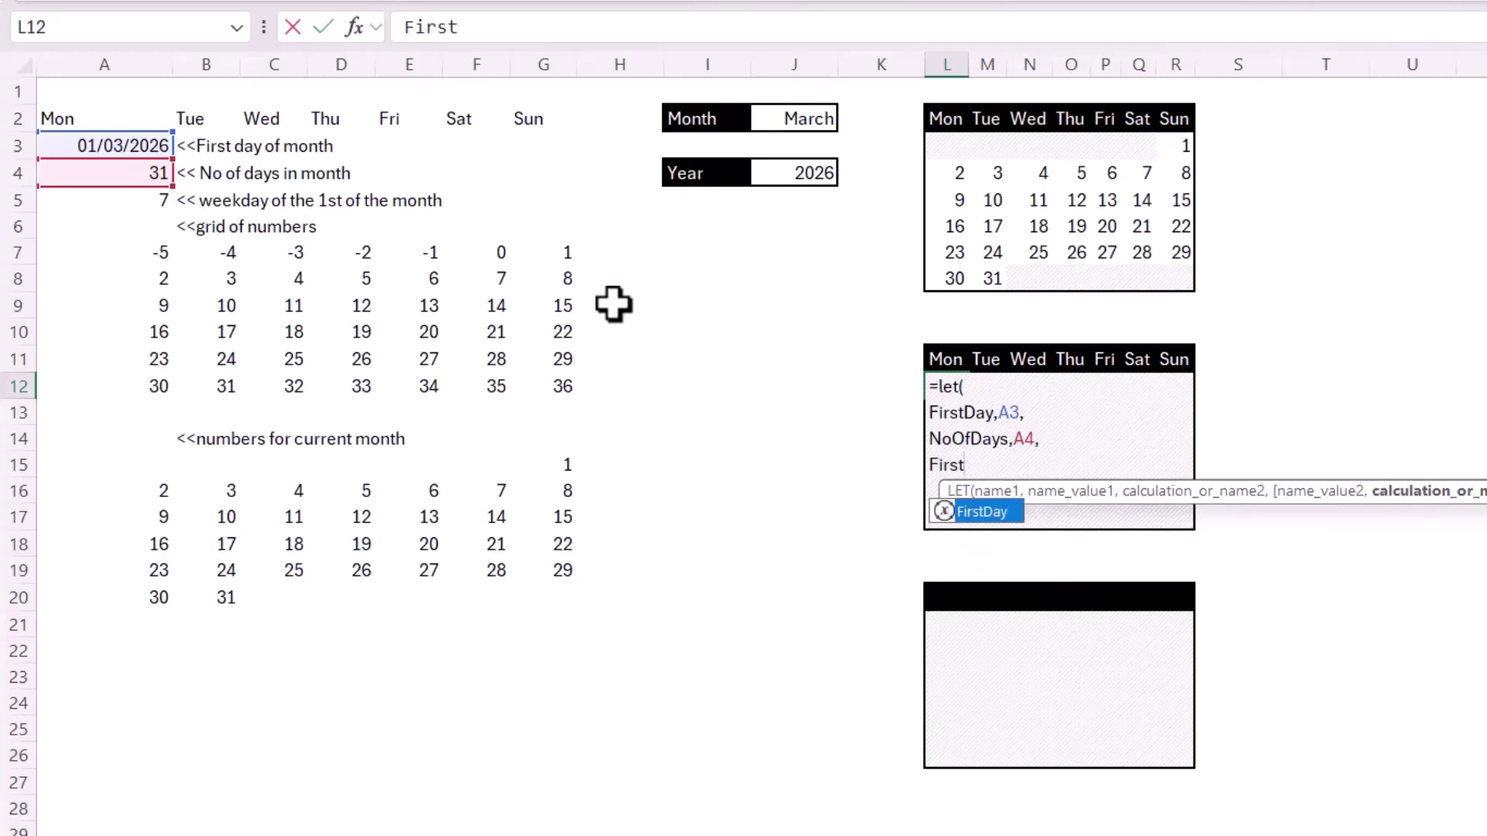
pyautogui.write('OfM')
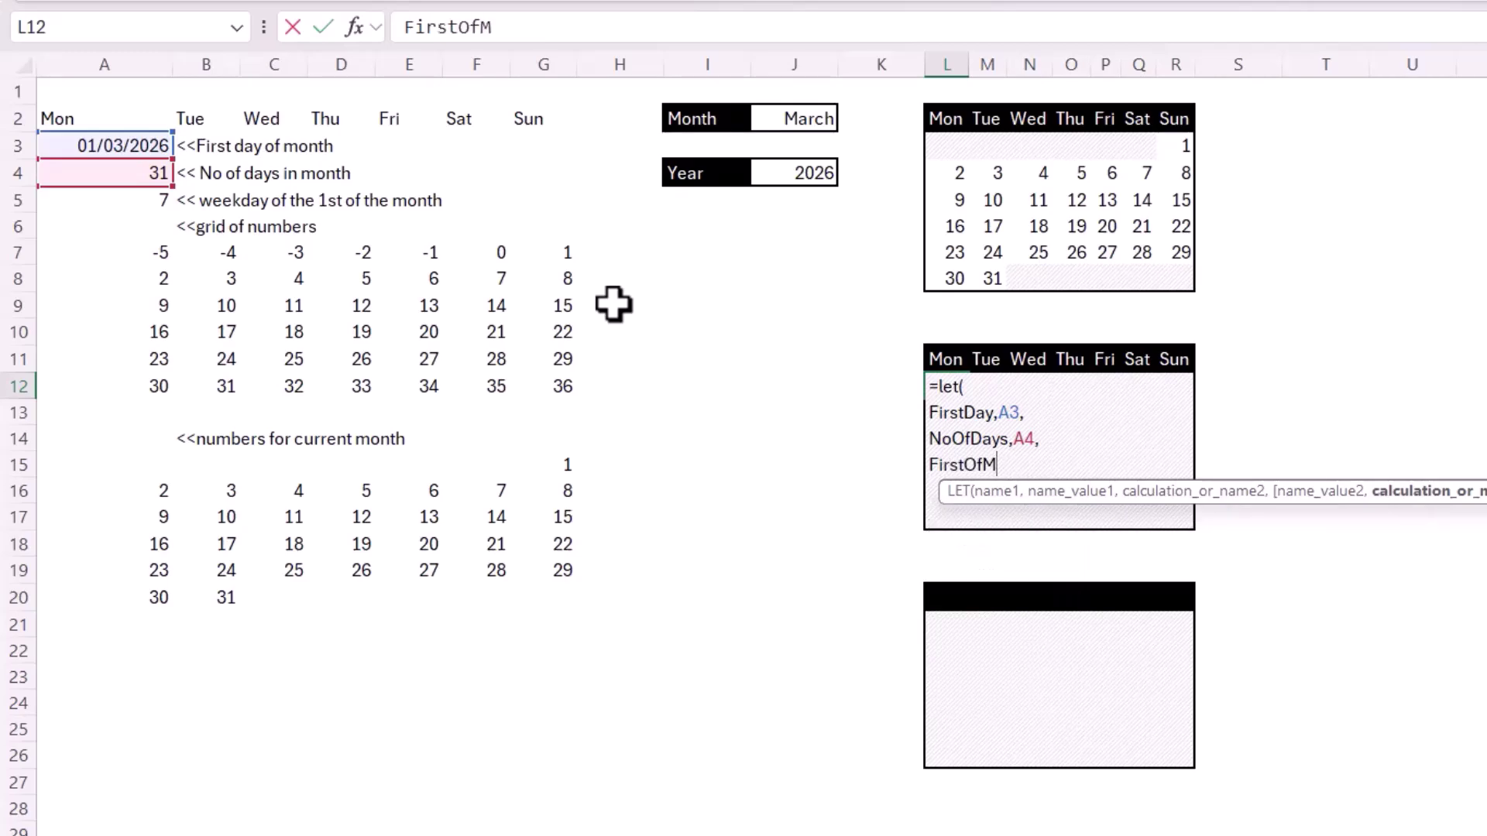
pyautogui.write('onth,')
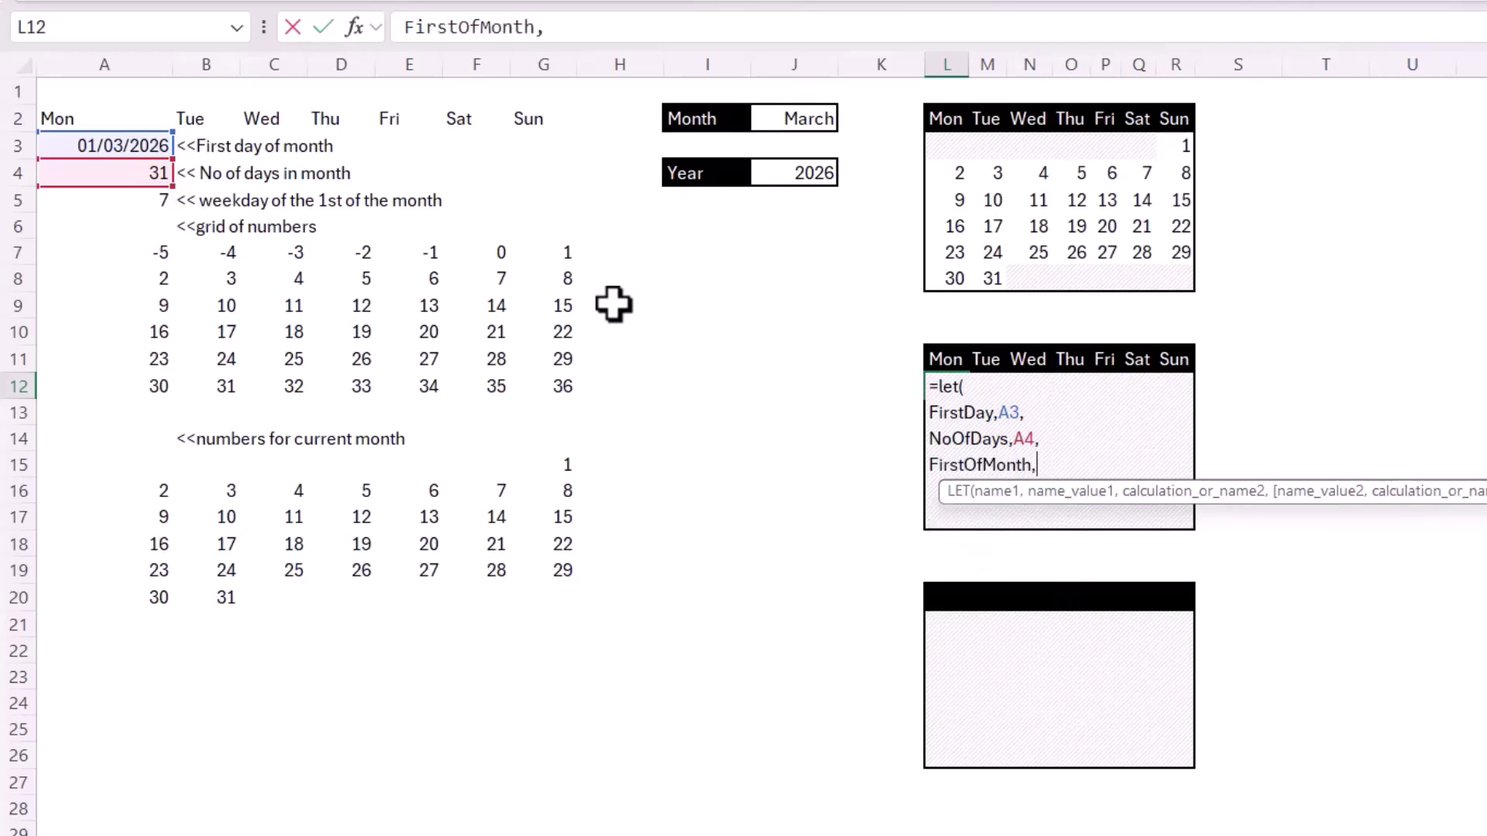
pyautogui.click(124, 199)
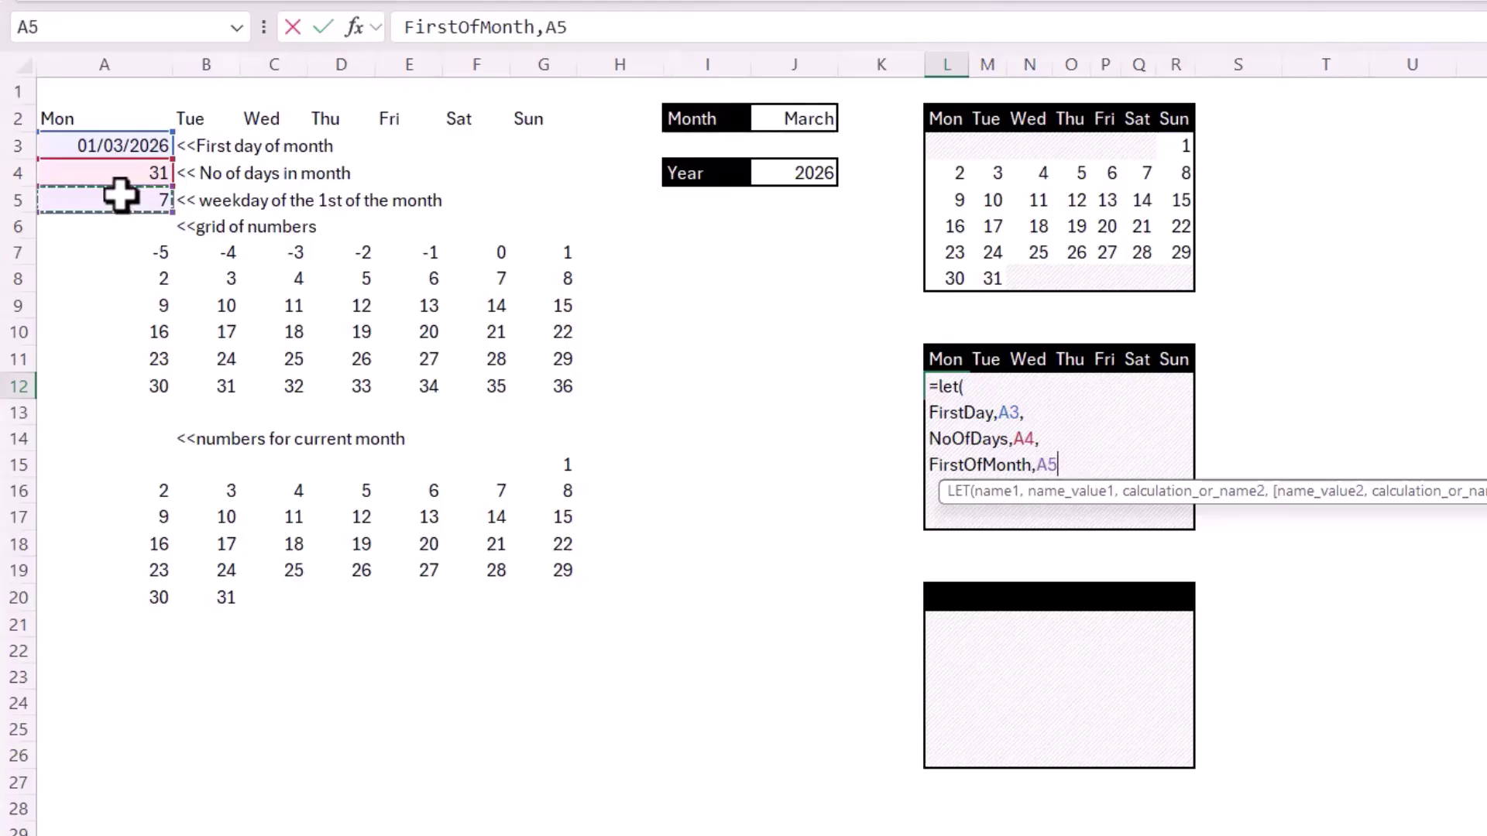
pyautogui.write(',')
pyautogui.hotkey('alt', 'Return')
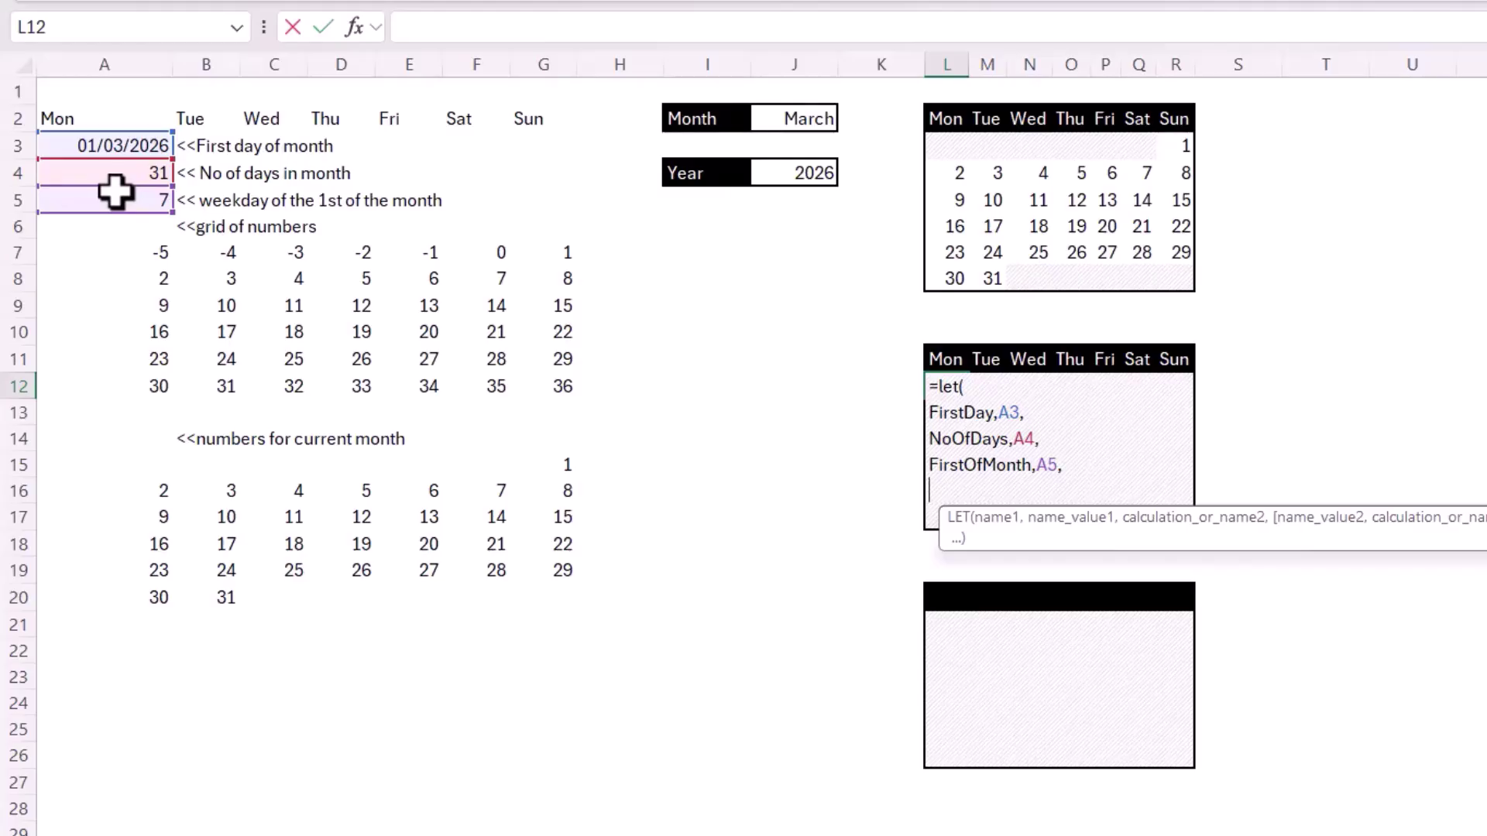
pyautogui.write('GridOfNos')
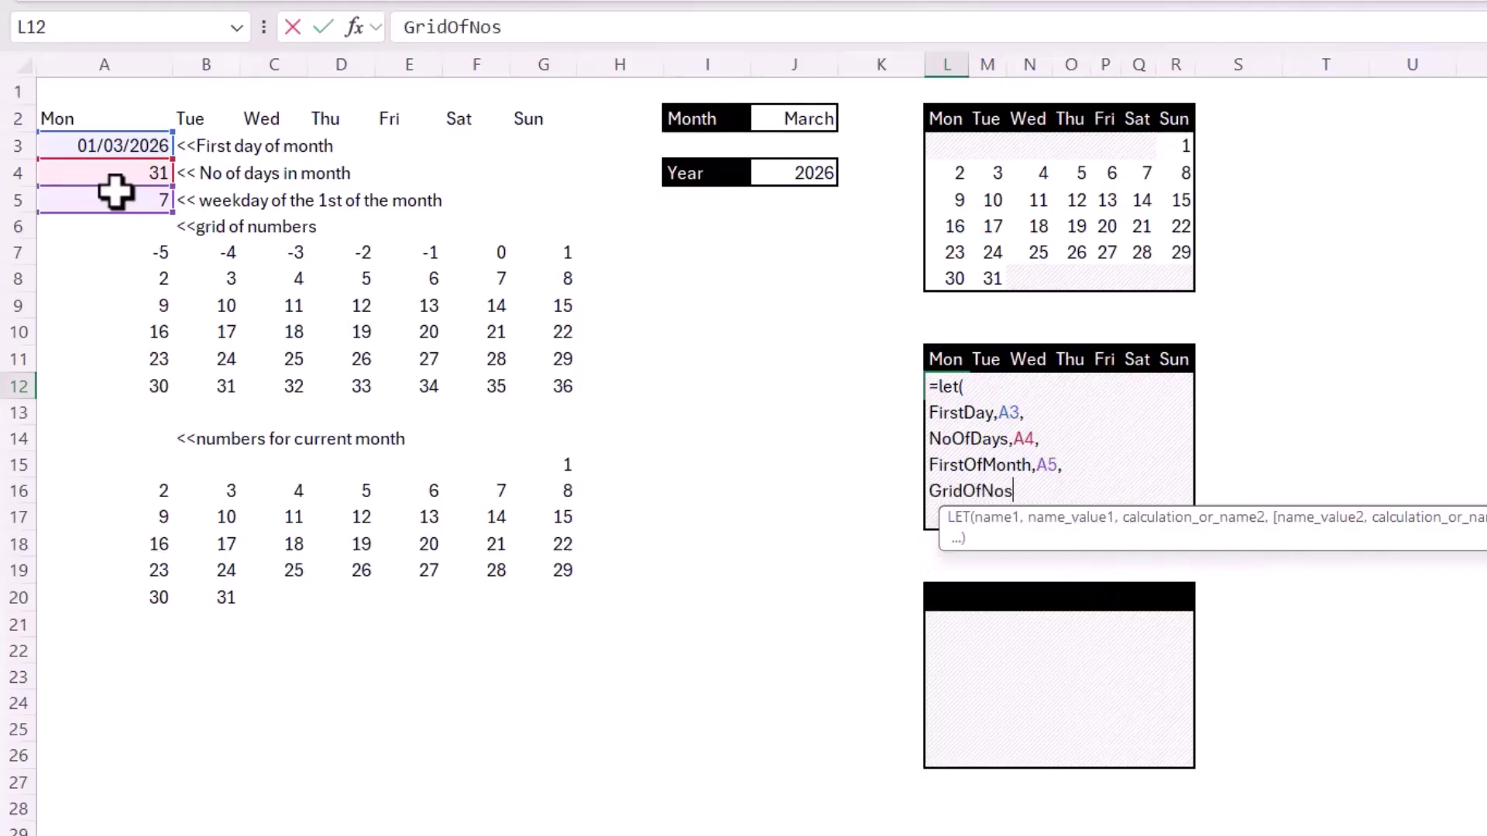
pyautogui.write(',')
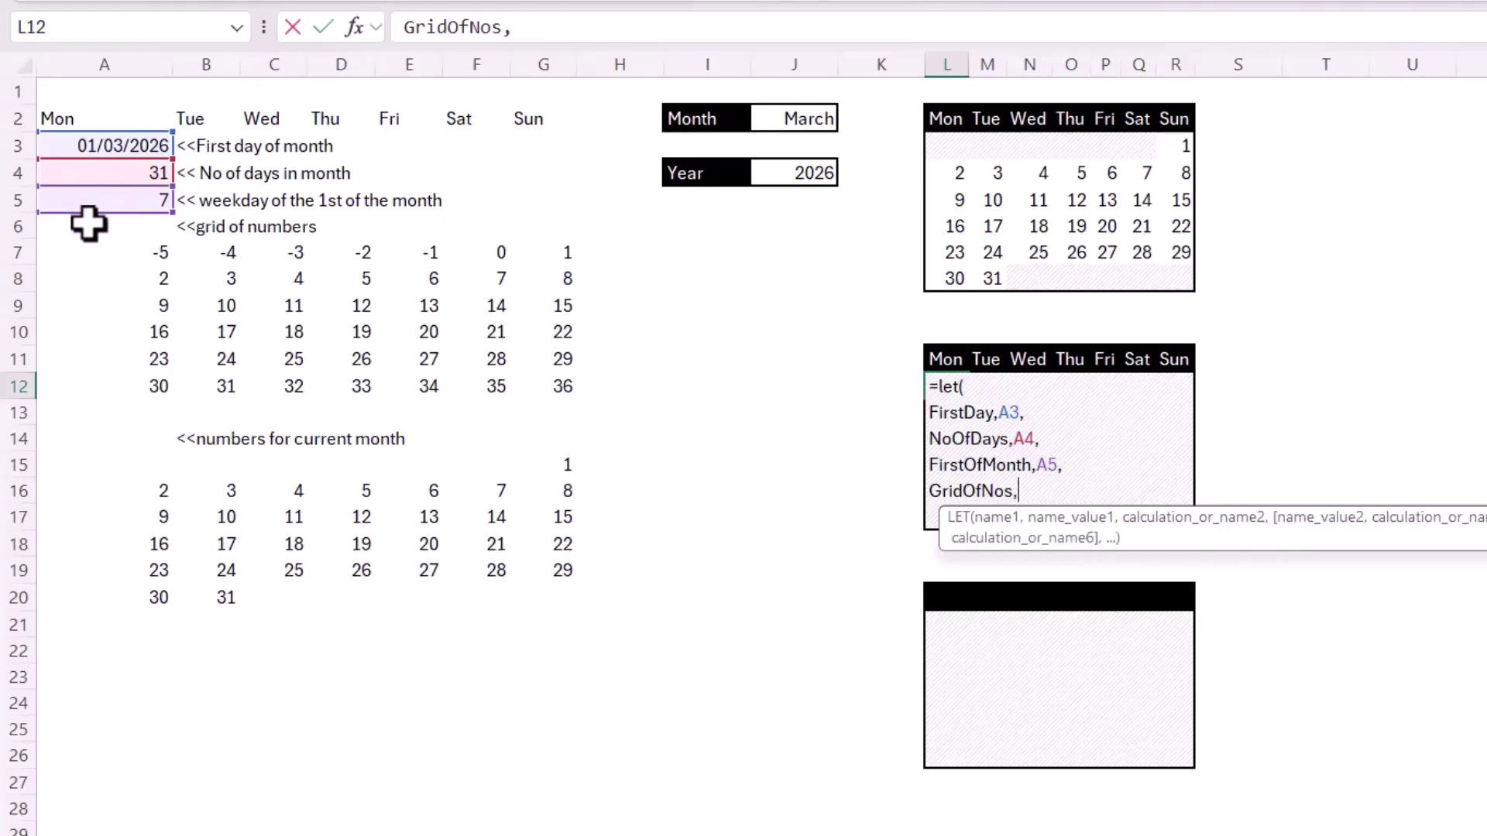
pyautogui.click(99, 252)
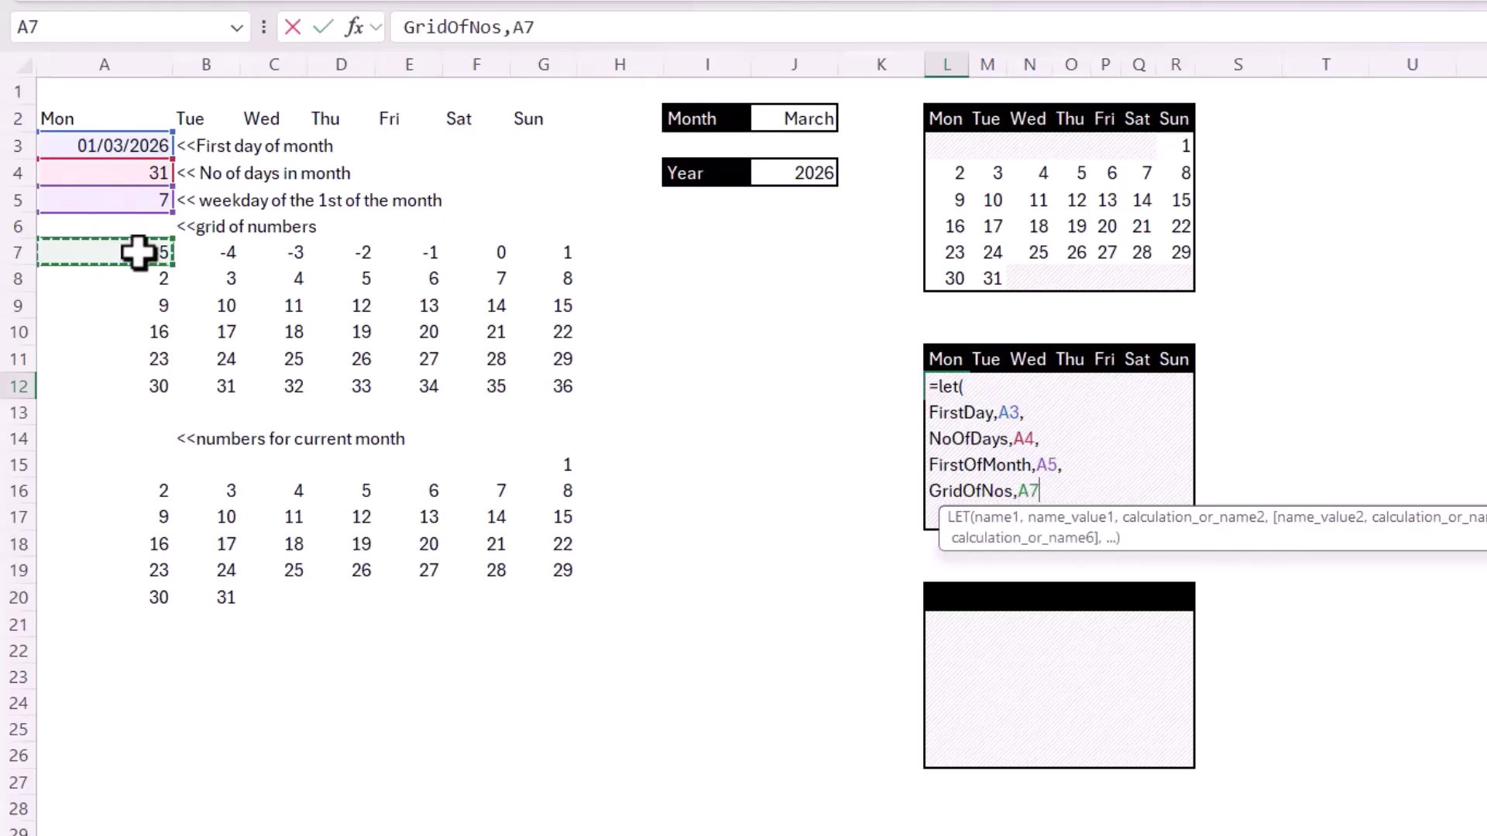
pyautogui.write('#')
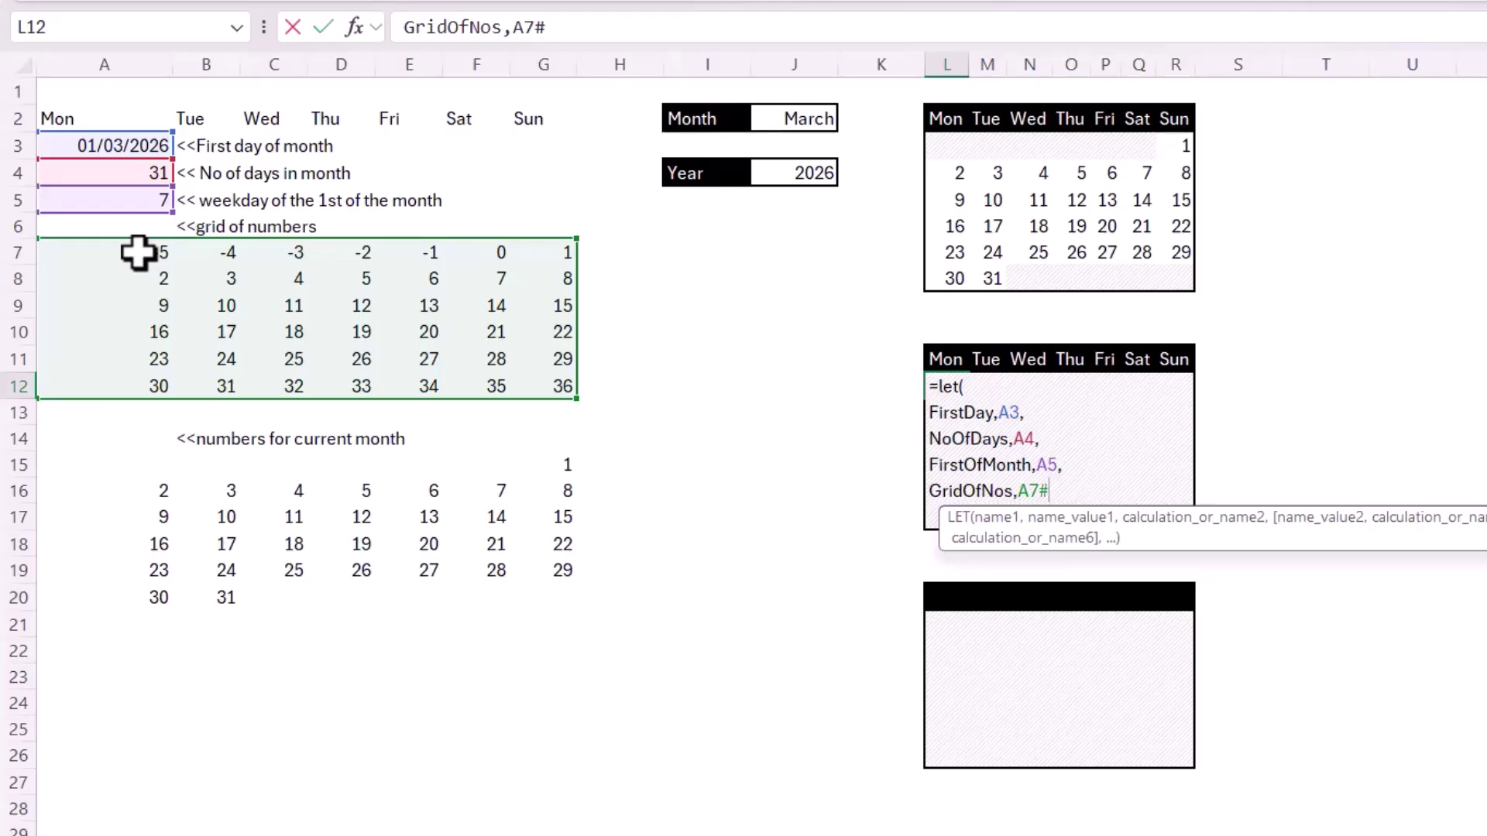
pyautogui.write(',')
pyautogui.hotkey('alt', 'Return')
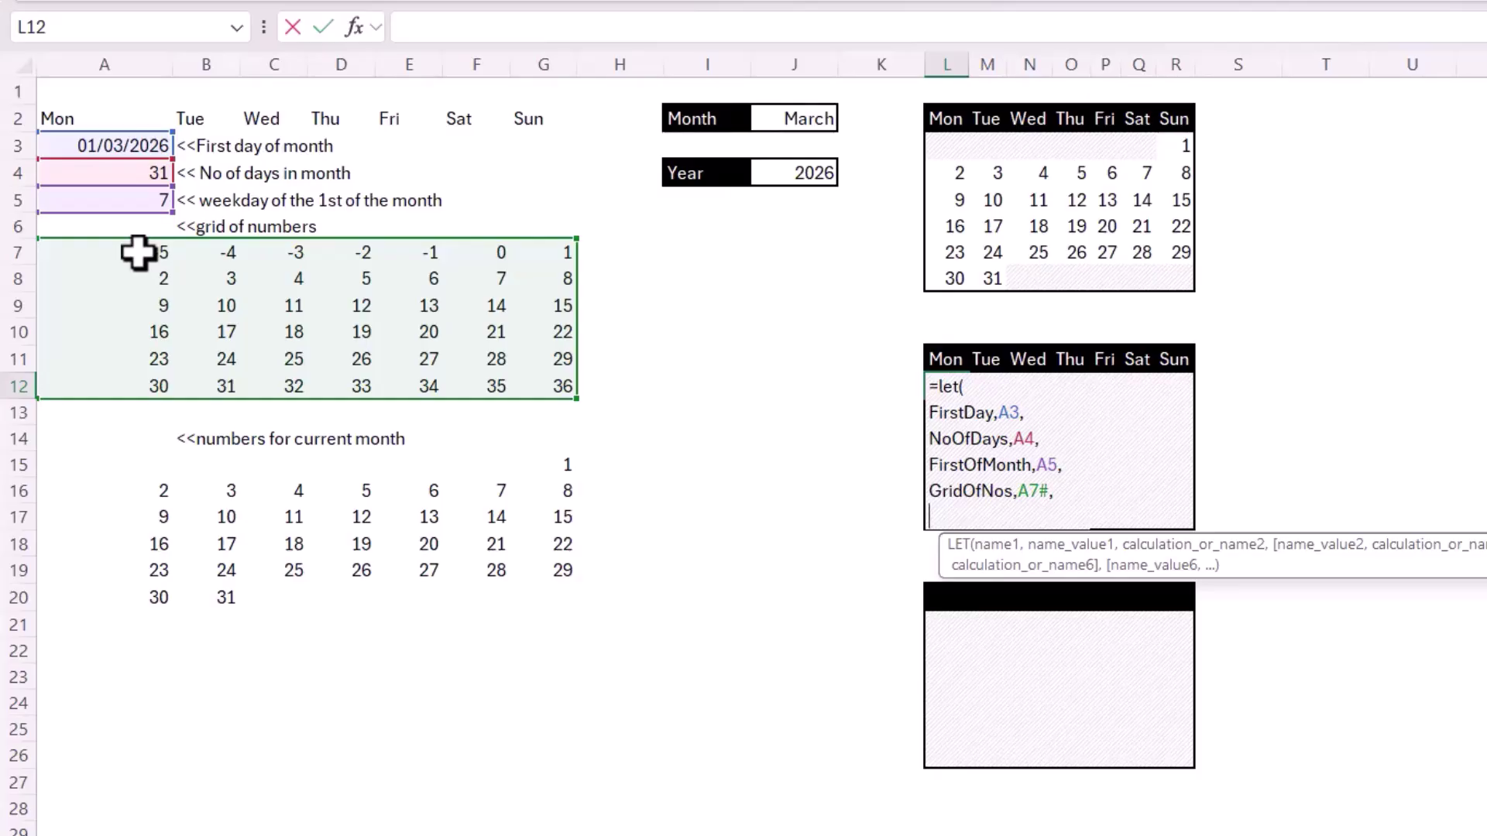
pyautogui.write('MonthNos,')
# Step: Set MonthNos to A15#, return MonthNos and close the LET formula in L12
pyautogui.click(93, 464)
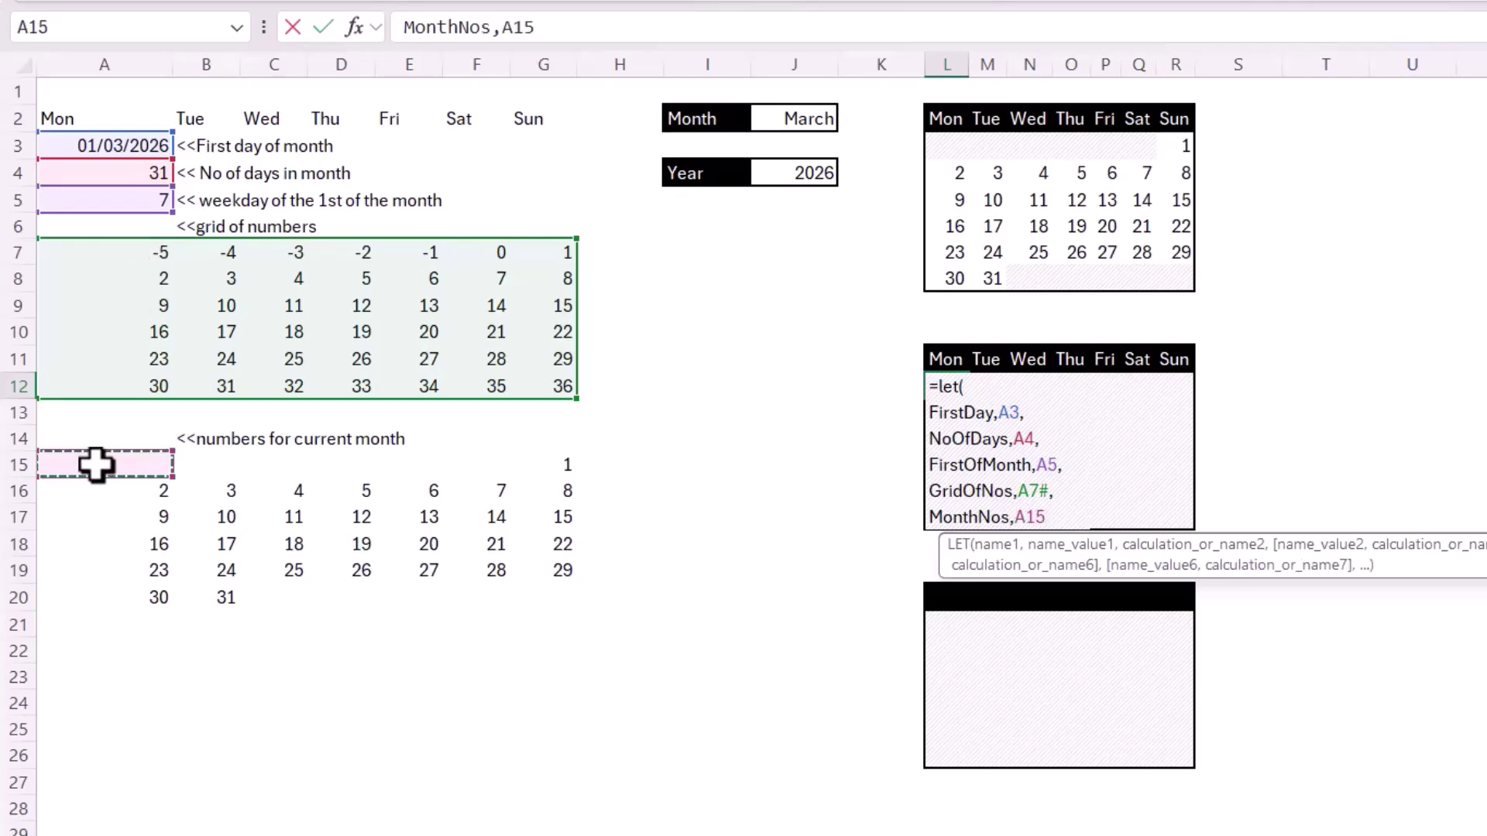
pyautogui.write('#')
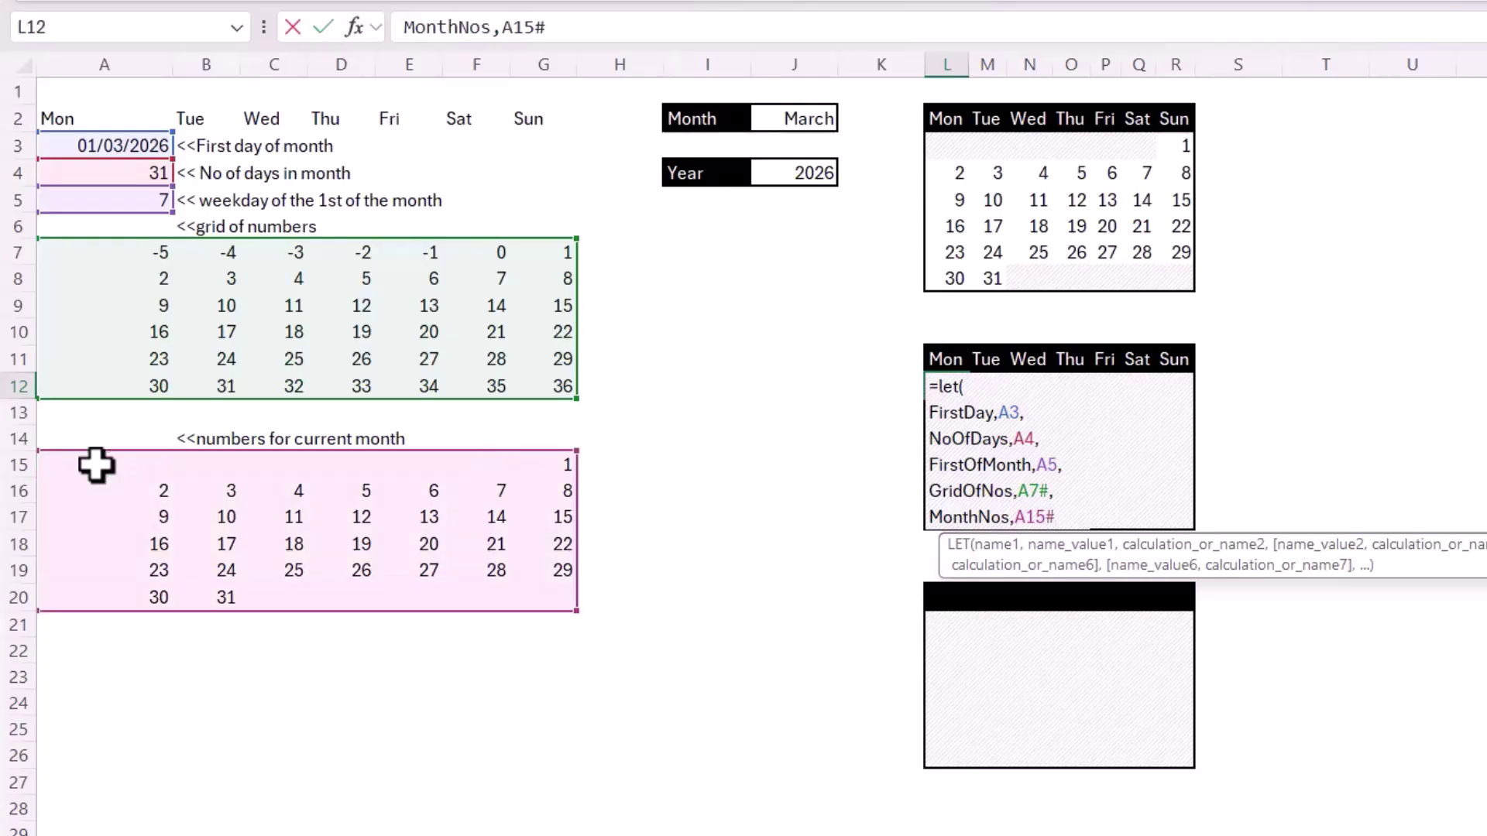
pyautogui.write(',')
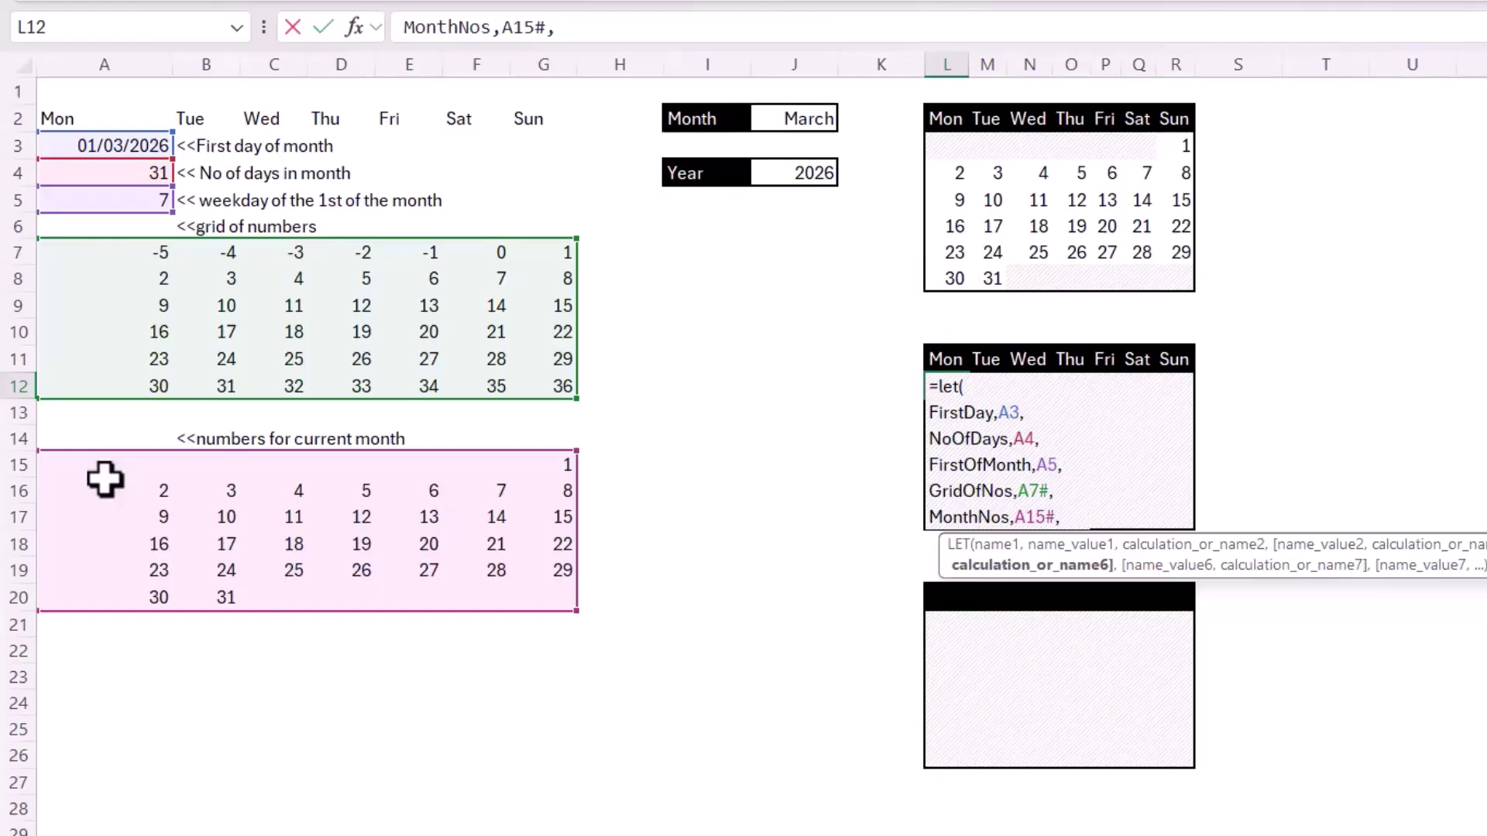
pyautogui.hotkey('alt', 'Return')
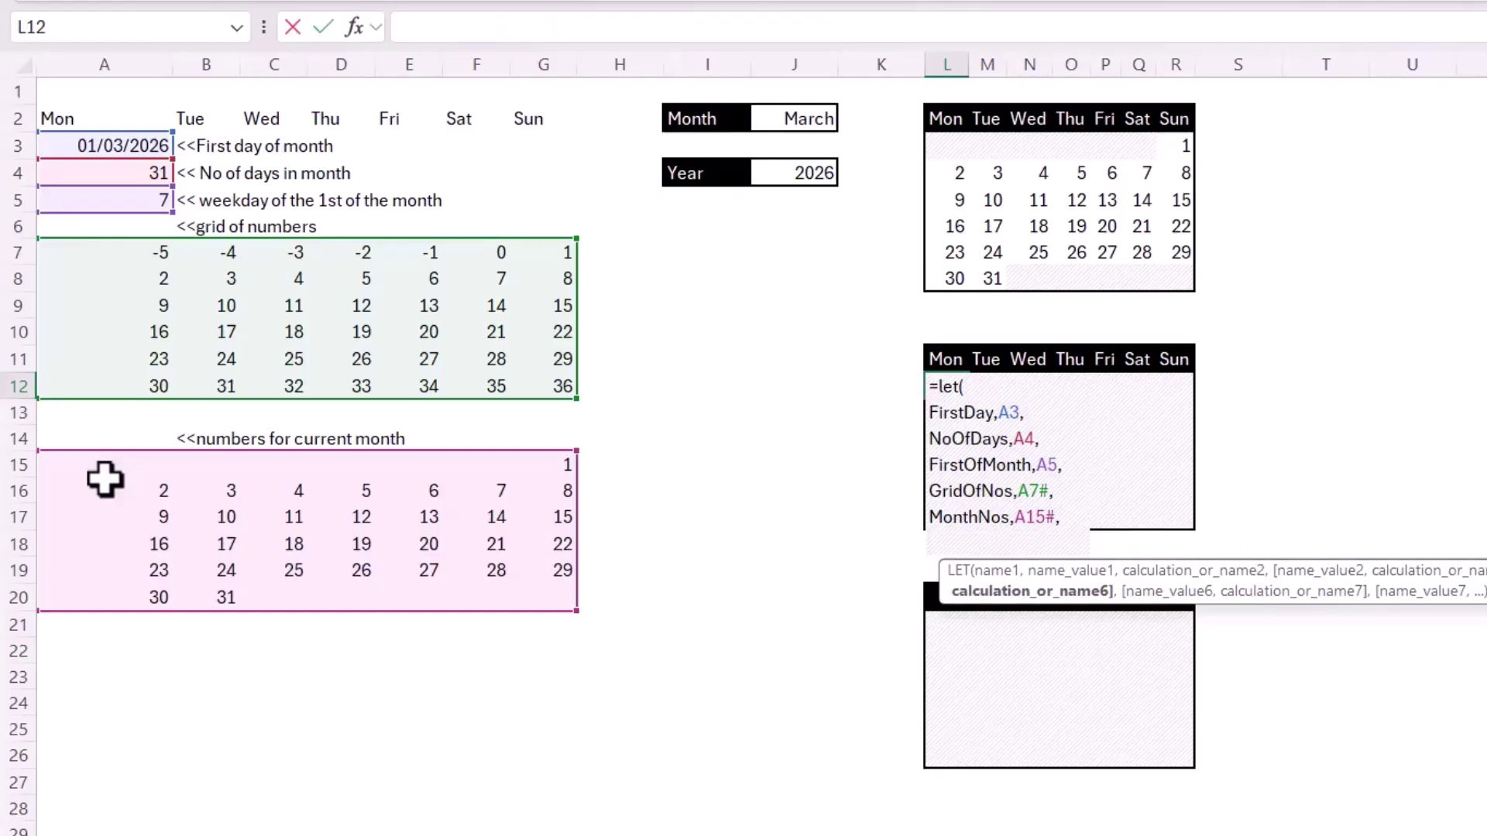
pyautogui.write('M')
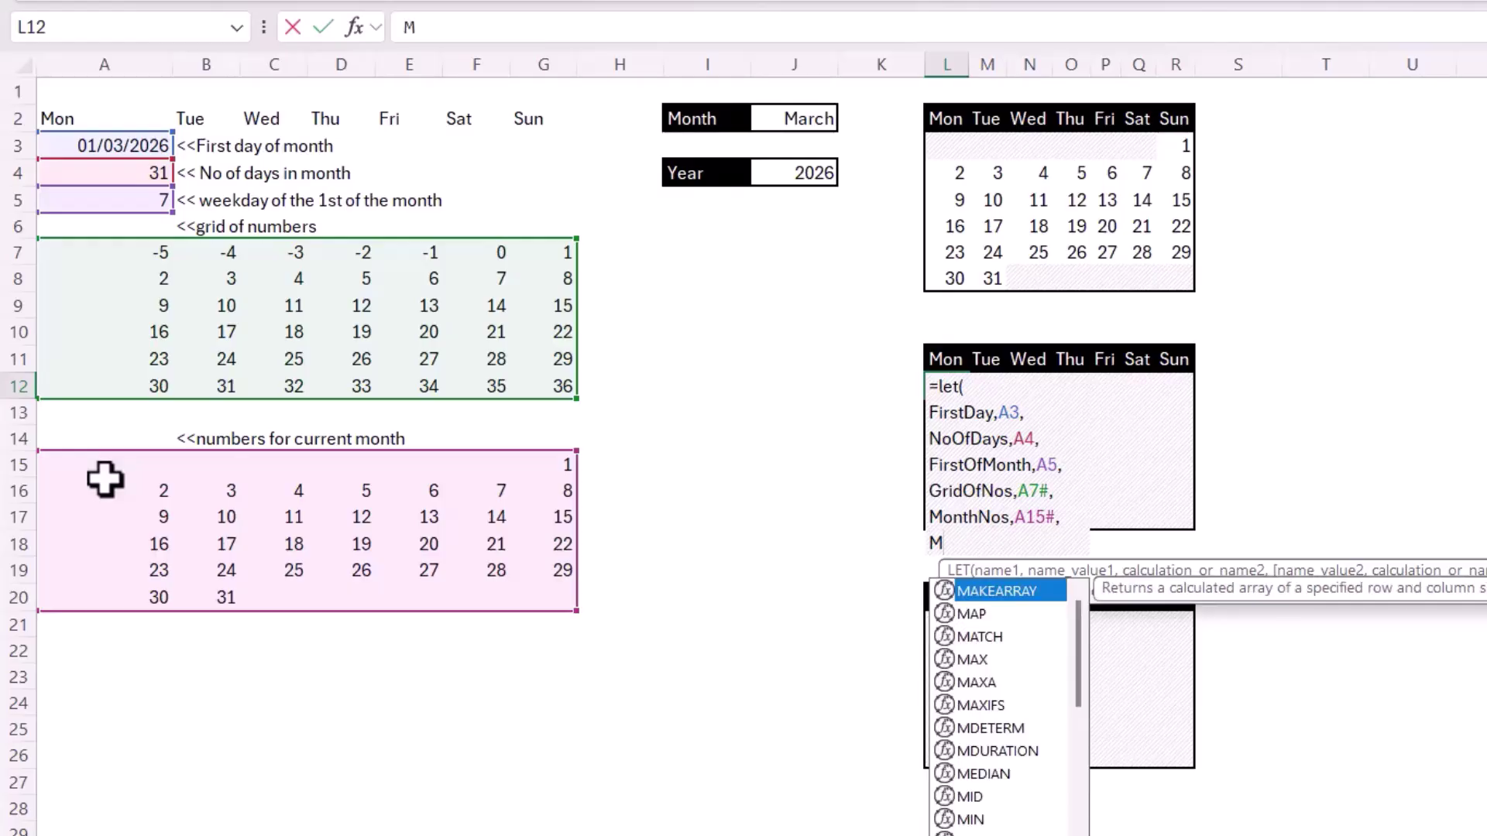
pyautogui.write('onthNos')
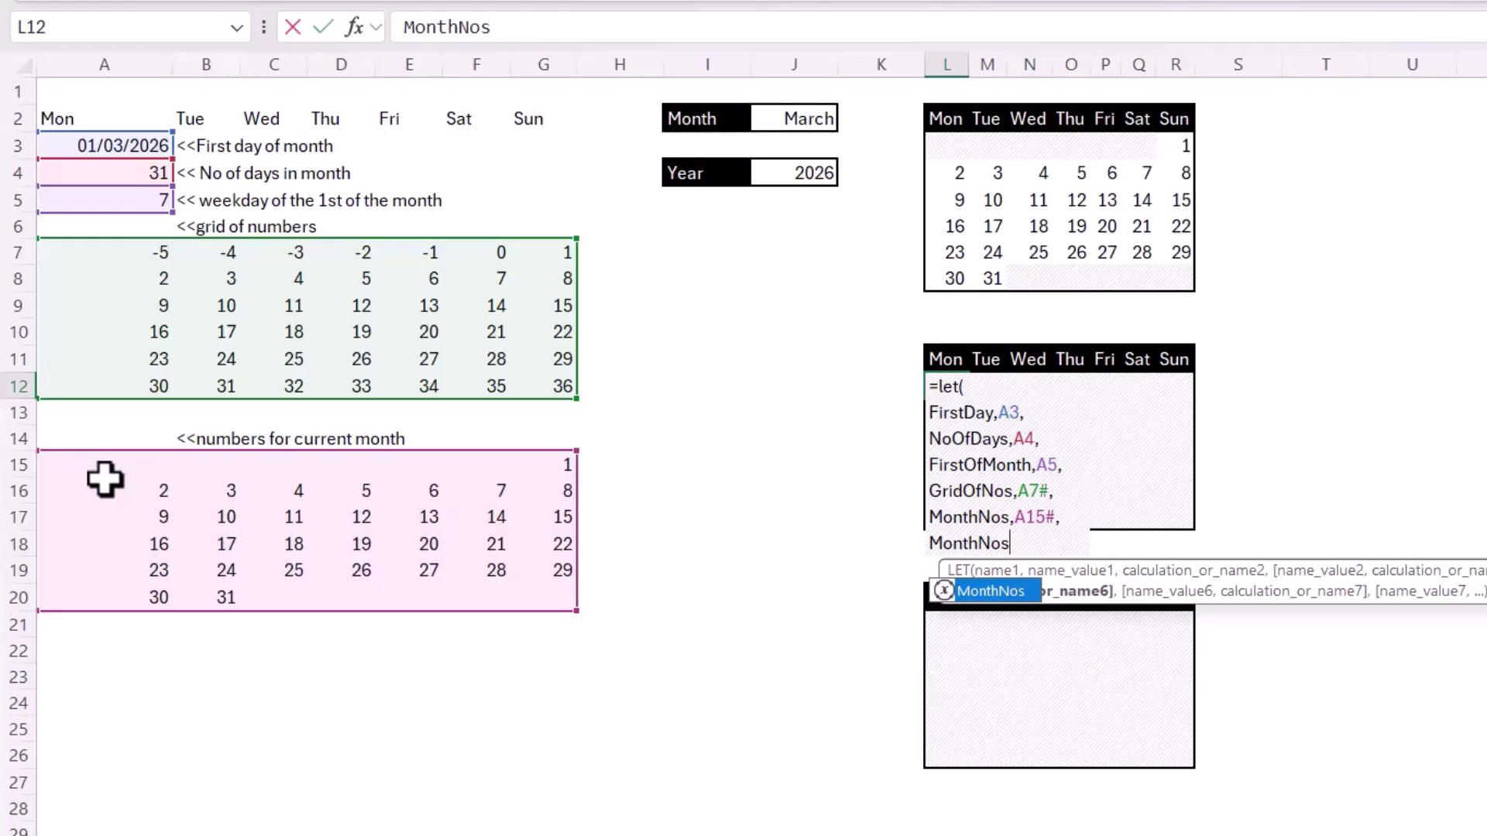
pyautogui.hotkey('alt', 'Return')
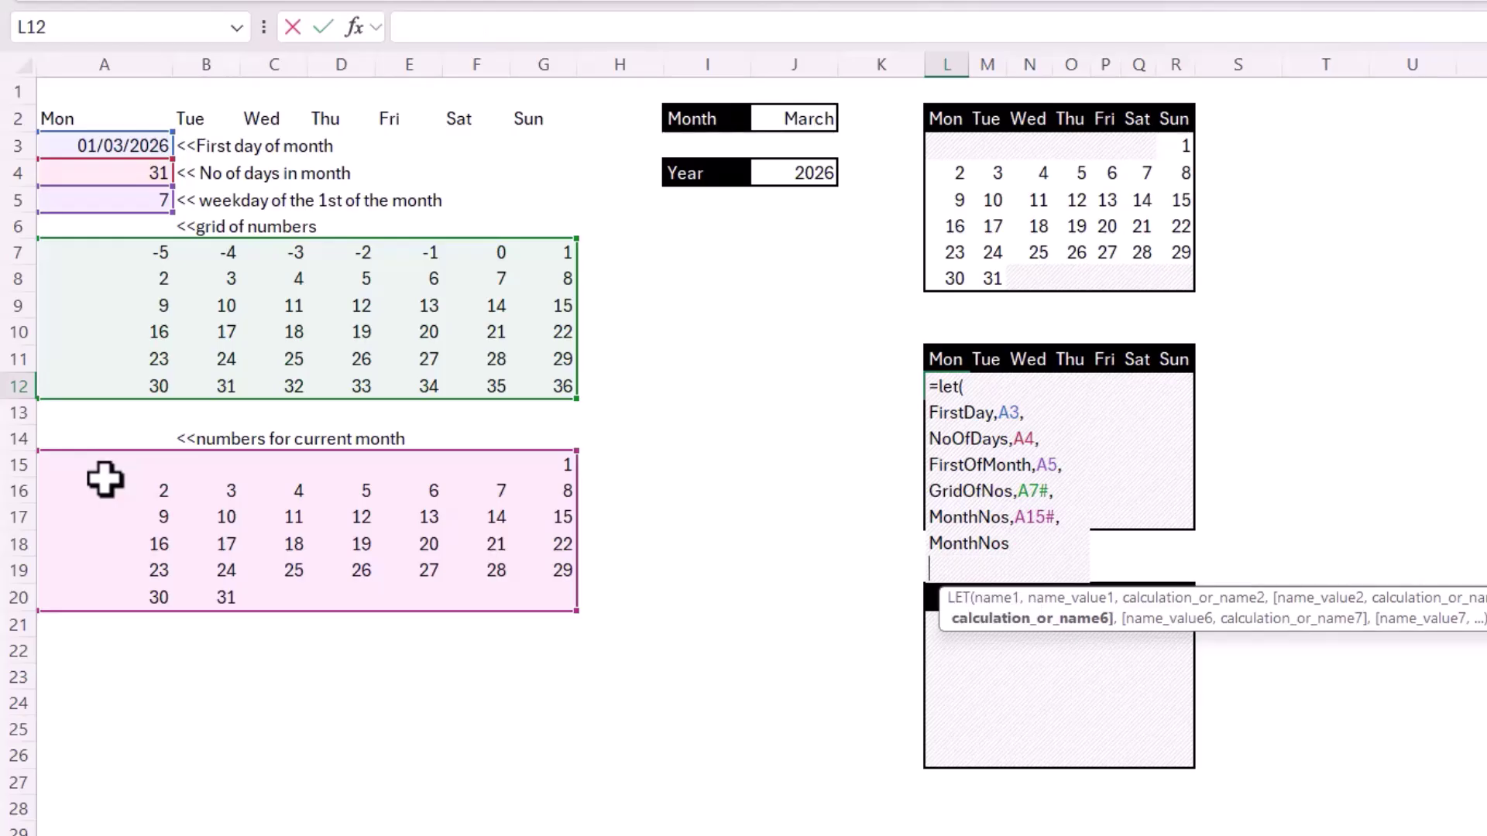
pyautogui.write(')')
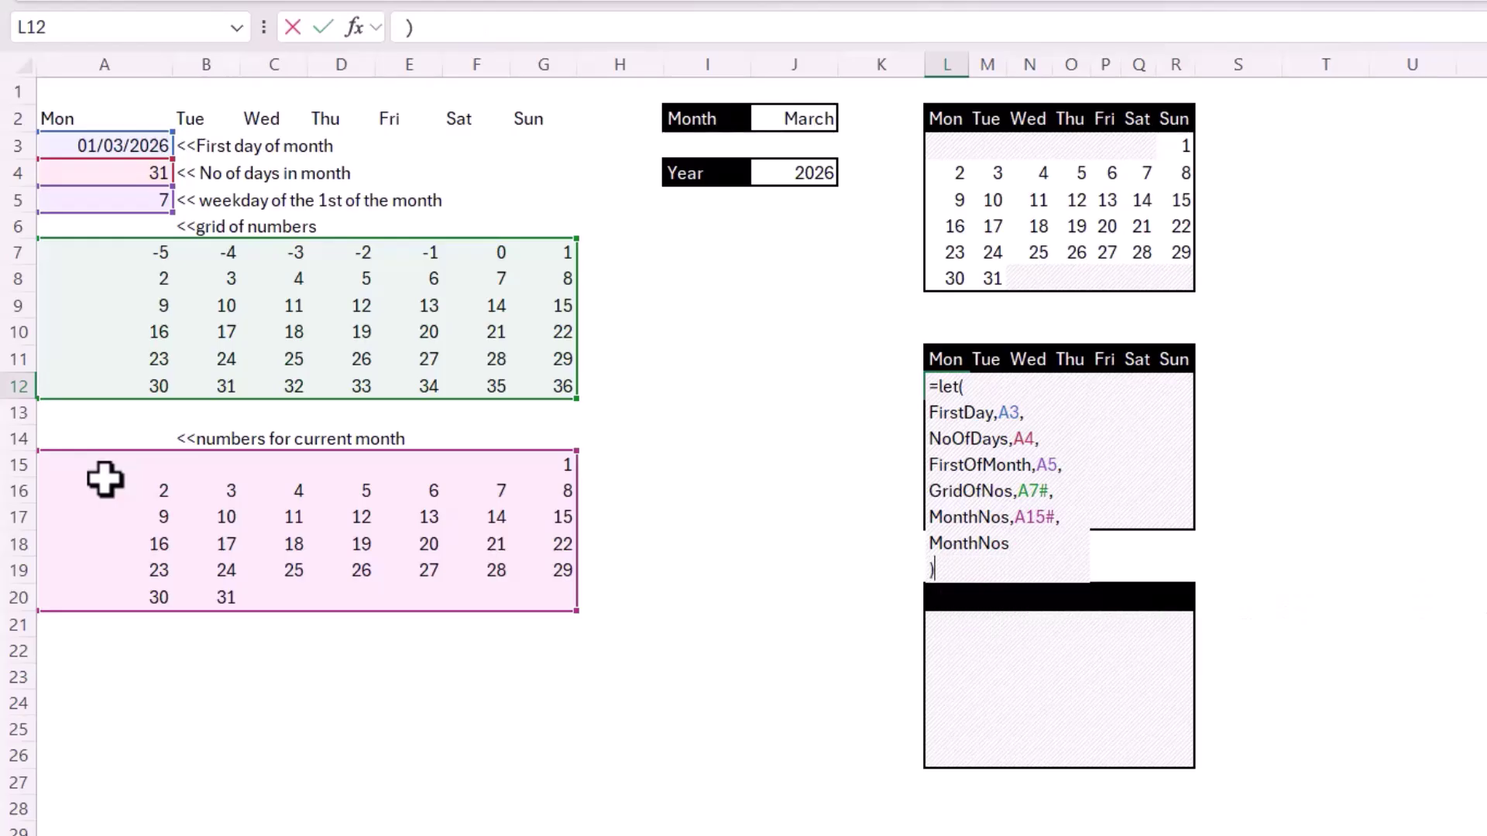
pyautogui.press('Return')
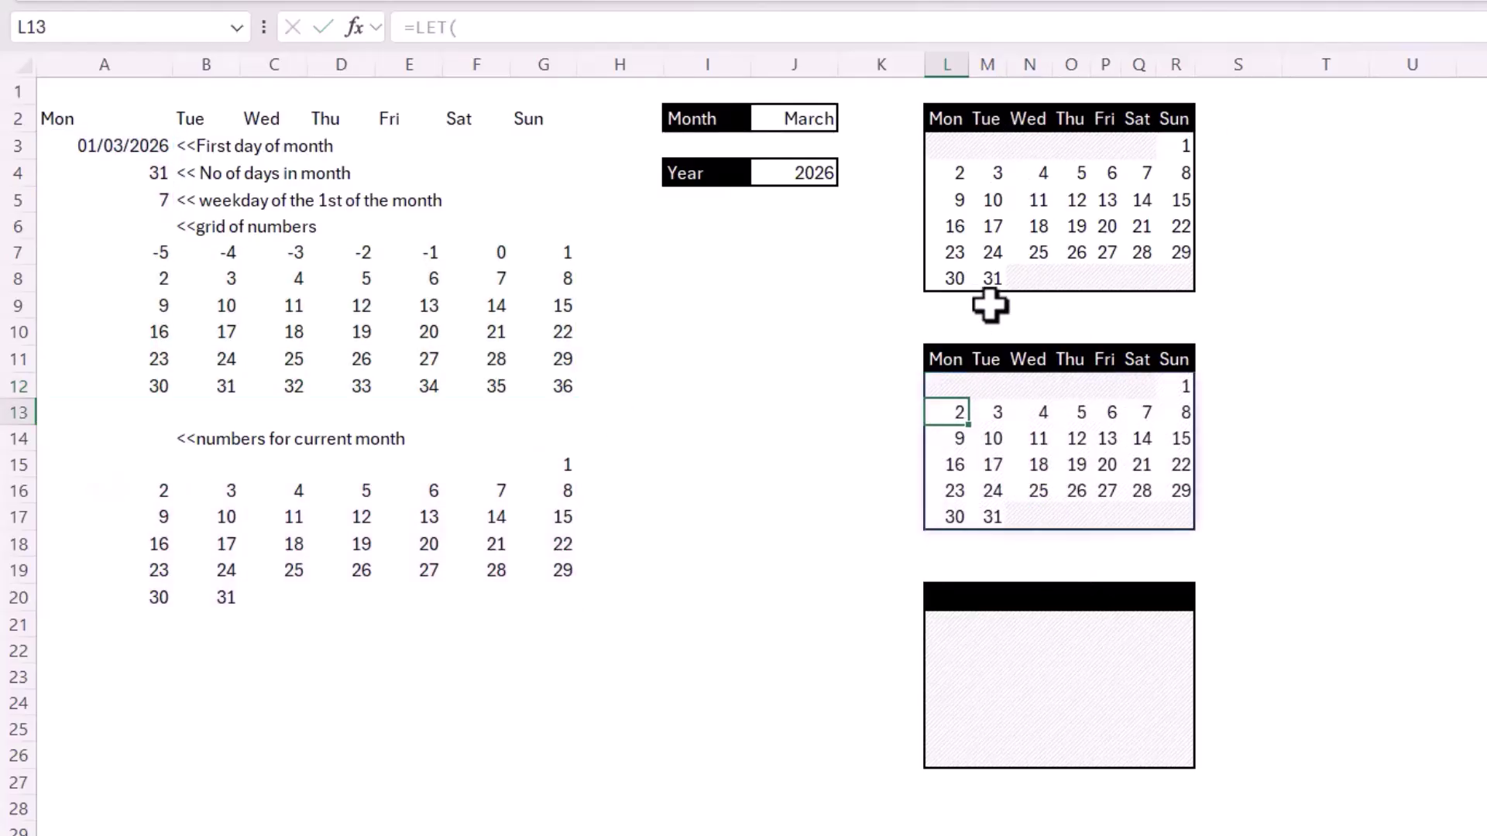
# Step: Replace FirstDay's A3 in the LET formula with DATE(J4,MONTH(DATEVALUE(J2&1)),1)
pyautogui.doubleClick(959, 386)
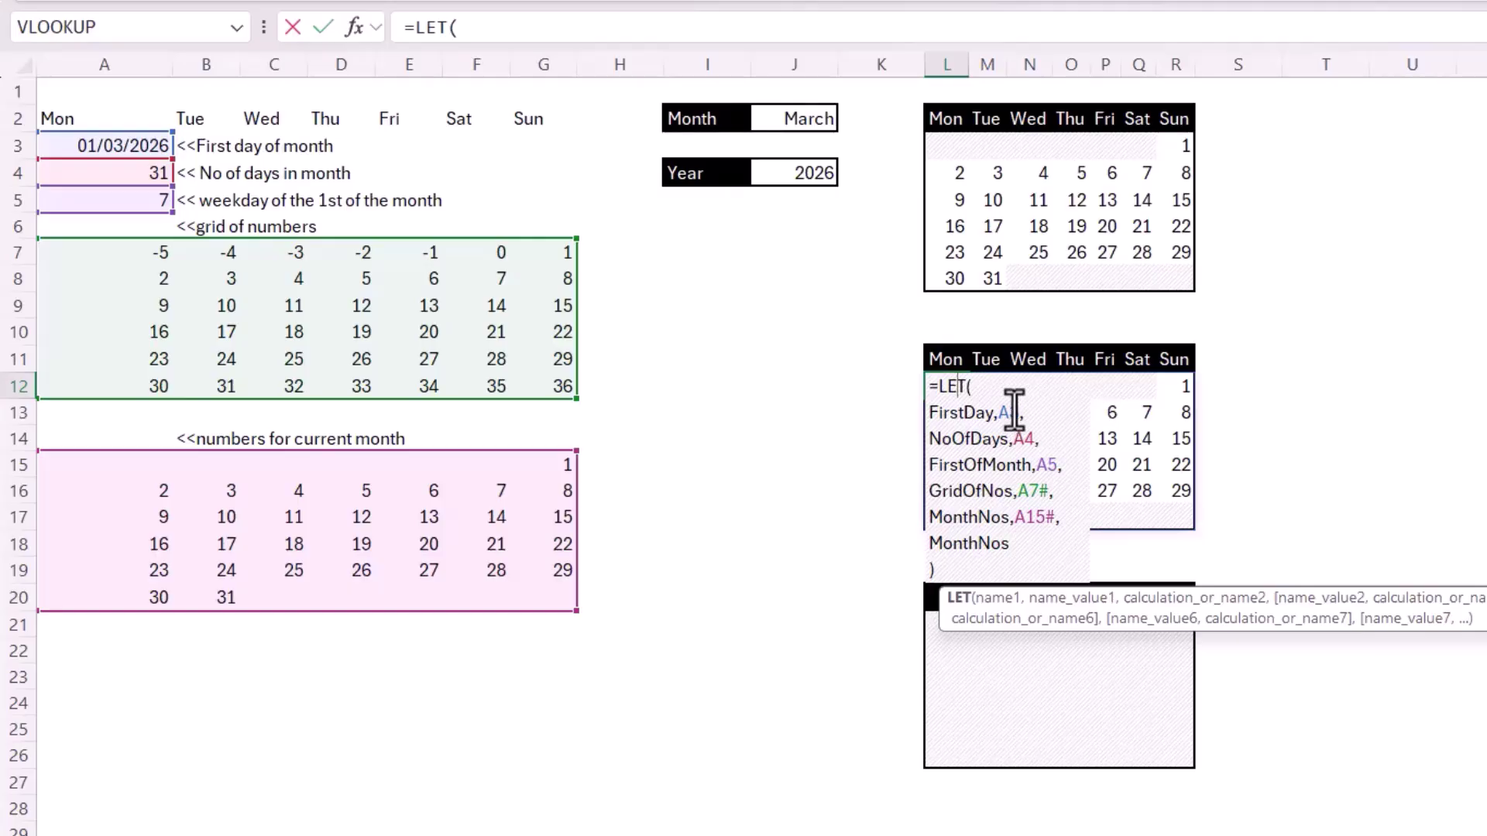
pyautogui.press('Escape')
pyautogui.click(132, 144)
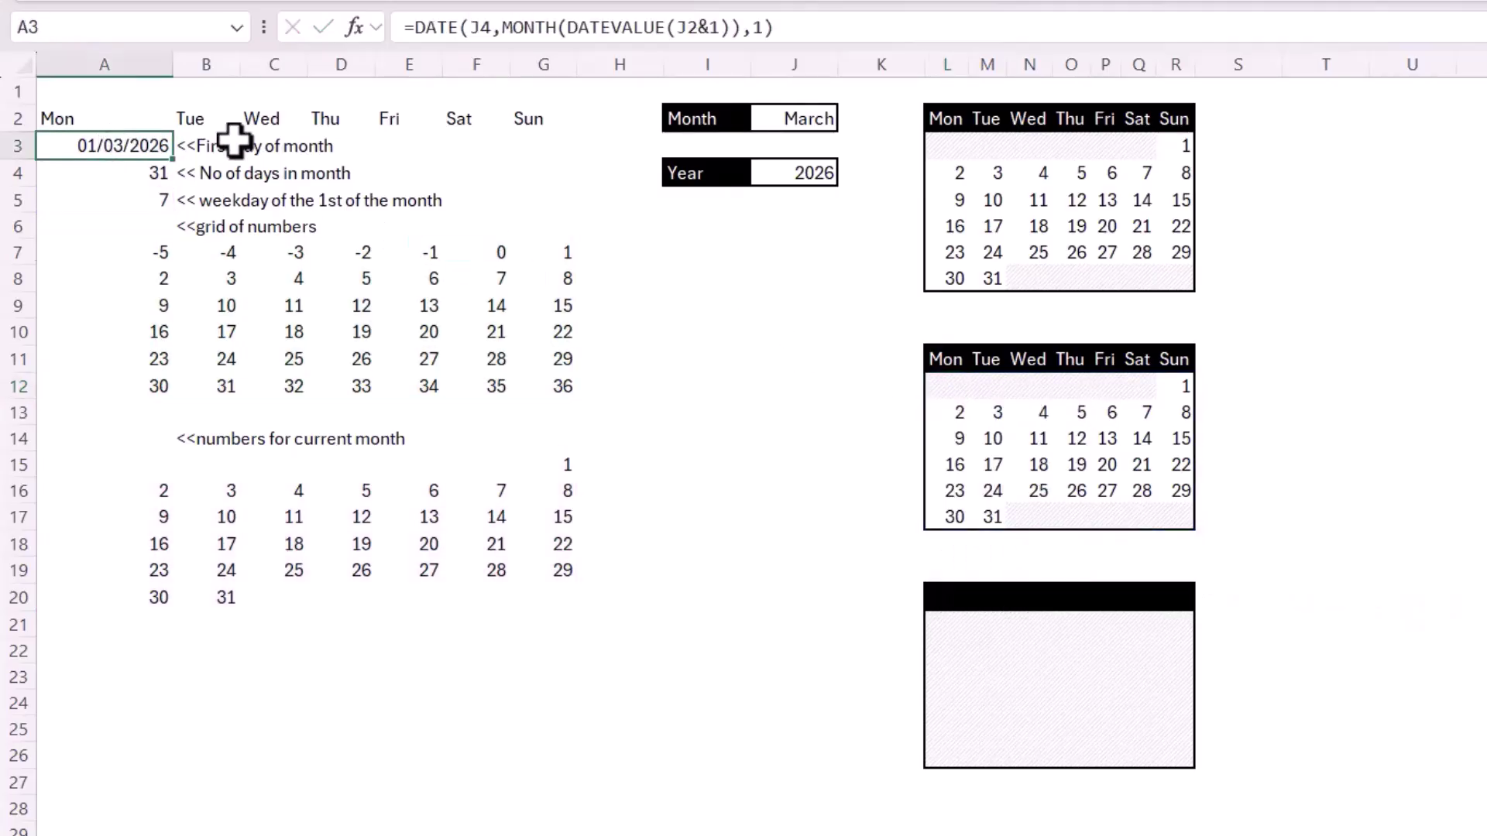
pyautogui.moveTo(820, 28); pyautogui.dragTo(414, 23)
pyautogui.hotkey('ctrl', 'c')
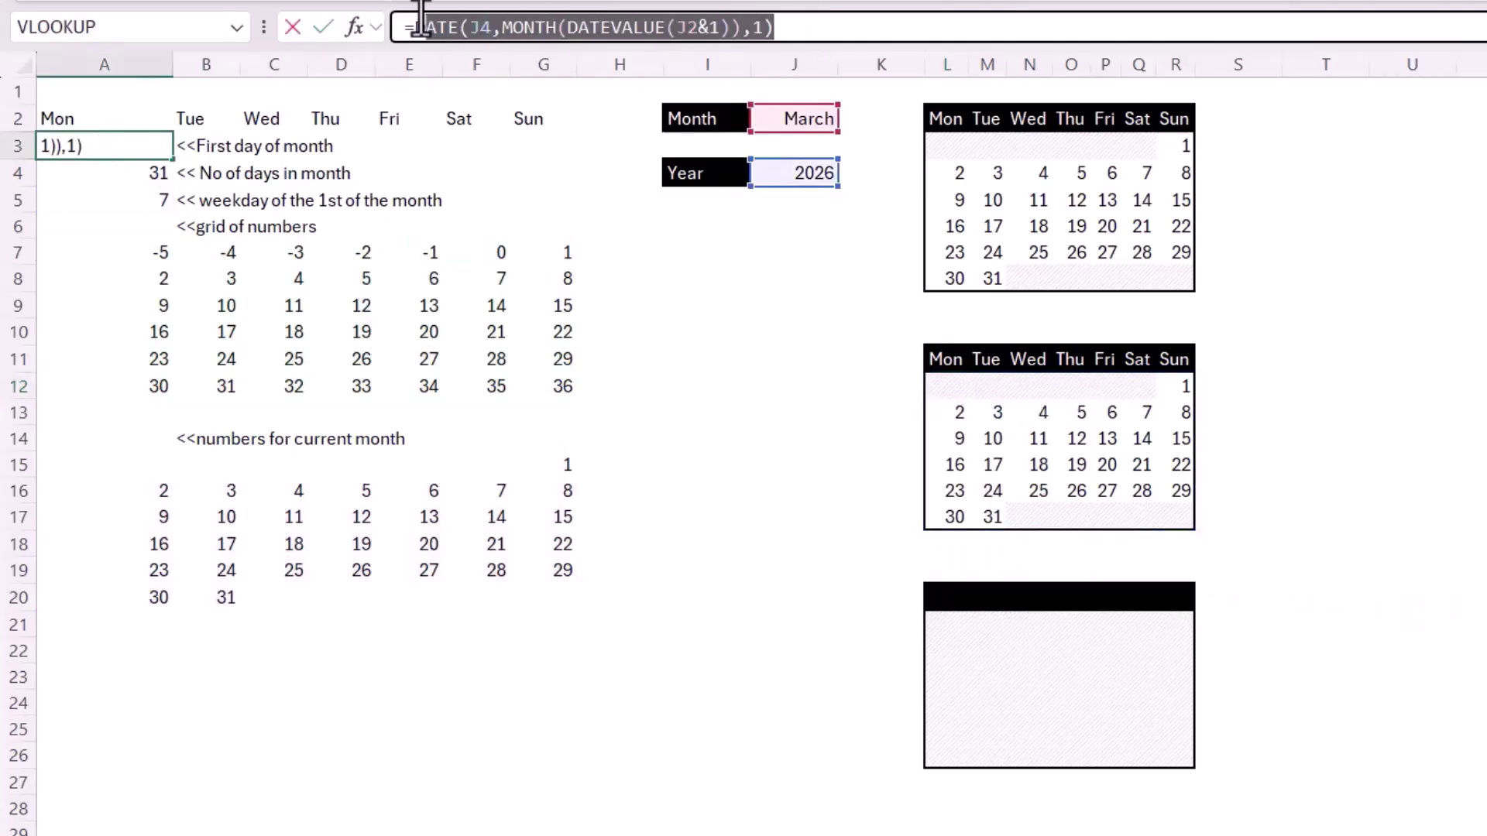
pyautogui.press('Return')
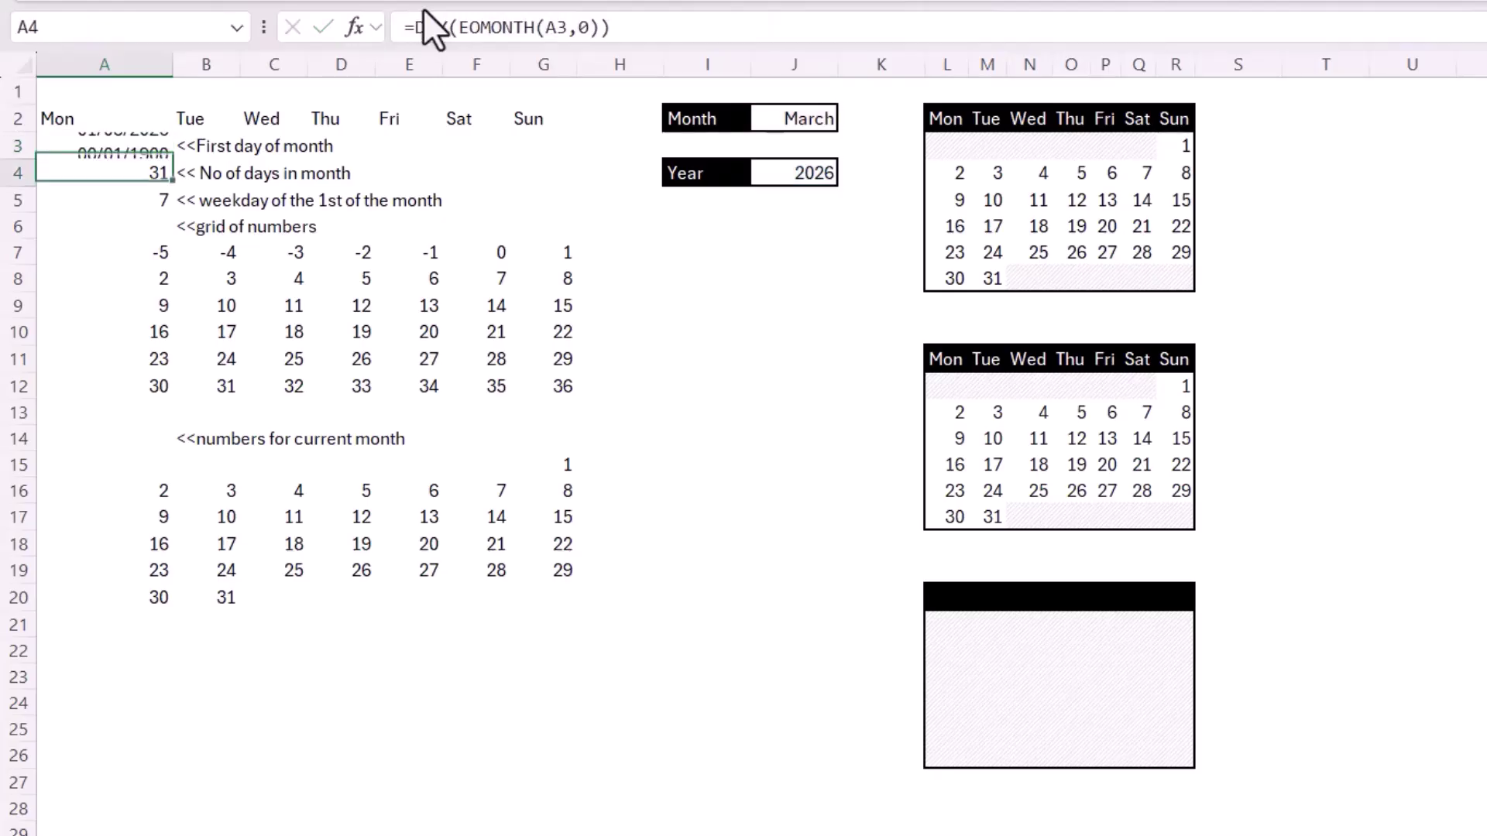
pyautogui.doubleClick(956, 385)
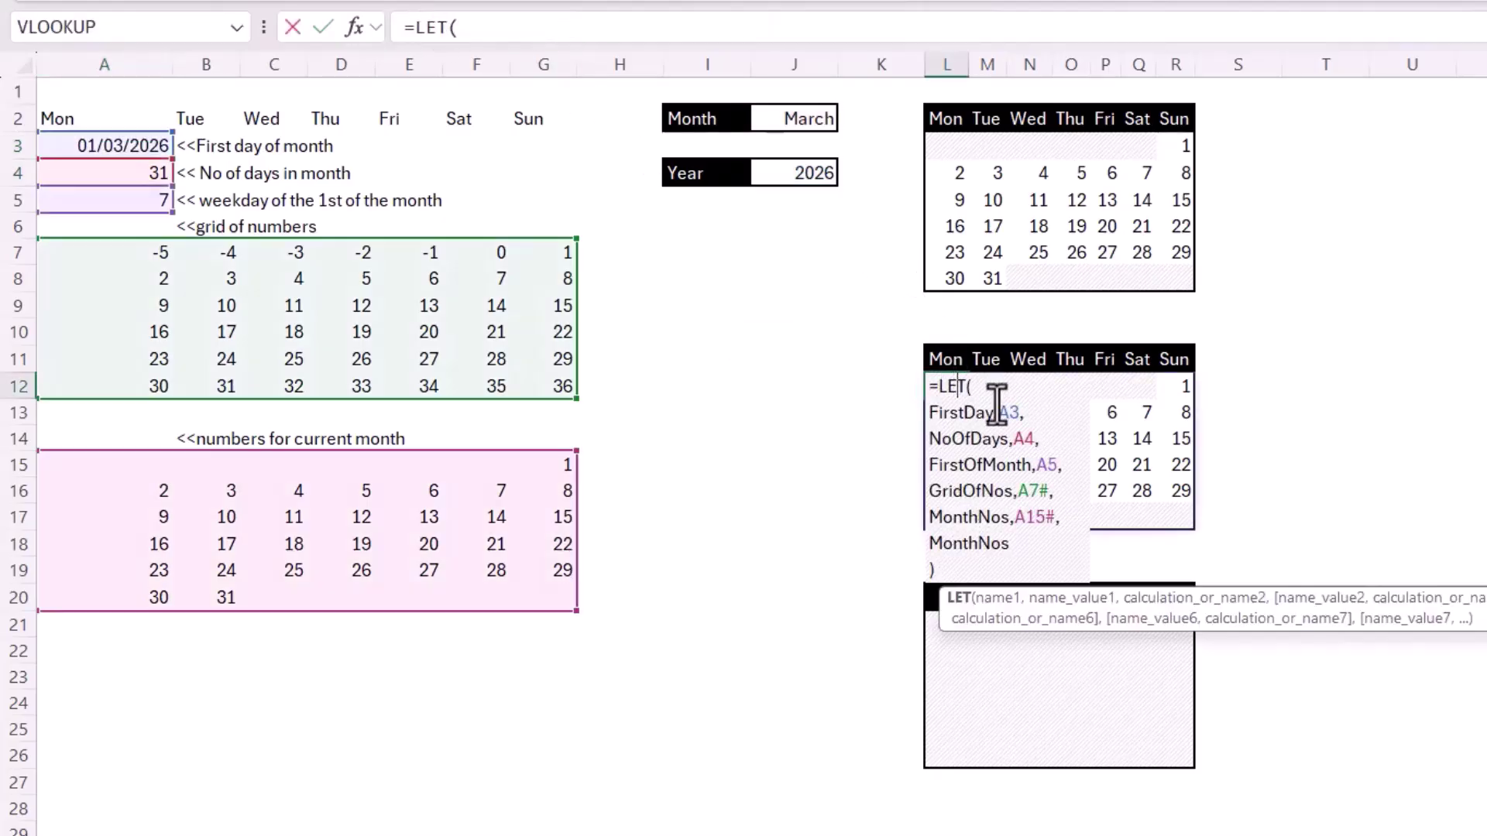
pyautogui.doubleClick(1008, 412)
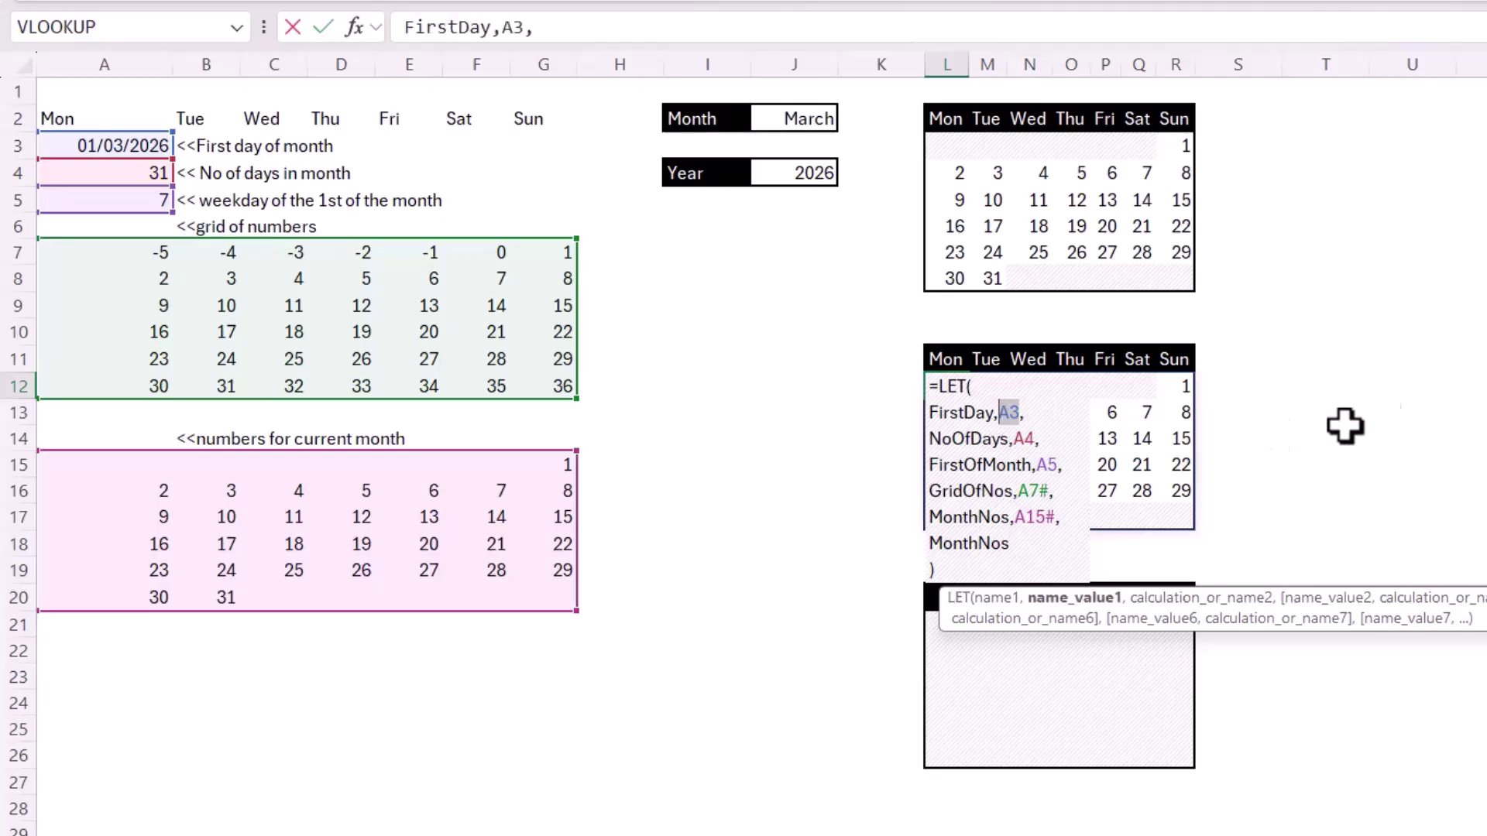
pyautogui.hotkey('ctrl', 'v')
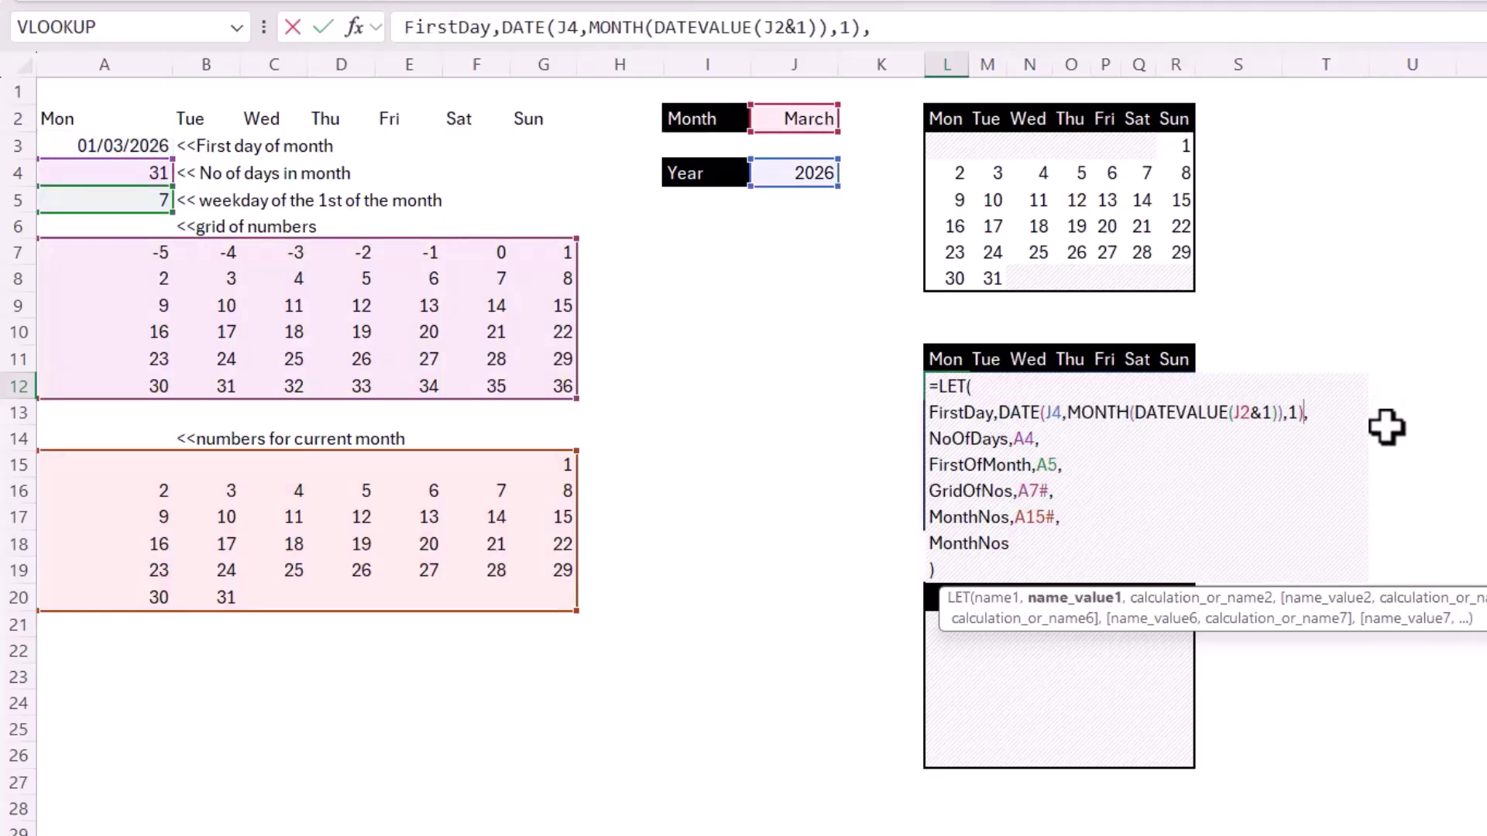
pyautogui.press('Return')
pyautogui.click(123, 176)
pyautogui.moveTo(627, 29); pyautogui.dragTo(416, 27)
pyautogui.hotkey('ctrl', 'c')
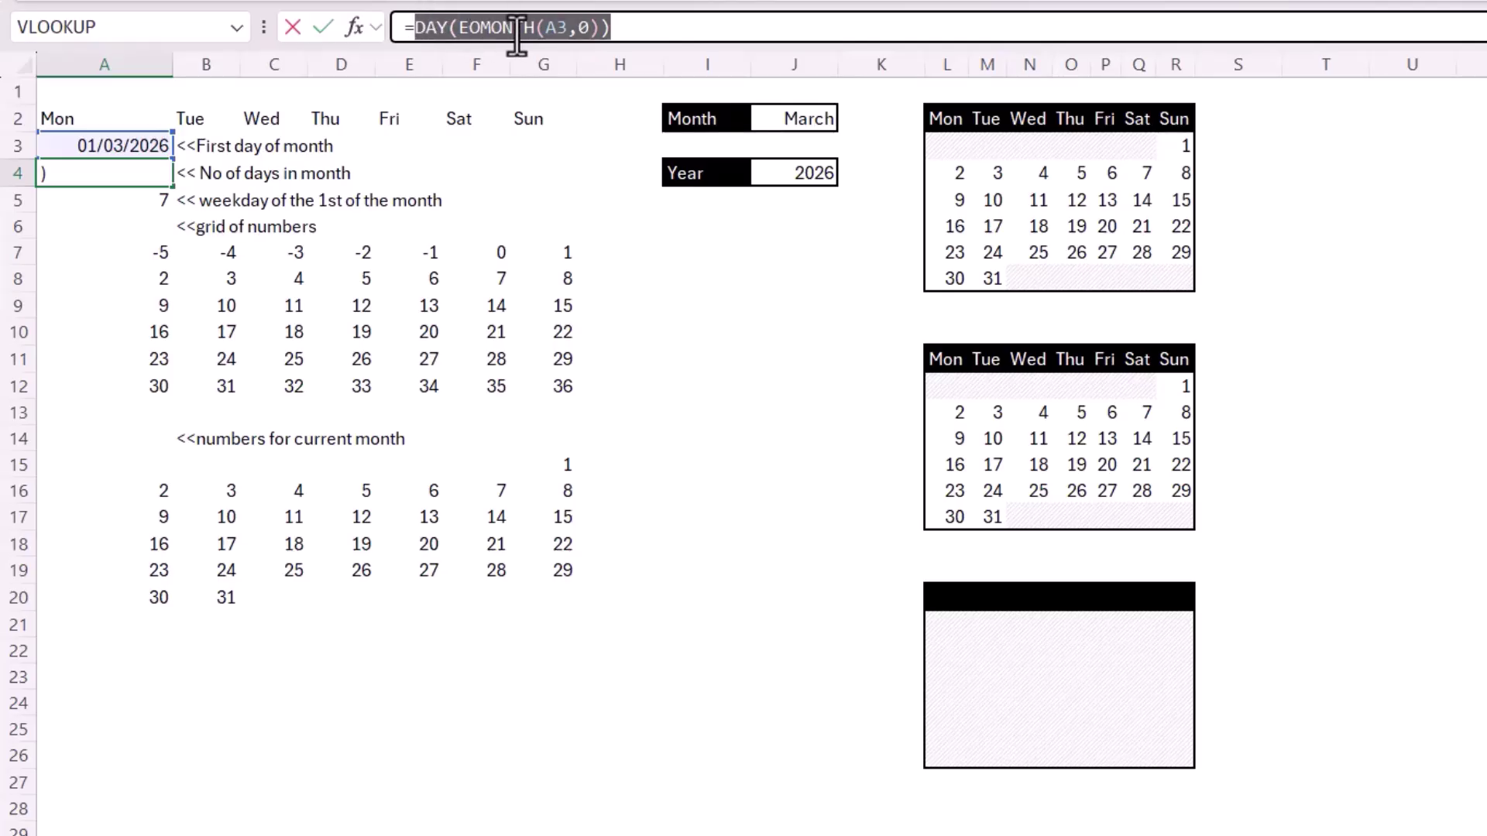
# Step: Paste DAY(EOMONTH(A3,0)) over the A4 reference after NoOfDays in the LET formula
pyautogui.press('Return')
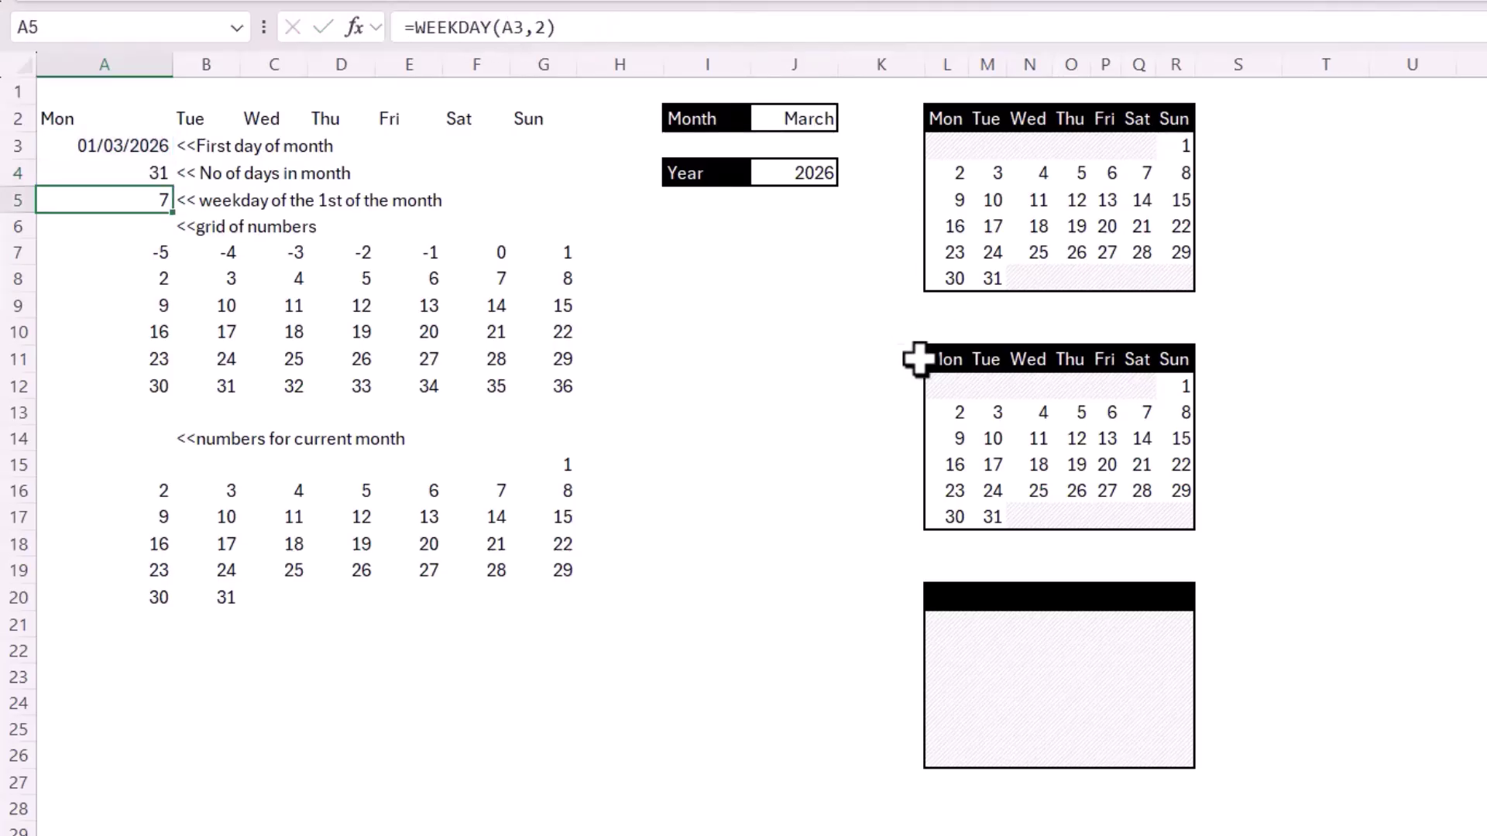
pyautogui.click(959, 385)
pyautogui.doubleClick(959, 384)
pyautogui.doubleClick(1025, 439)
pyautogui.hotkey('ctrl', 'v')
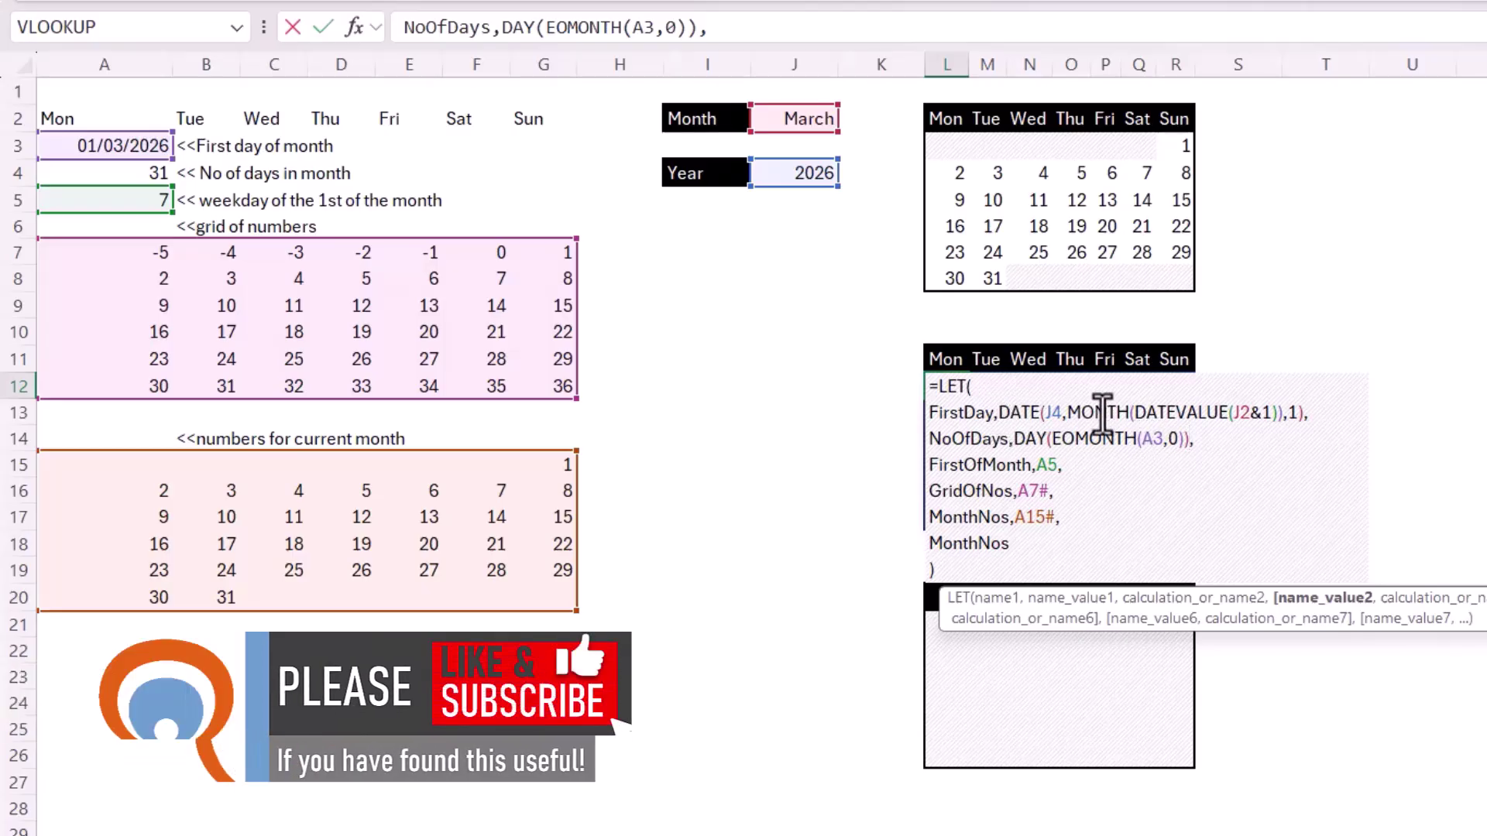
# Step: Swap A3 inside EOMONTH for the FirstDay name and commit the formula
pyautogui.moveTo(1165, 450); pyautogui.dragTo(1141, 443)
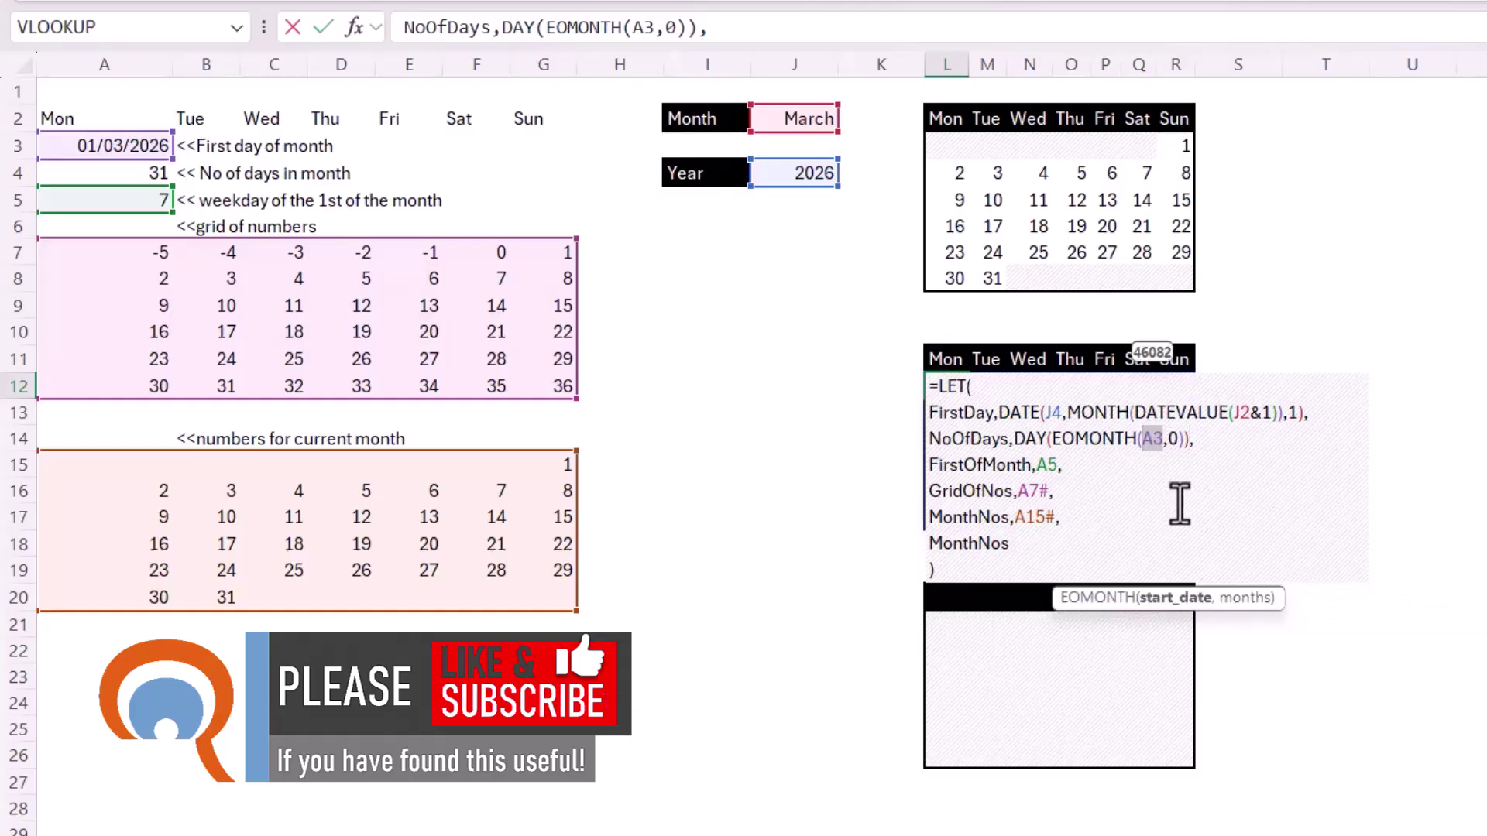
pyautogui.write('Fi')
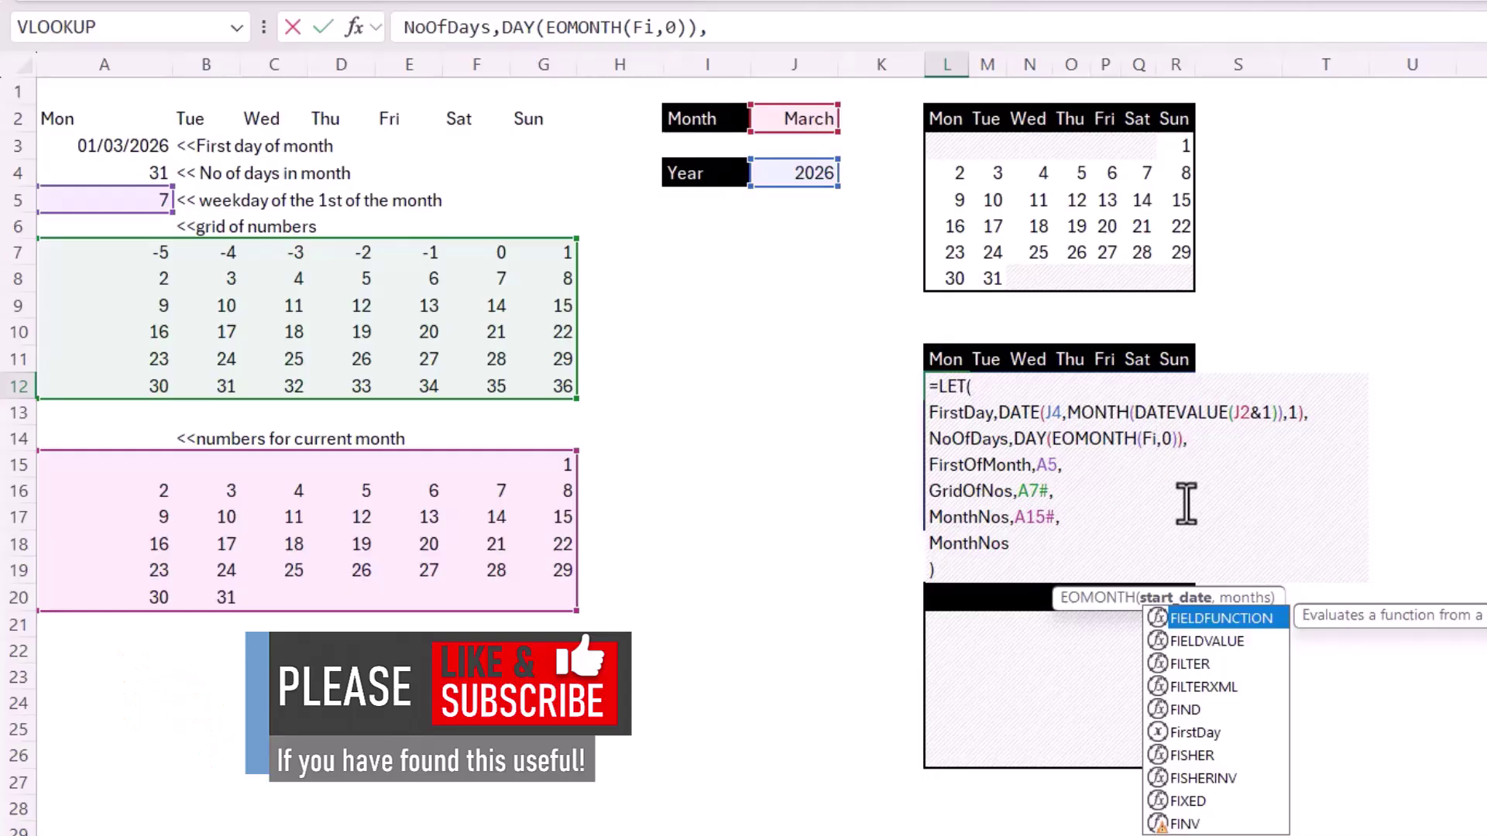
pyautogui.click(1210, 734)
pyautogui.doubleClick(1209, 735)
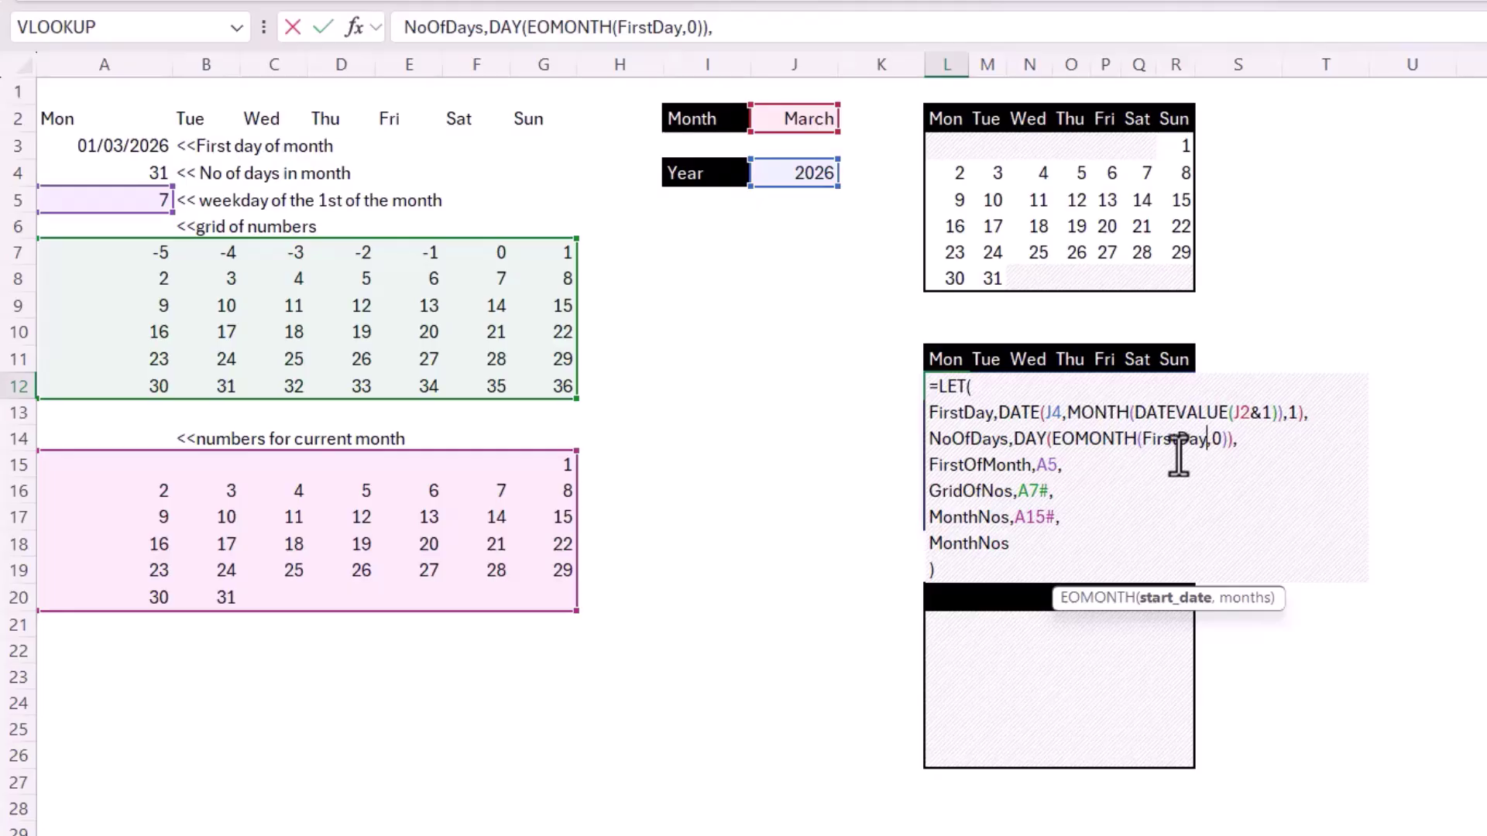
pyautogui.press('Return')
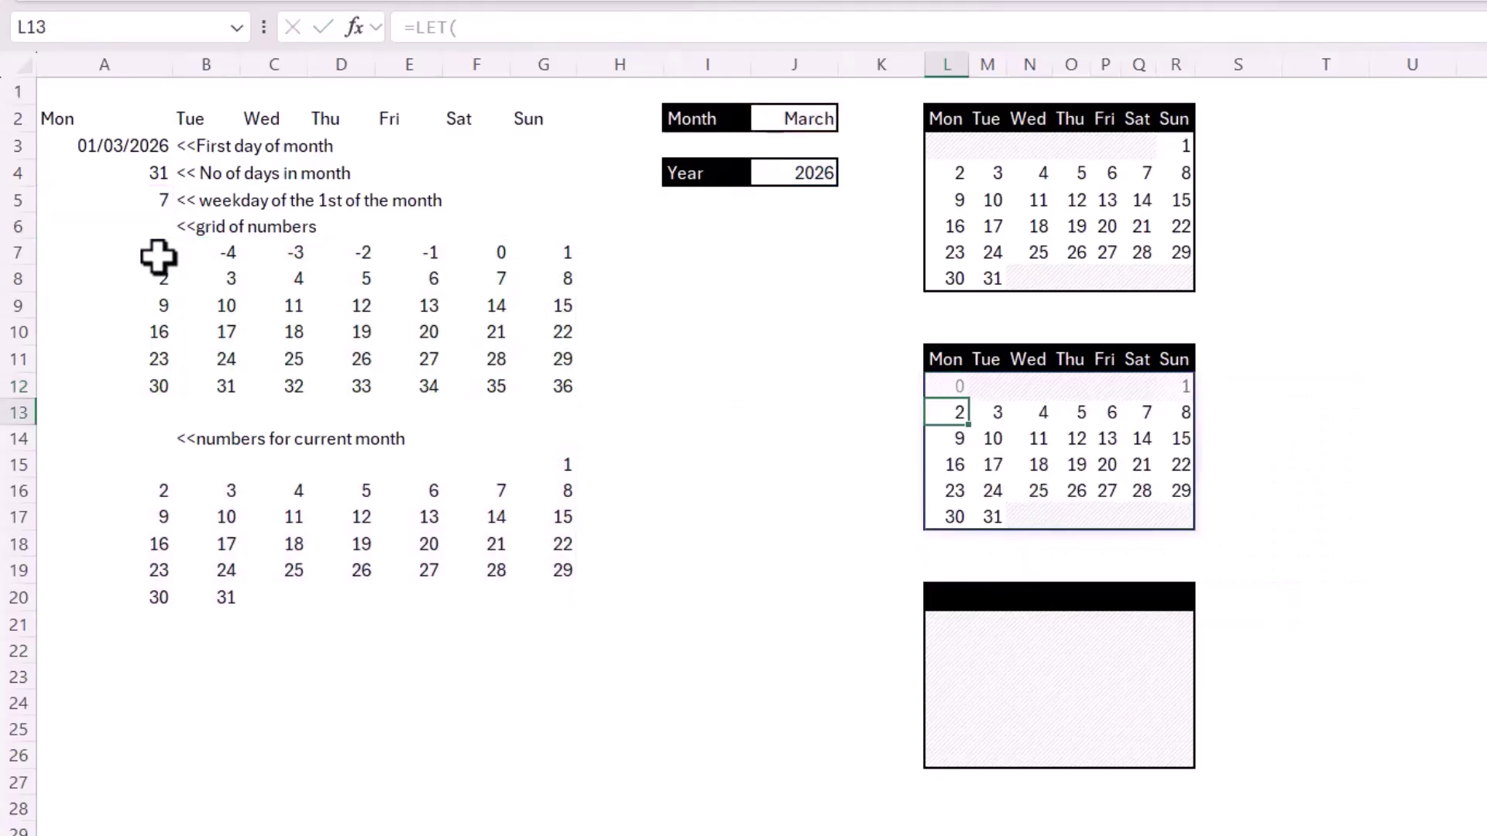
# Step: Paste A5's WEEKDAY(A3,2) formula over the A5 reference after FirstOfMonth
pyautogui.click(158, 199)
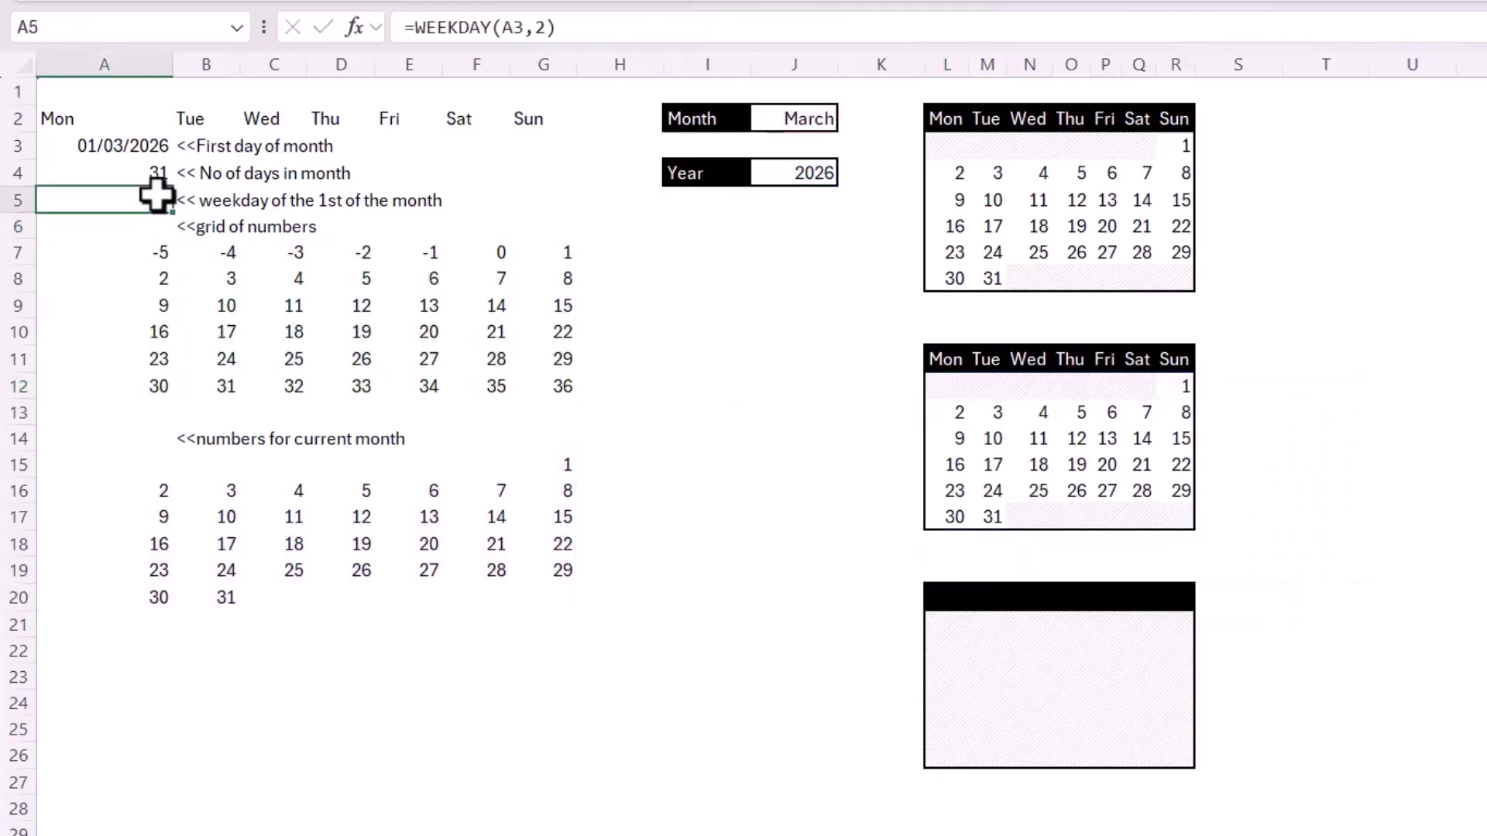
pyautogui.doubleClick(157, 198)
pyautogui.moveTo(604, 16); pyautogui.dragTo(411, 16)
pyautogui.hotkey('ctrl', 'c')
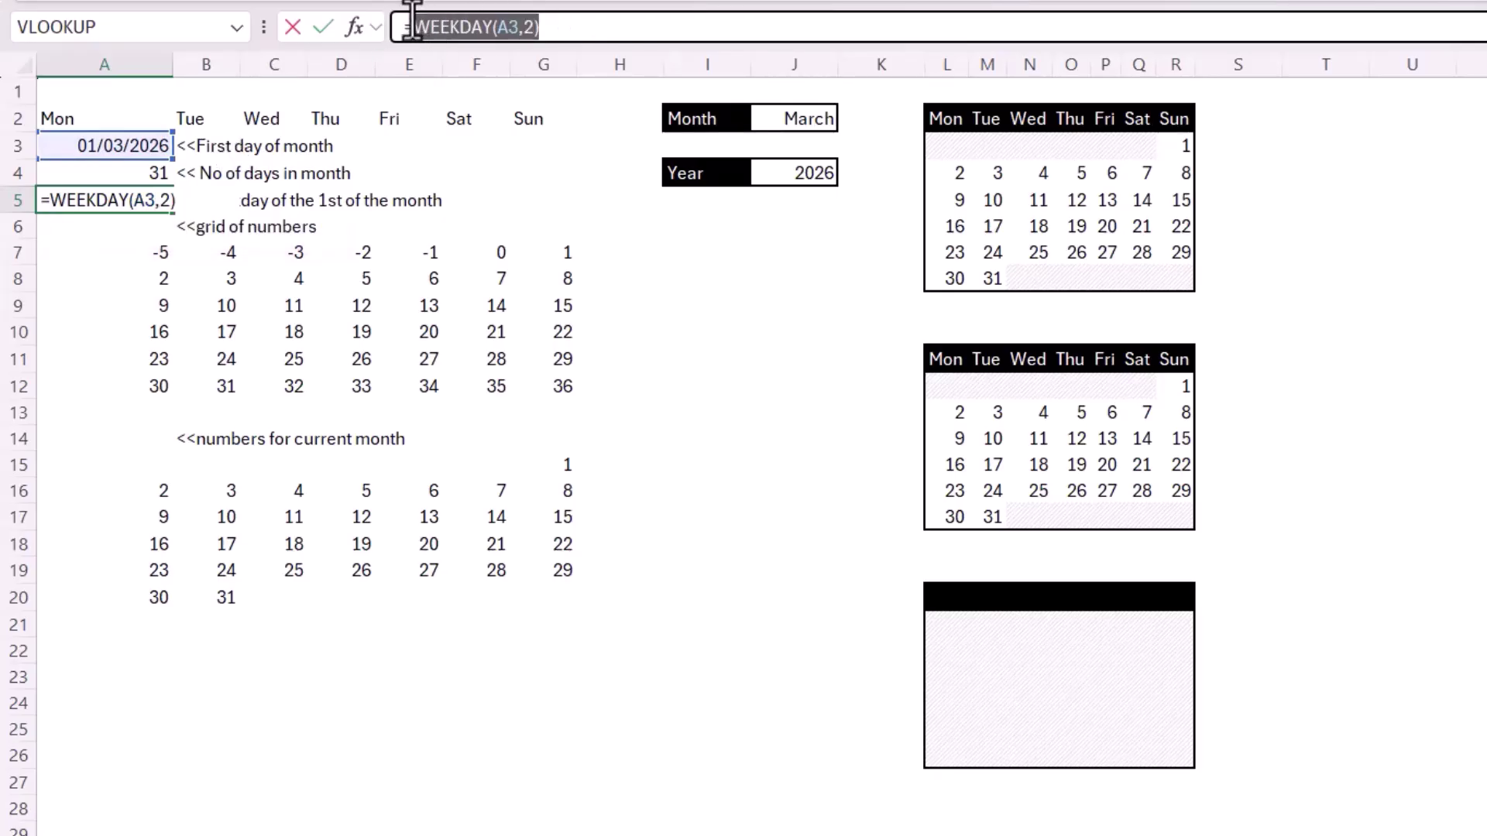
pyautogui.press('Return')
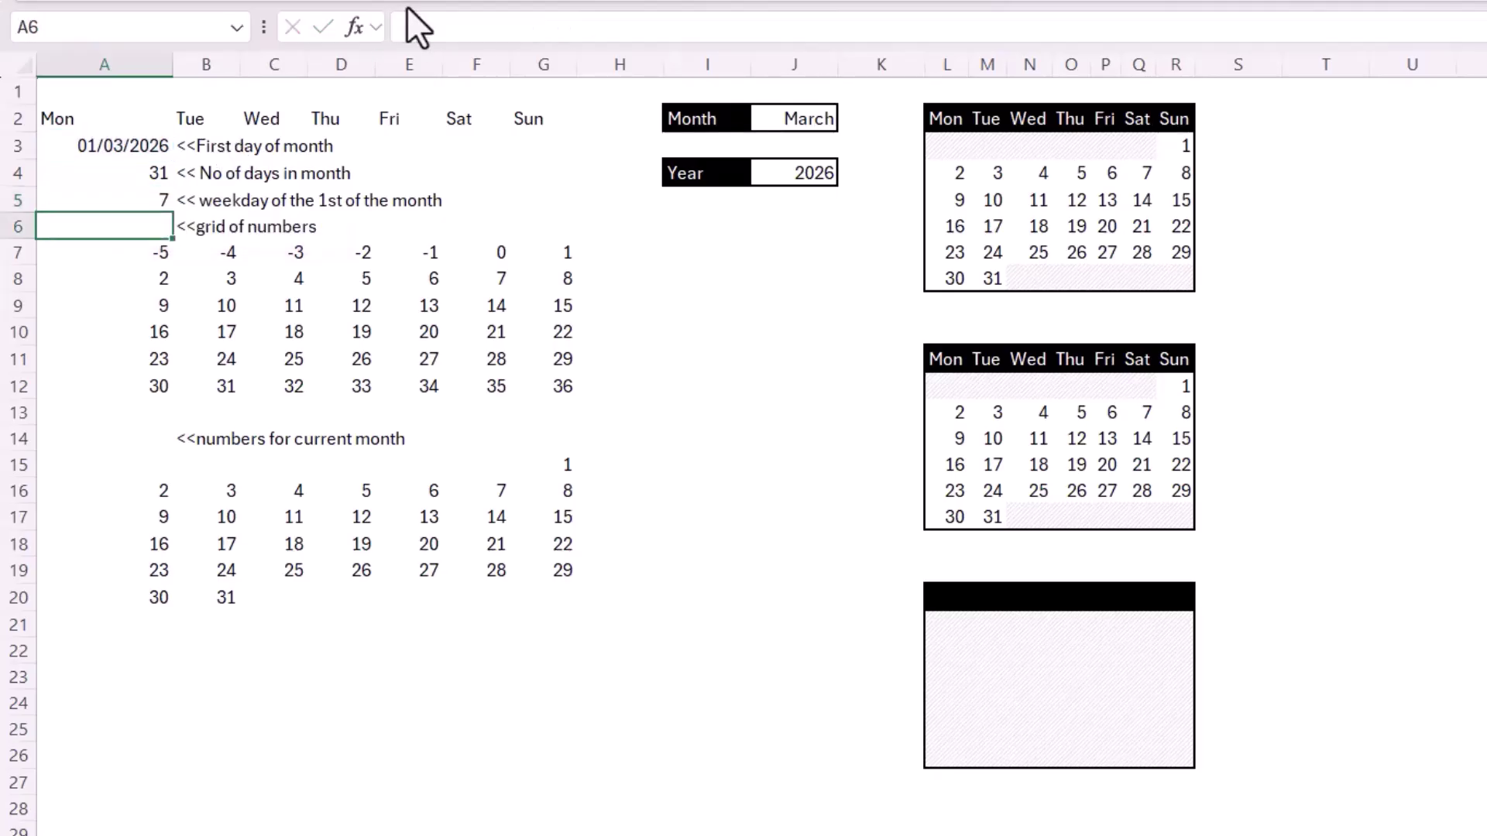
pyautogui.click(945, 387)
pyautogui.doubleClick(944, 387)
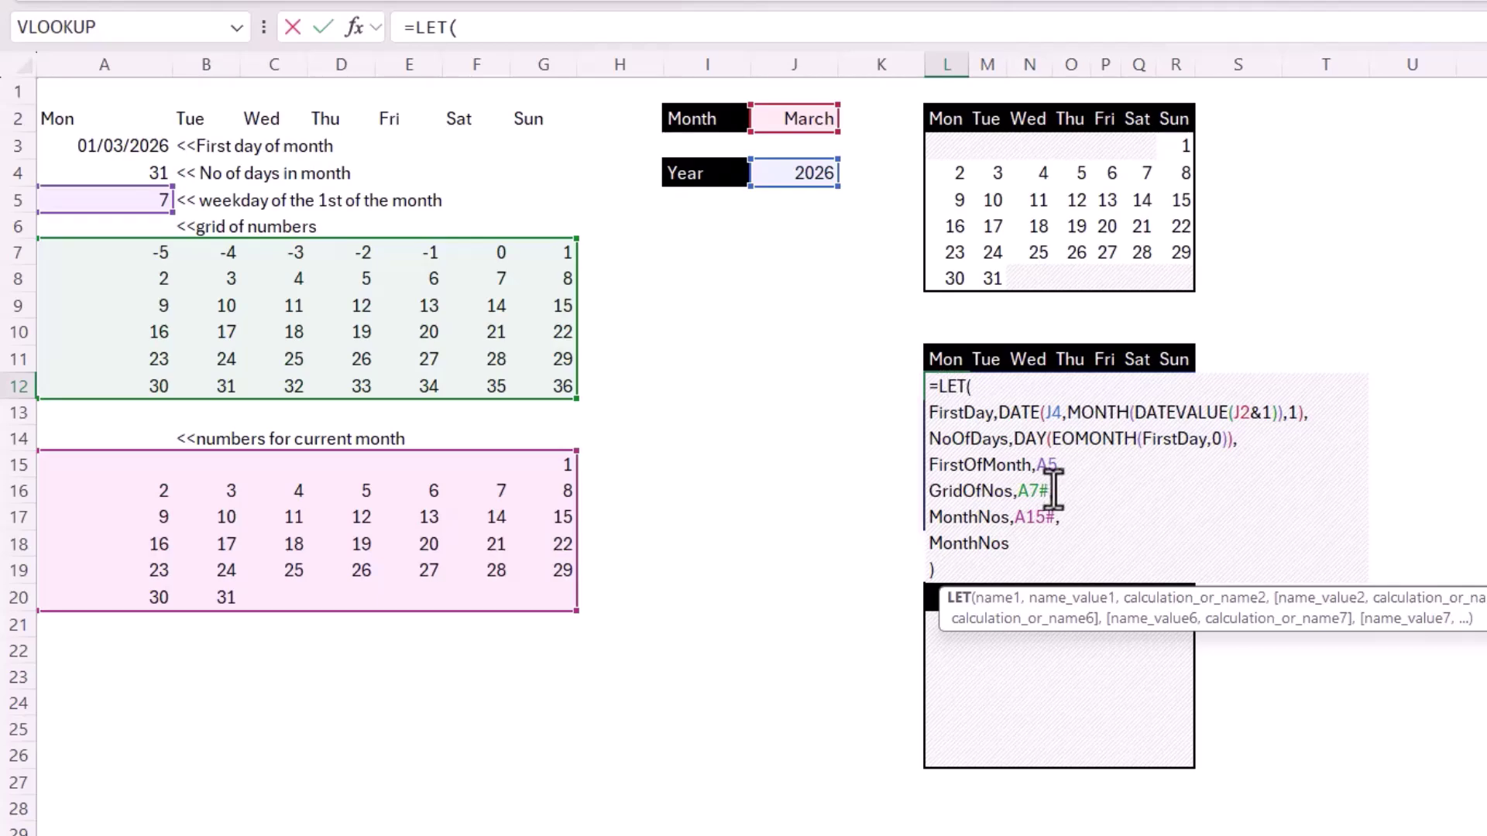
pyautogui.doubleClick(1045, 464)
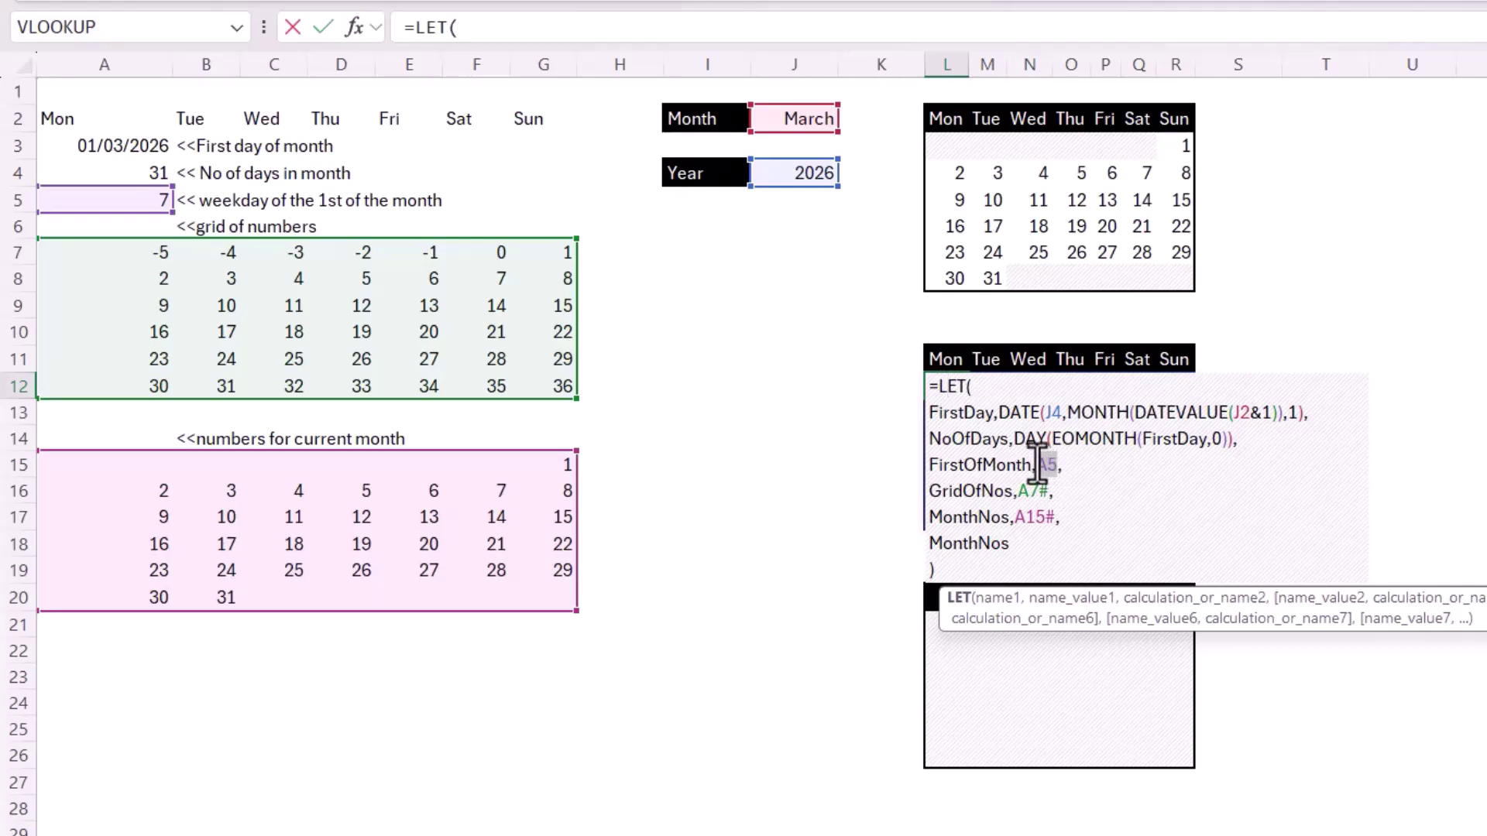
pyautogui.hotkey('ctrl', 'v')
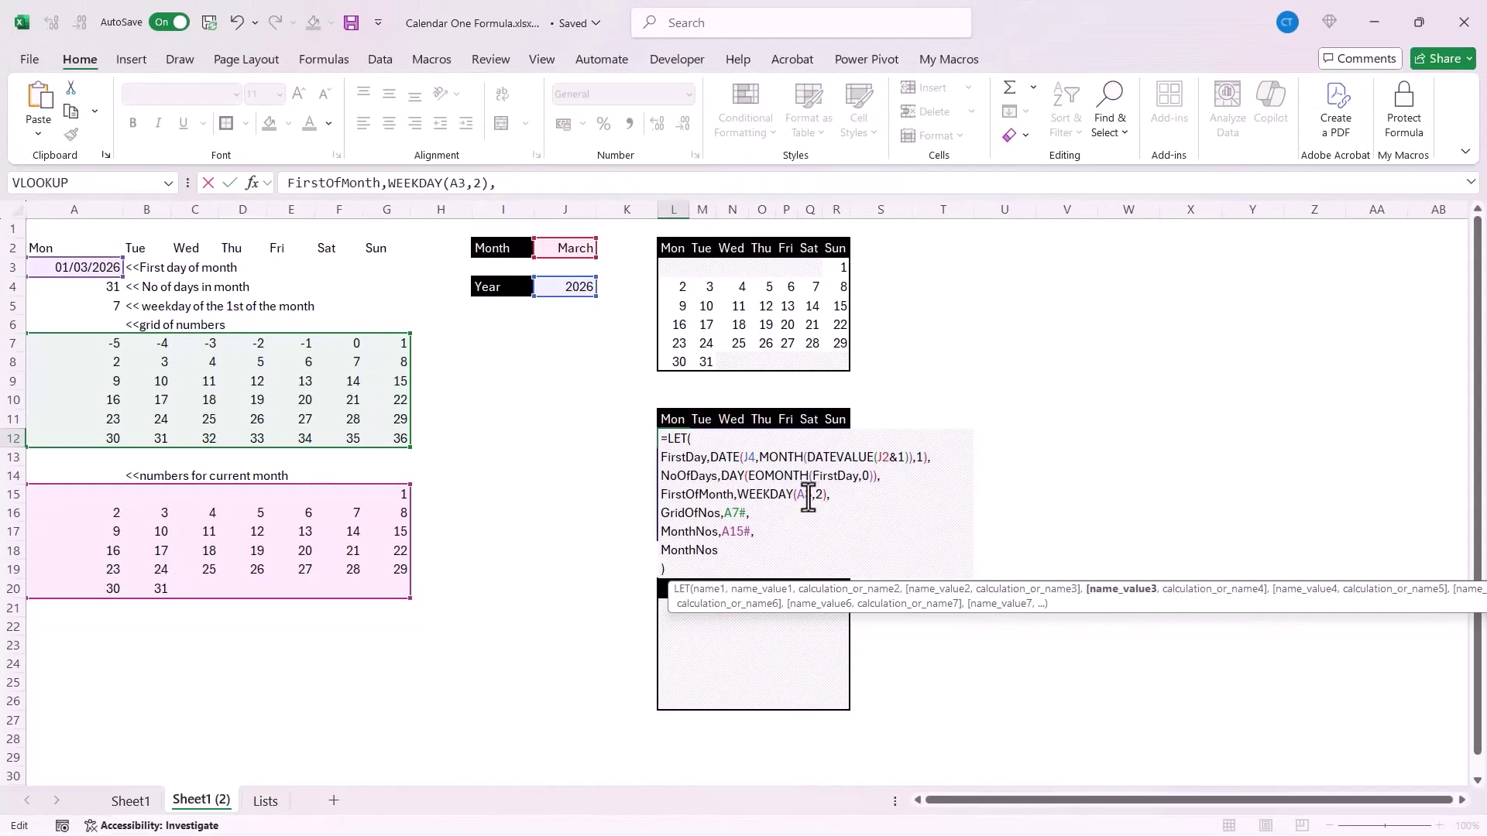
# Step: Change the WEEKDAY argument from A3 to FirstDay and commit the formula
pyautogui.doubleClick(805, 496)
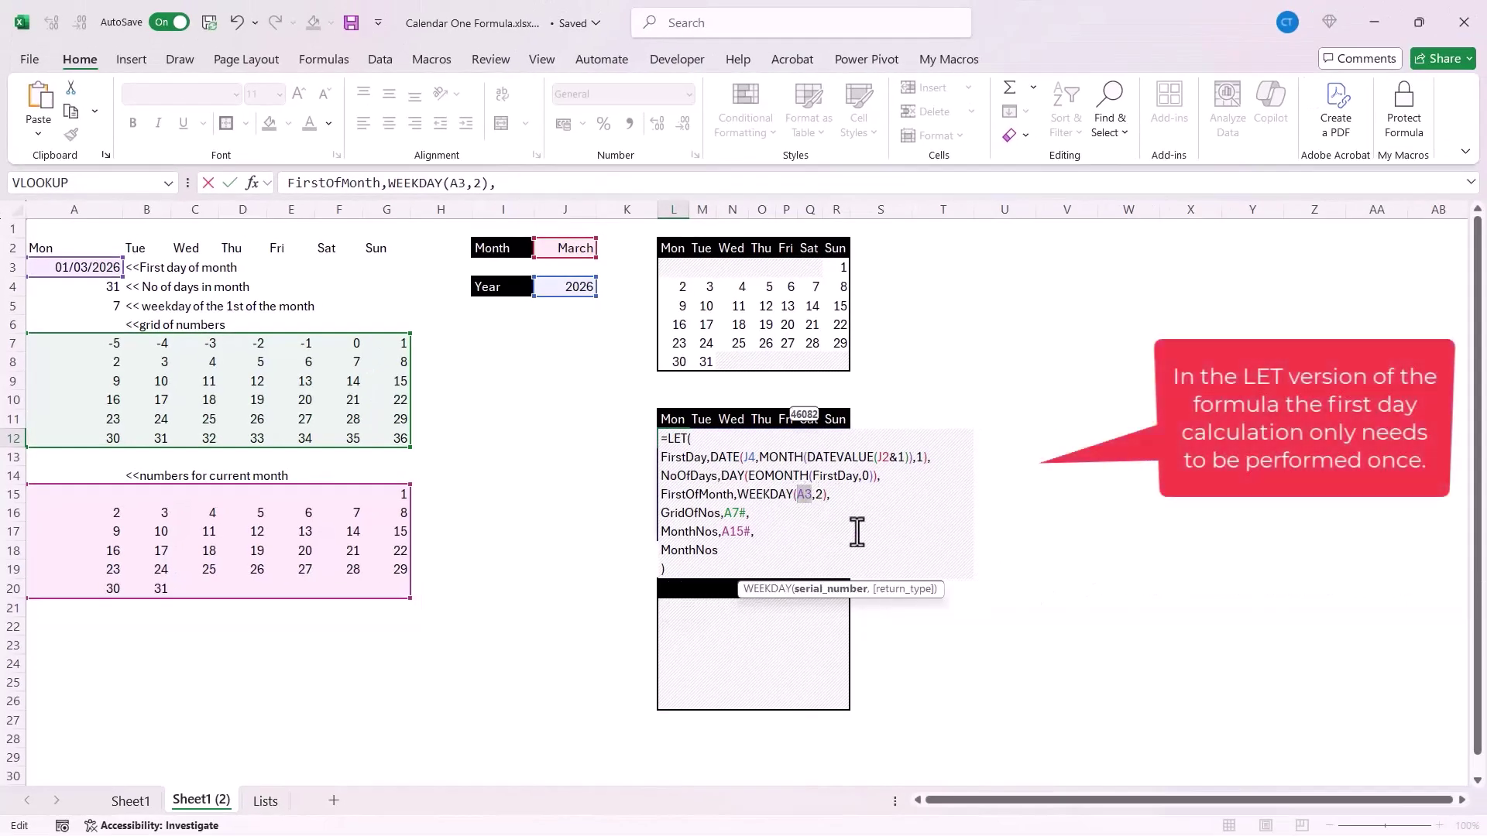
pyautogui.write('Fir')
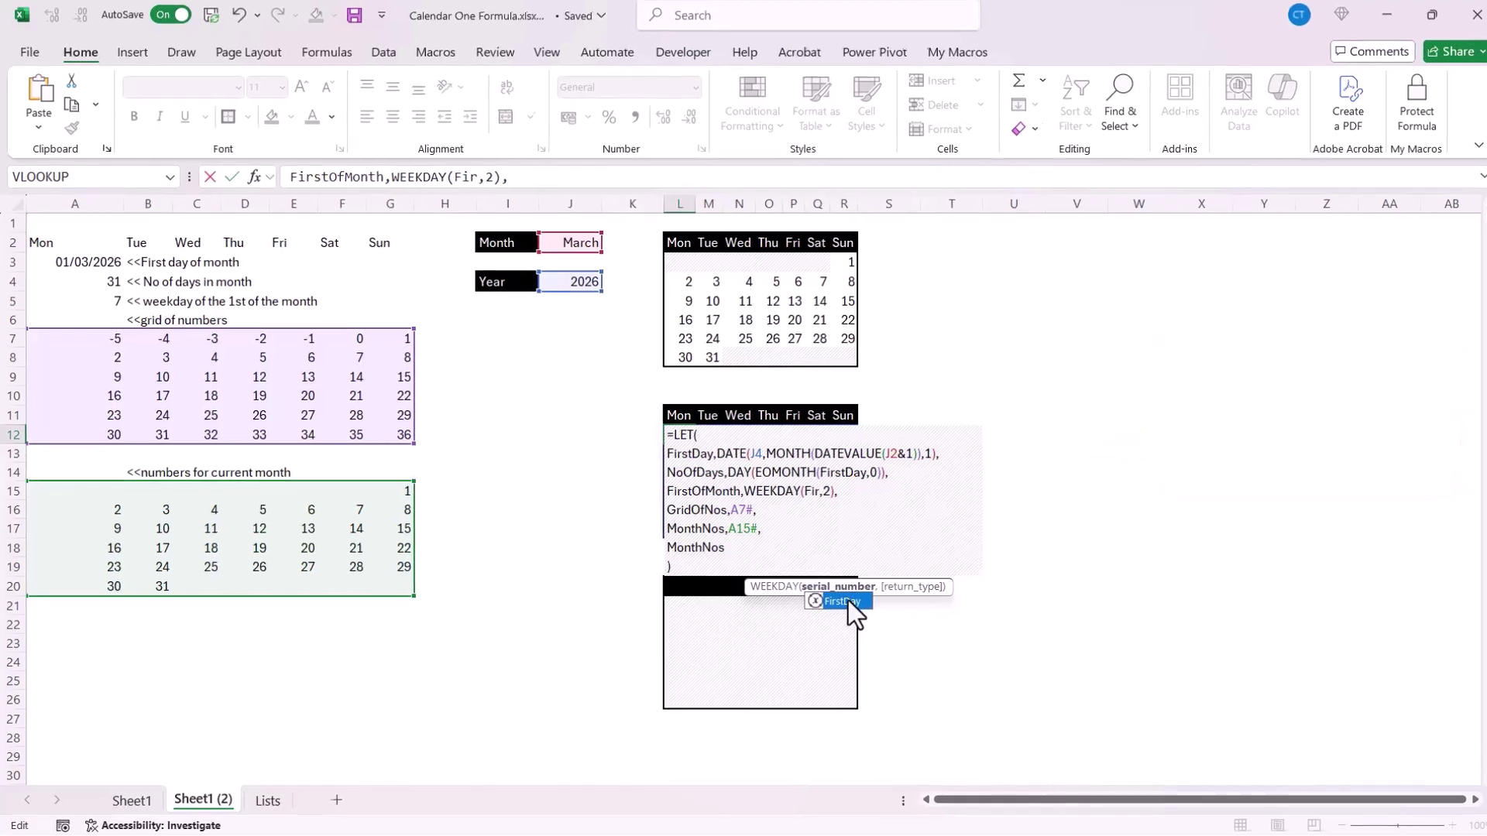
pyautogui.doubleClick(844, 601)
pyautogui.press('Return')
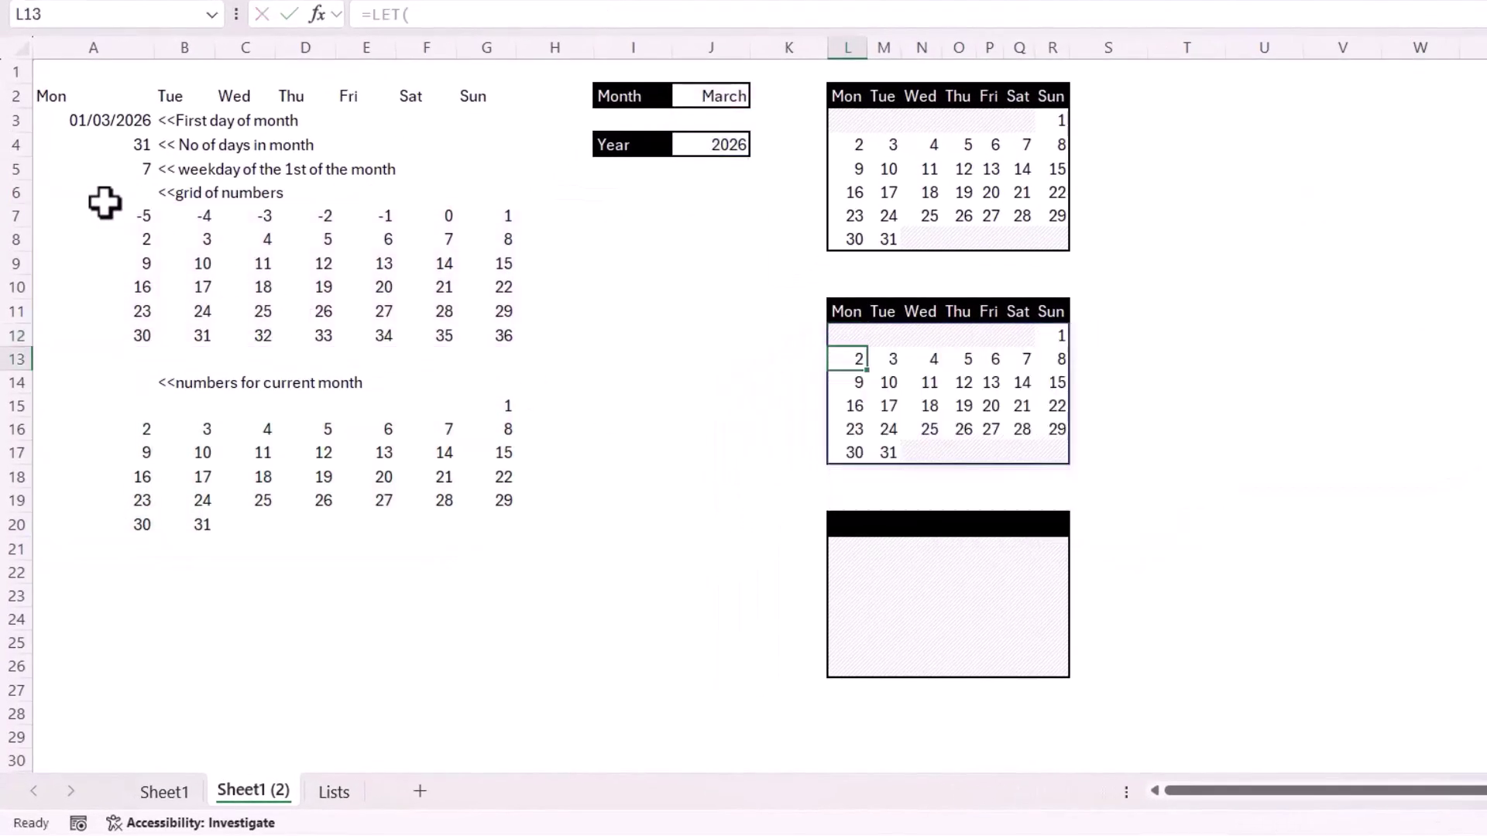
# Step: Paste A7's SEQUENCE(6,7,2-A5) formula over A7# in the GridOfNos line
pyautogui.click(114, 192)
pyautogui.click(149, 211)
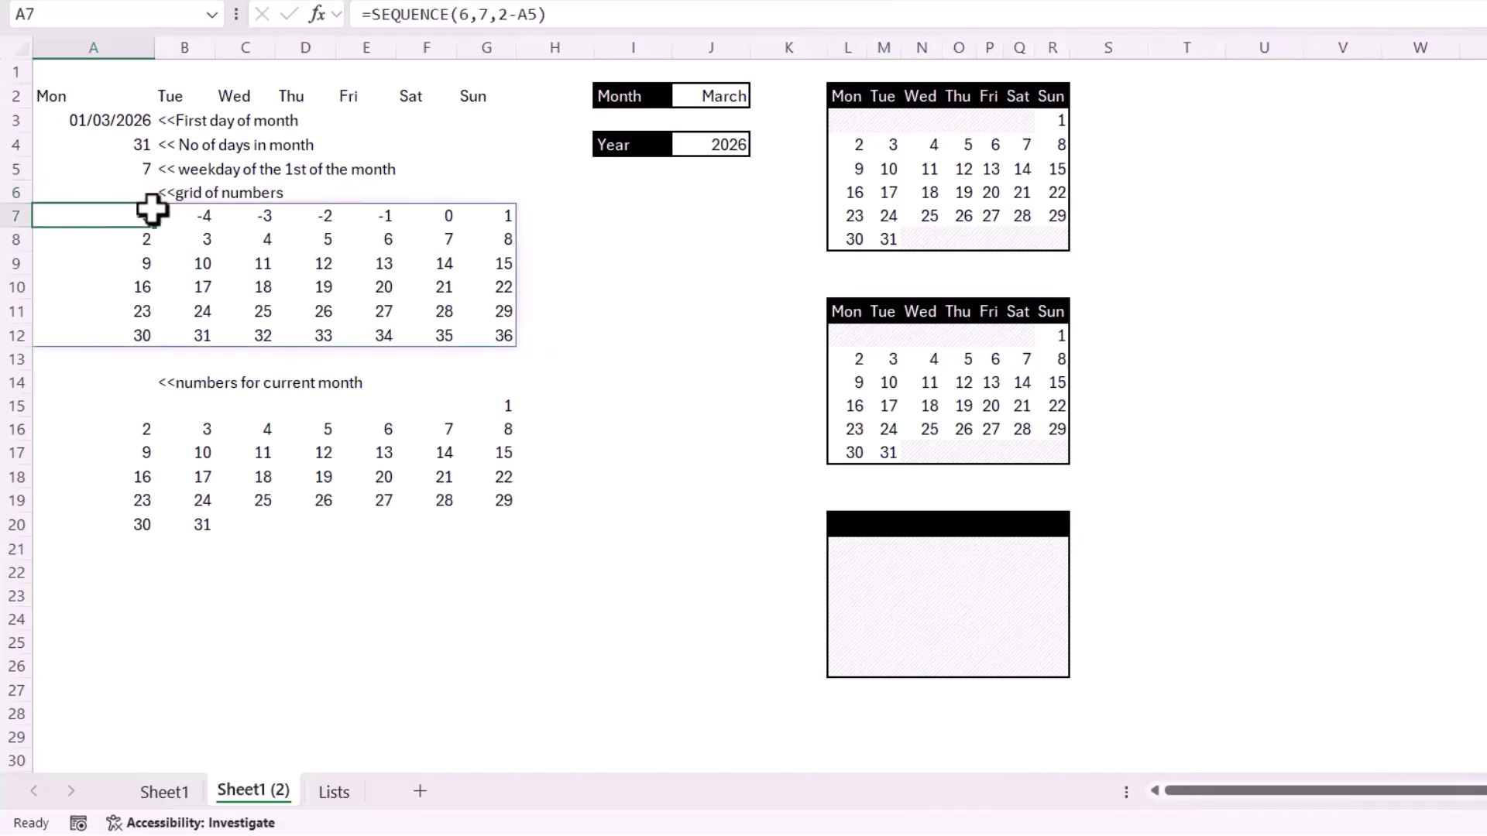
pyautogui.moveTo(592, 14); pyautogui.dragTo(368, 14)
pyautogui.hotkey('ctrl', 'c')
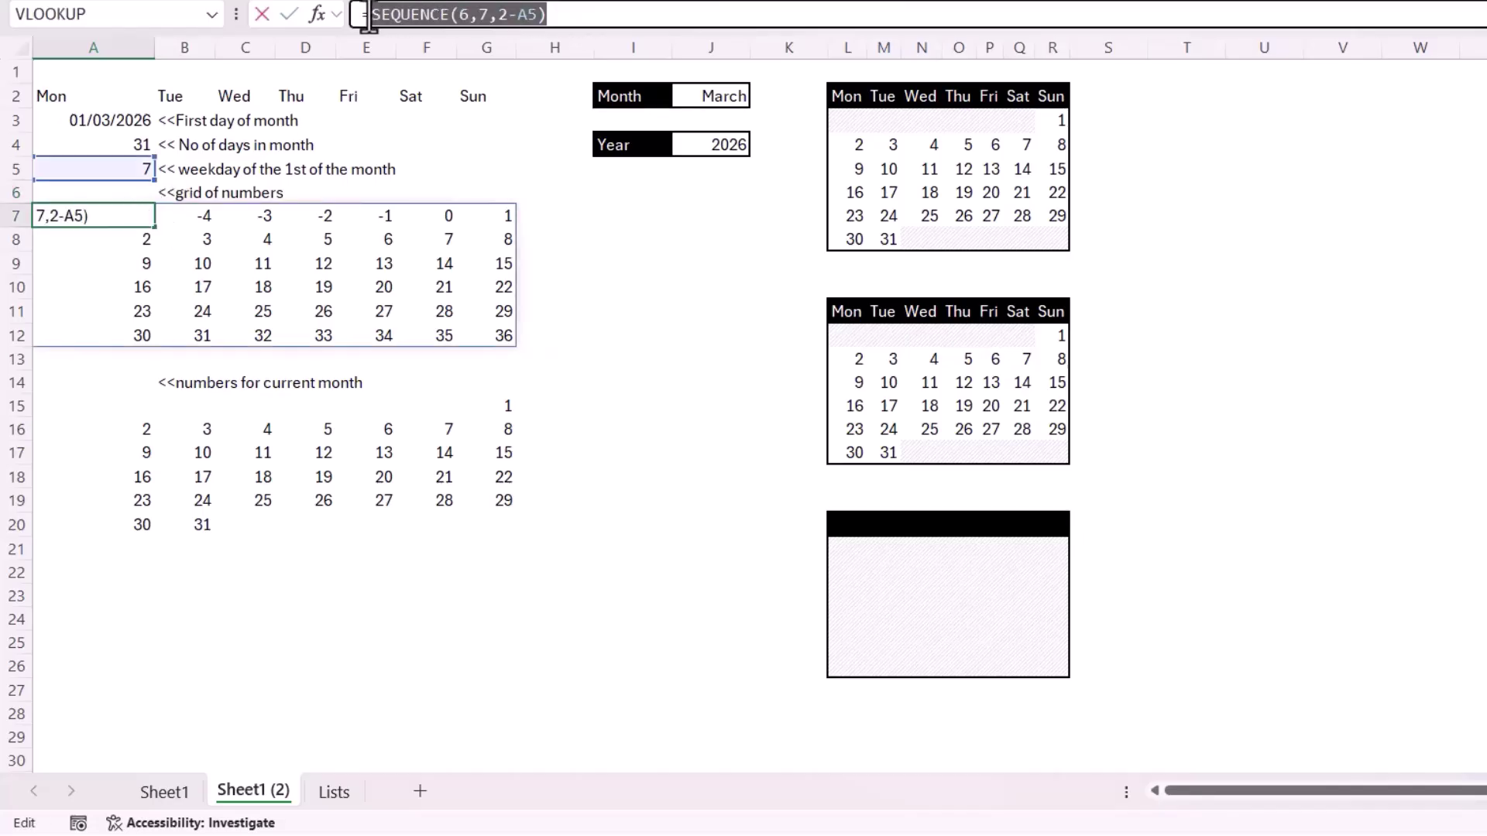
pyautogui.press('Return')
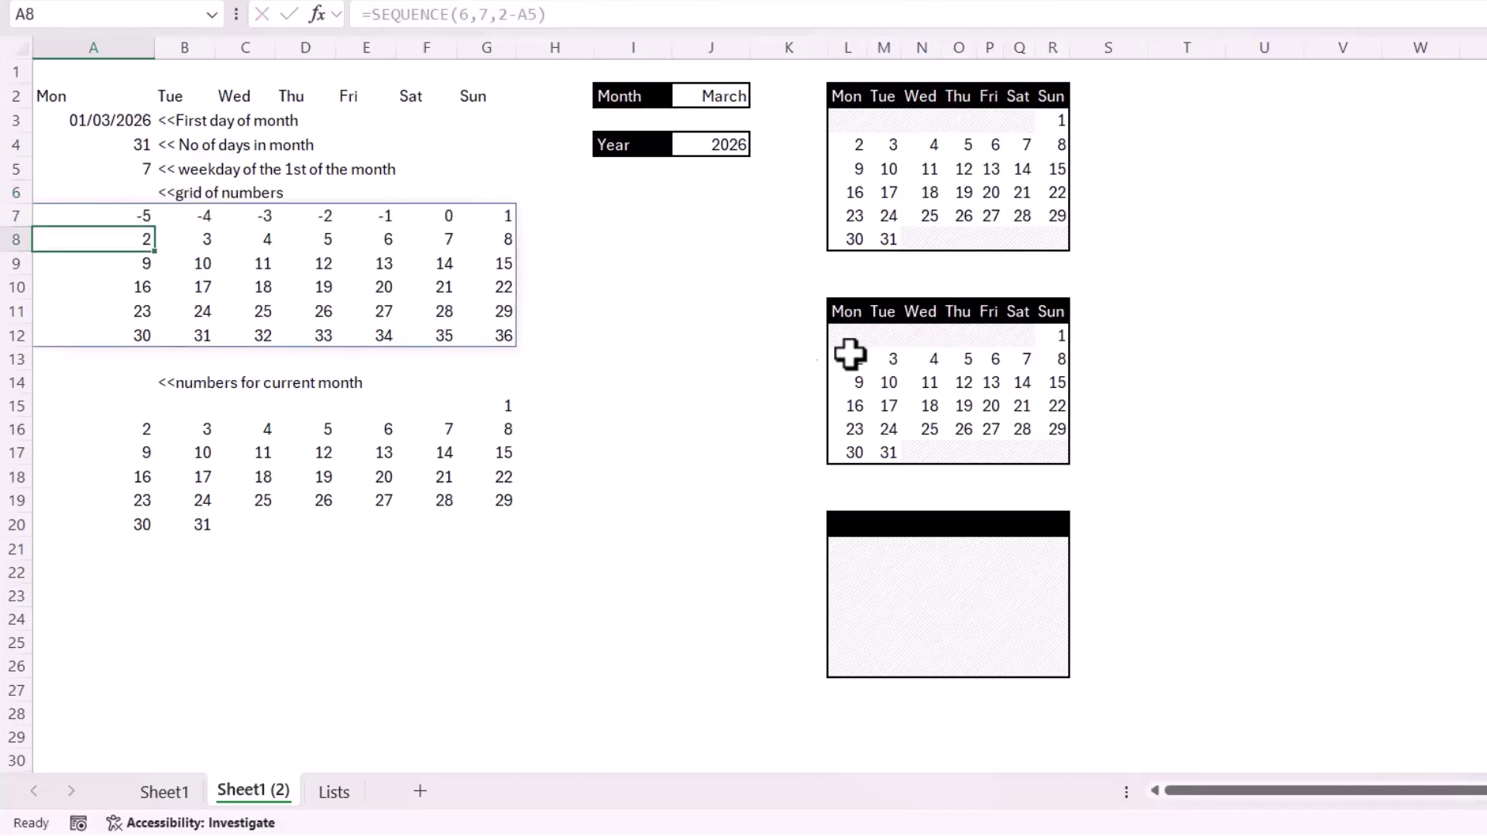
pyautogui.doubleClick(855, 337)
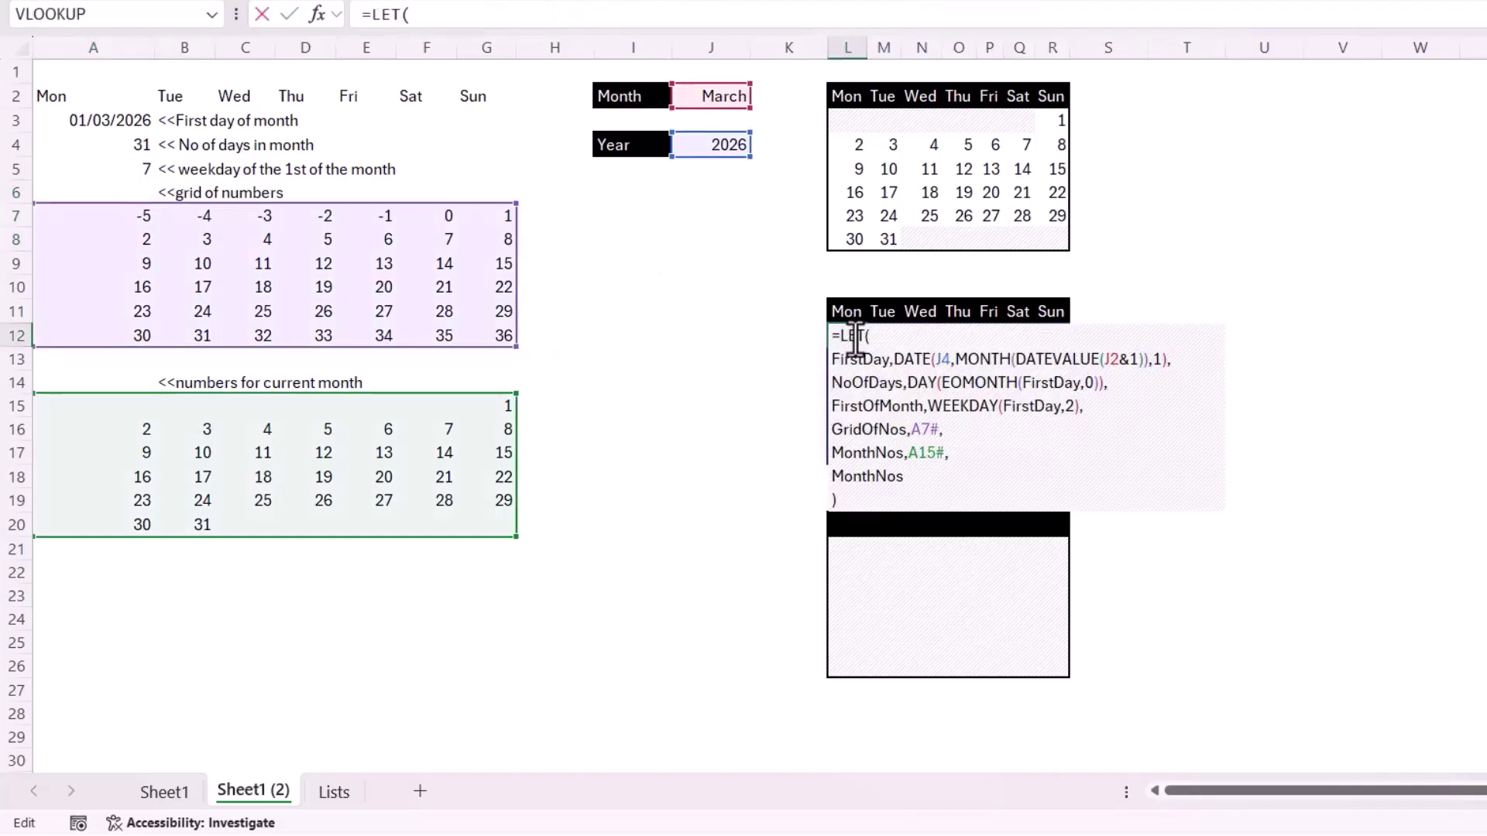
pyautogui.doubleClick(925, 430)
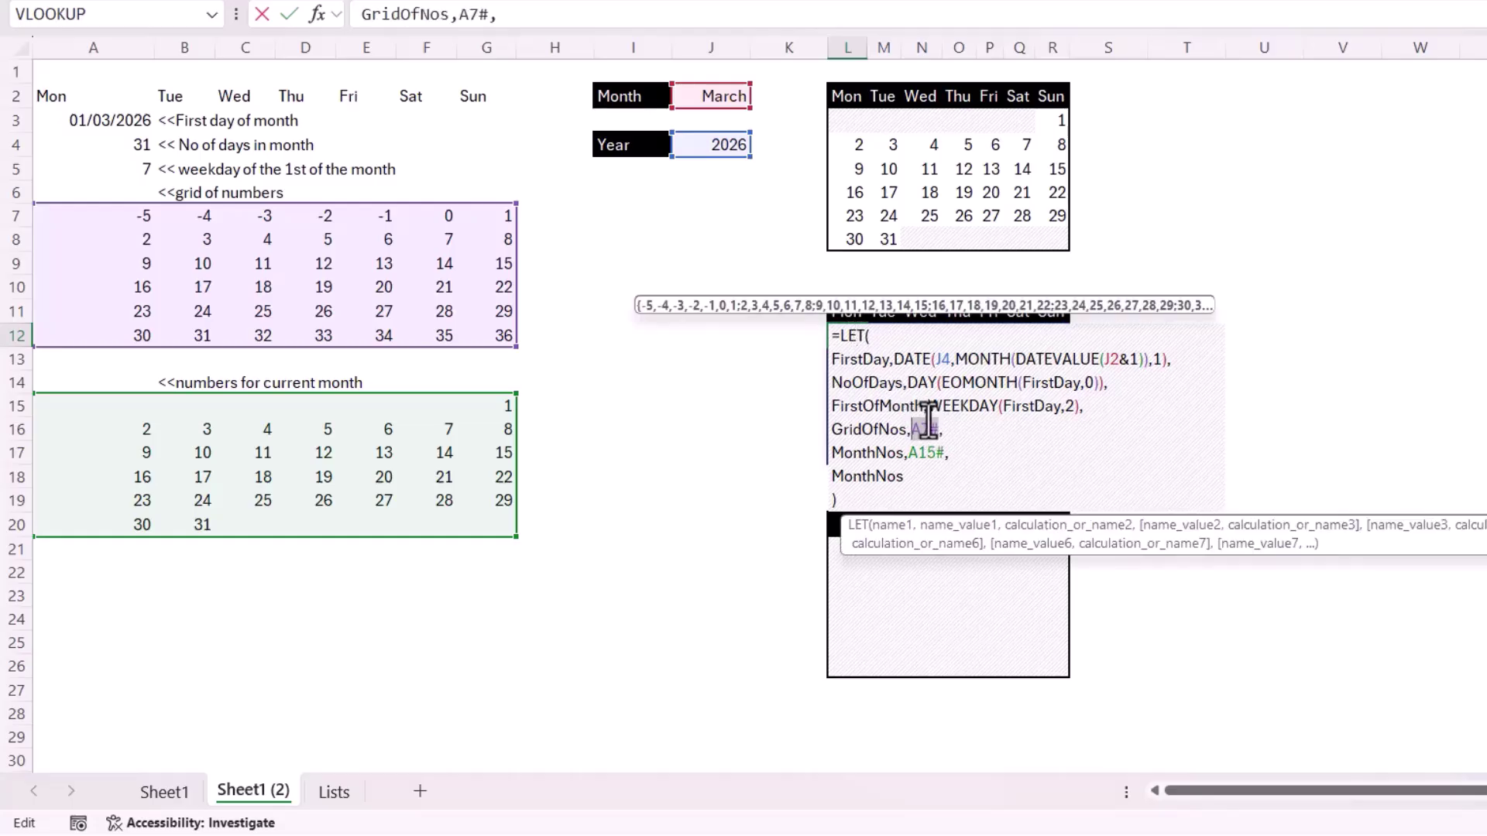
pyautogui.hotkey('ctrl', 'v')
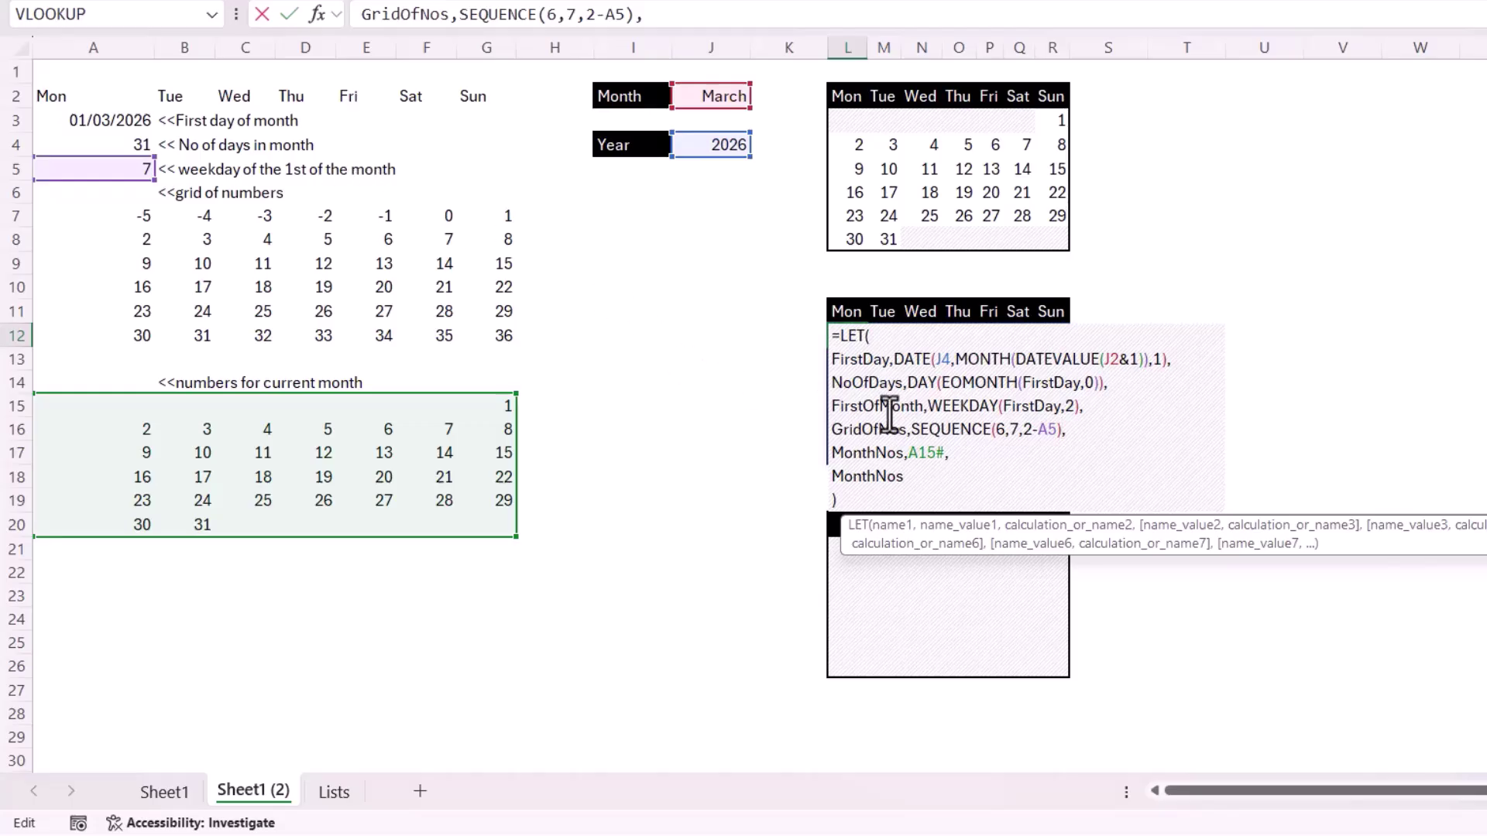
# Step: Replace A5 inside SEQUENCE with FirstOfMonth and commit the formula
pyautogui.click(1058, 431)
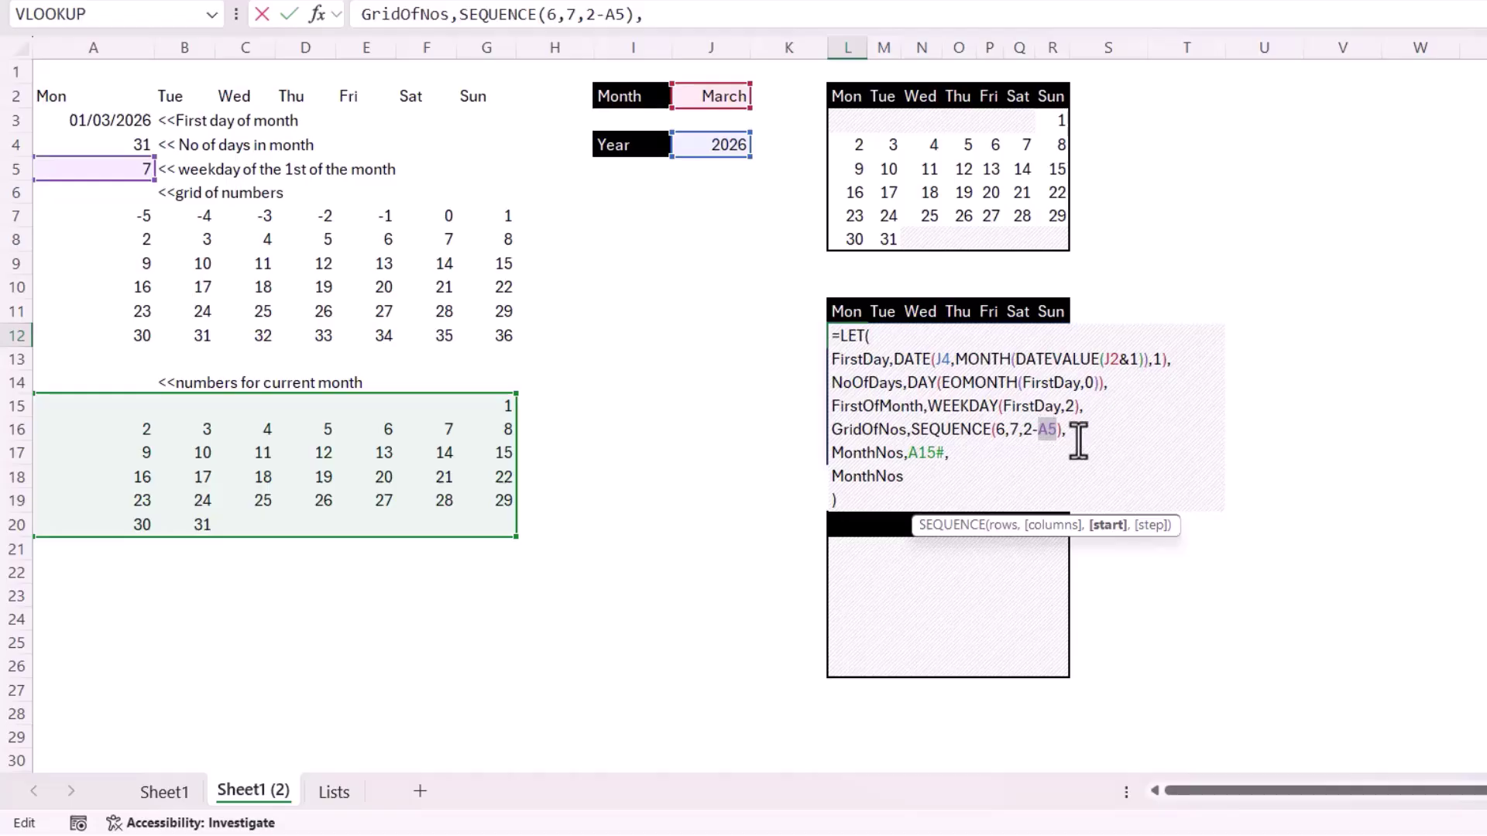
pyautogui.write('F')
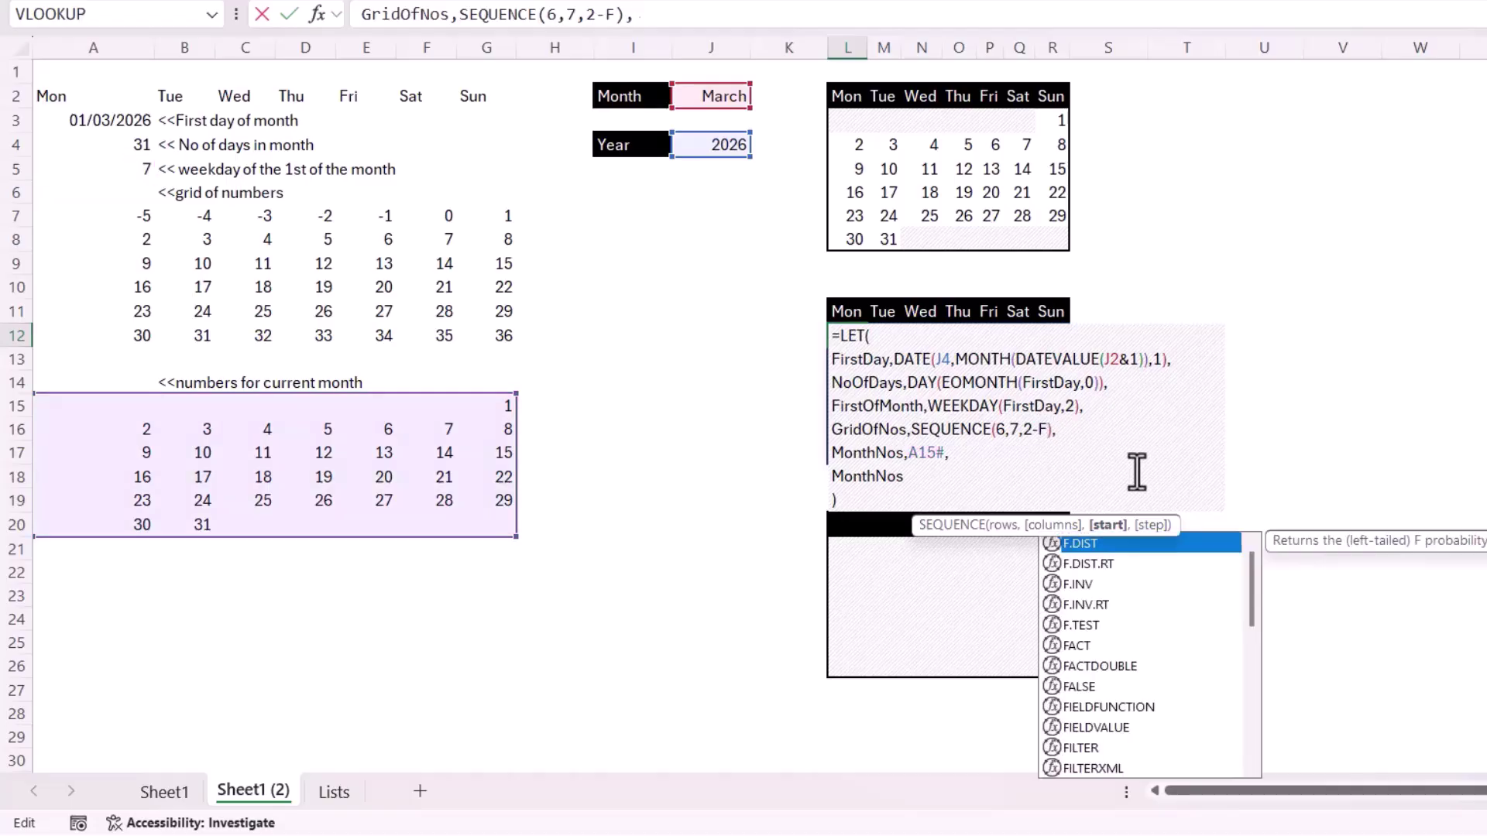
pyautogui.write('irst')
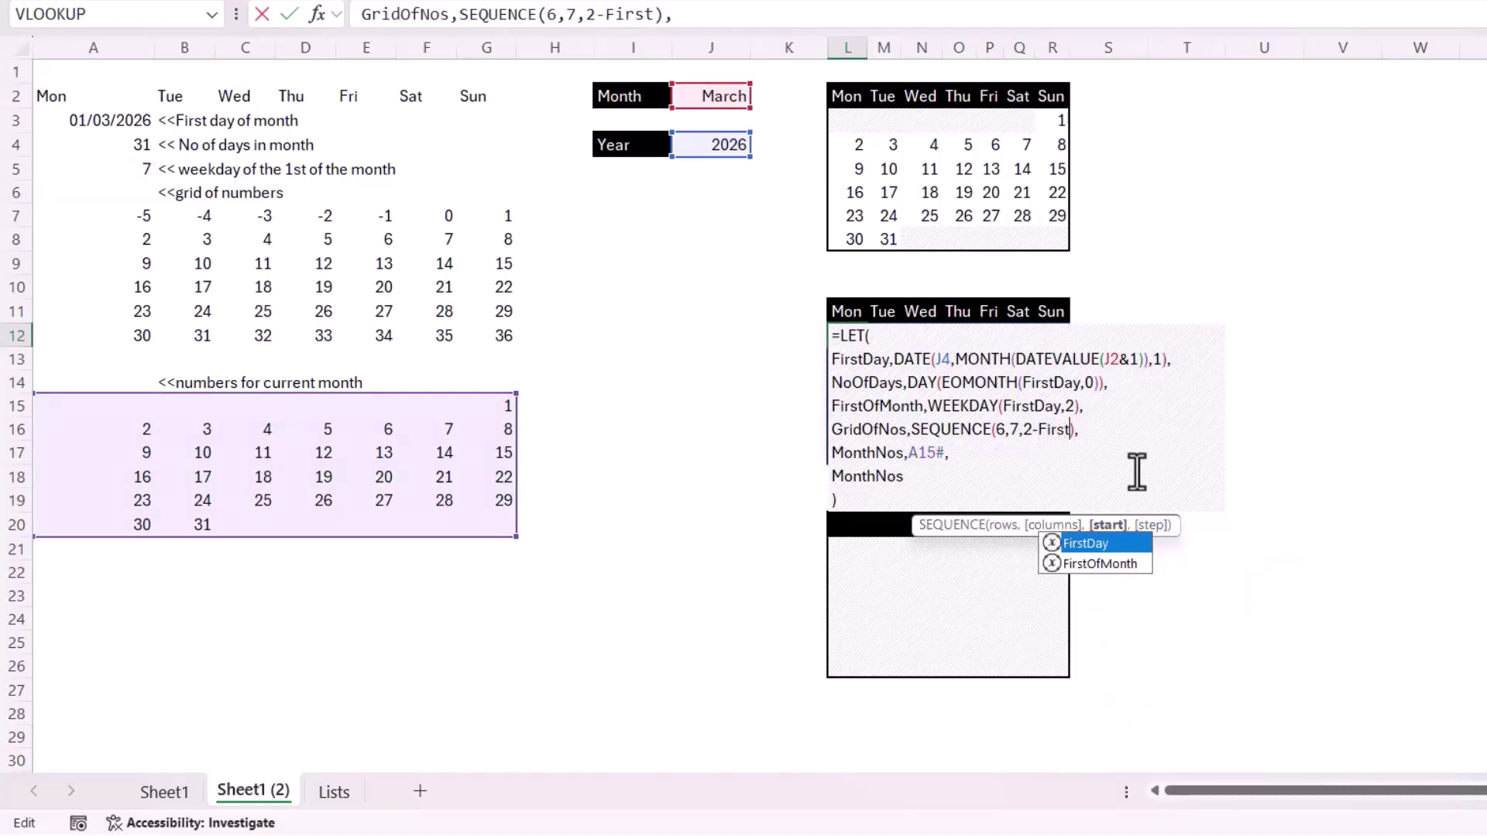
pyautogui.doubleClick(1099, 563)
pyautogui.press('Return')
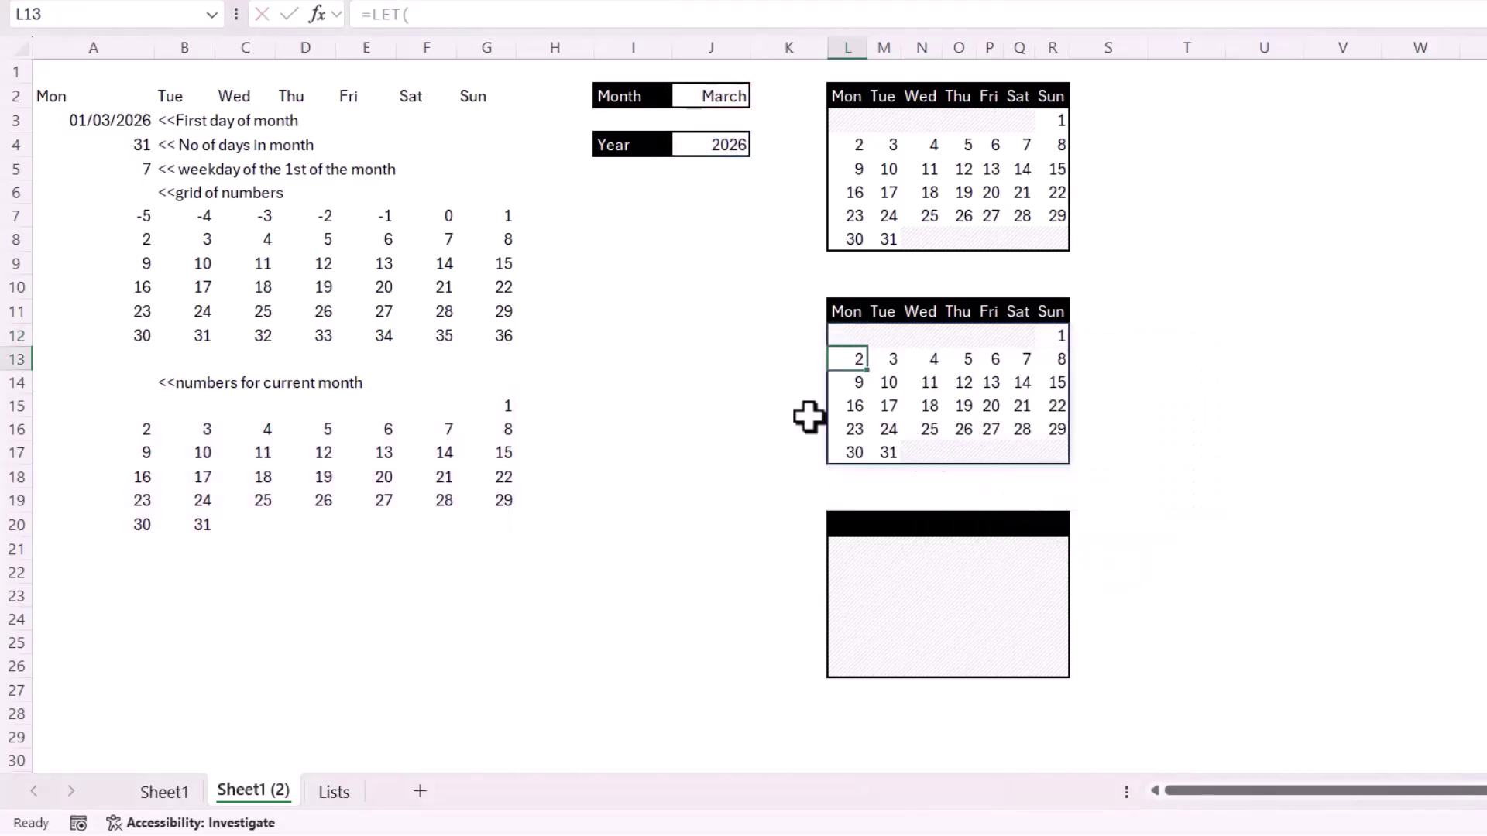
# Step: Paste A15's IF formula in place of A15# in the MonthNos line of L12's LET formula
pyautogui.click(90, 384)
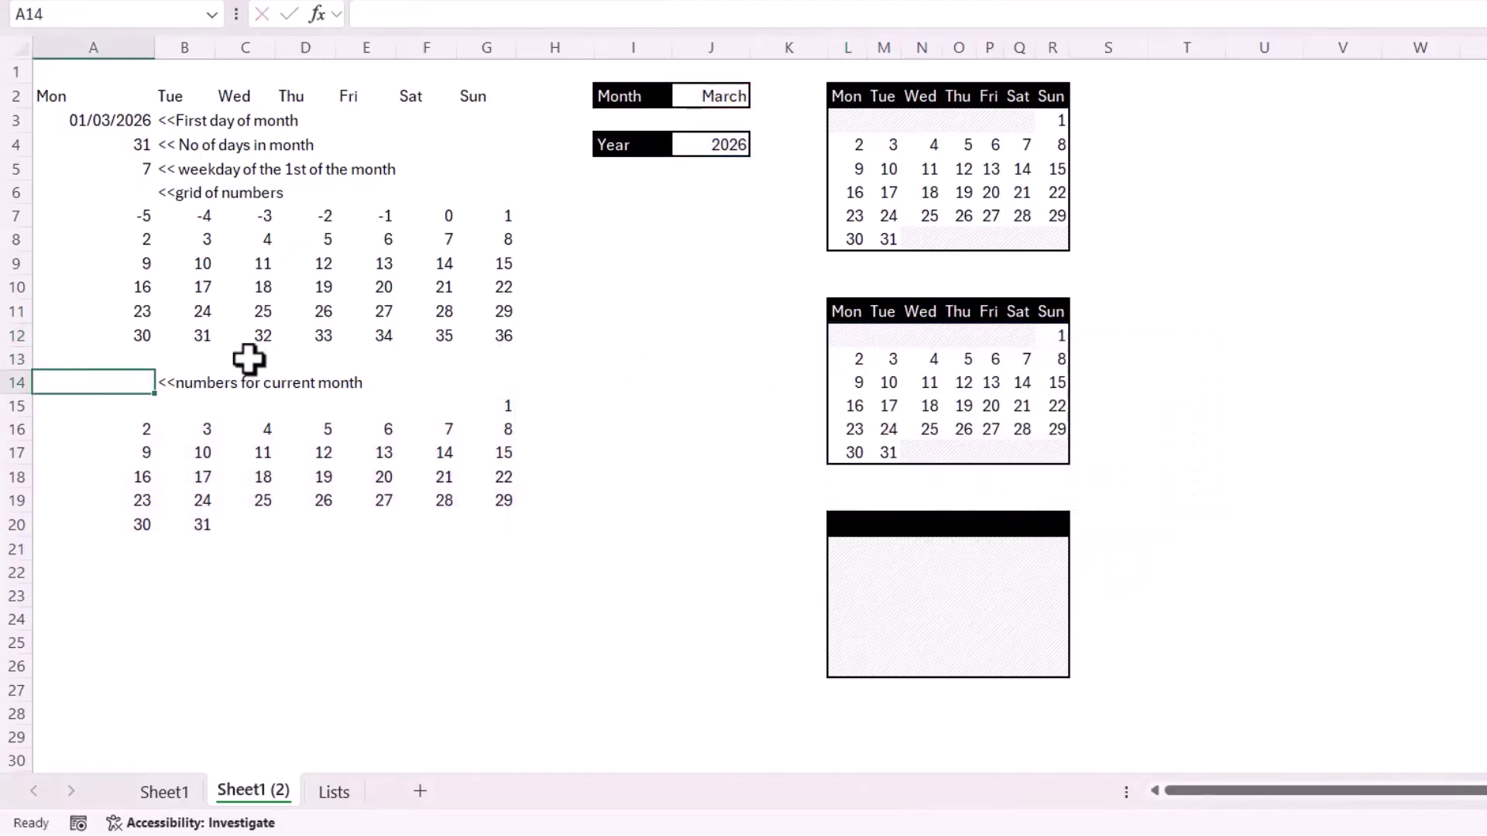
pyautogui.click(123, 409)
pyautogui.moveTo(667, 17); pyautogui.dragTo(364, 17)
pyautogui.hotkey('ctrl', 'c')
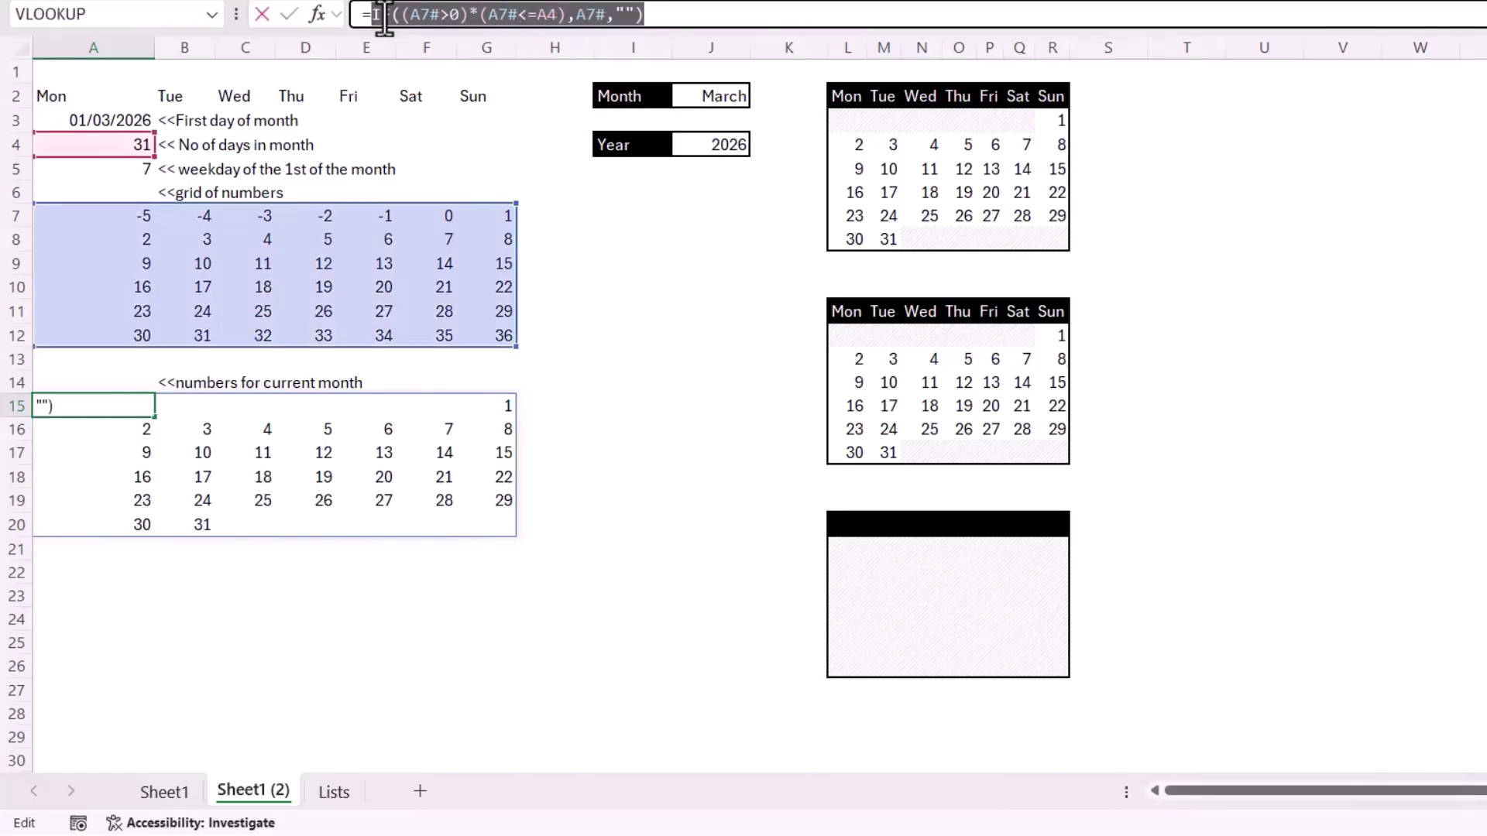
pyautogui.press('Return')
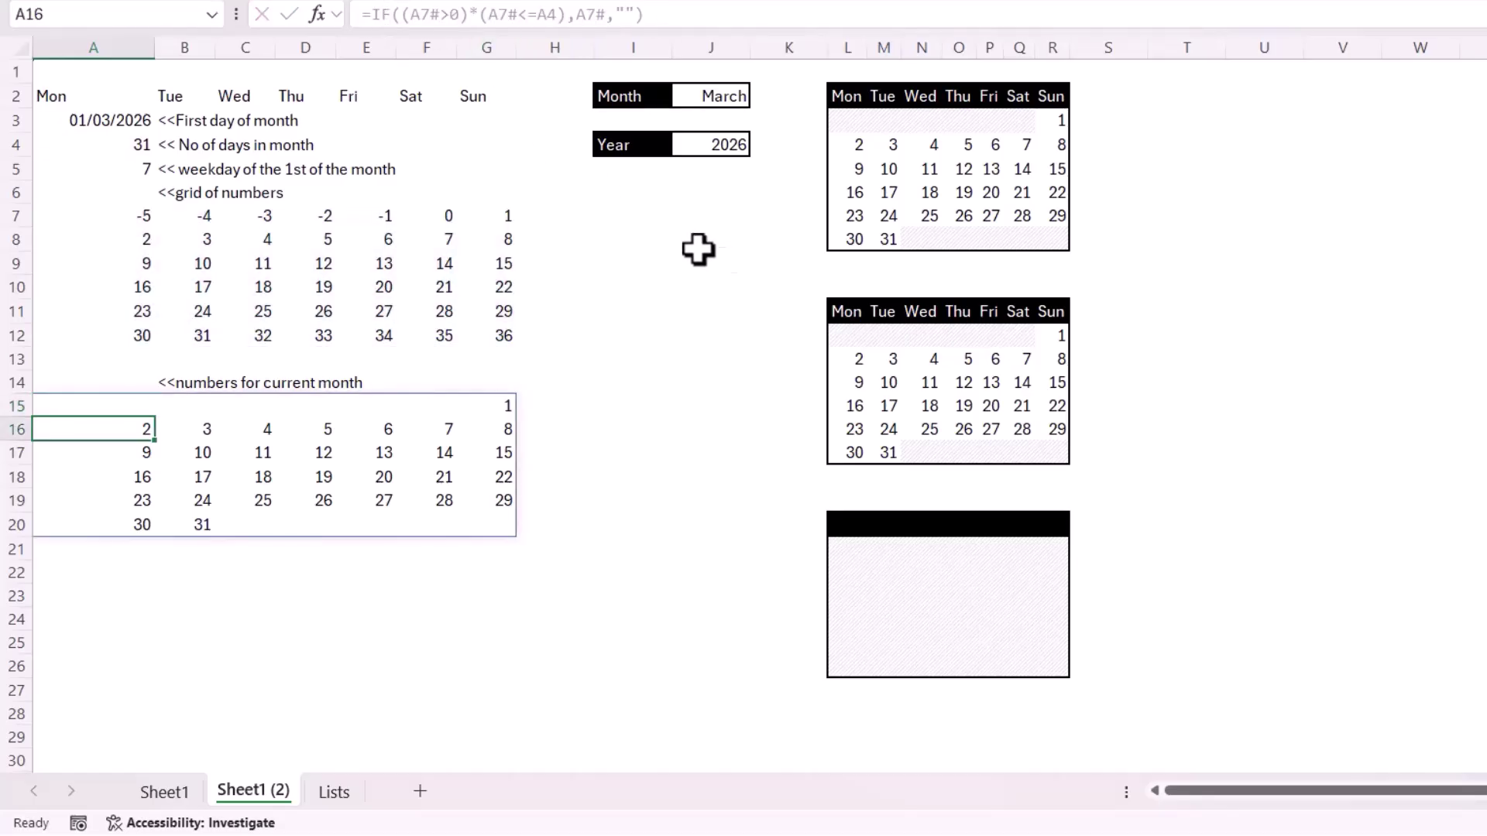
pyautogui.click(855, 346)
pyautogui.doubleClick(855, 346)
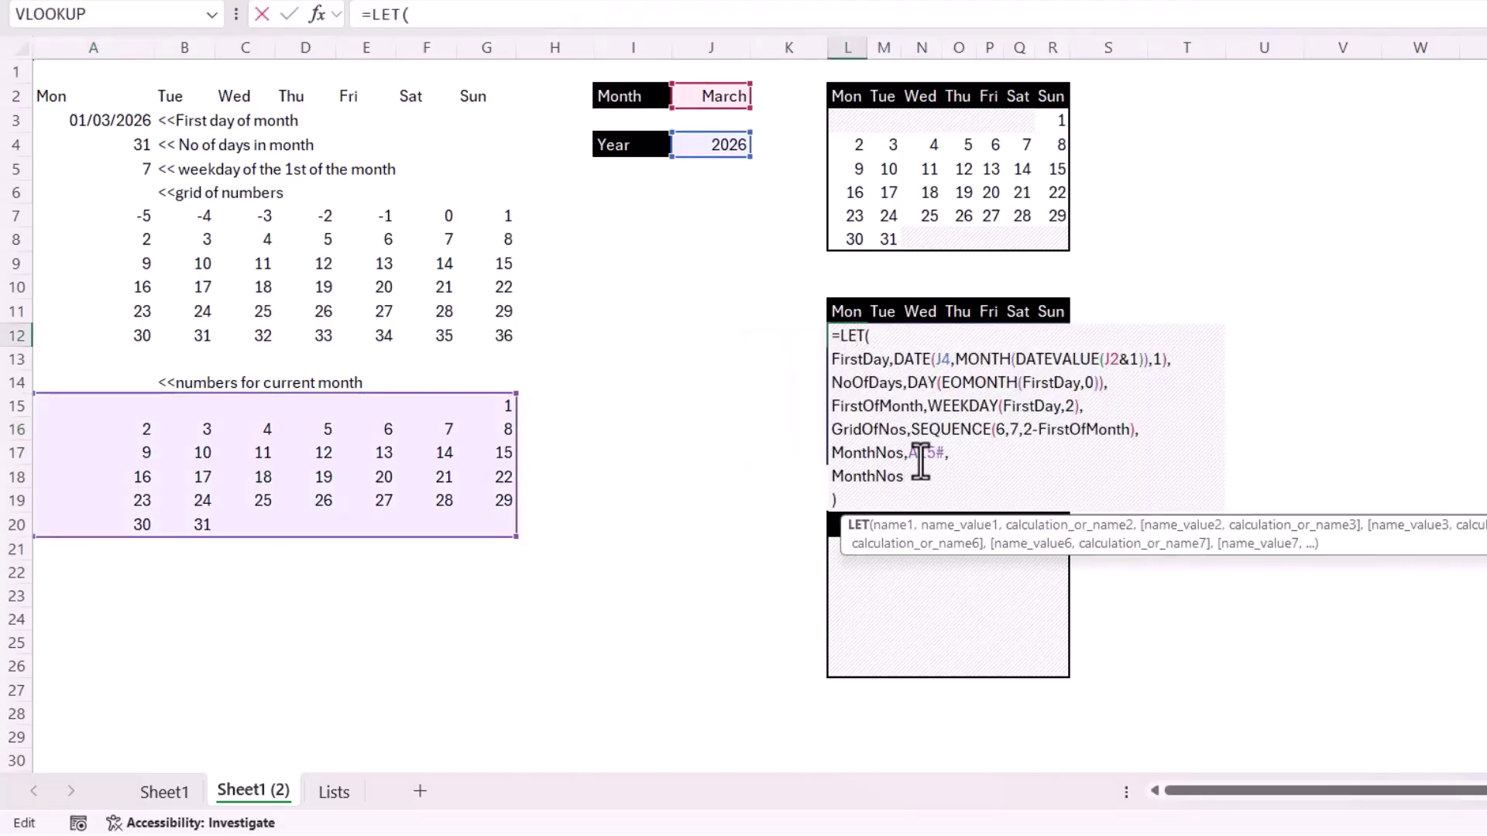
pyautogui.moveTo(910, 453); pyautogui.dragTo(941, 457)
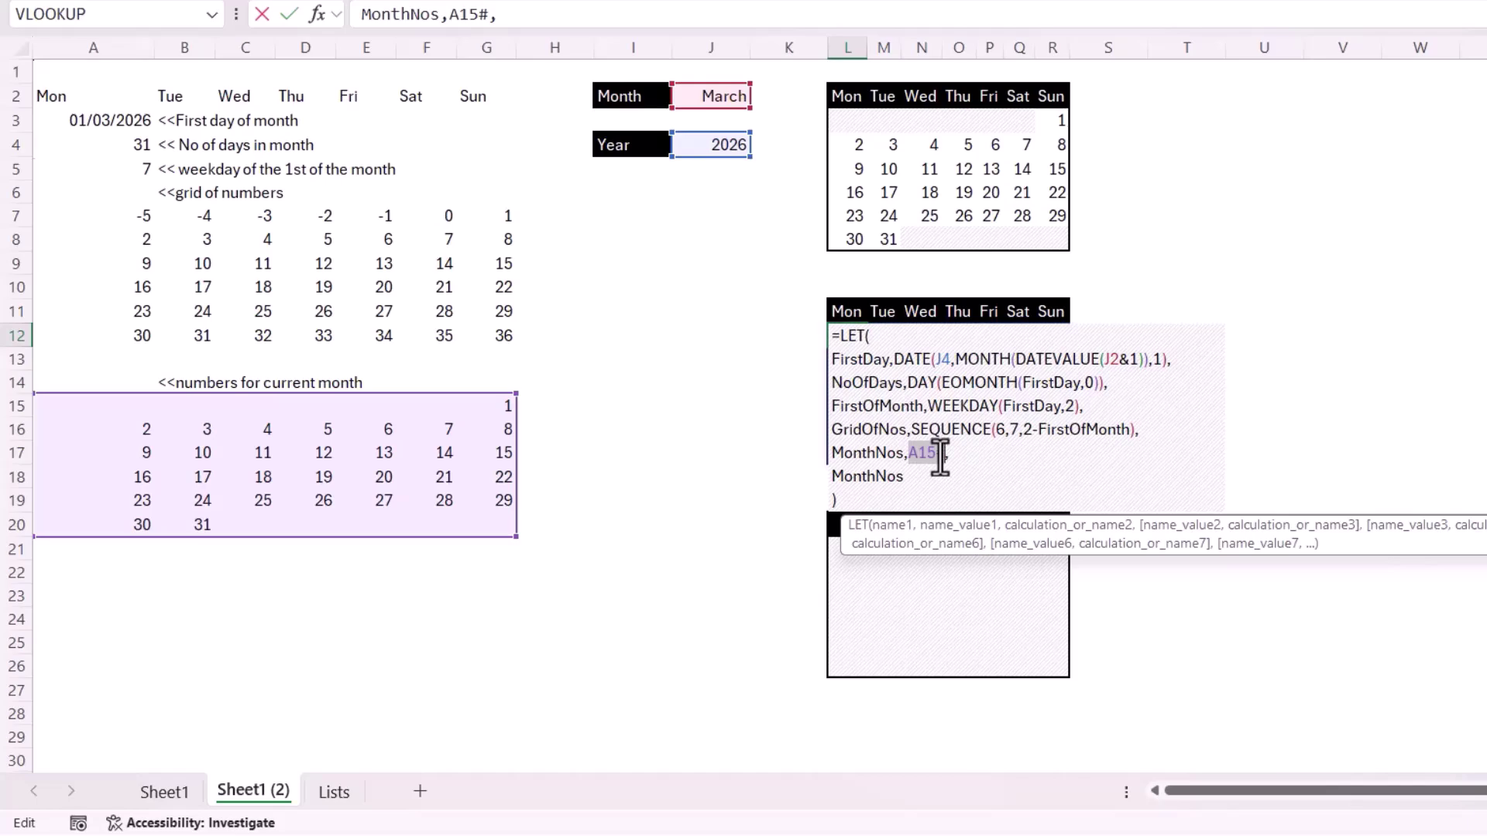
pyautogui.hotkey('ctrl', 'v')
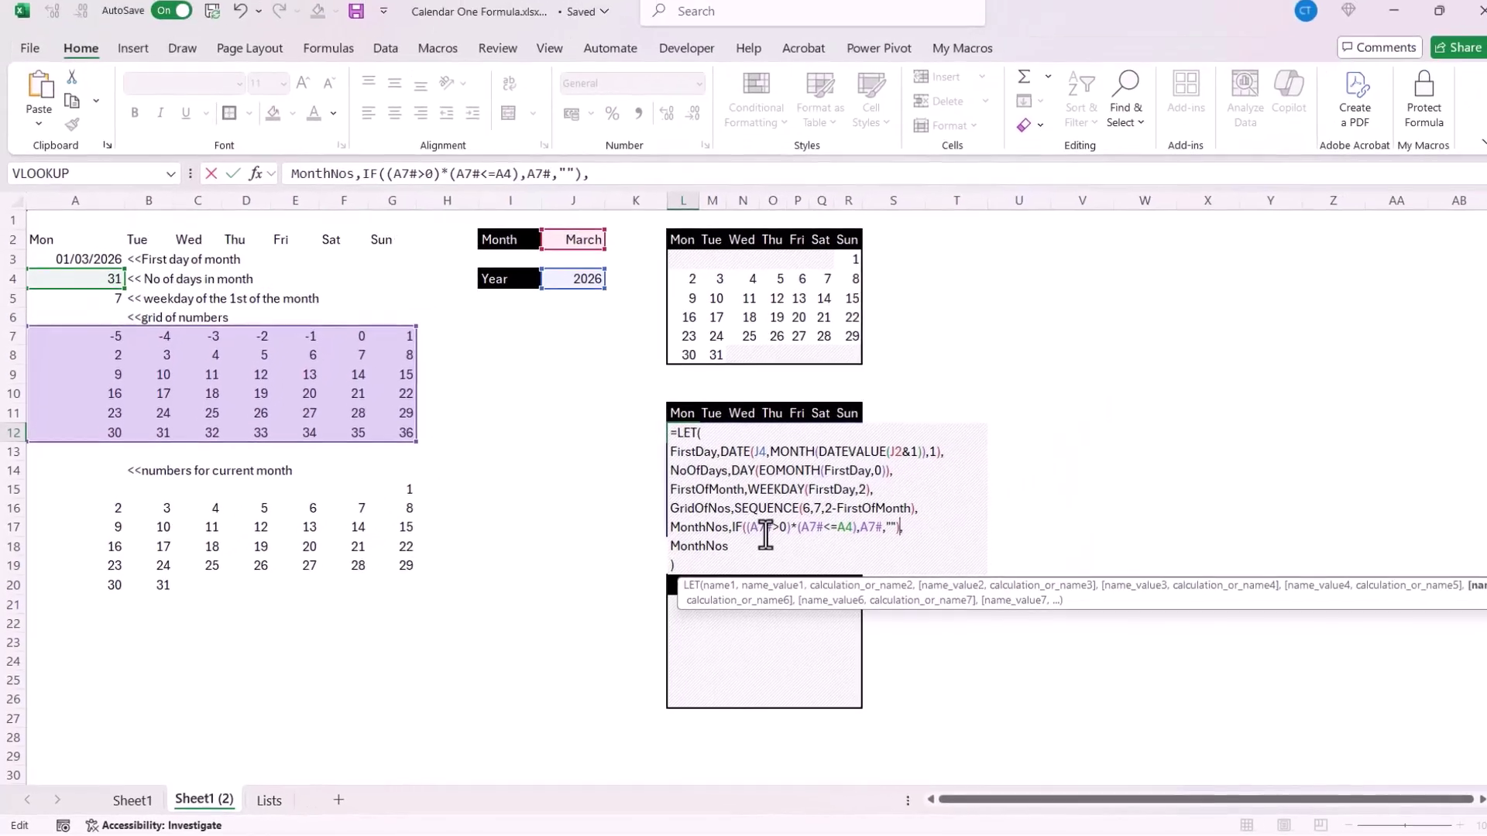
# Step: Swap each A7# for GridOfNos and A4 for NoOfDays, then commit the formula
pyautogui.doubleClick(754, 539)
pyautogui.write('Gr')
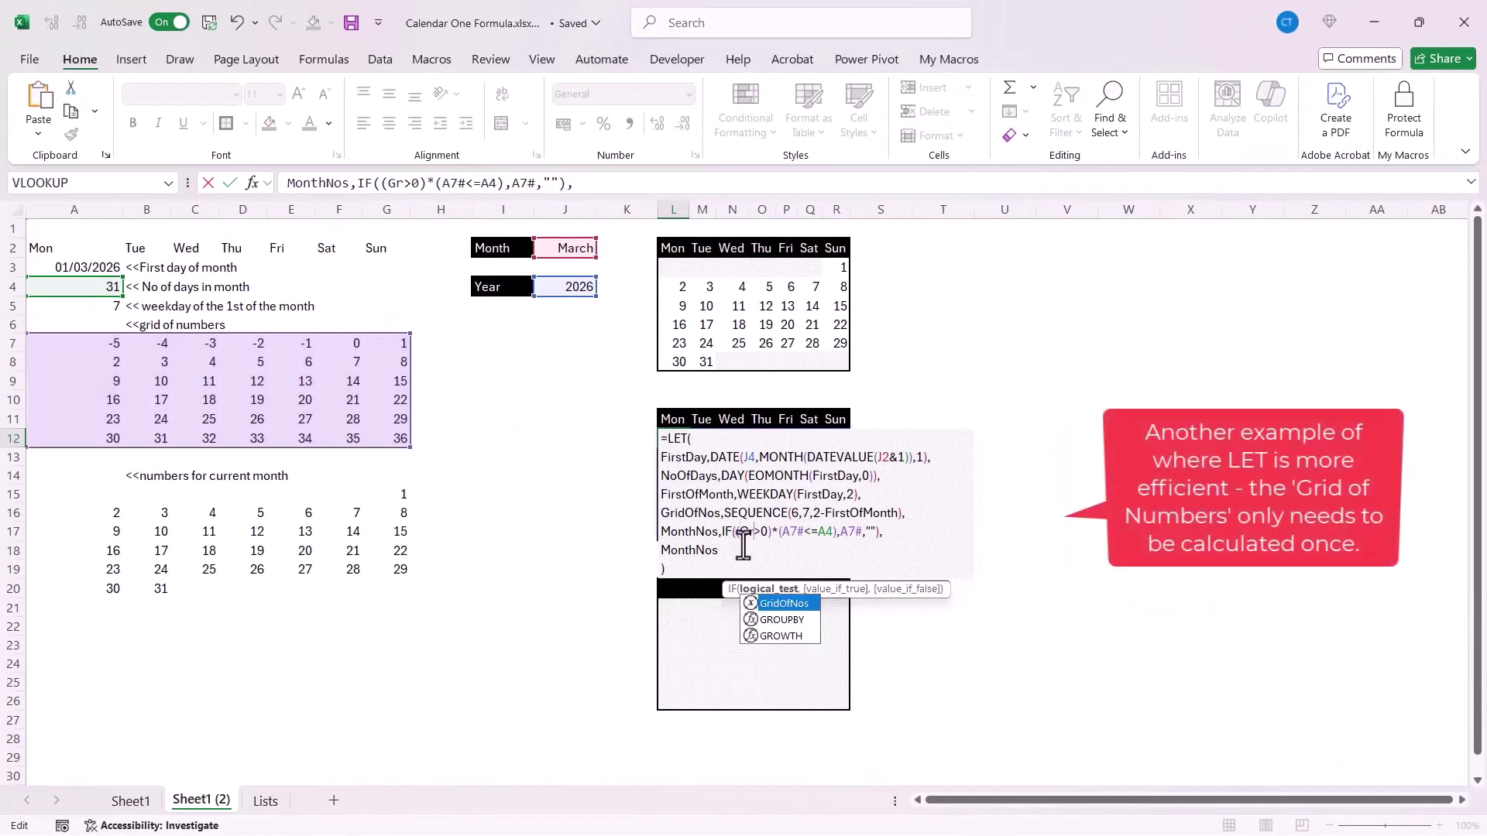
pyautogui.doubleClick(786, 603)
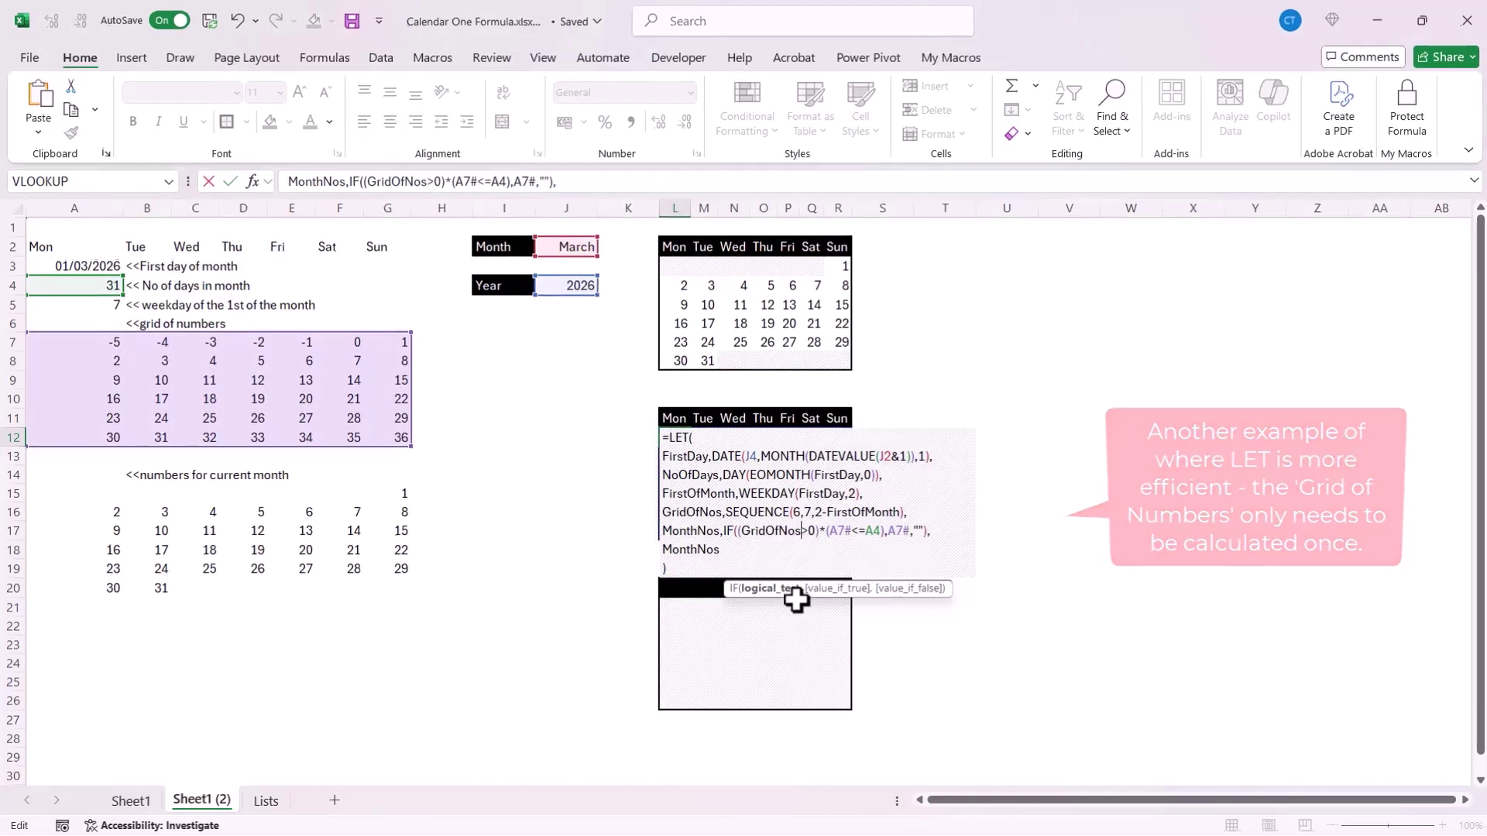
pyautogui.moveTo(994, 458); pyautogui.dragTo(921, 457)
pyautogui.hotkey('ctrl', 'c')
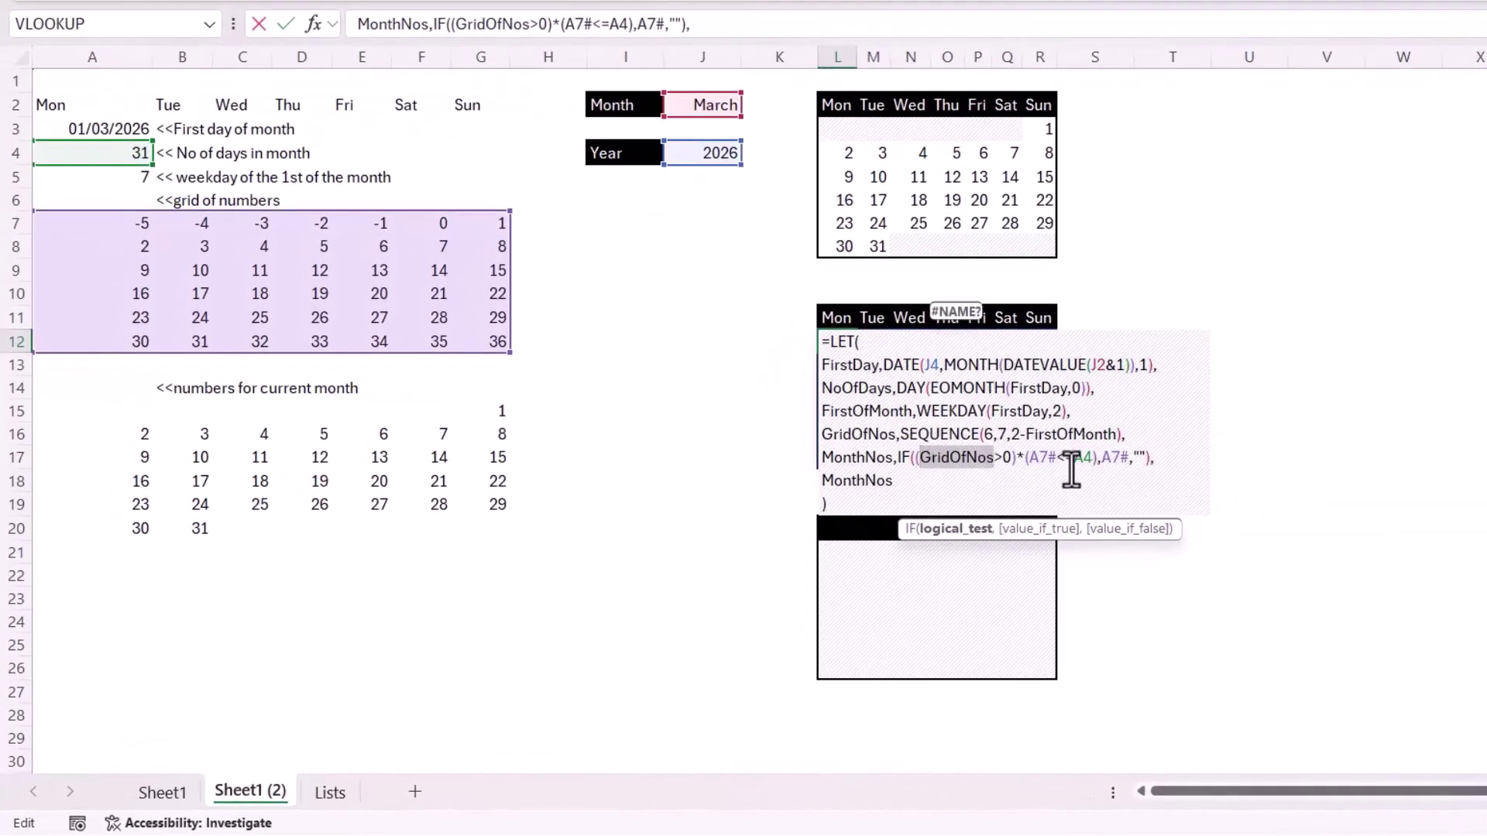
pyautogui.doubleClick(1039, 457)
pyautogui.hotkey('ctrl', 'v')
pyautogui.doubleClick(1165, 457)
pyautogui.hotkey('ctrl', 'v')
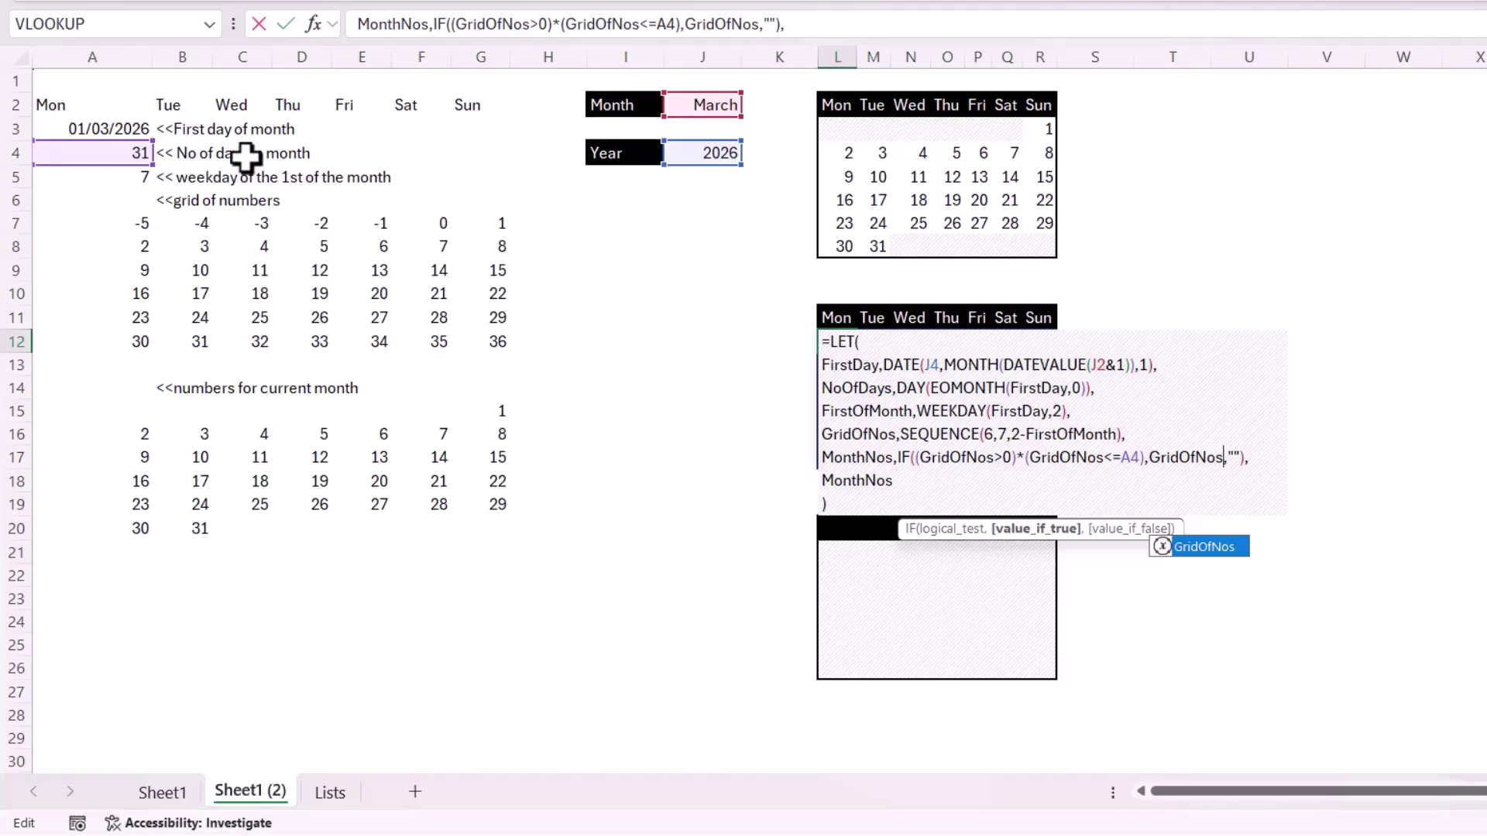
pyautogui.doubleClick(1129, 457)
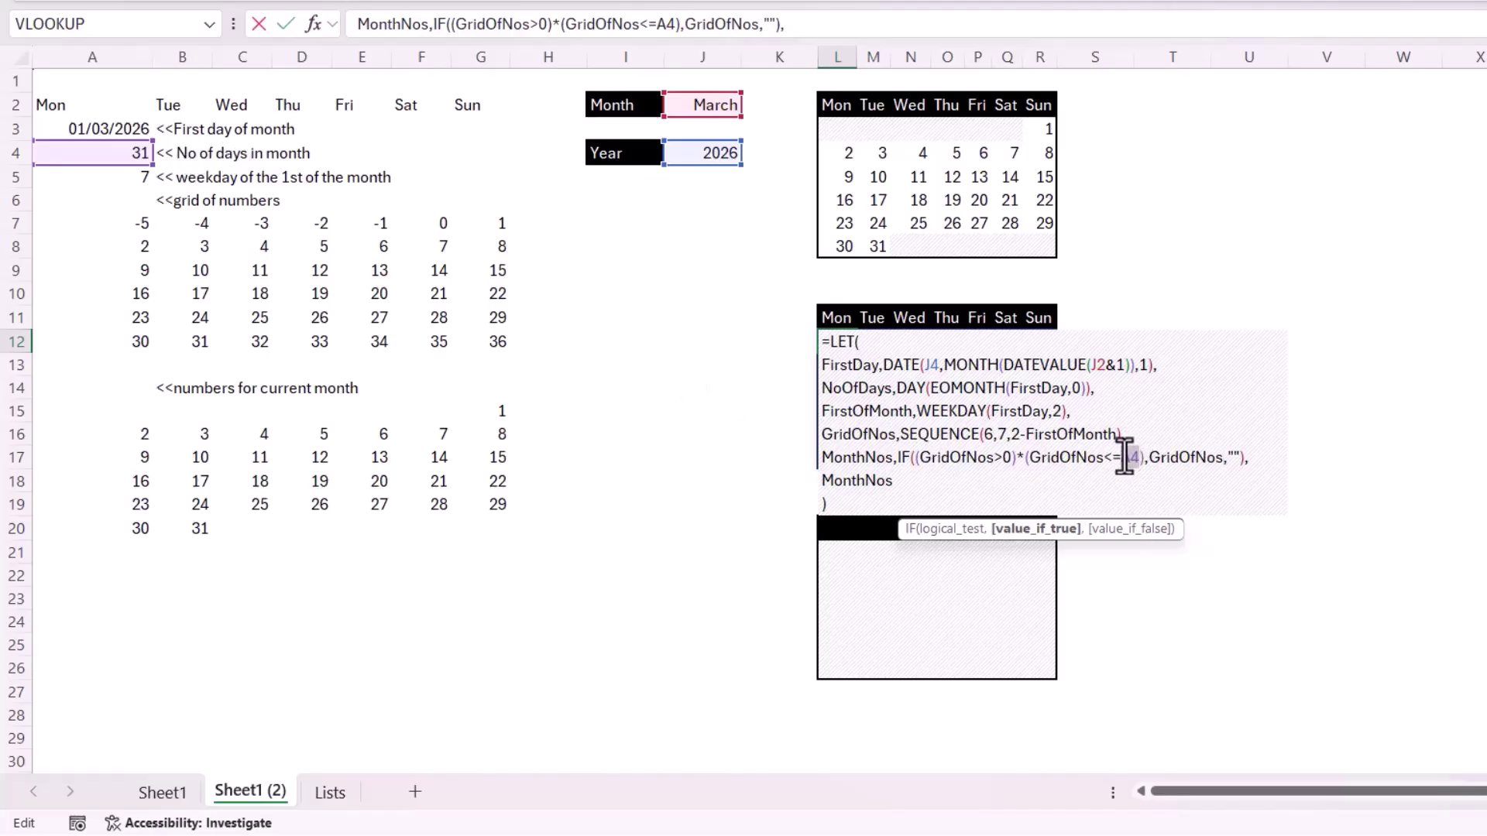
pyautogui.write('No')
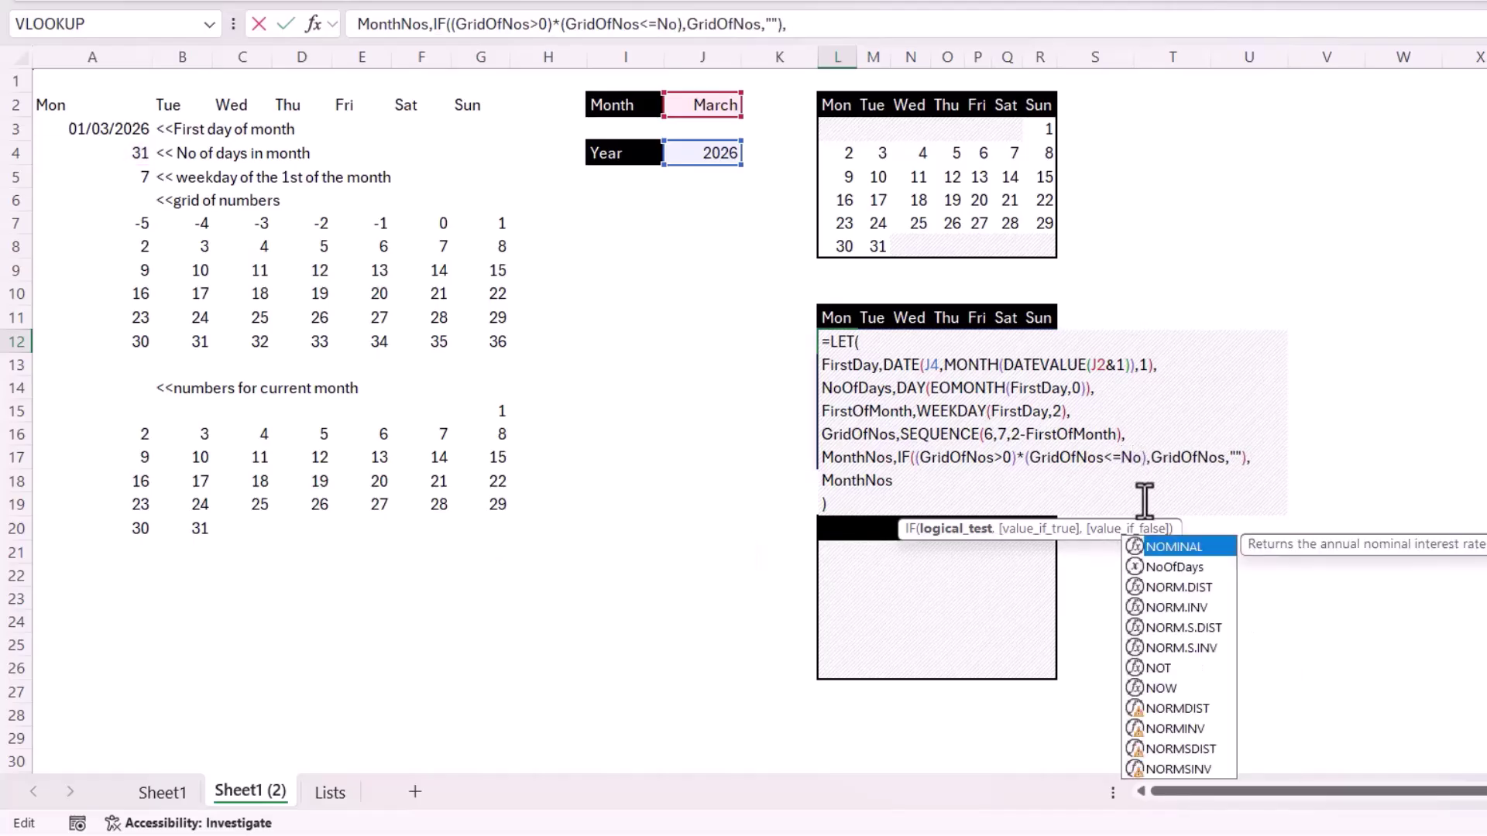
pyautogui.write('O')
pyautogui.doubleClick(1181, 546)
pyautogui.press('Return')
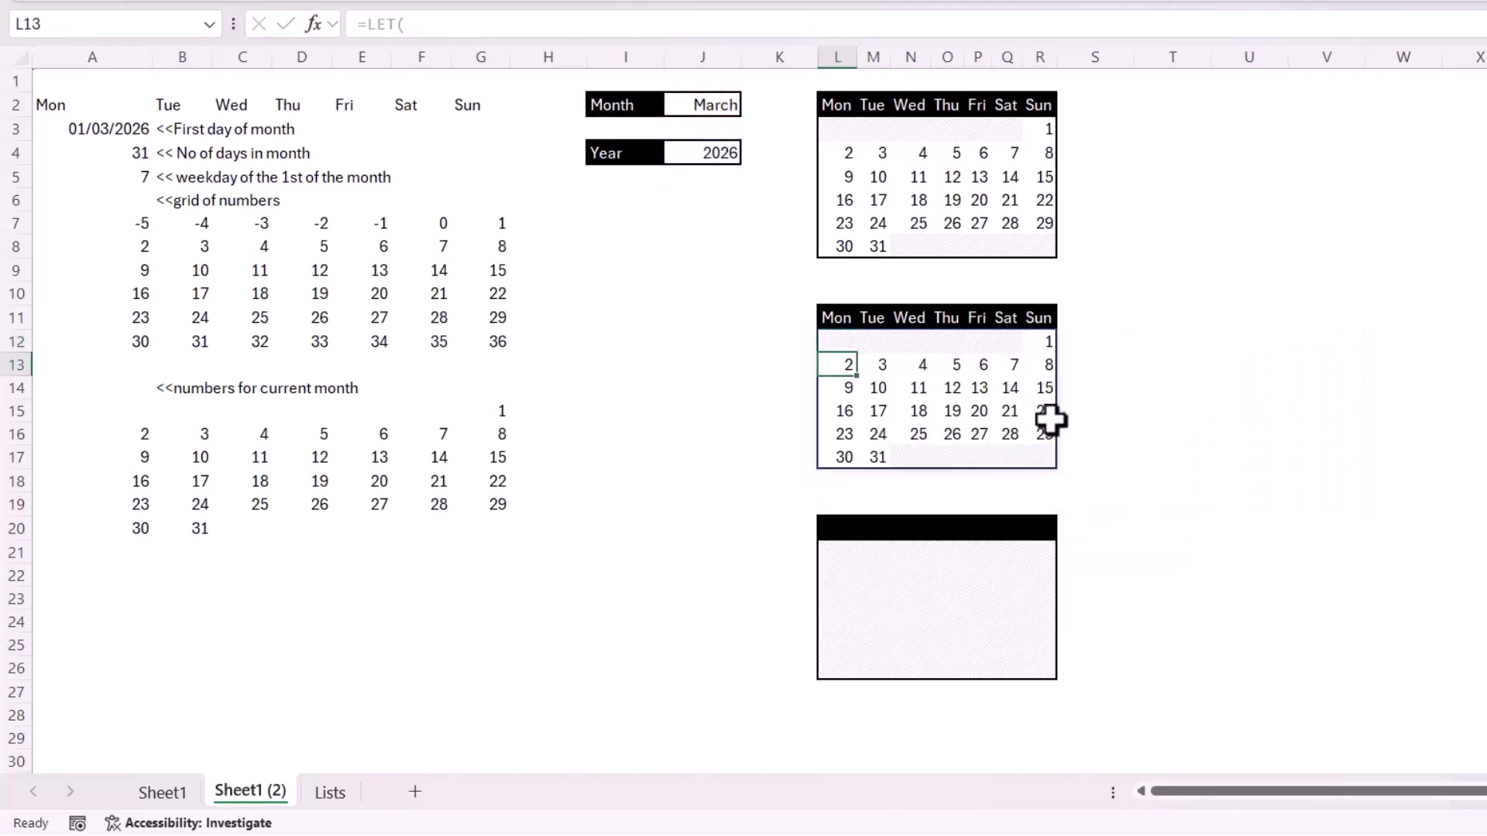
pyautogui.moveTo(96, 126); pyautogui.dragTo(492, 542)
pyautogui.press('Delete')
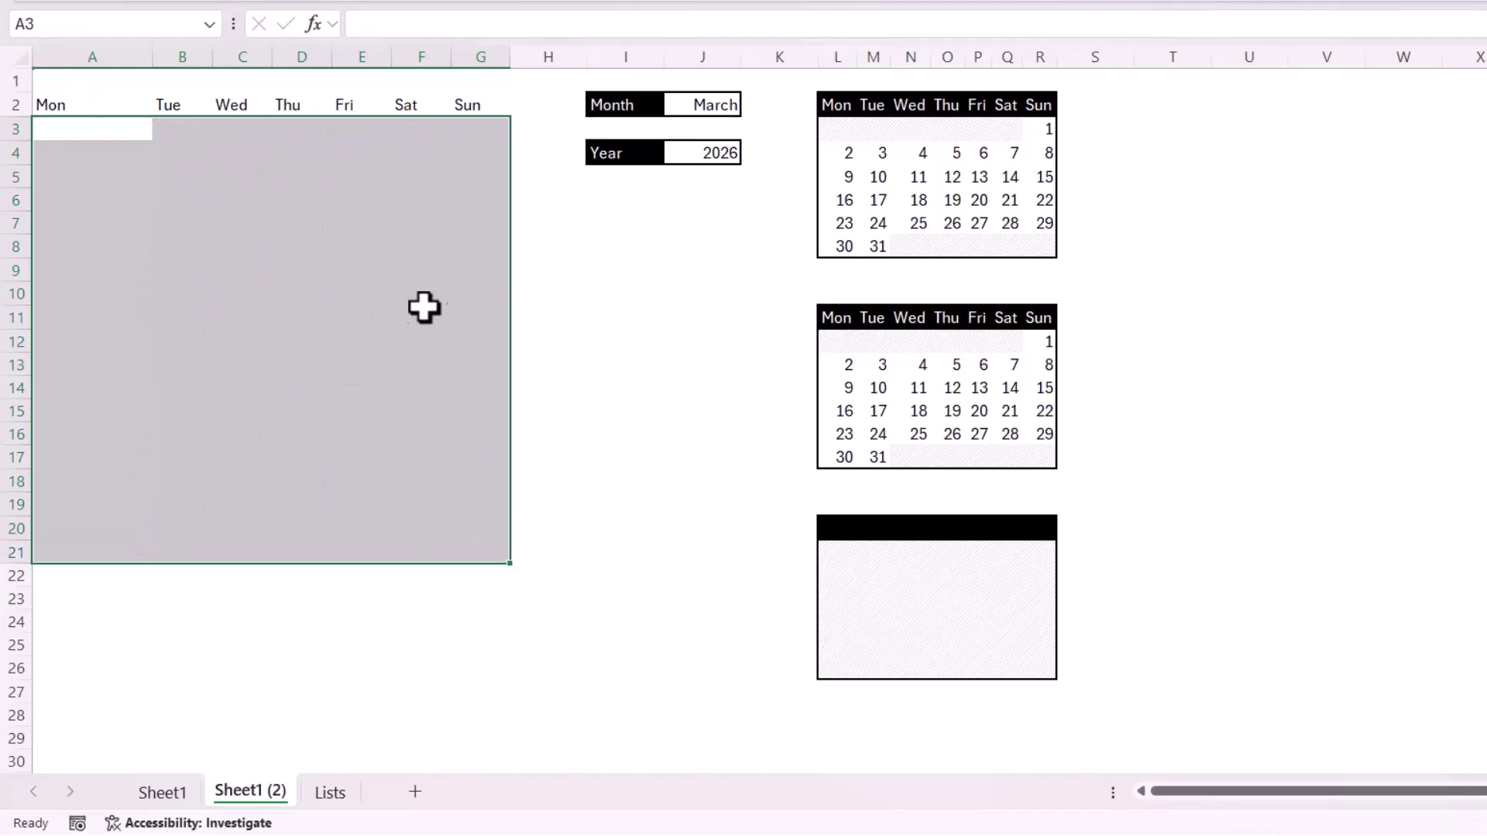
pyautogui.hotkey('ctrl', 'z')
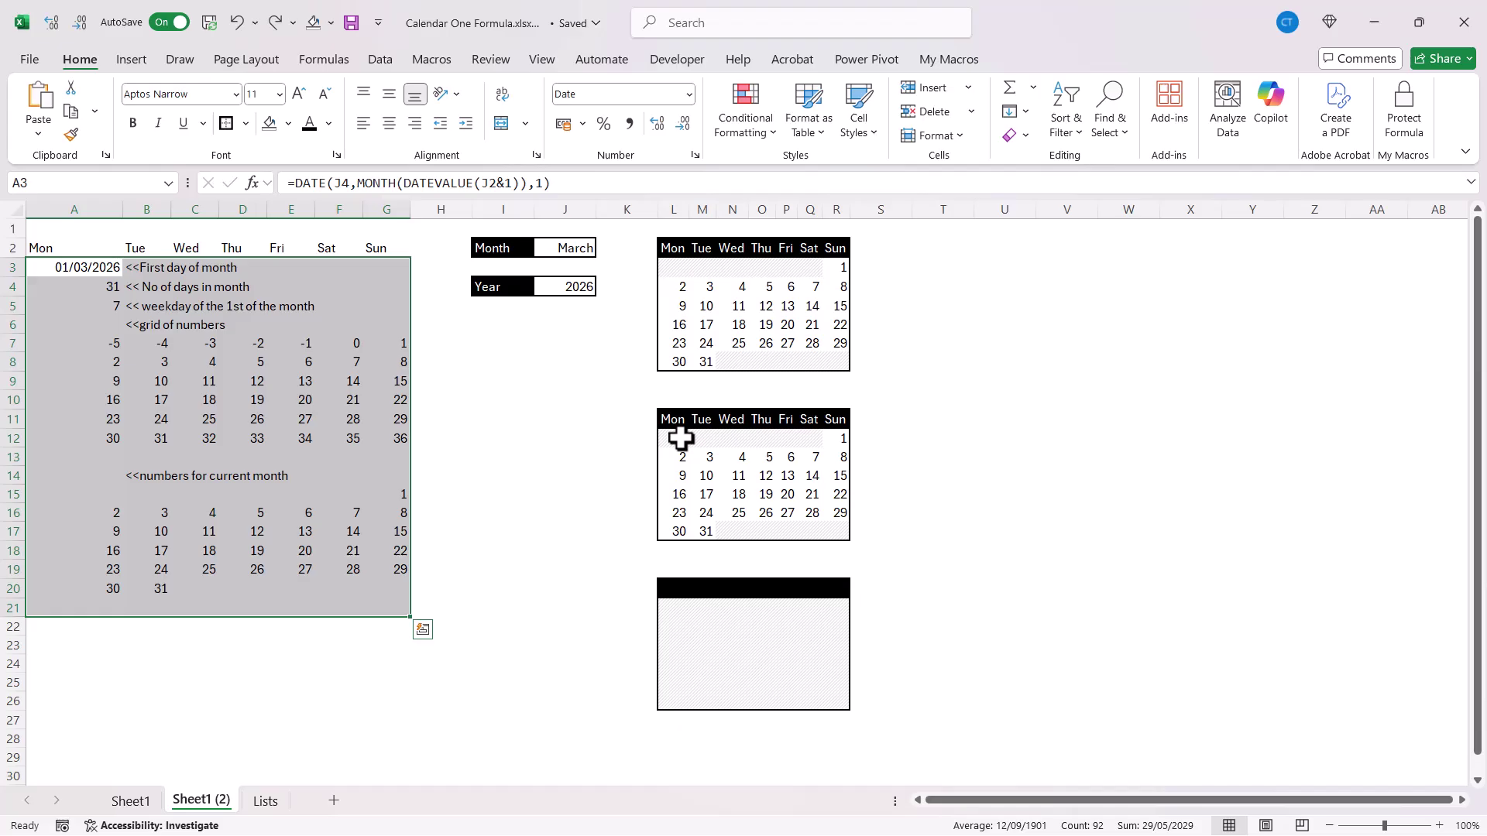
pyautogui.click(681, 438)
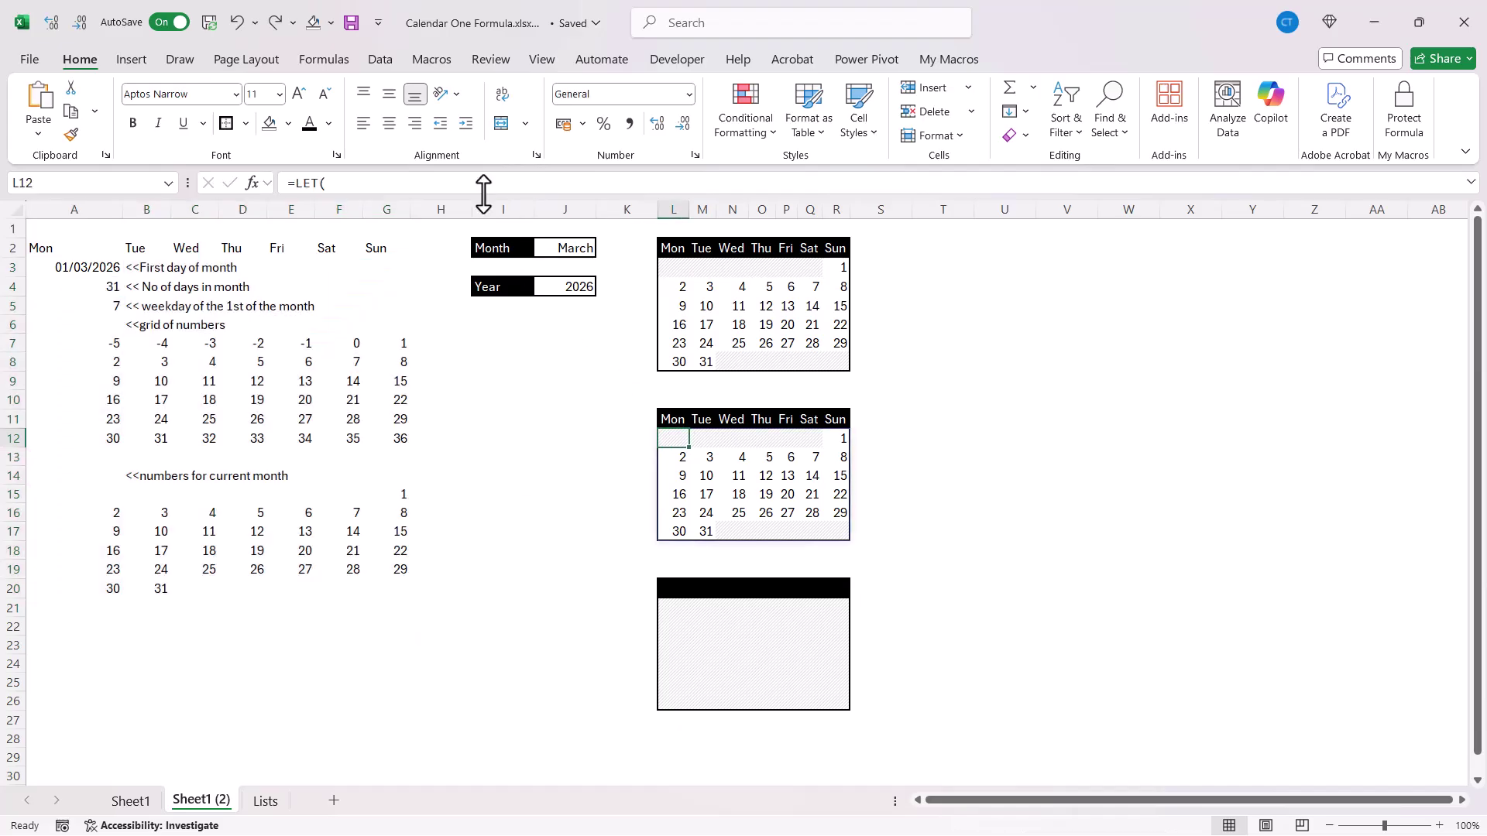
# Step: Inspect the LET formulas behind L3 and L12, then collapse the formula bar to one line
pyautogui.moveTo(483, 199); pyautogui.dragTo(491, 438)
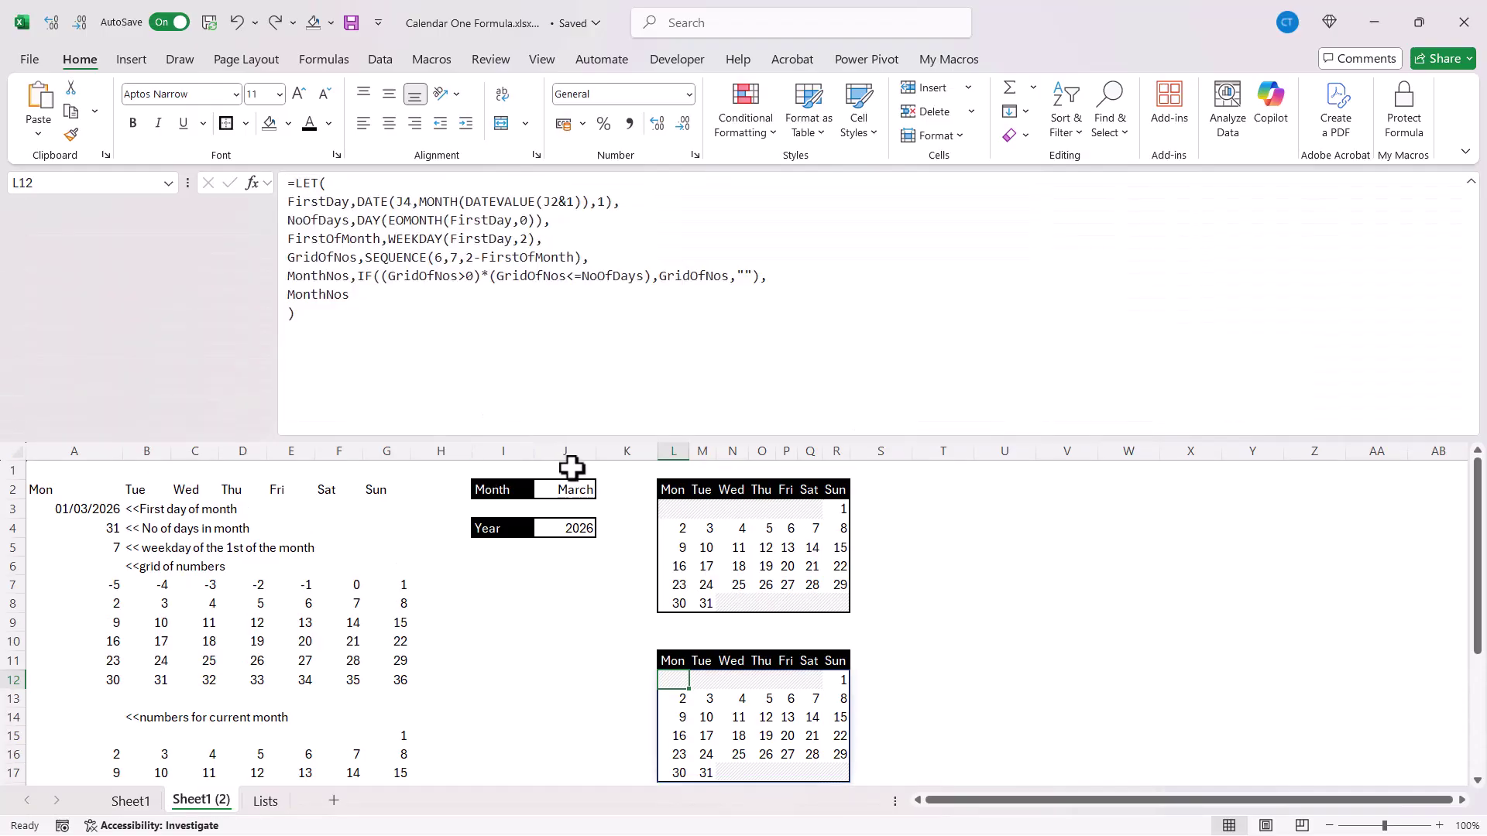
pyautogui.click(672, 510)
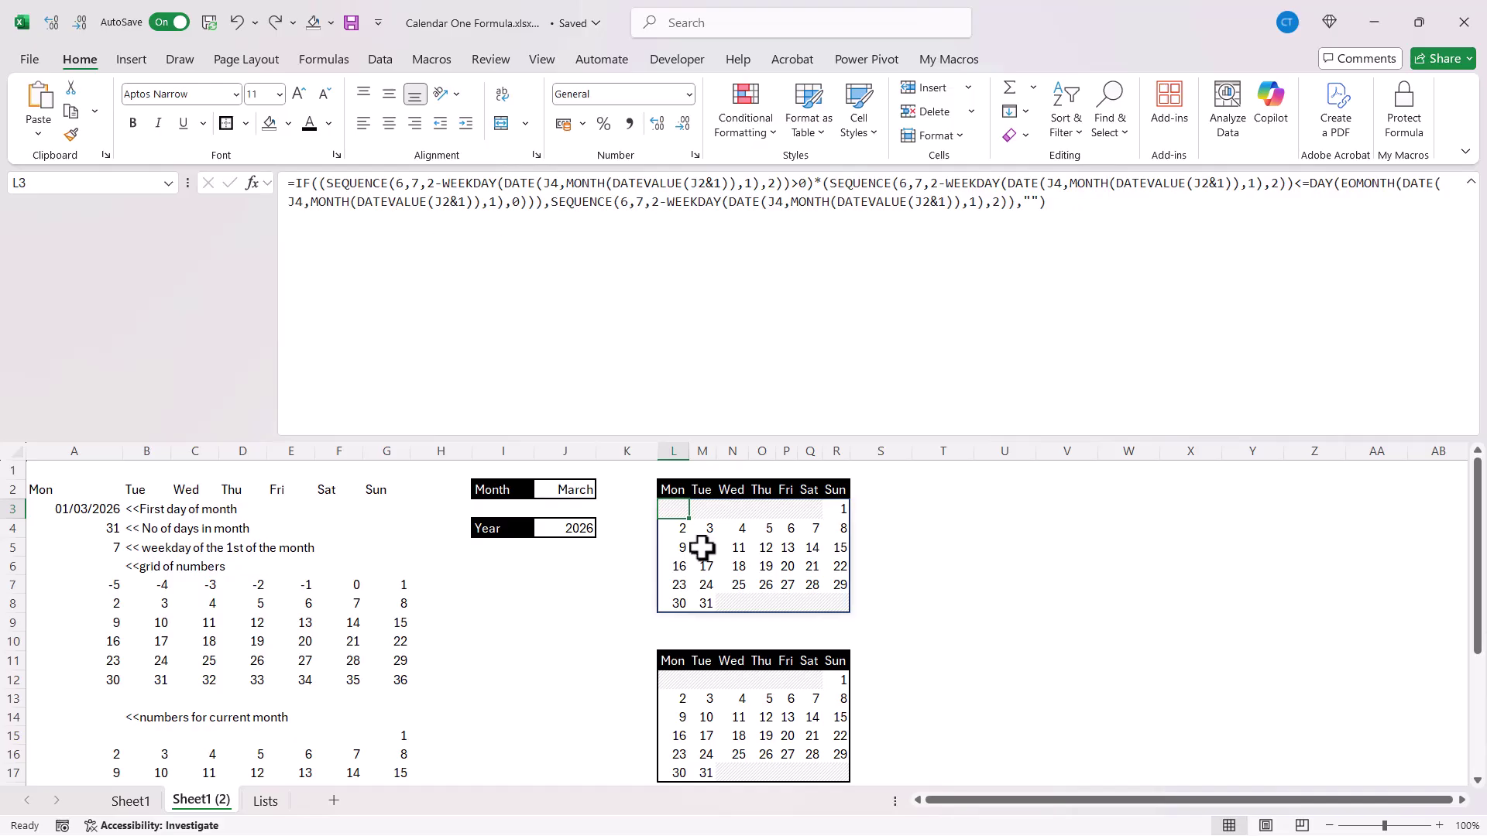
pyautogui.click(678, 679)
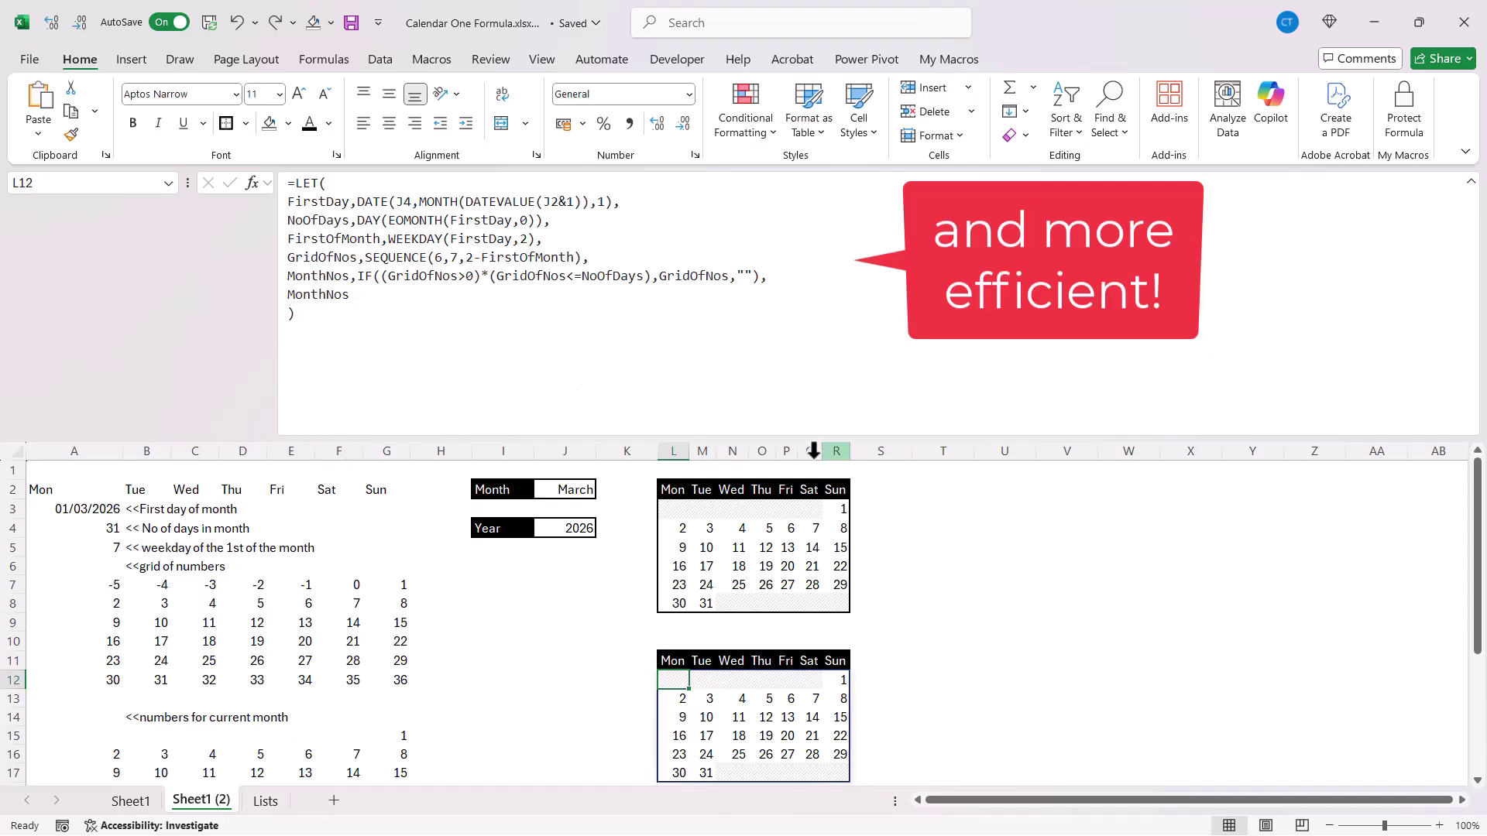
pyautogui.moveTo(620, 436); pyautogui.dragTo(601, 182)
pyautogui.click(939, 443)
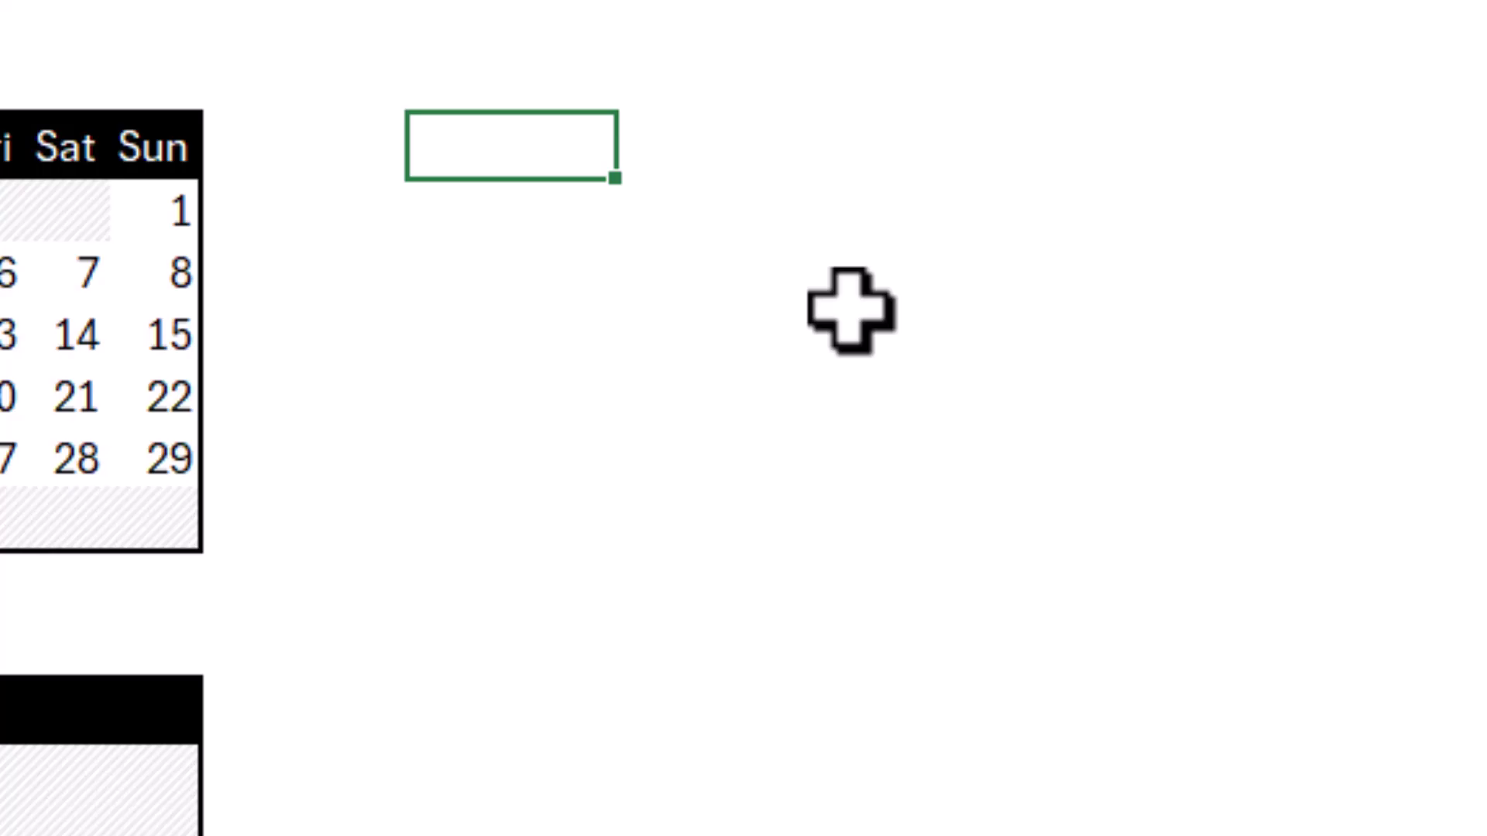
# Step: Enter =SEQUENCE(1,7) in T12 so 1 to 7 spill across the row, then reopen it for editing
pyautogui.write('se')
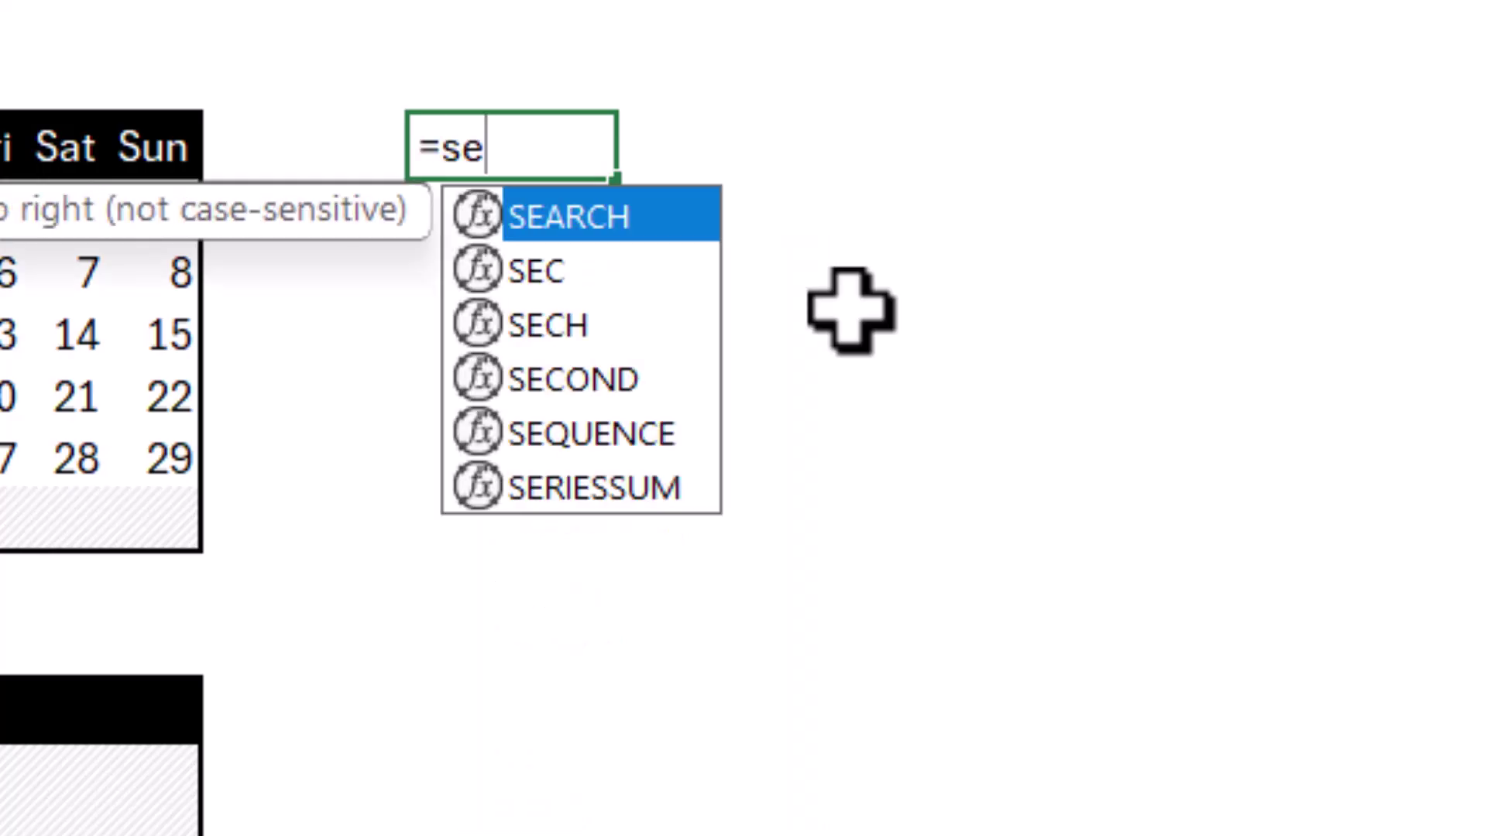
pyautogui.write('q')
pyautogui.doubleClick(647, 226)
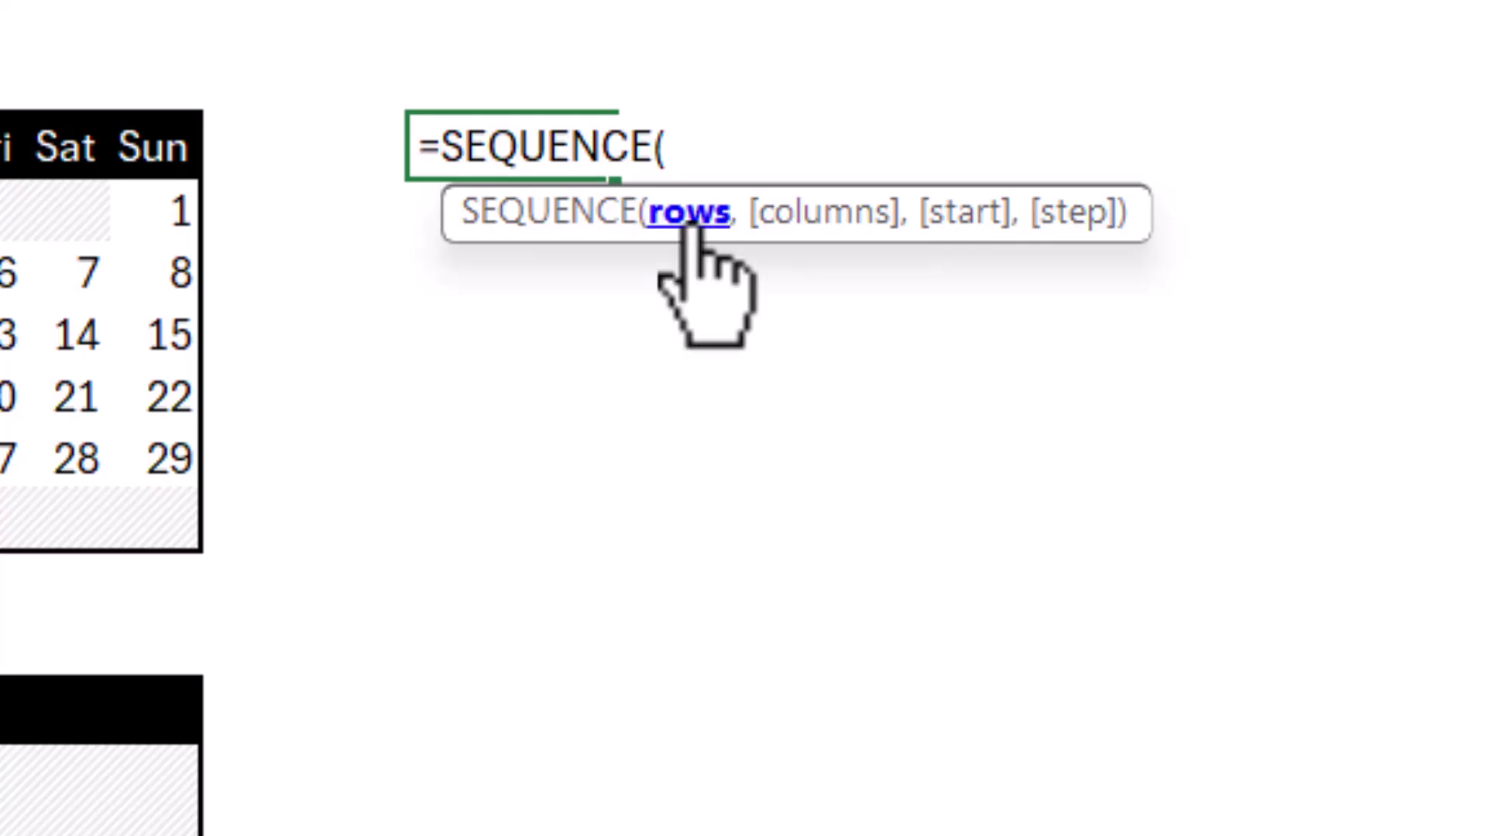
pyautogui.write('1')
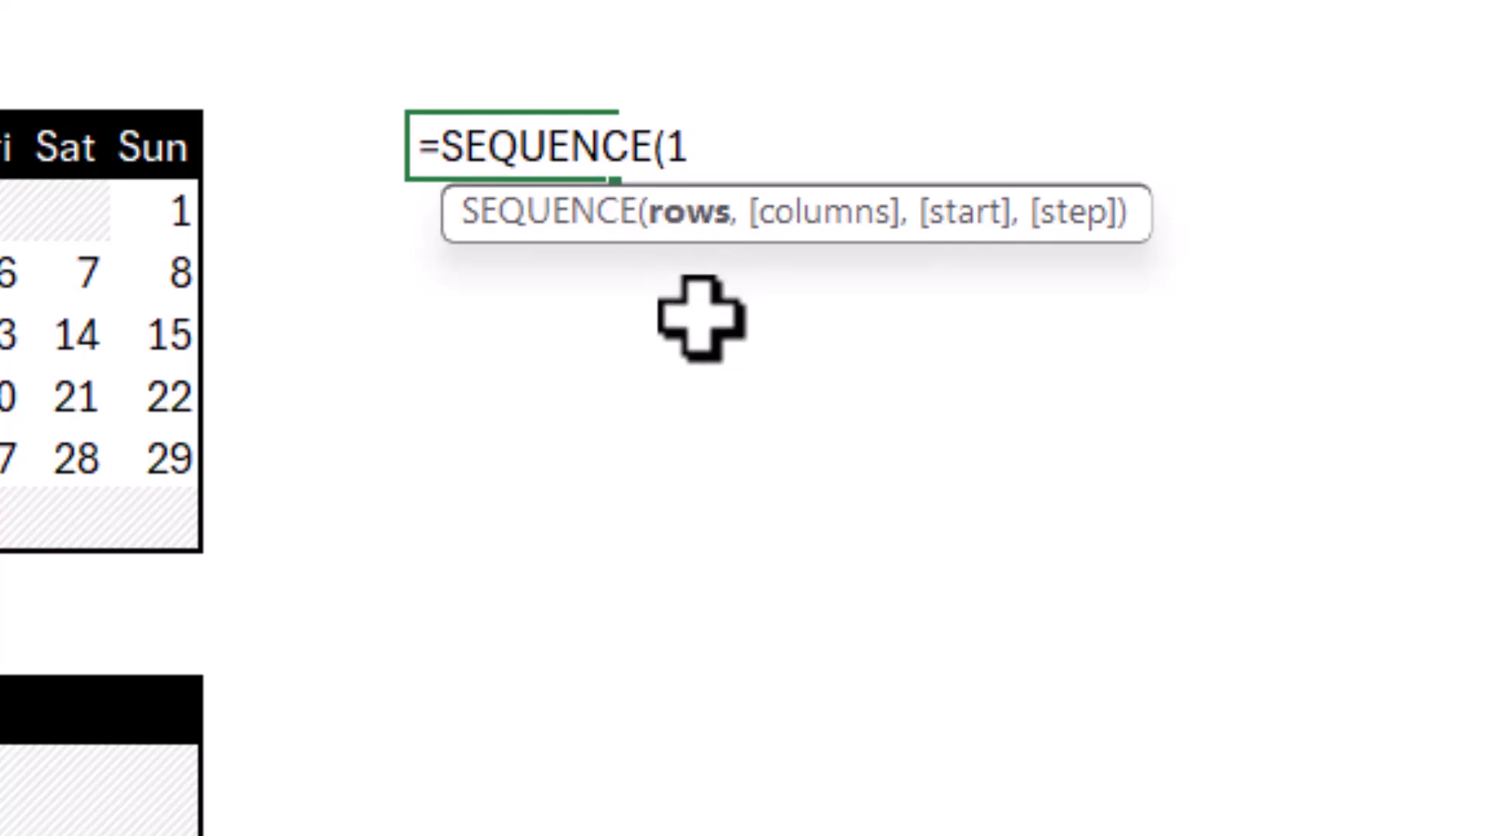
pyautogui.write(',7')
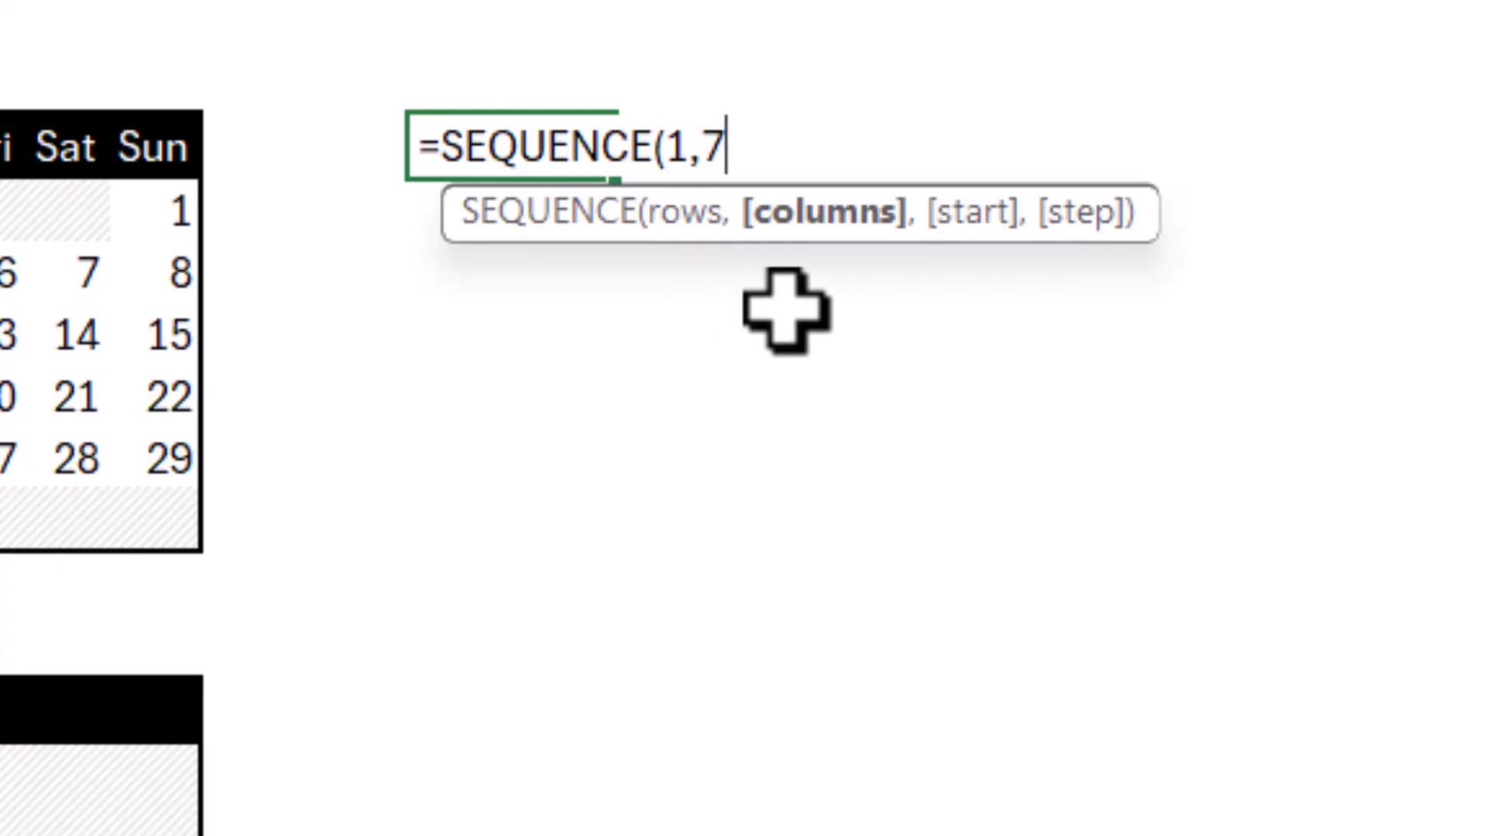
pyautogui.write(')')
pyautogui.press('Return')
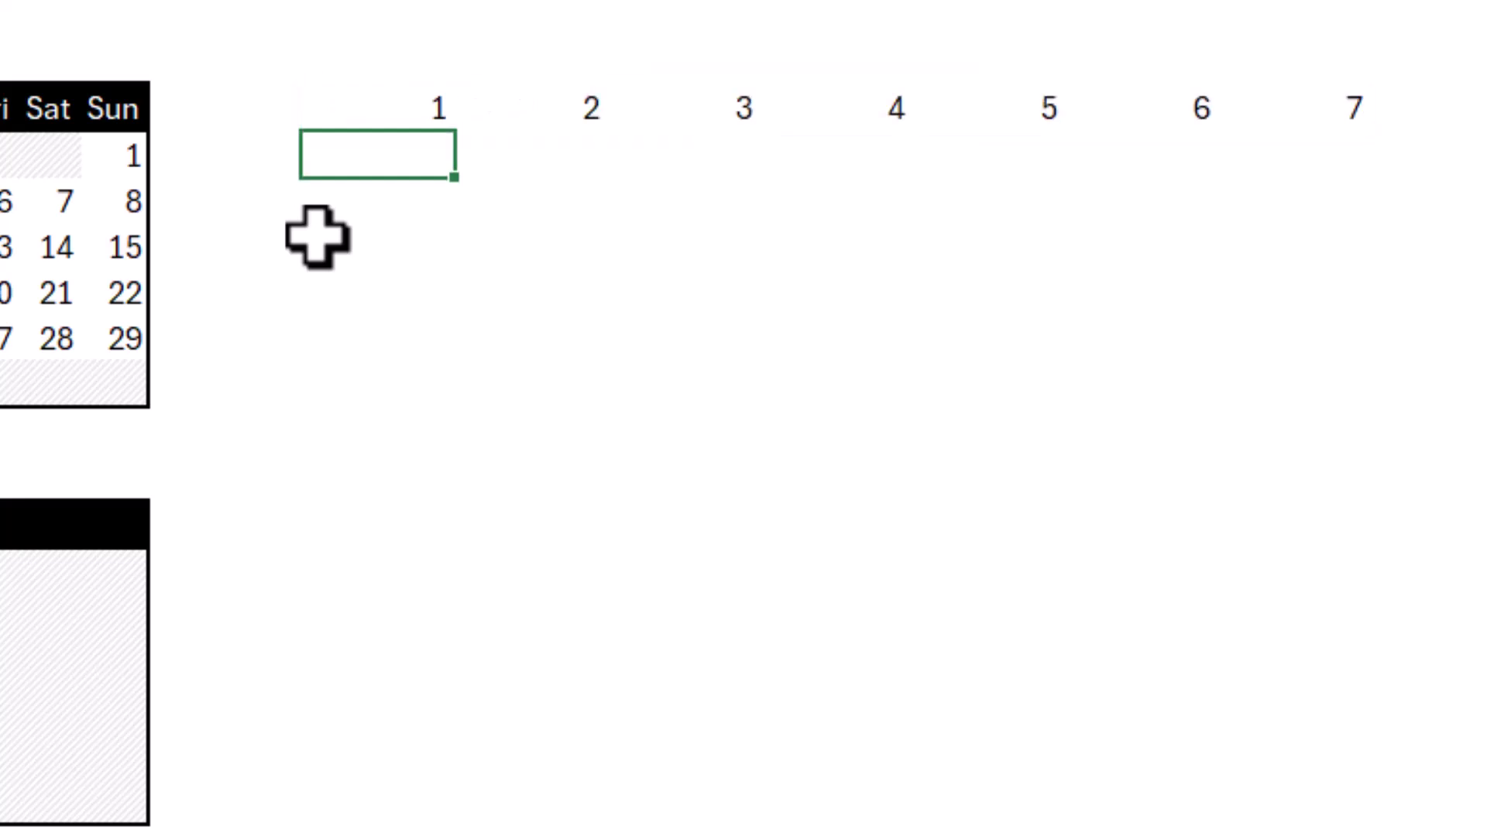
pyautogui.click(380, 106)
pyautogui.doubleClick(385, 106)
pyautogui.press('Escape')
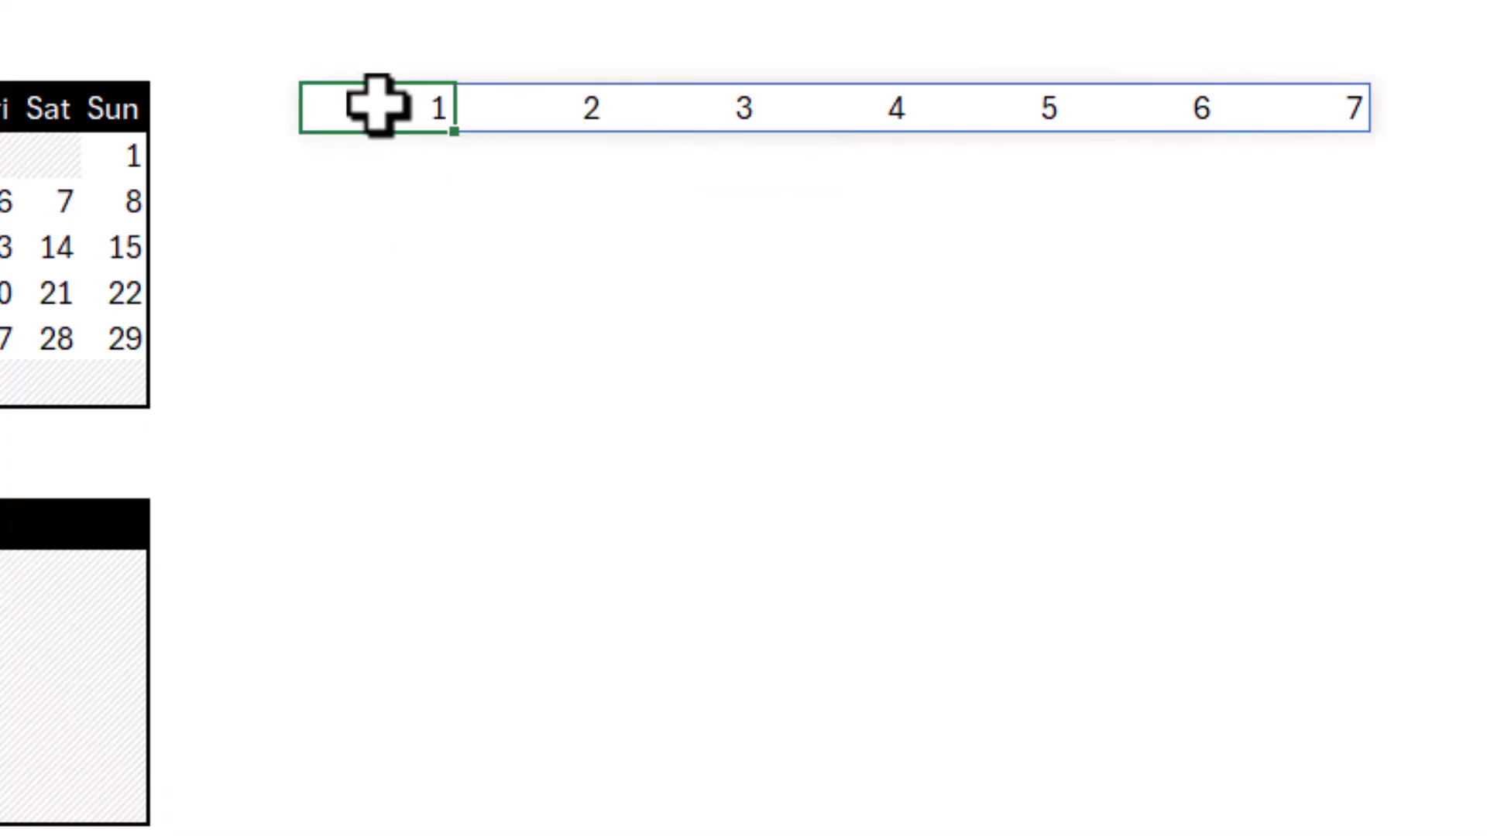
pyautogui.doubleClick(378, 106)
# Step: Wrap the formula as =TEXT(SEQUENCE(1,7),"ddd") to show weekday names
pyautogui.click(323, 105)
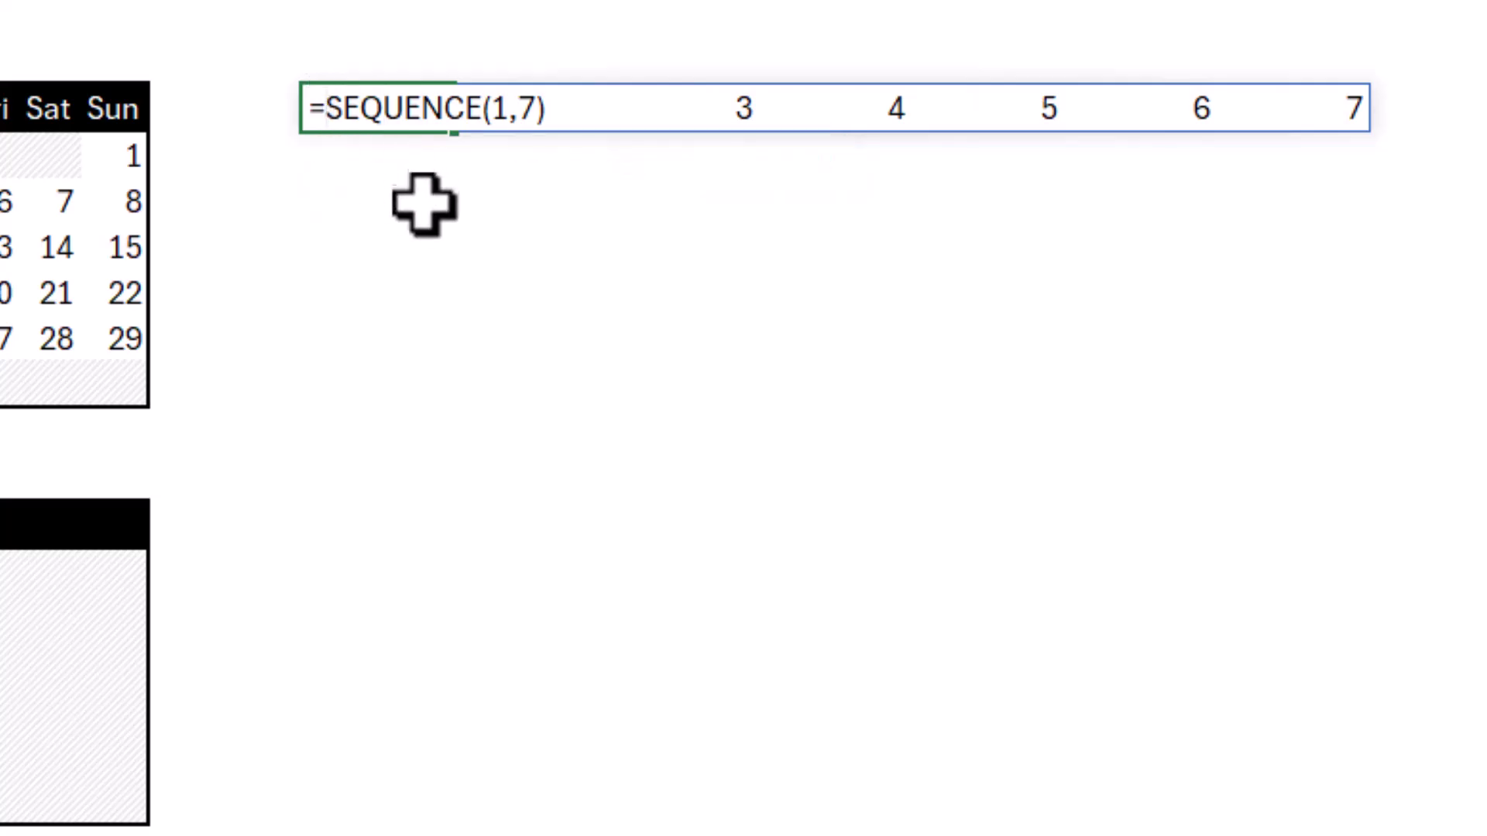
pyautogui.write('TEXT')
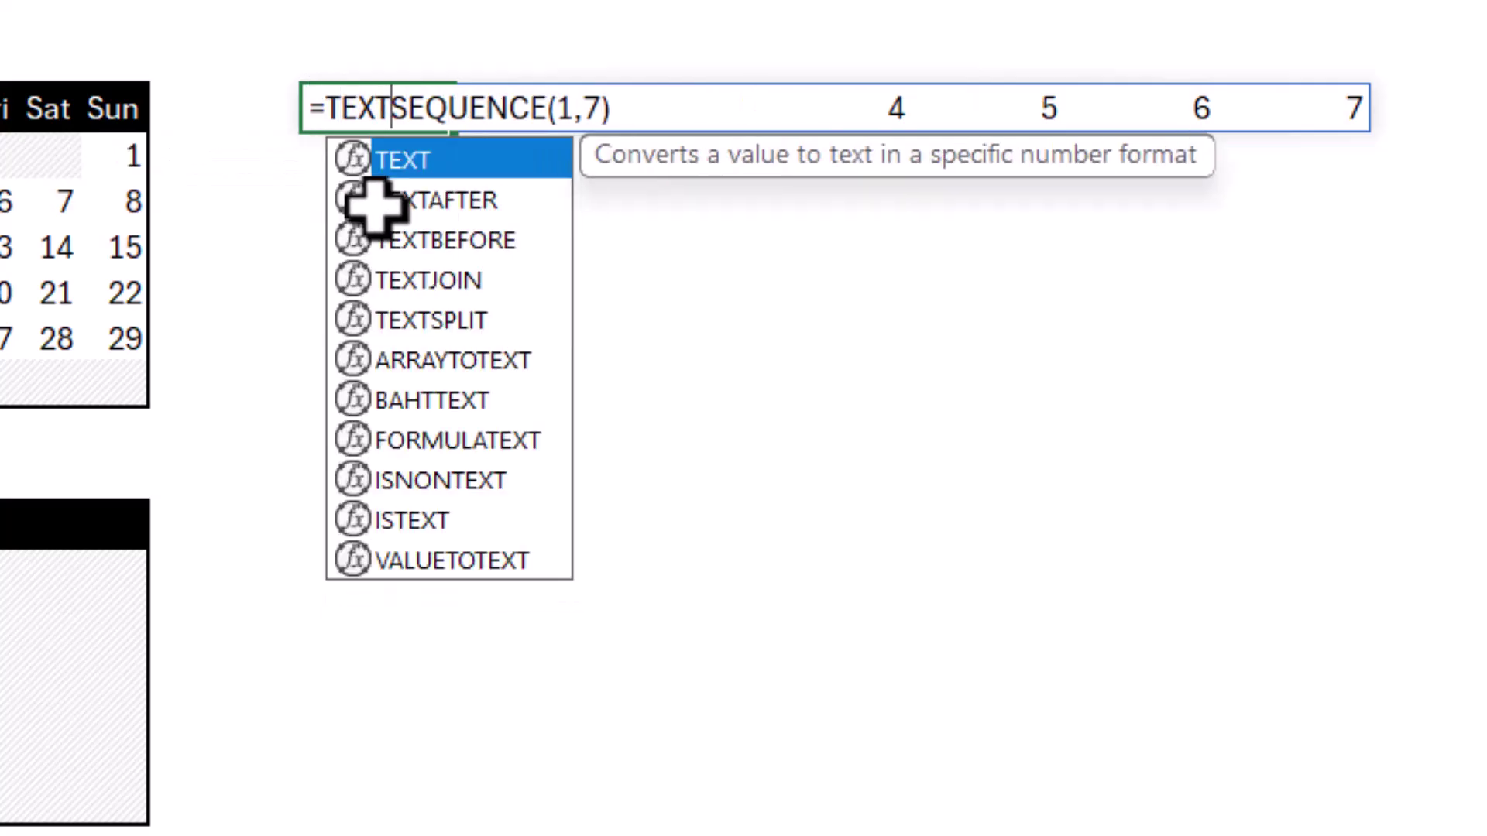
pyautogui.write('(')
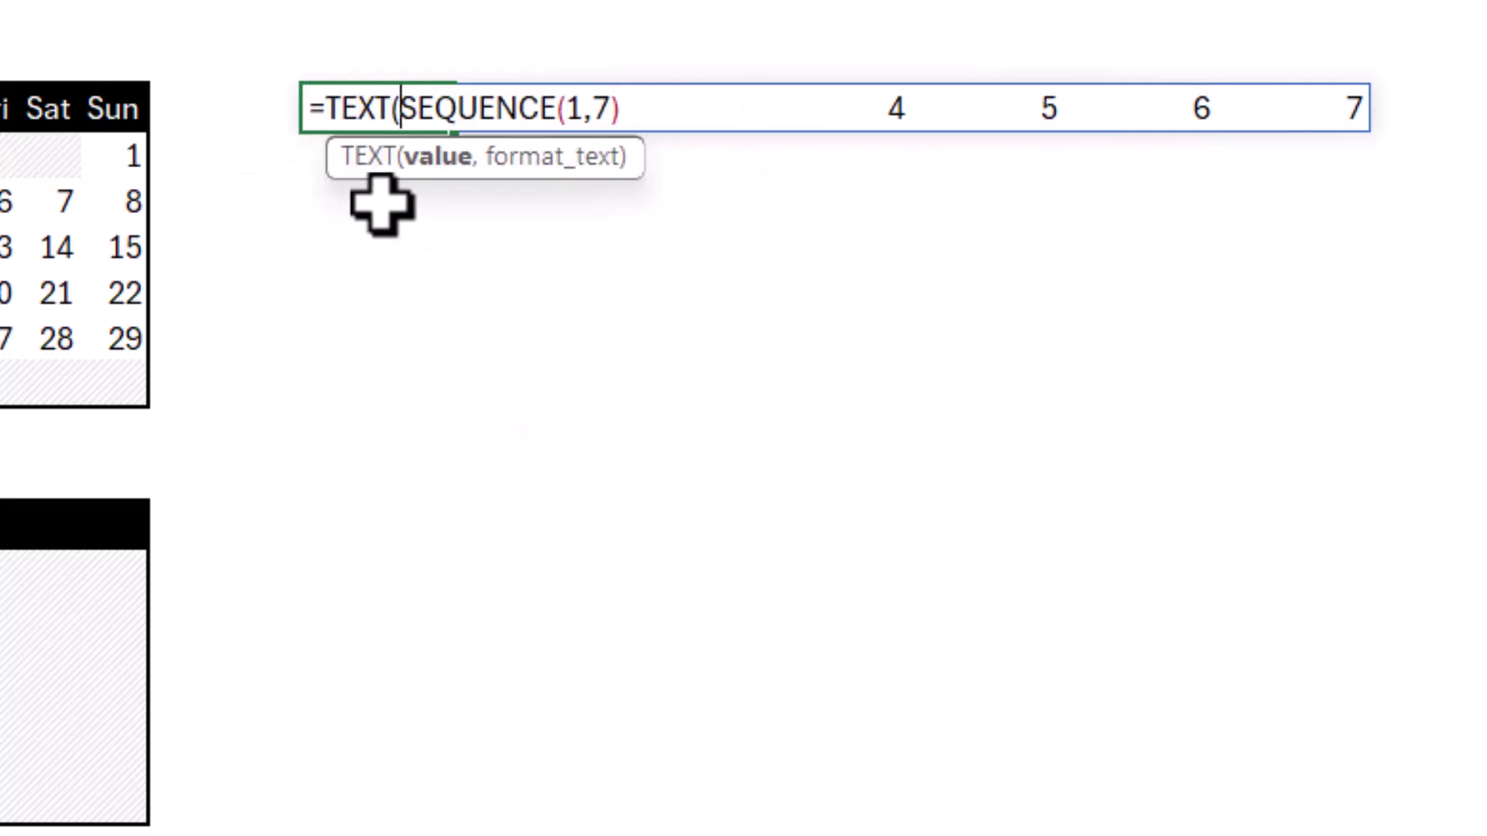
pyautogui.click(622, 112)
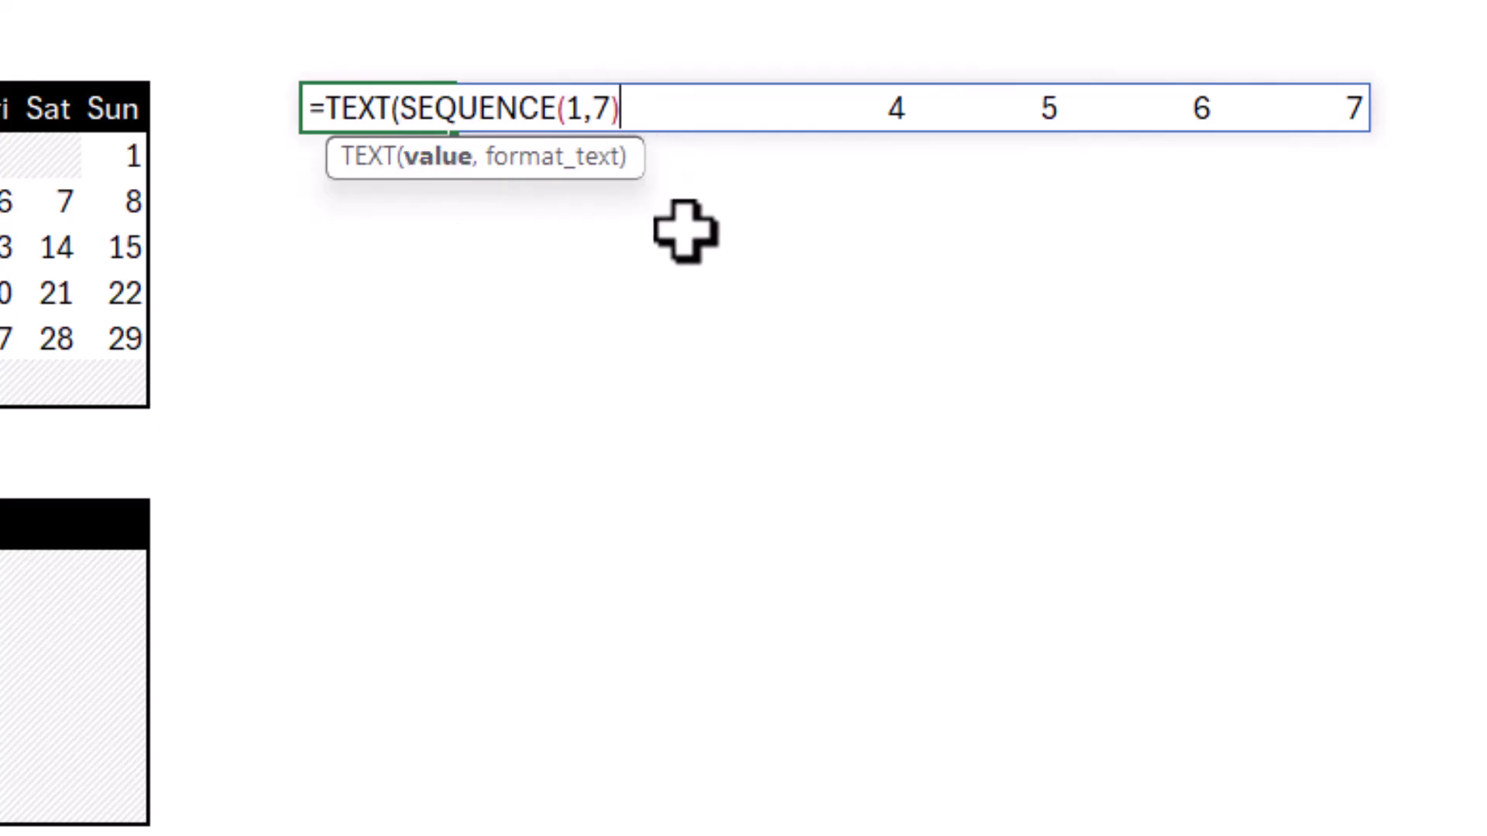
pyautogui.write(',"ddd')
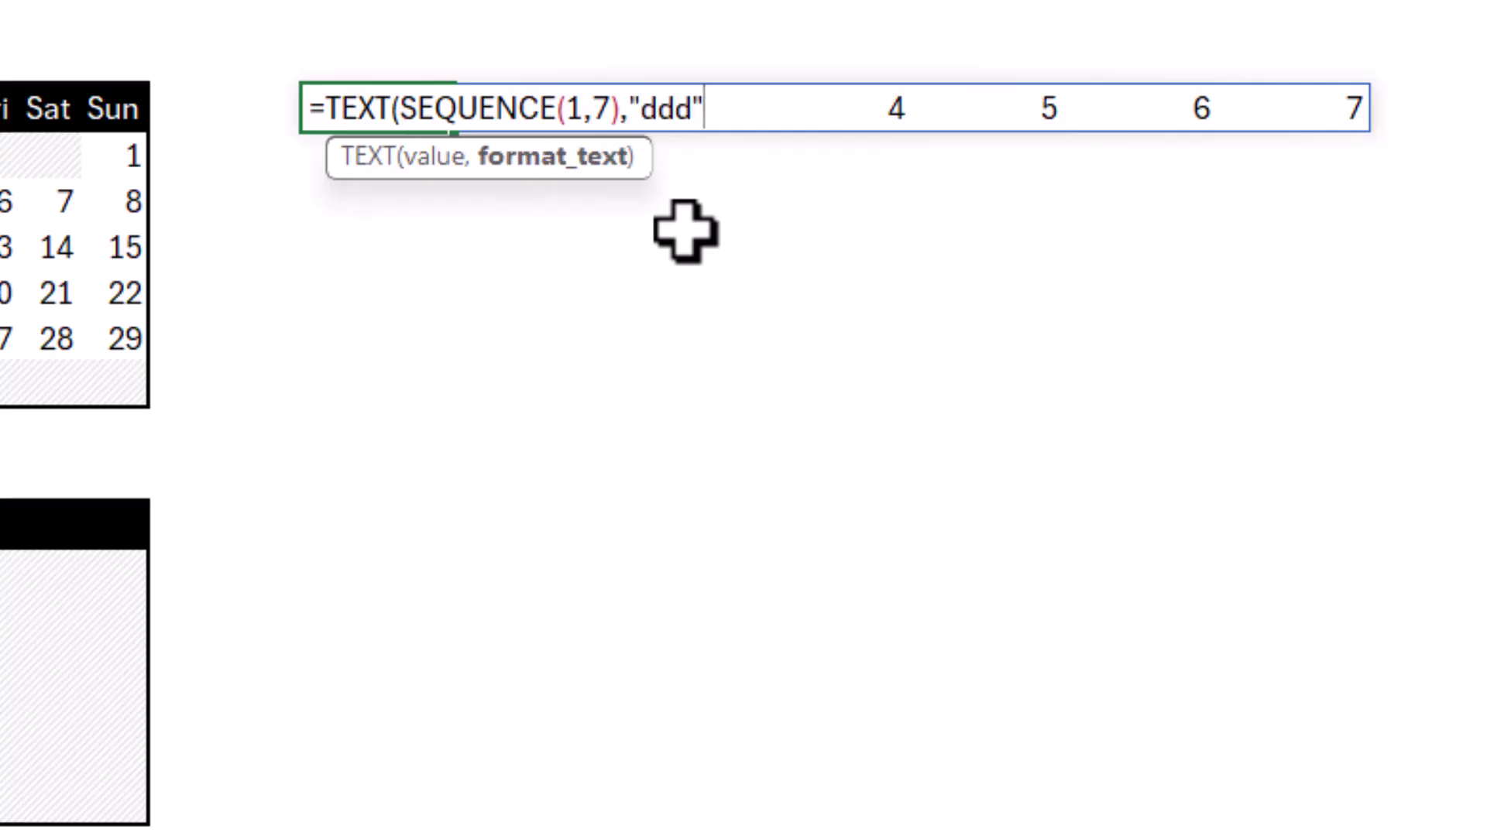
pyautogui.write('")')
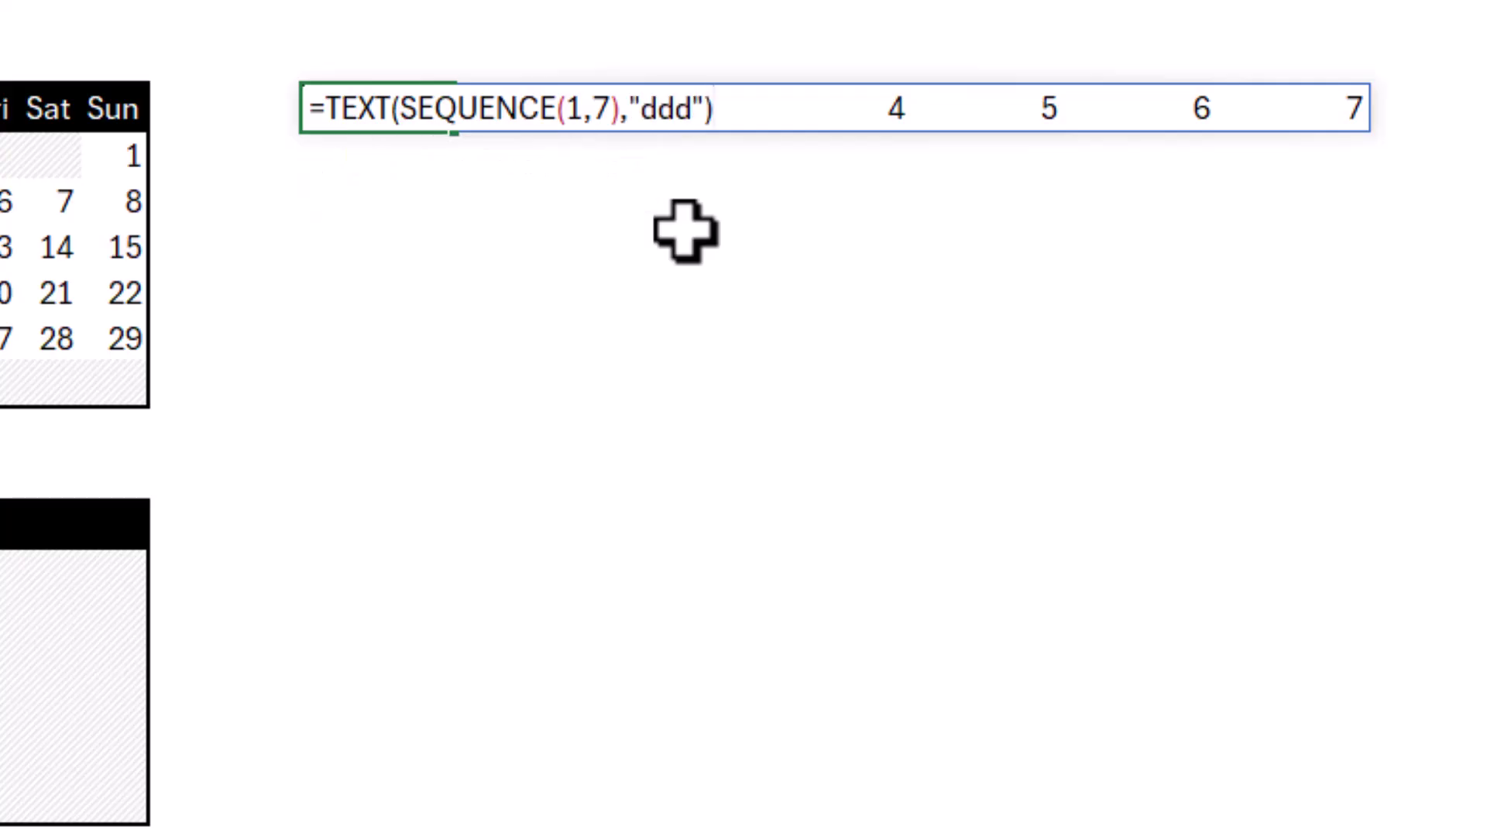
pyautogui.press('Return')
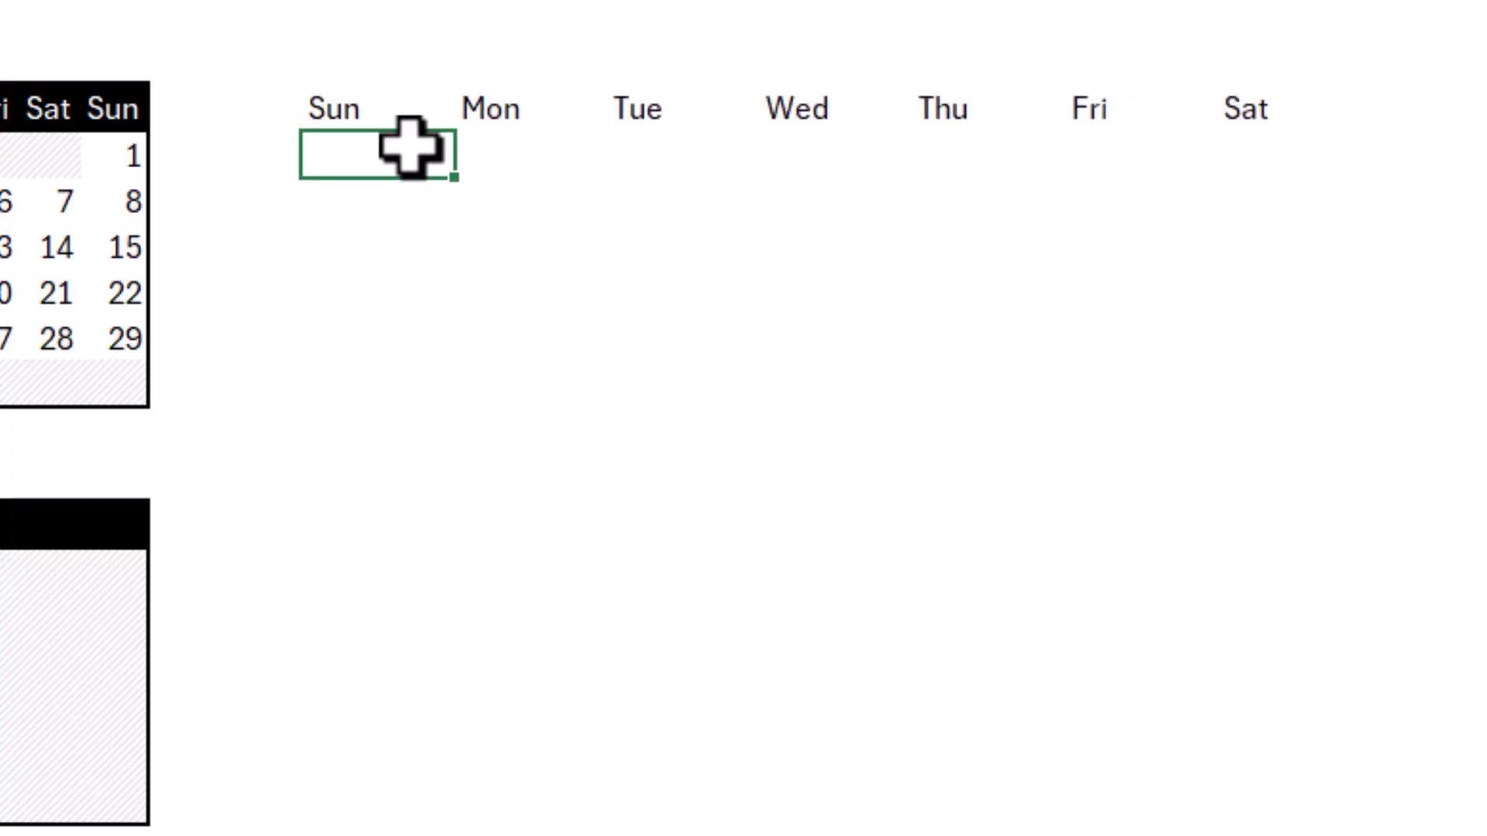
# Step: Add +1 after SEQUENCE(1,7) so headings run Mon through Sun, then copy the heading formula
pyautogui.click(387, 121)
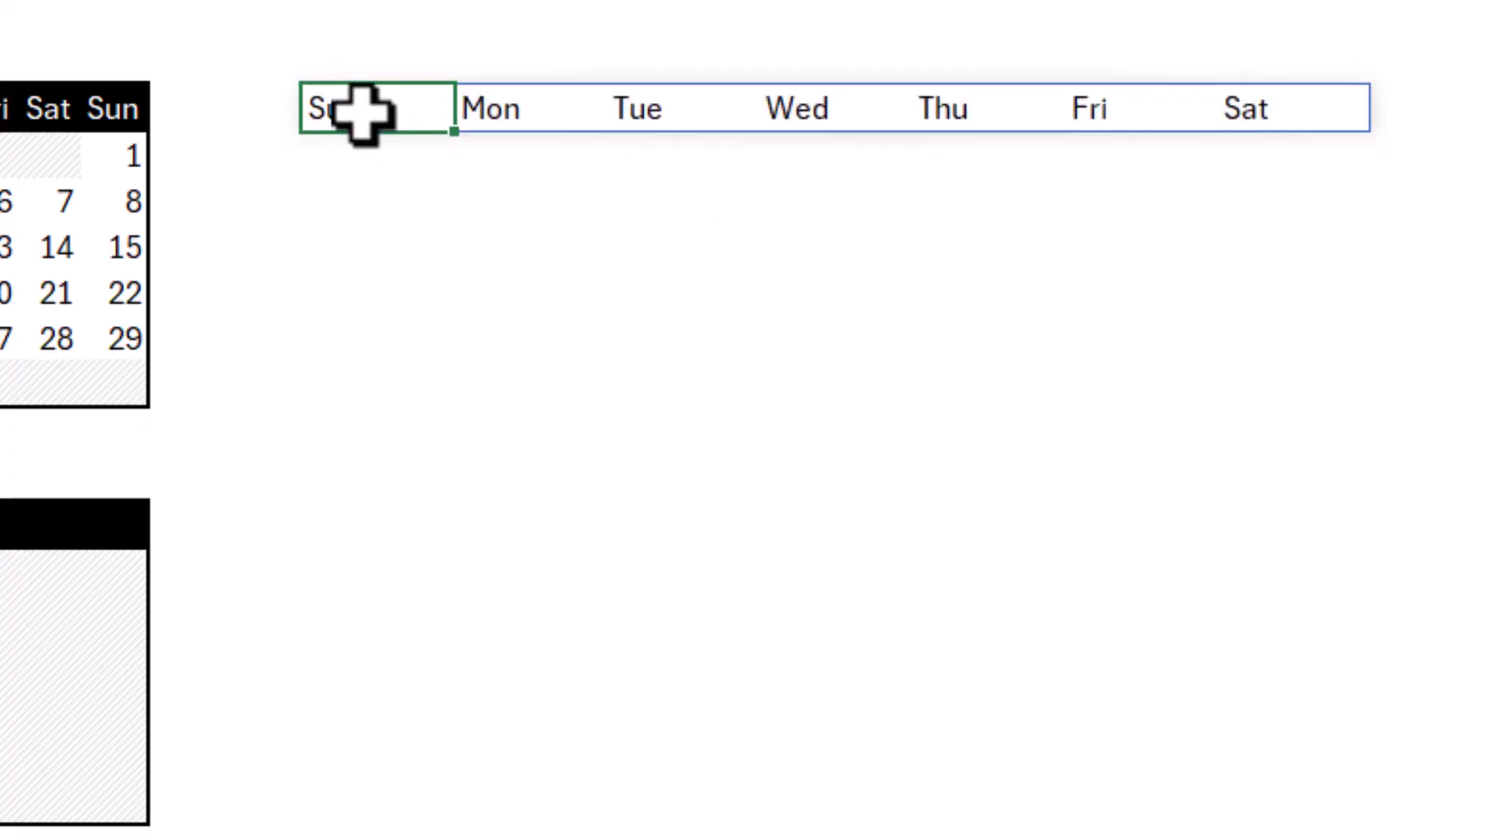
pyautogui.doubleClick(364, 120)
pyautogui.click(605, 110)
pyautogui.click(618, 109)
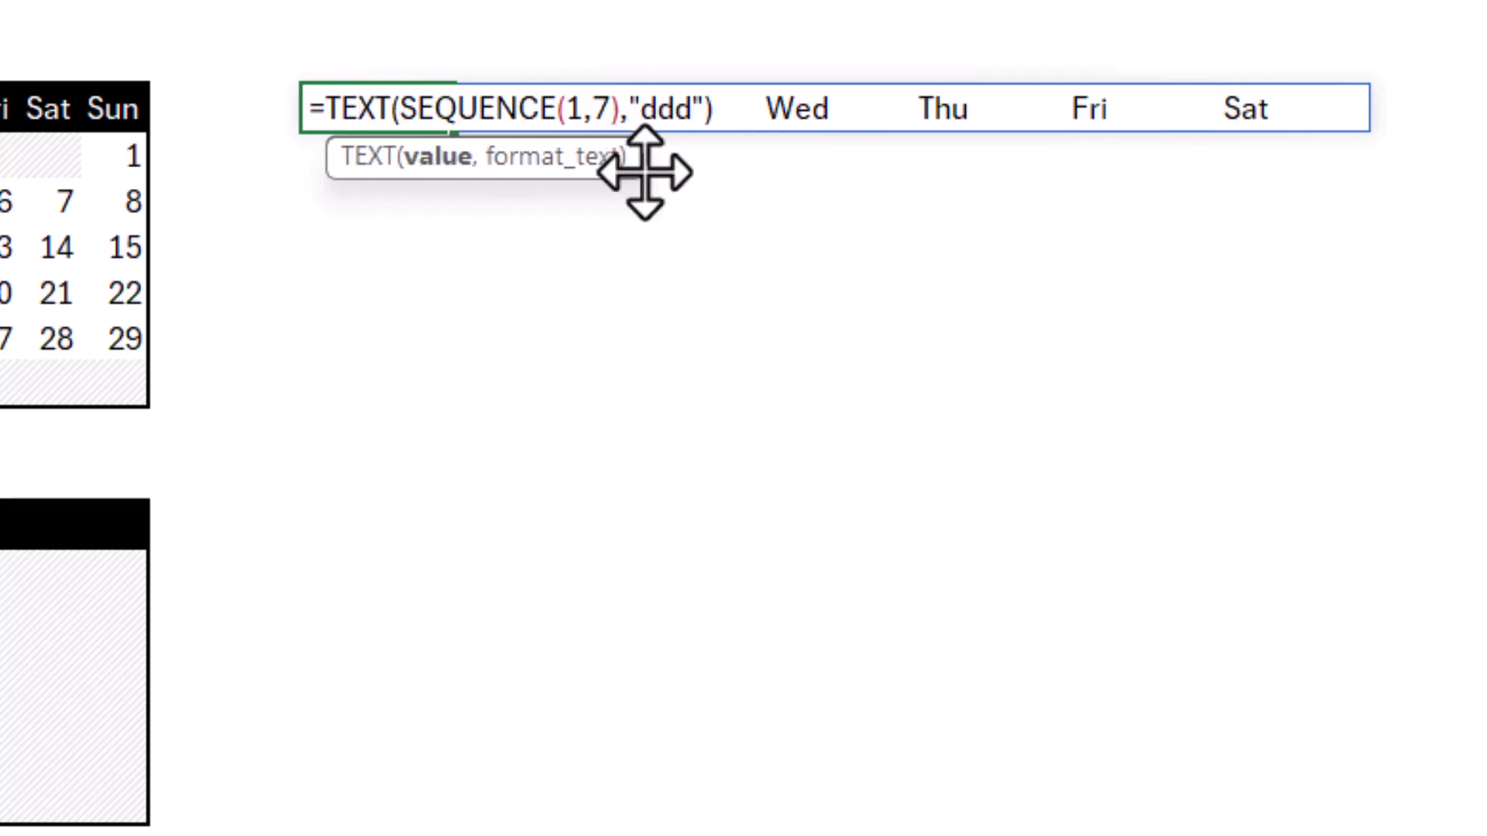
pyautogui.write('+1')
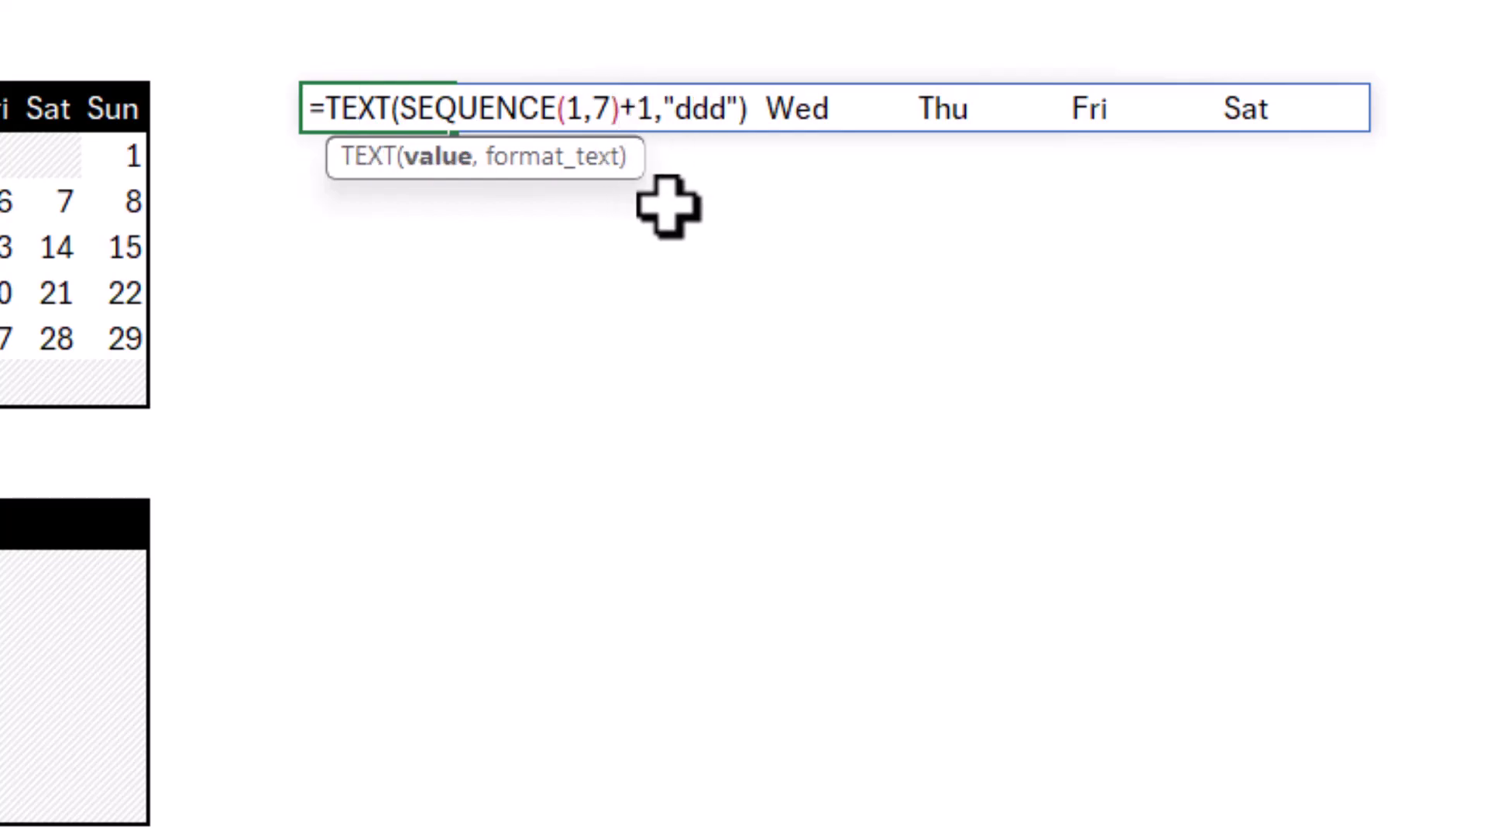
pyautogui.press('Return')
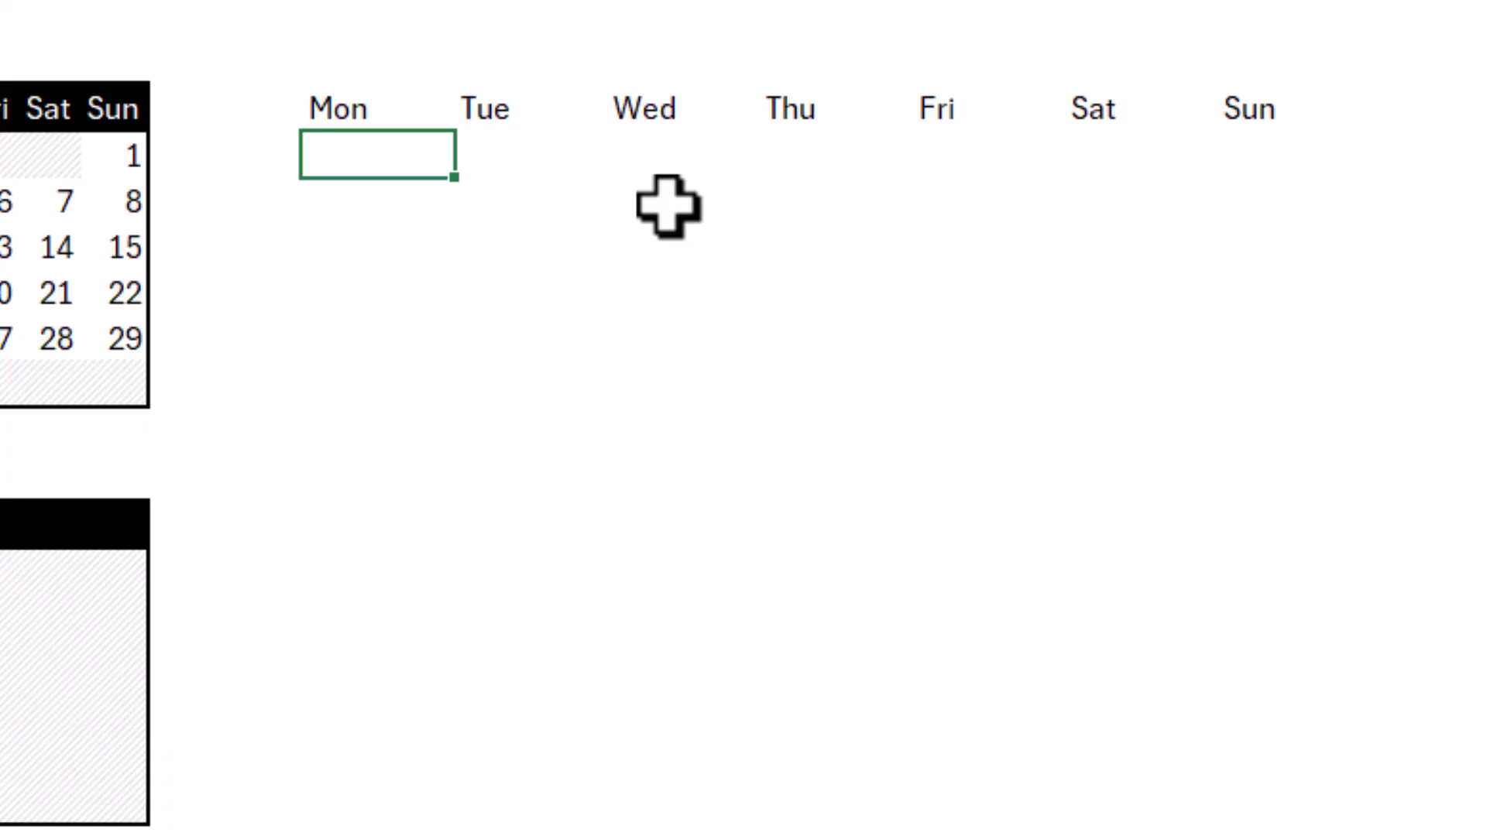
pyautogui.press('Up')
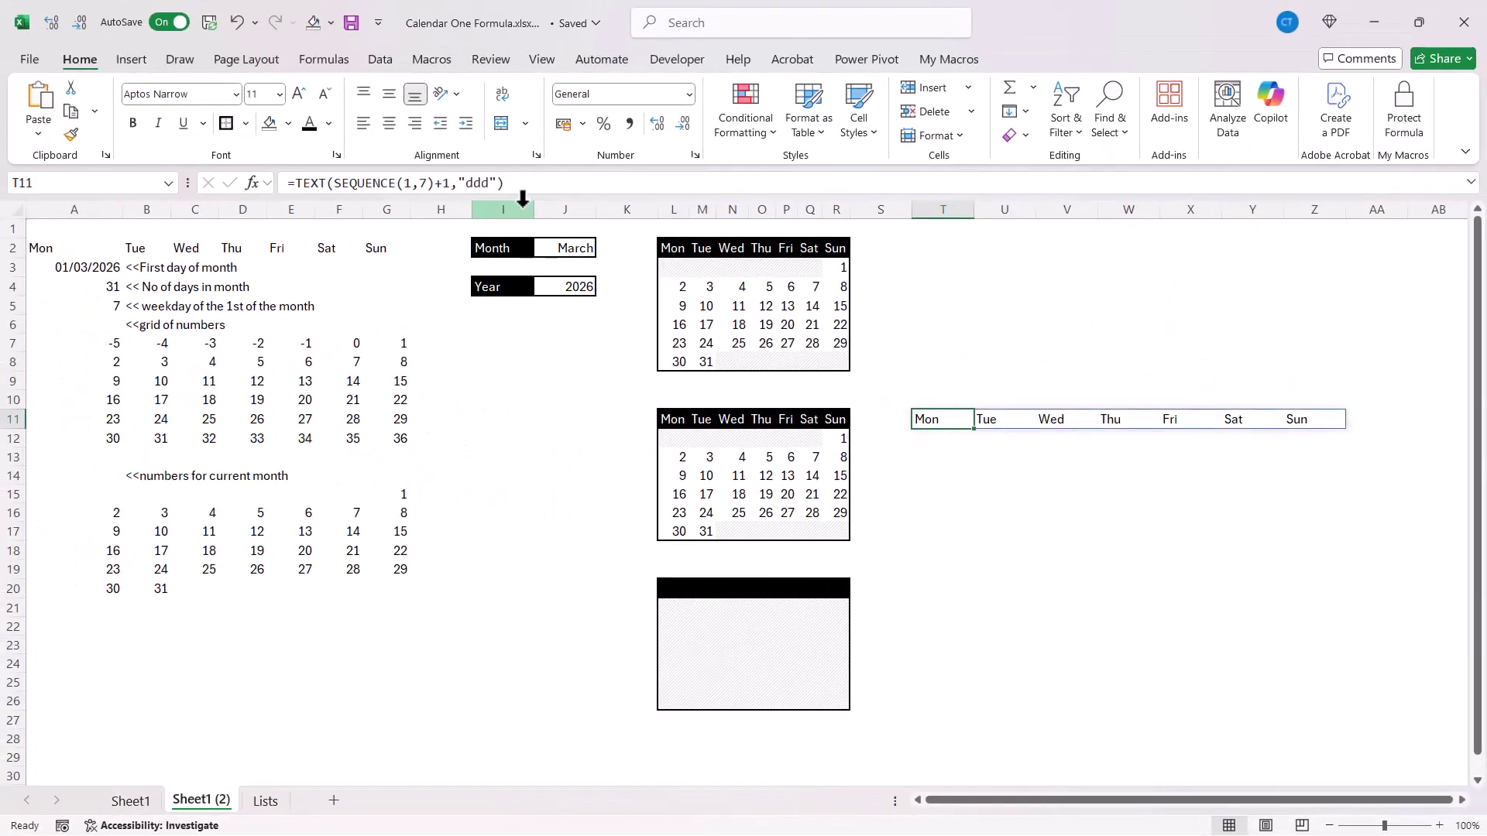
pyautogui.moveTo(505, 182); pyautogui.dragTo(285, 163)
pyautogui.hotkey('ctrl', 'c')
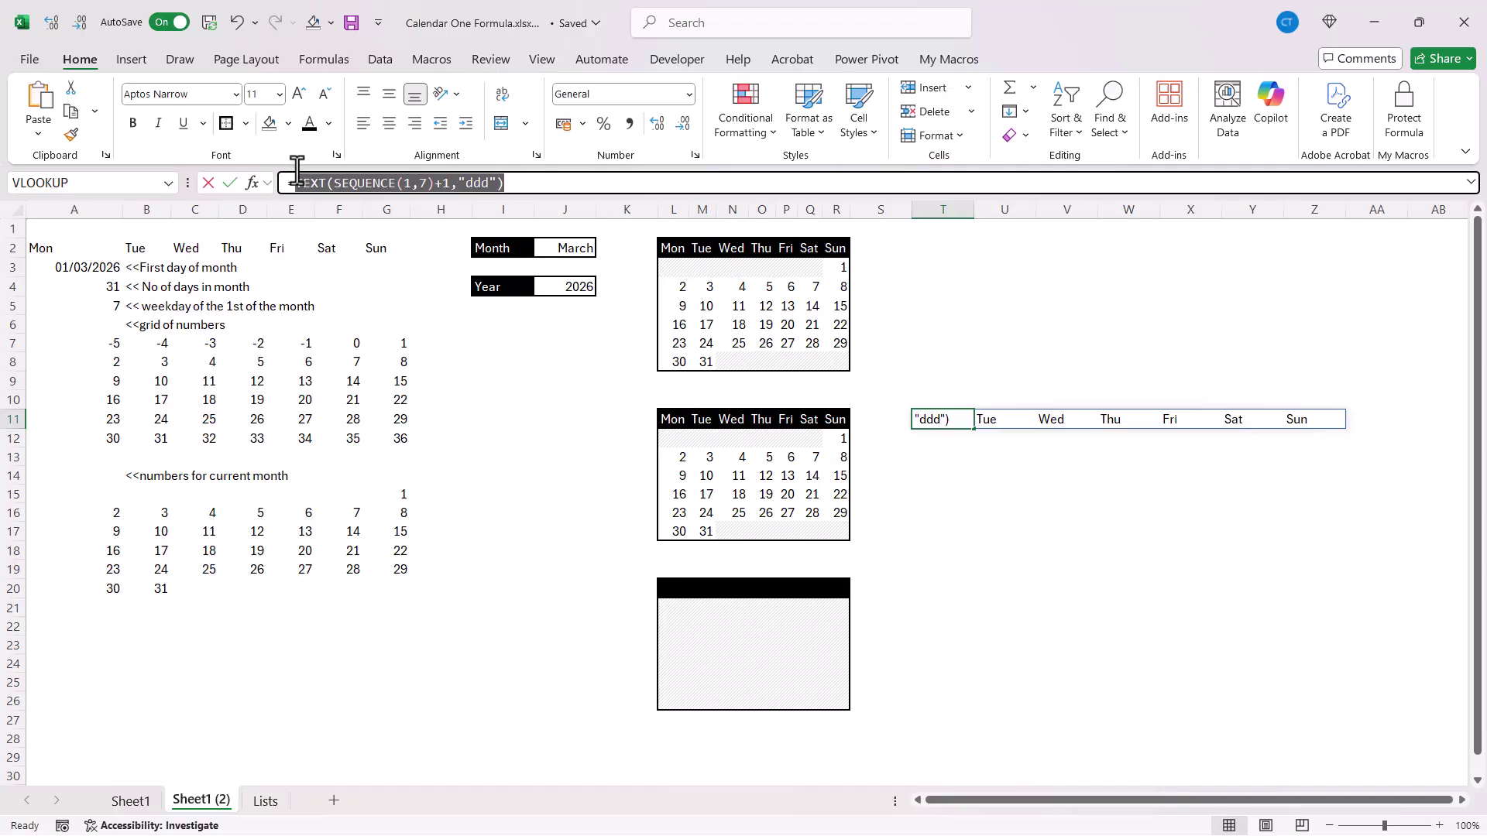
pyautogui.press('Return')
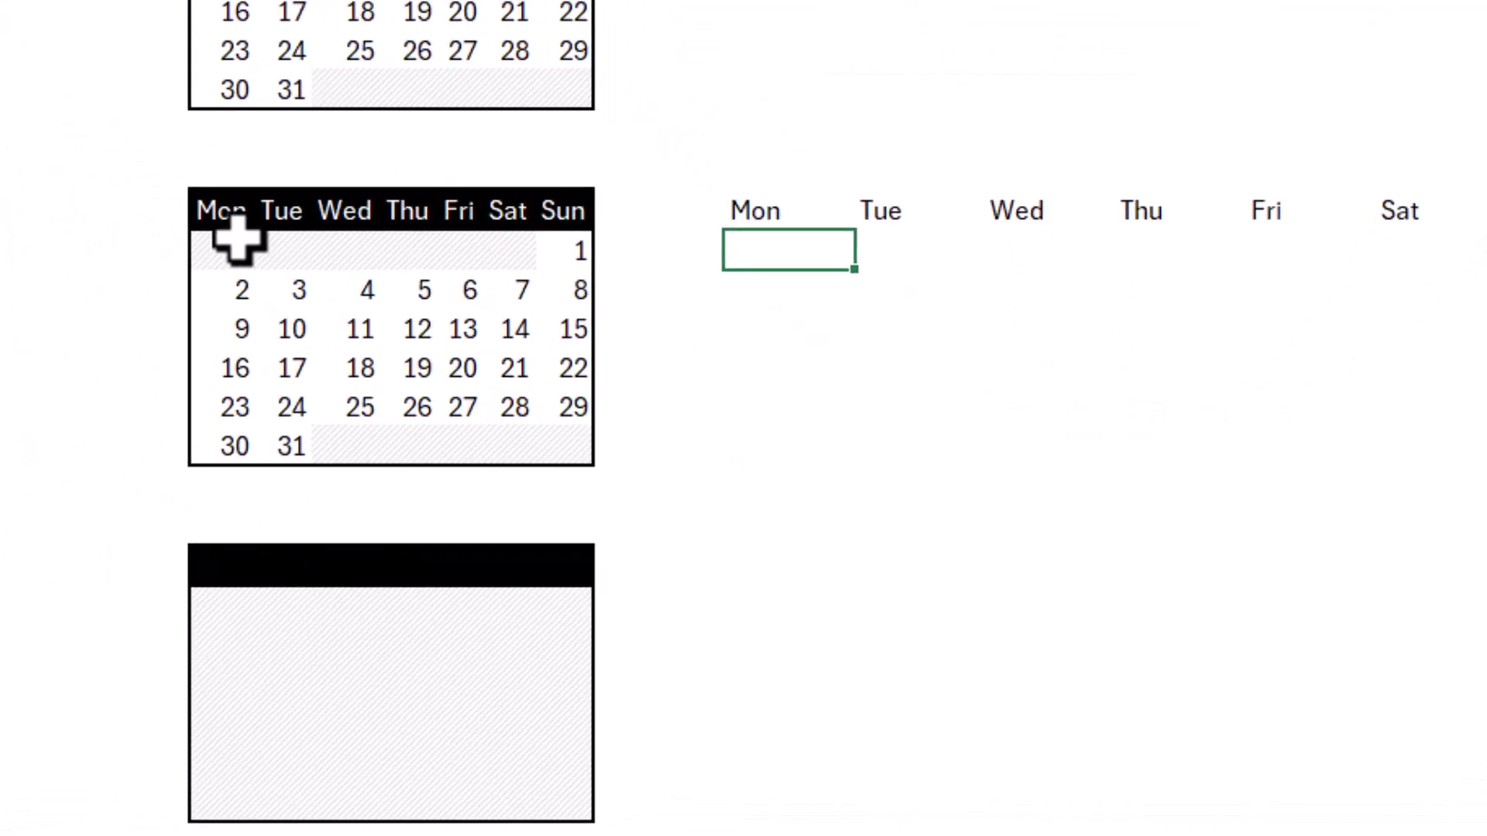
# Step: Replace the MonthNos result with a DayHdgs variable set to the pasted weekday-heading formula
pyautogui.doubleClick(238, 244)
pyautogui.doubleClick(197, 485)
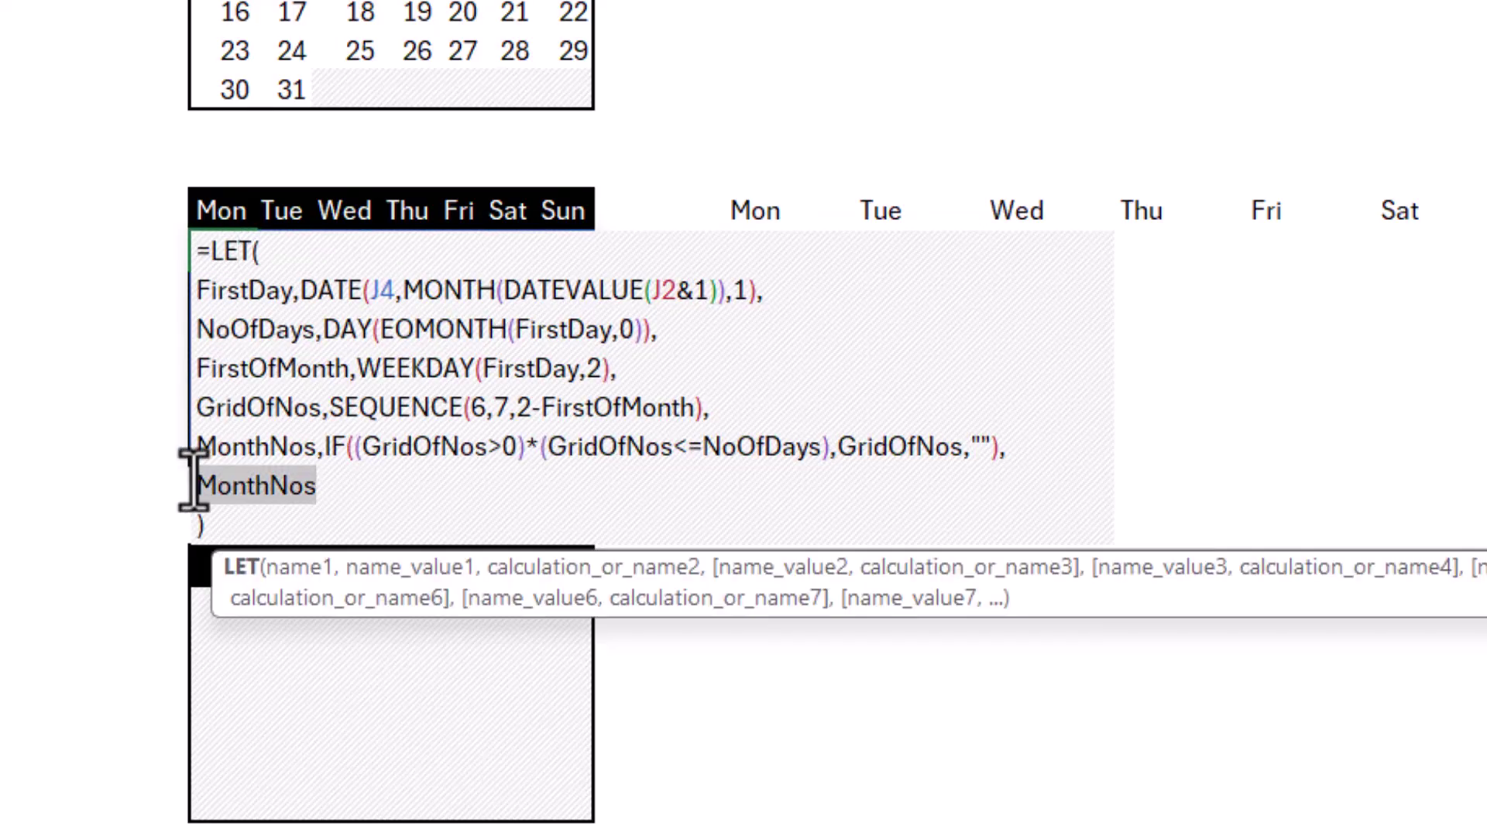
pyautogui.press('Delete')
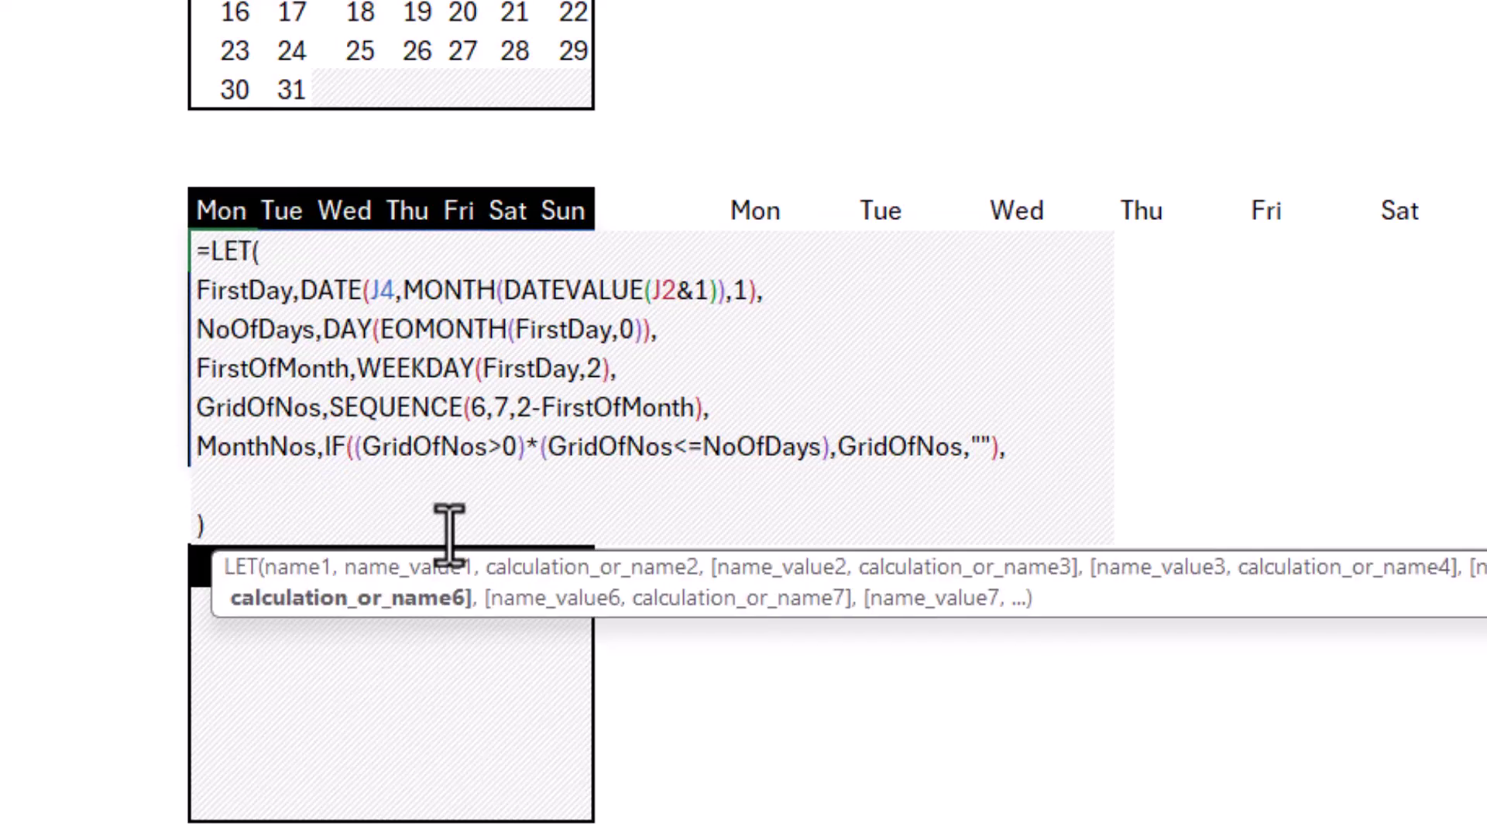
pyautogui.write('Day')
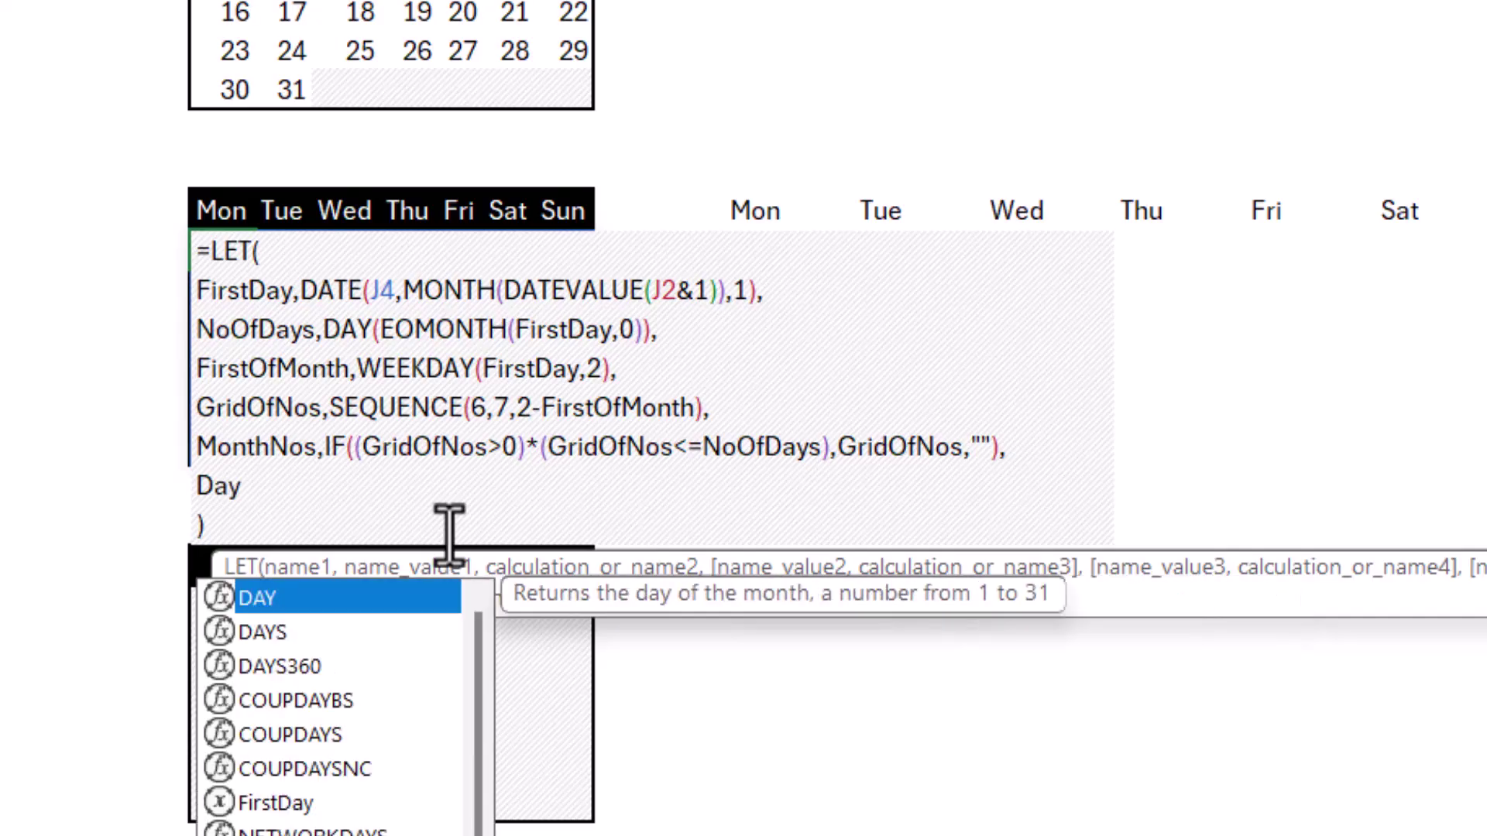
pyautogui.write('H')
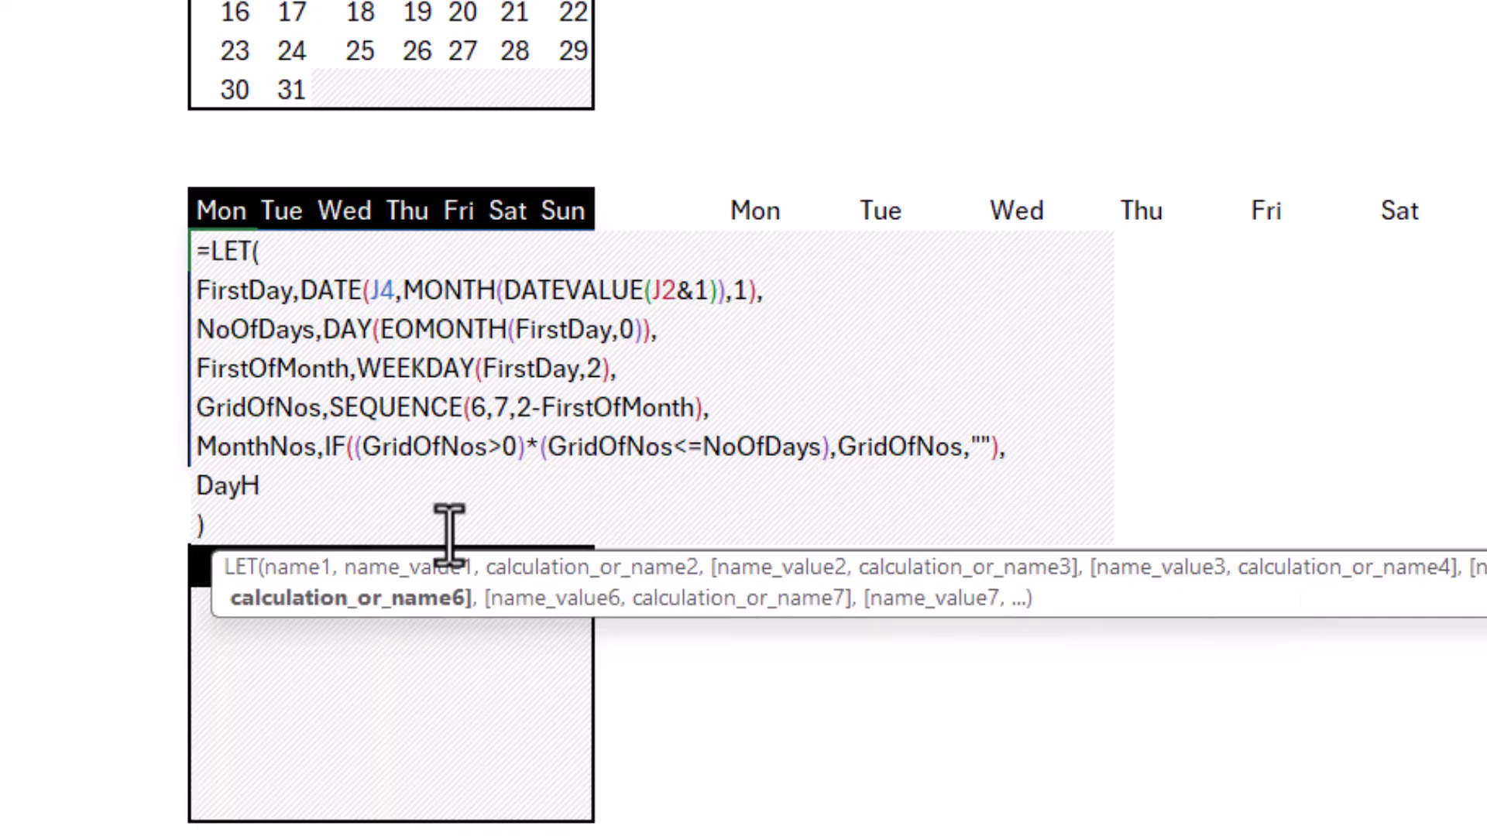
pyautogui.write('dgs,')
pyautogui.hotkey('ctrl', 'v')
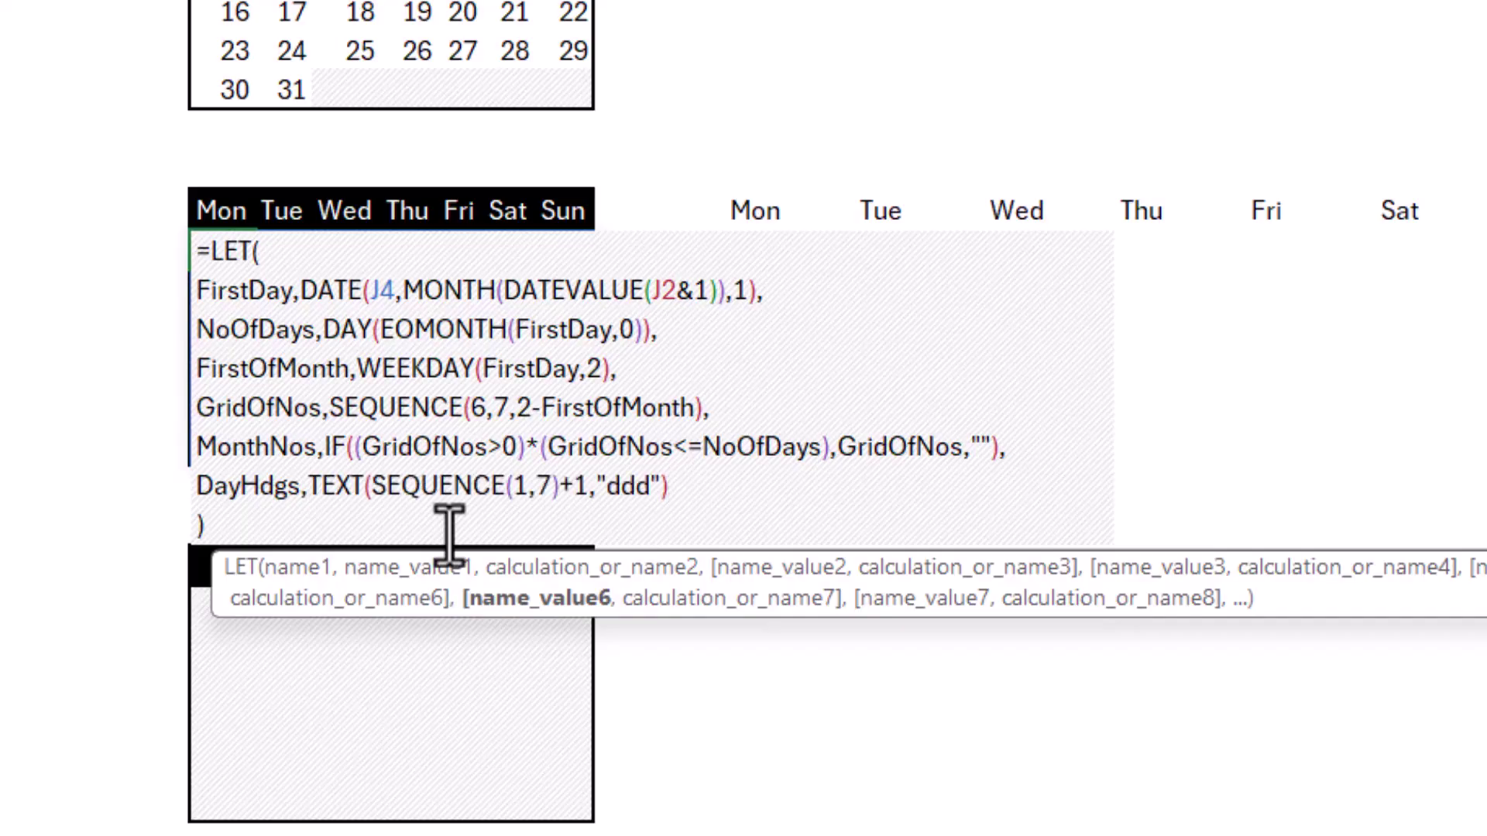
pyautogui.write(',')
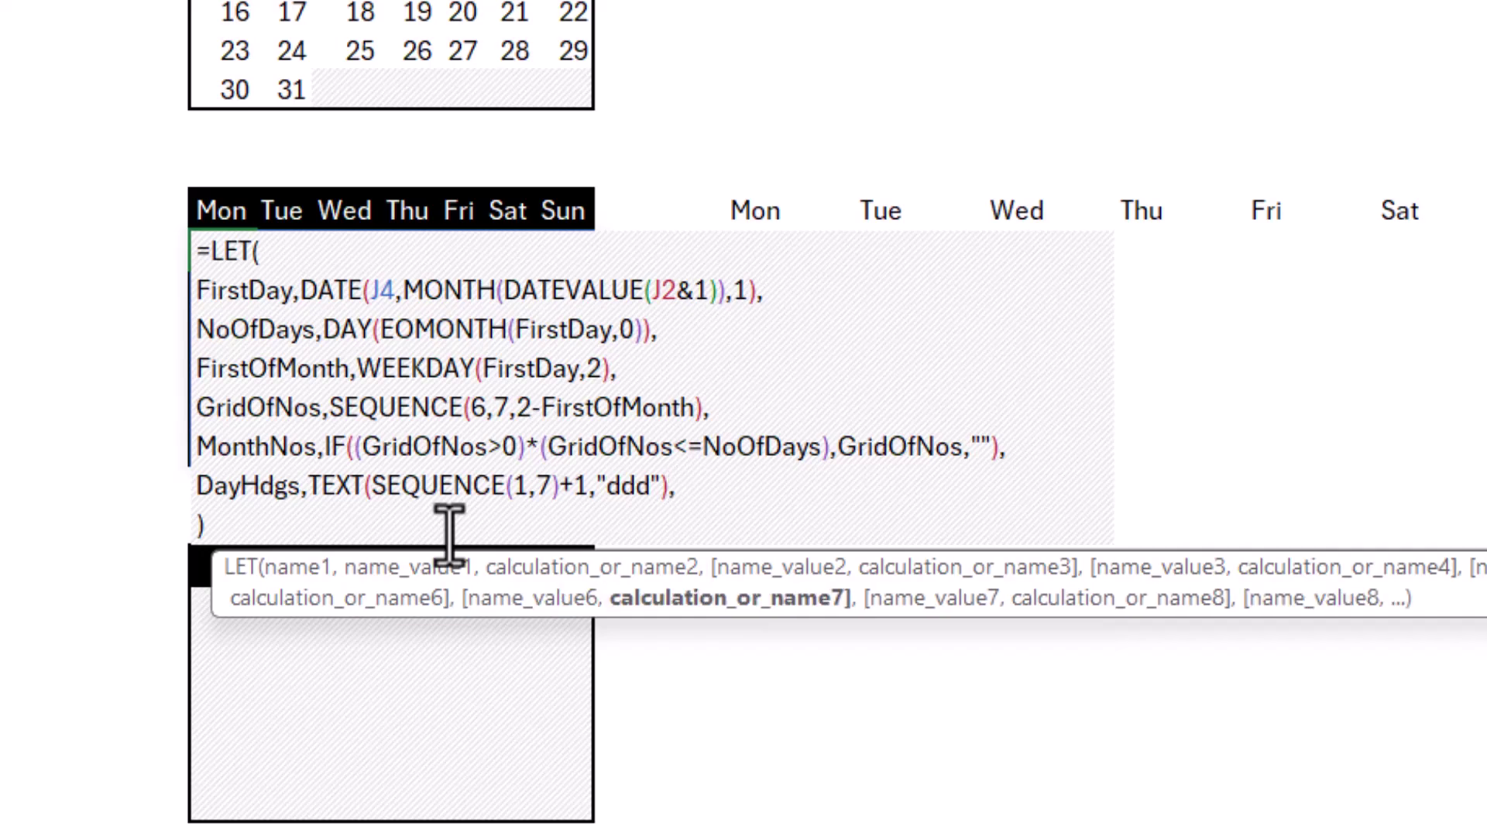
pyautogui.hotkey('alt', 'Return')
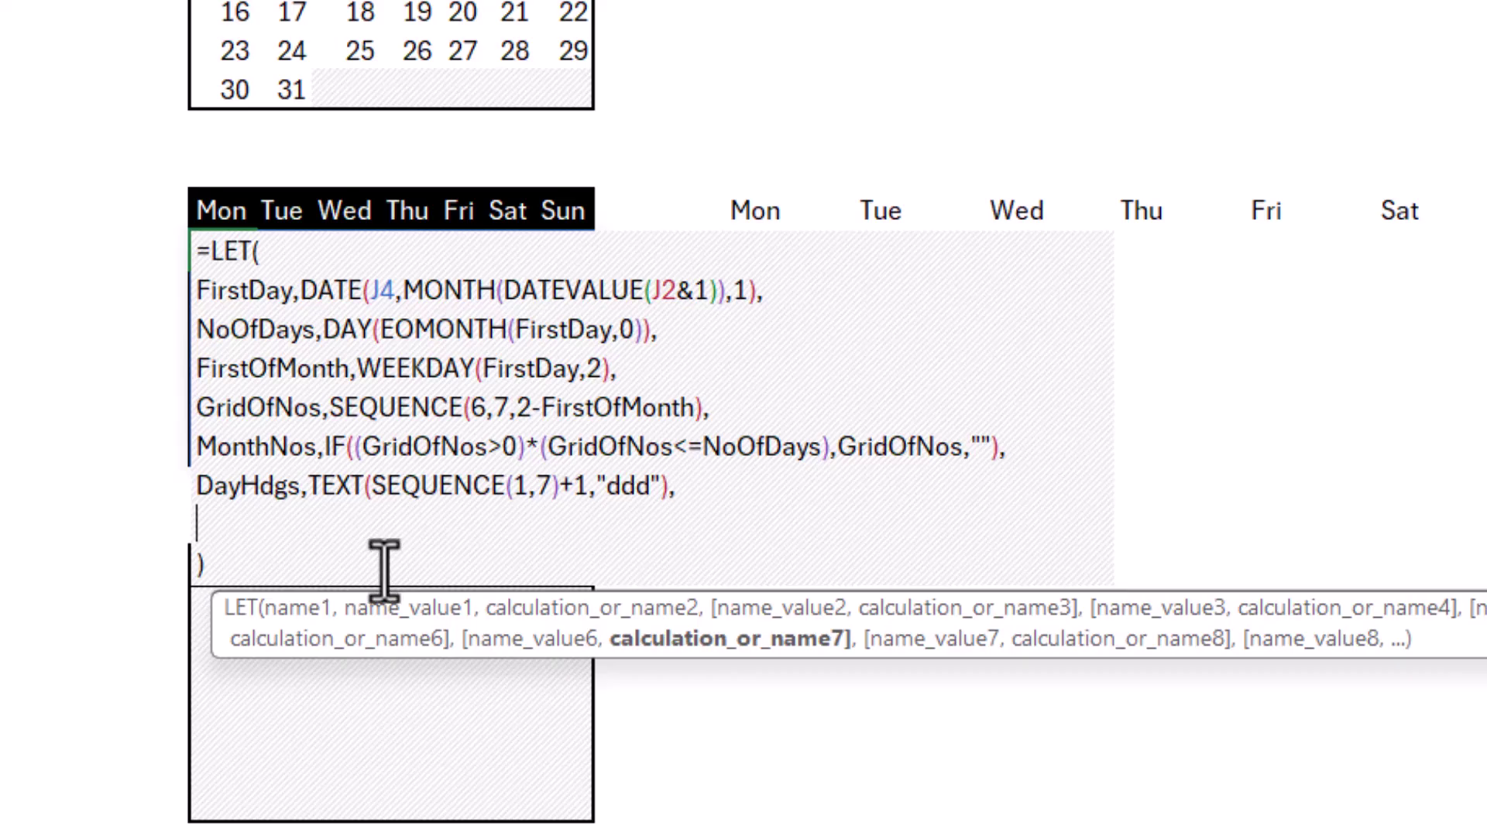
# Step: Return VSTACK(DayHdgs,MonthNos) and commit, spilling Mon–Sun headings above March 2026's dates
pyautogui.write('vstack')
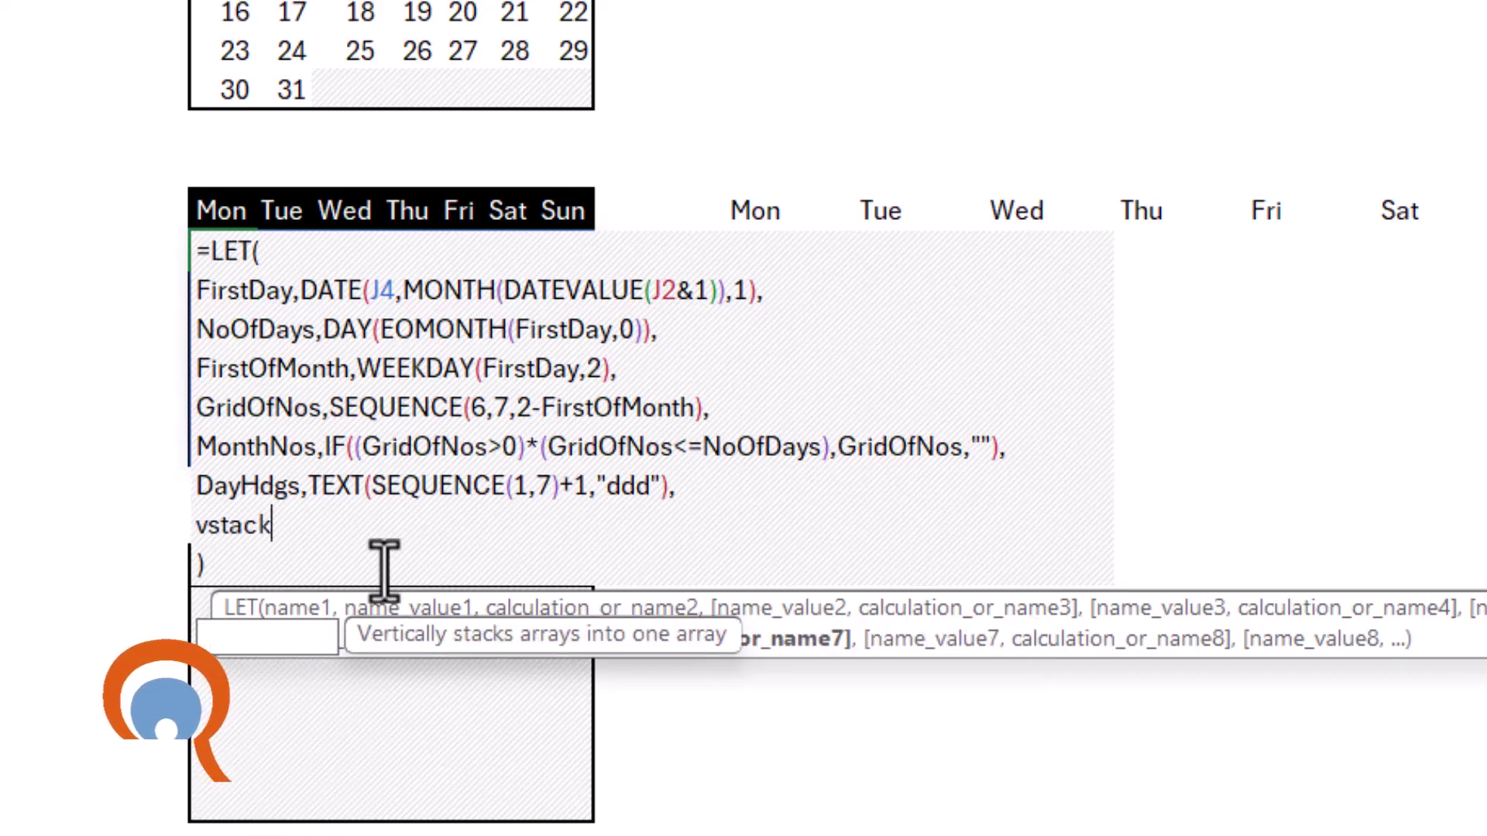
pyautogui.write('(day')
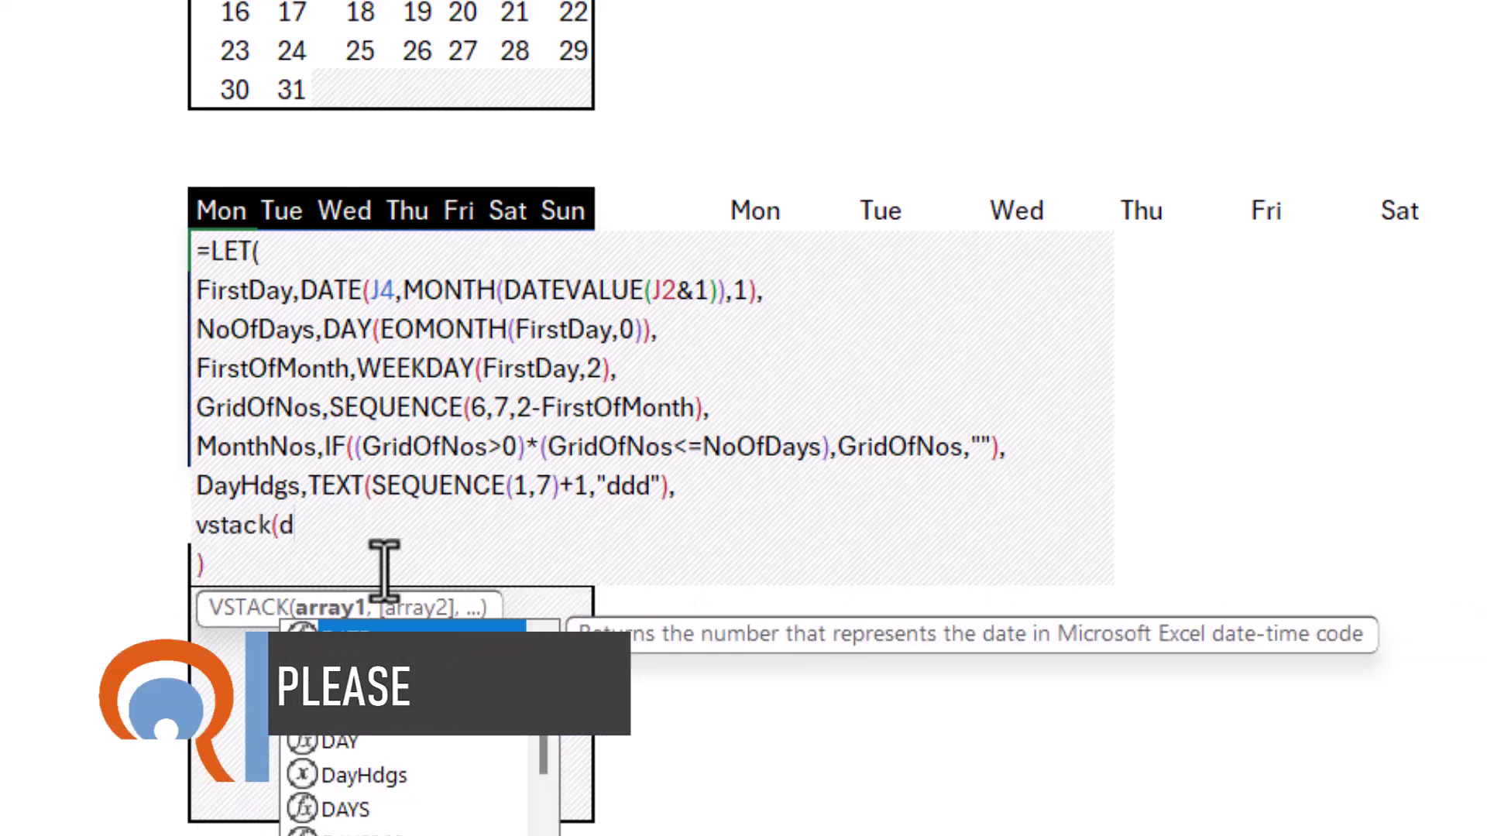
pyautogui.press('Down')
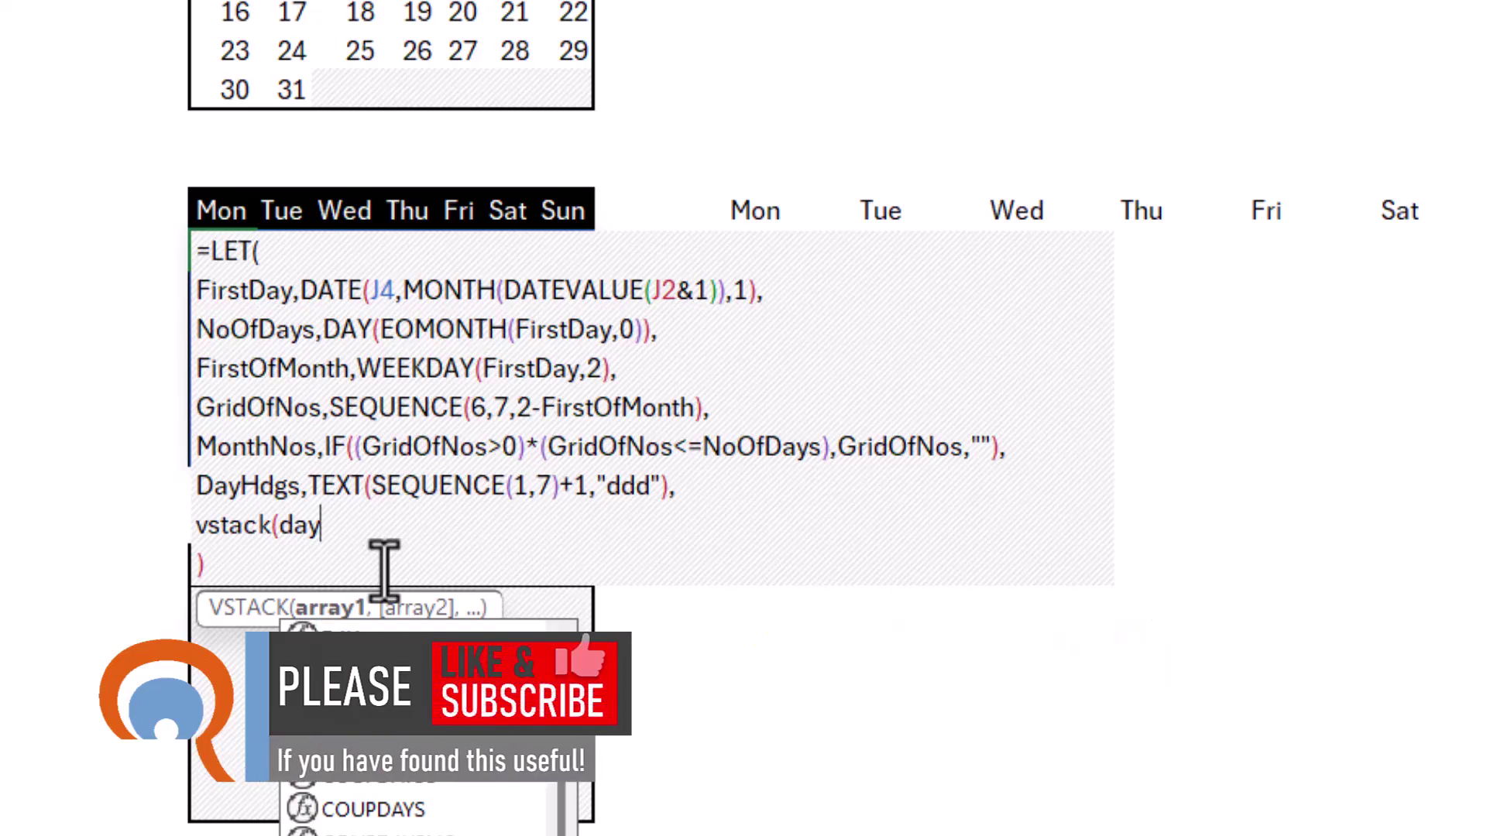
pyautogui.press('Tab')
pyautogui.write(',')
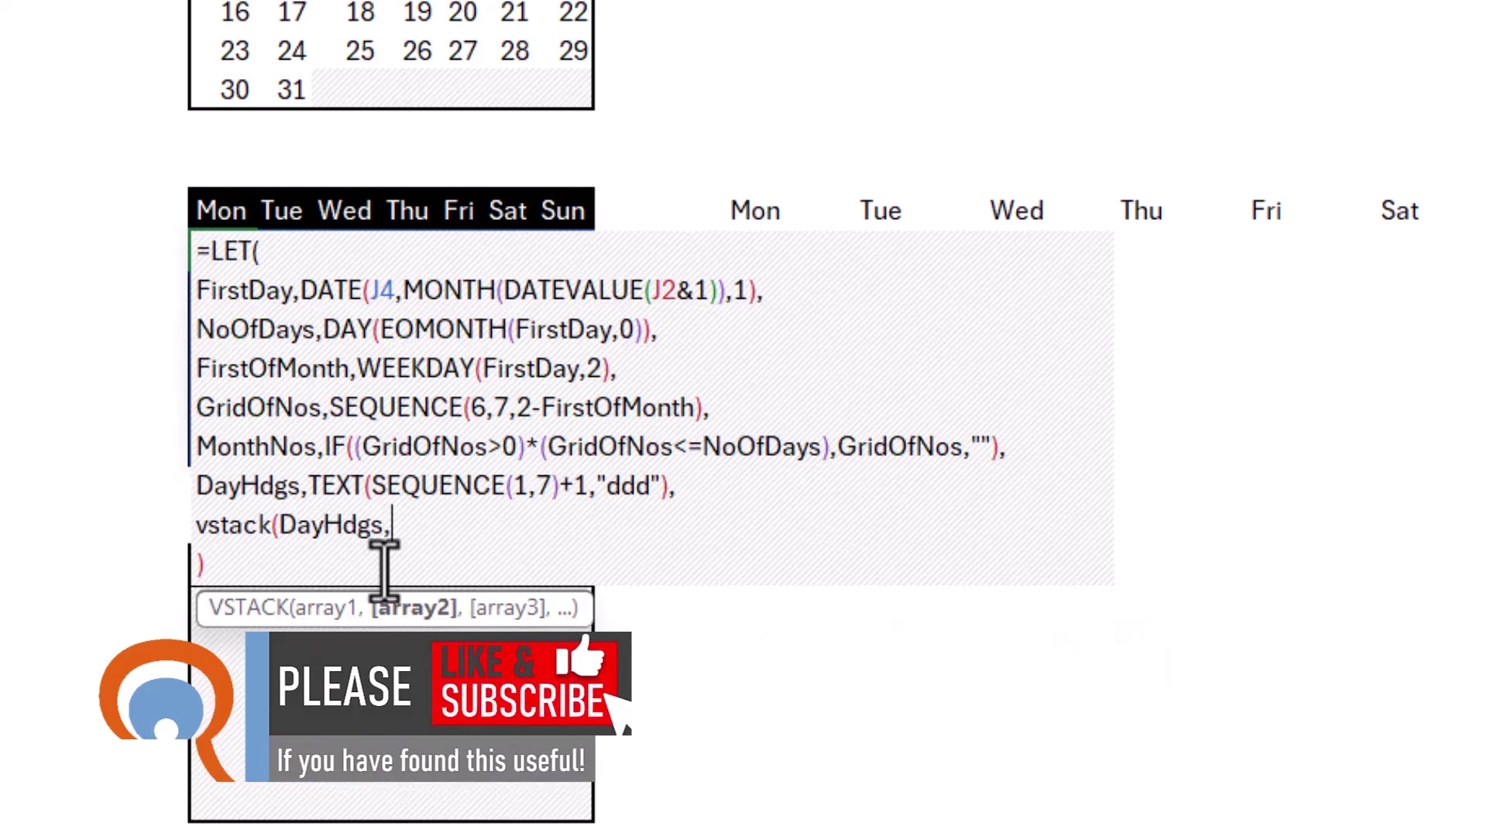
pyautogui.write('mon')
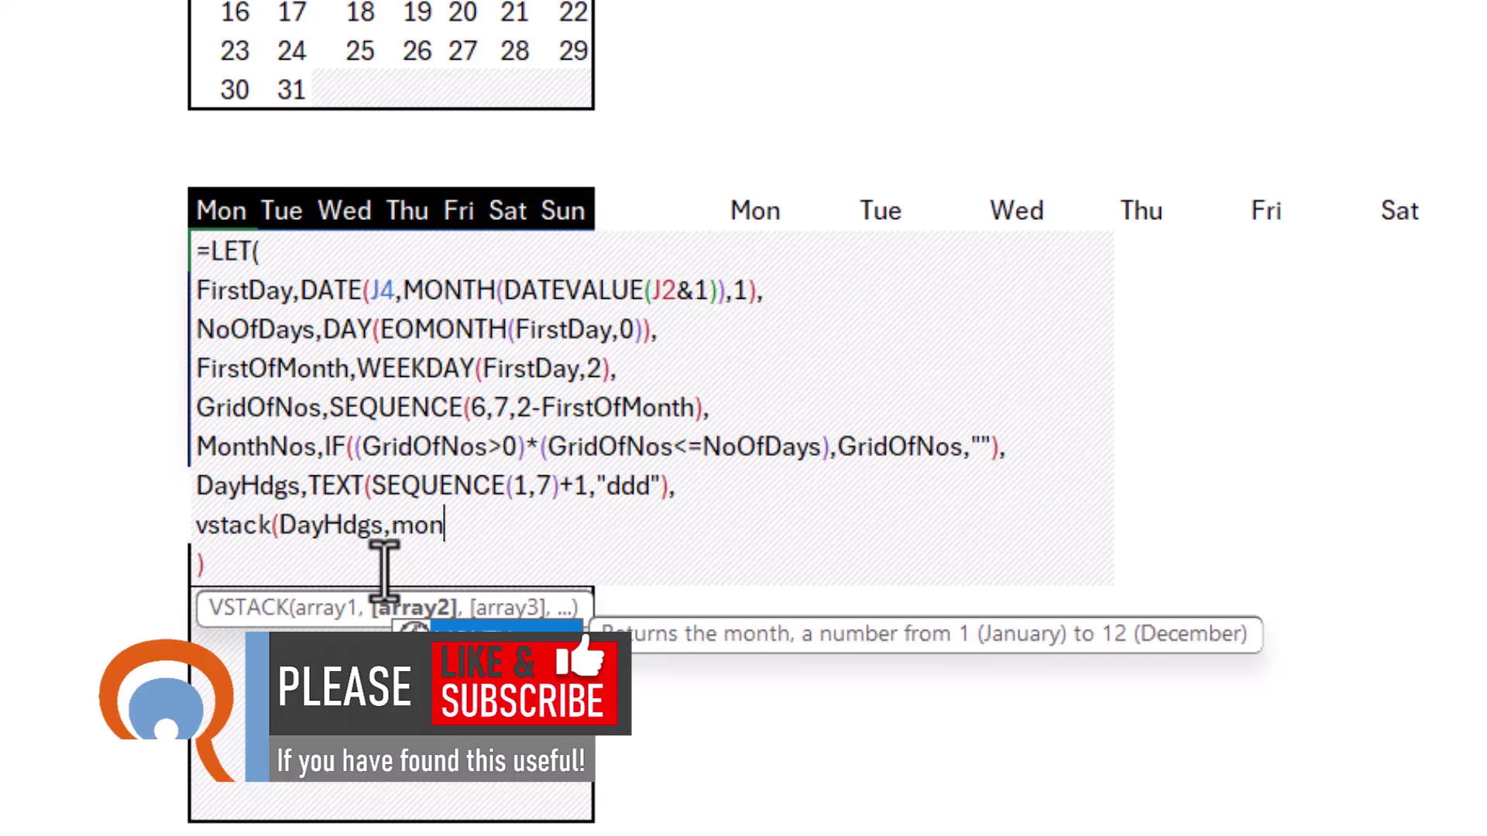
pyautogui.press('Down')
pyautogui.press('Tab')
pyautogui.write(')')
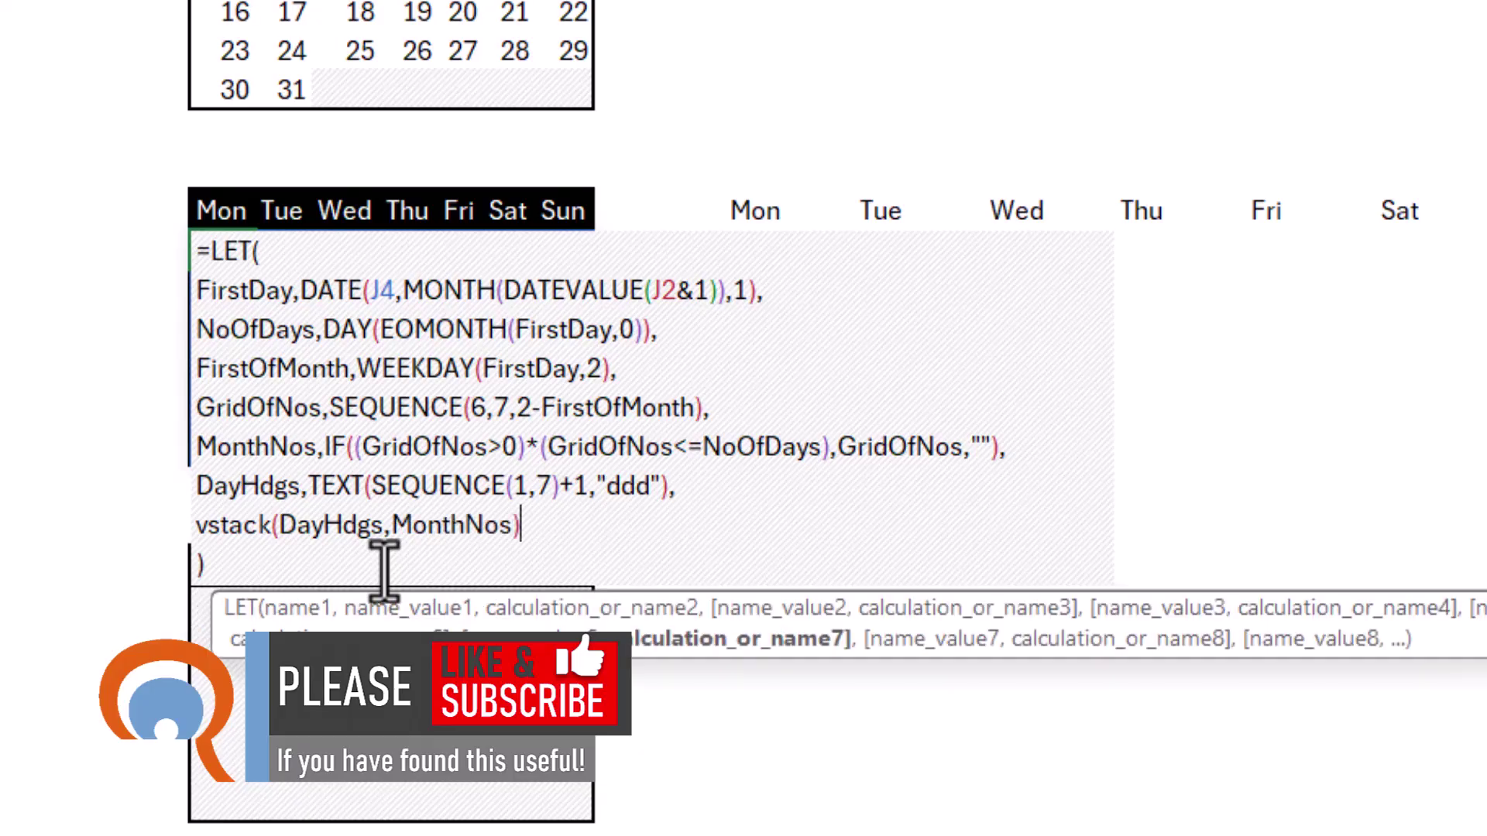
pyautogui.press('Return')
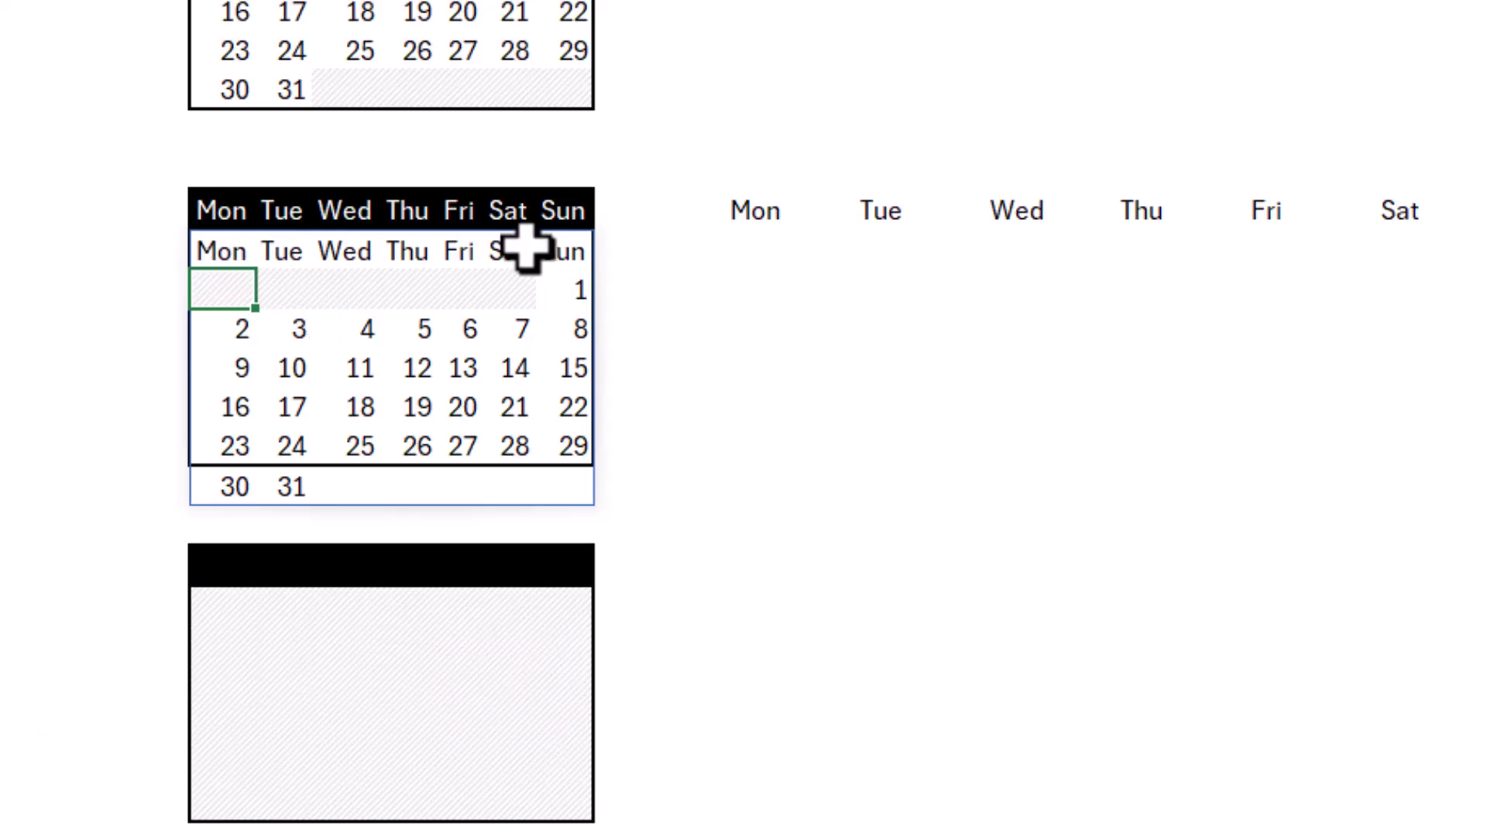
# Step: Clear the old Mon–Sun labels and move the calendar formula up into the header row
pyautogui.moveTo(222, 207); pyautogui.dragTo(563, 206)
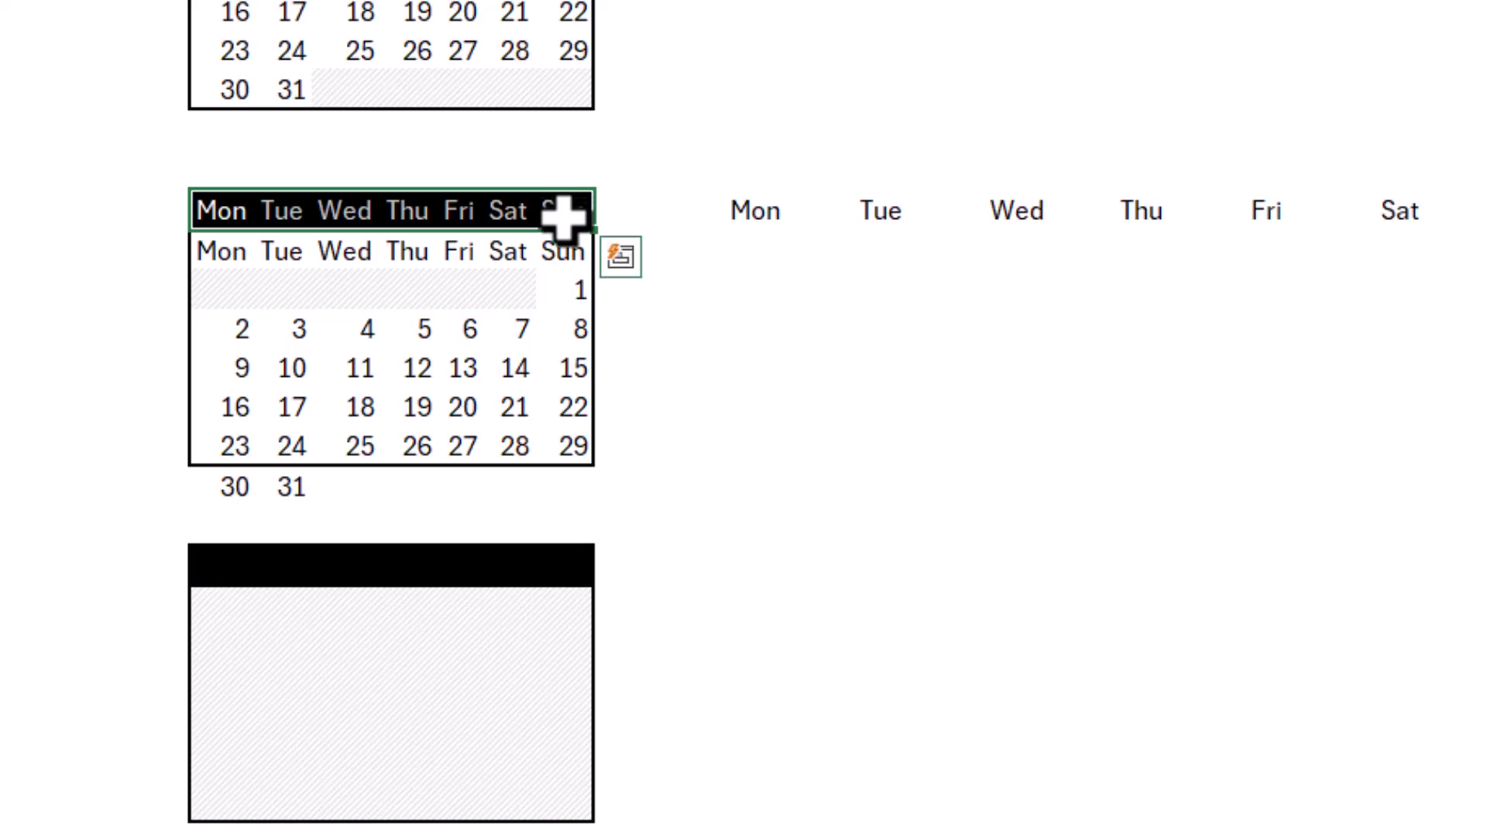
pyautogui.press('Delete')
pyautogui.click(224, 255)
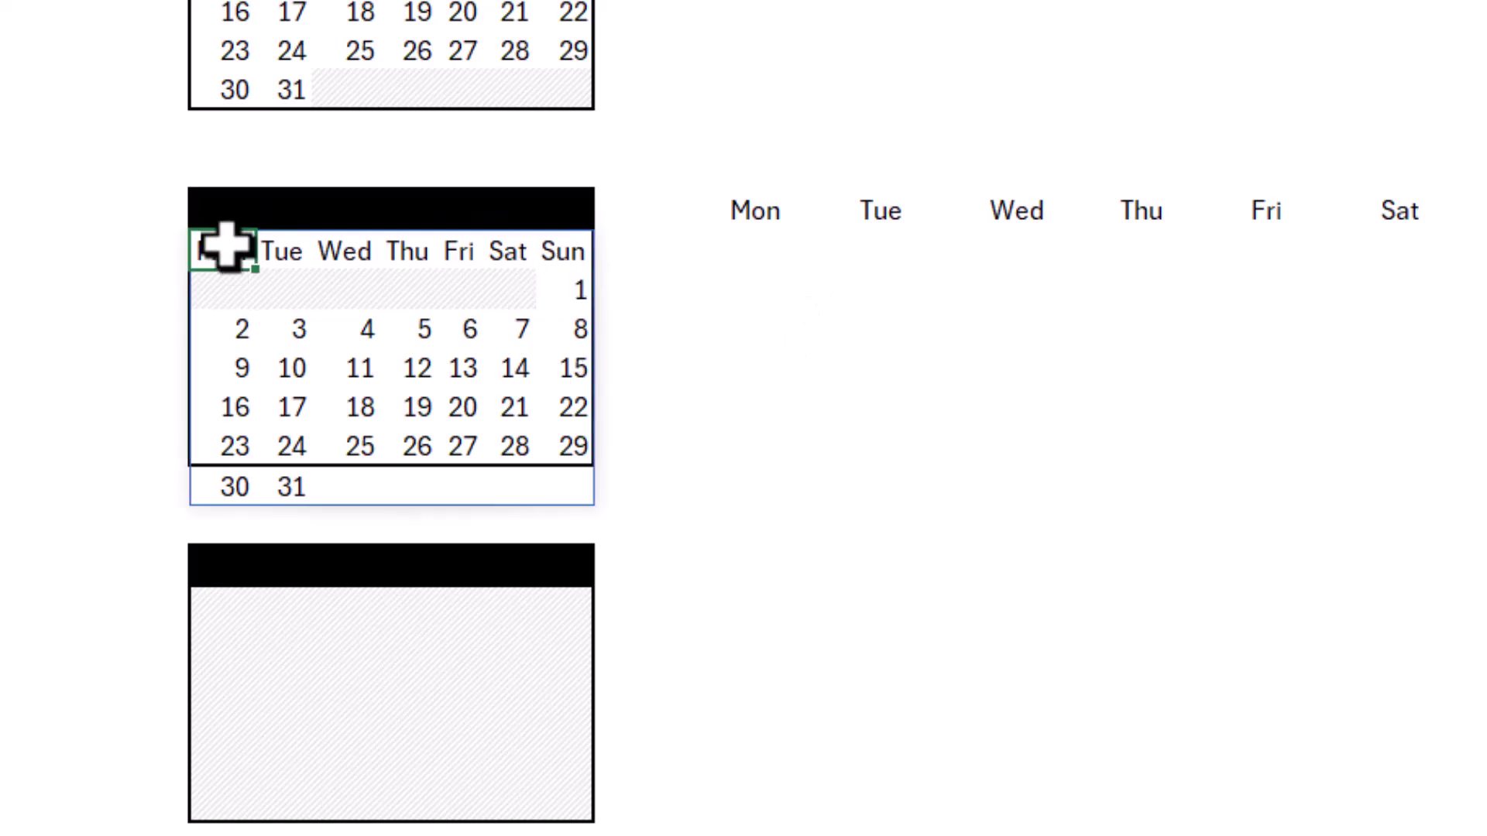
pyautogui.moveTo(223, 232); pyautogui.dragTo(222, 212)
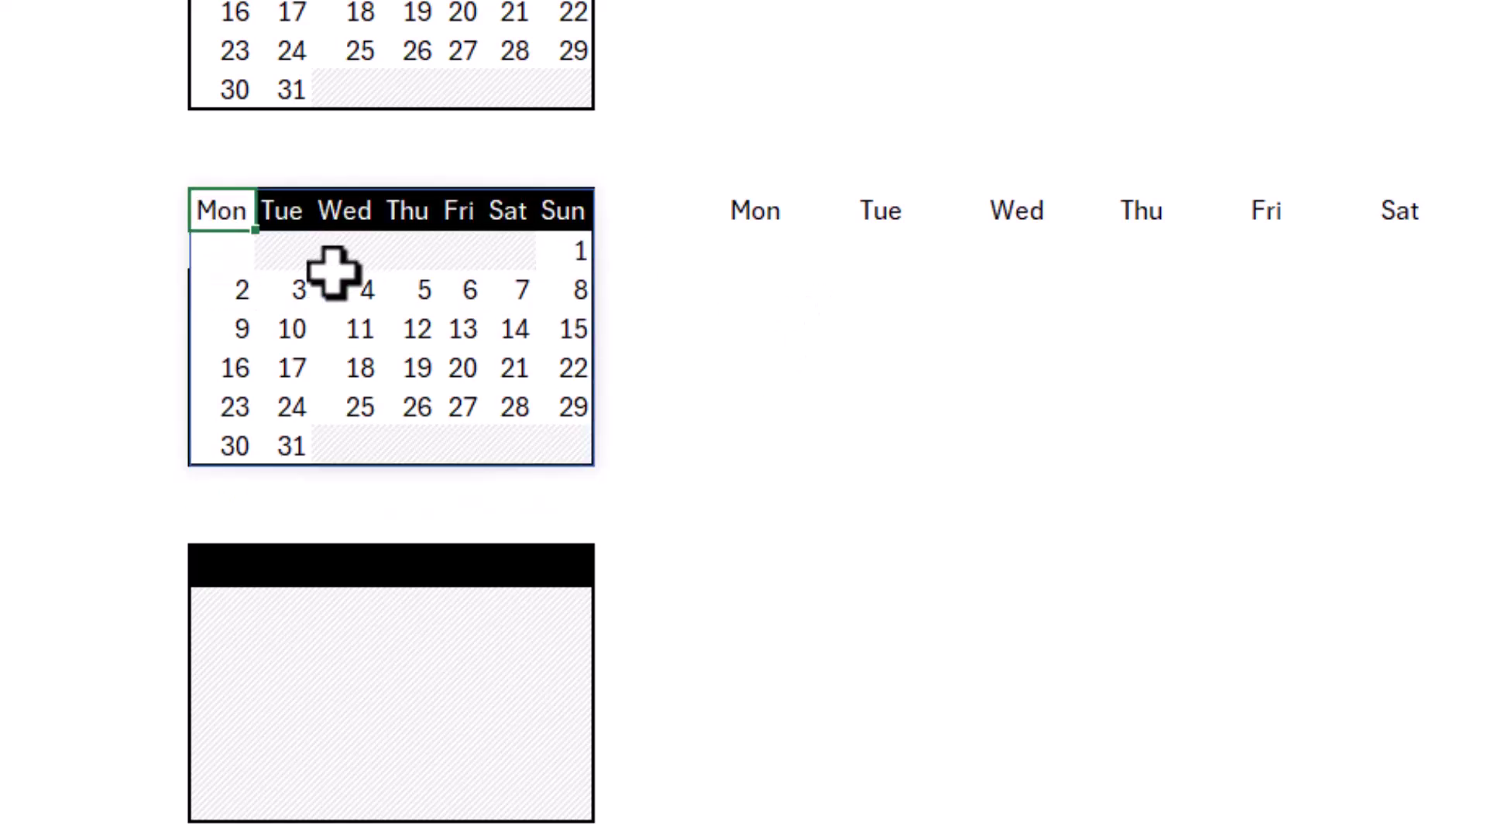
pyautogui.click(771, 375)
# Step: Copy the black Tue header format onto the Mon heading with Format Painter
pyautogui.click(230, 224)
pyautogui.click(298, 208)
pyautogui.click(72, 133)
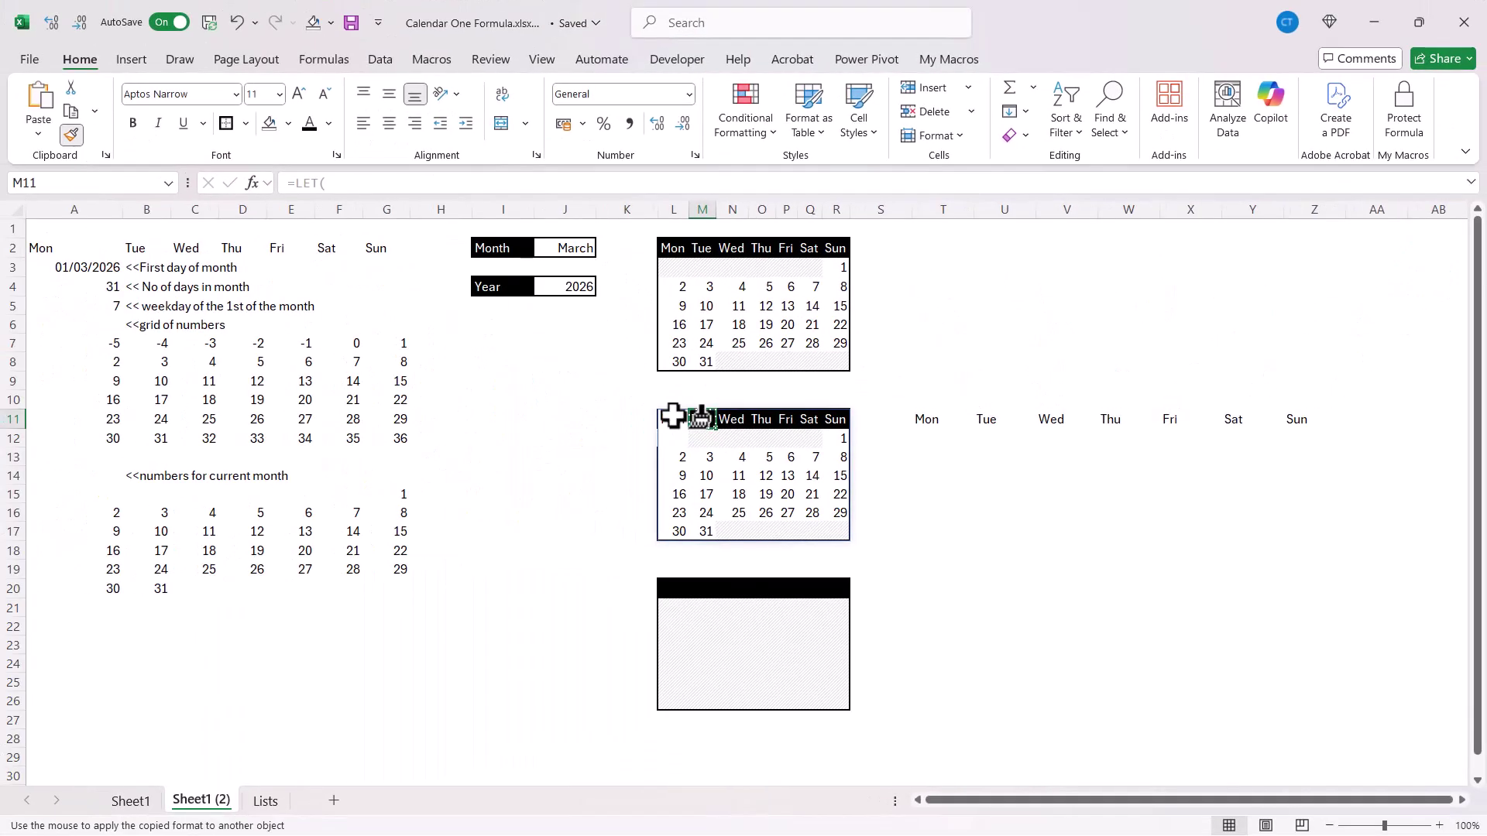
pyautogui.click(671, 418)
pyautogui.click(702, 439)
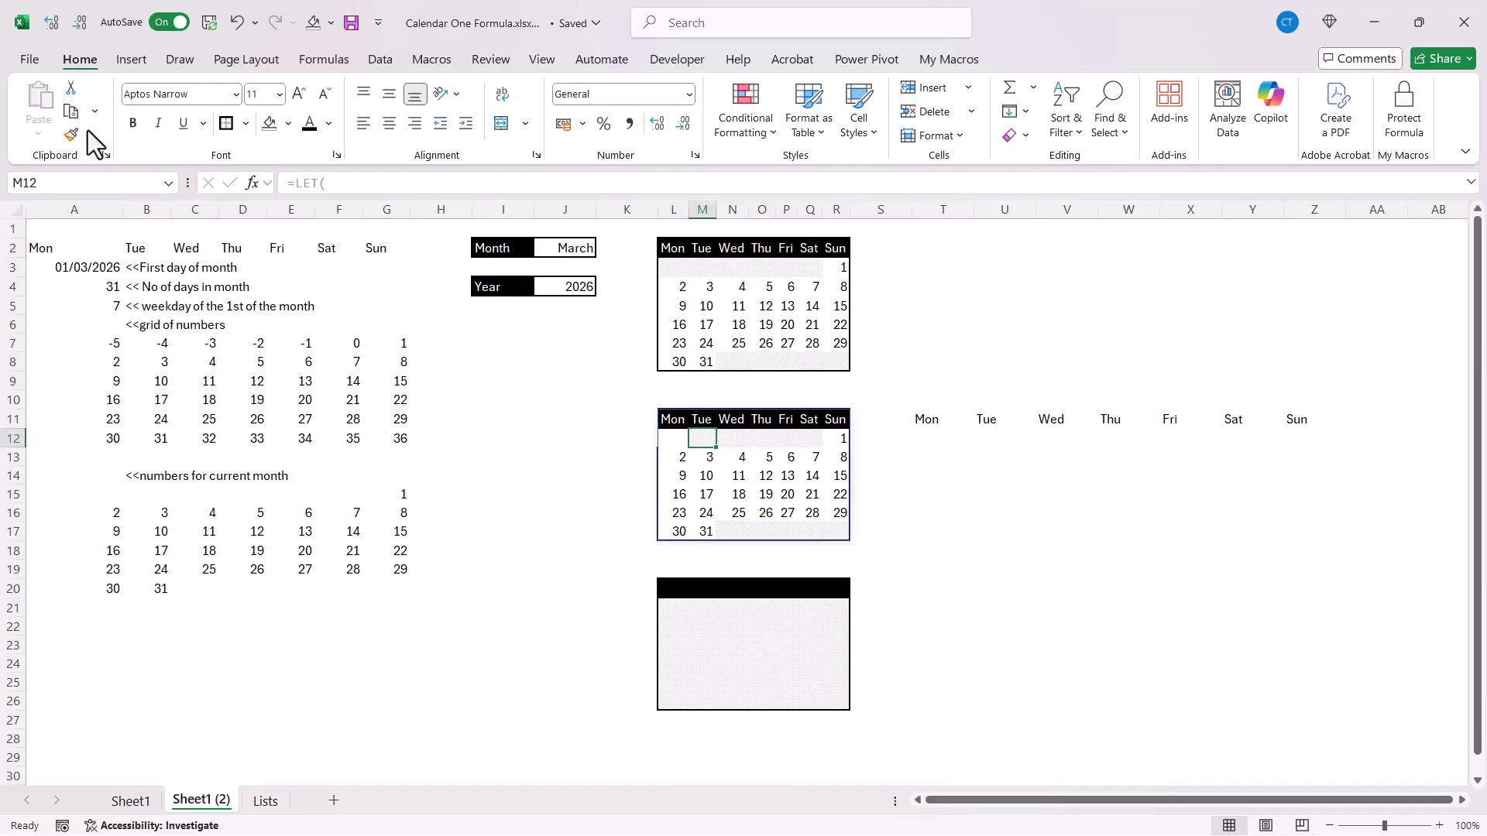
pyautogui.click(568, 247)
# Step: Set the Month to April for April 2026 and clear the standalone day-name formula in T11
pyautogui.click(604, 249)
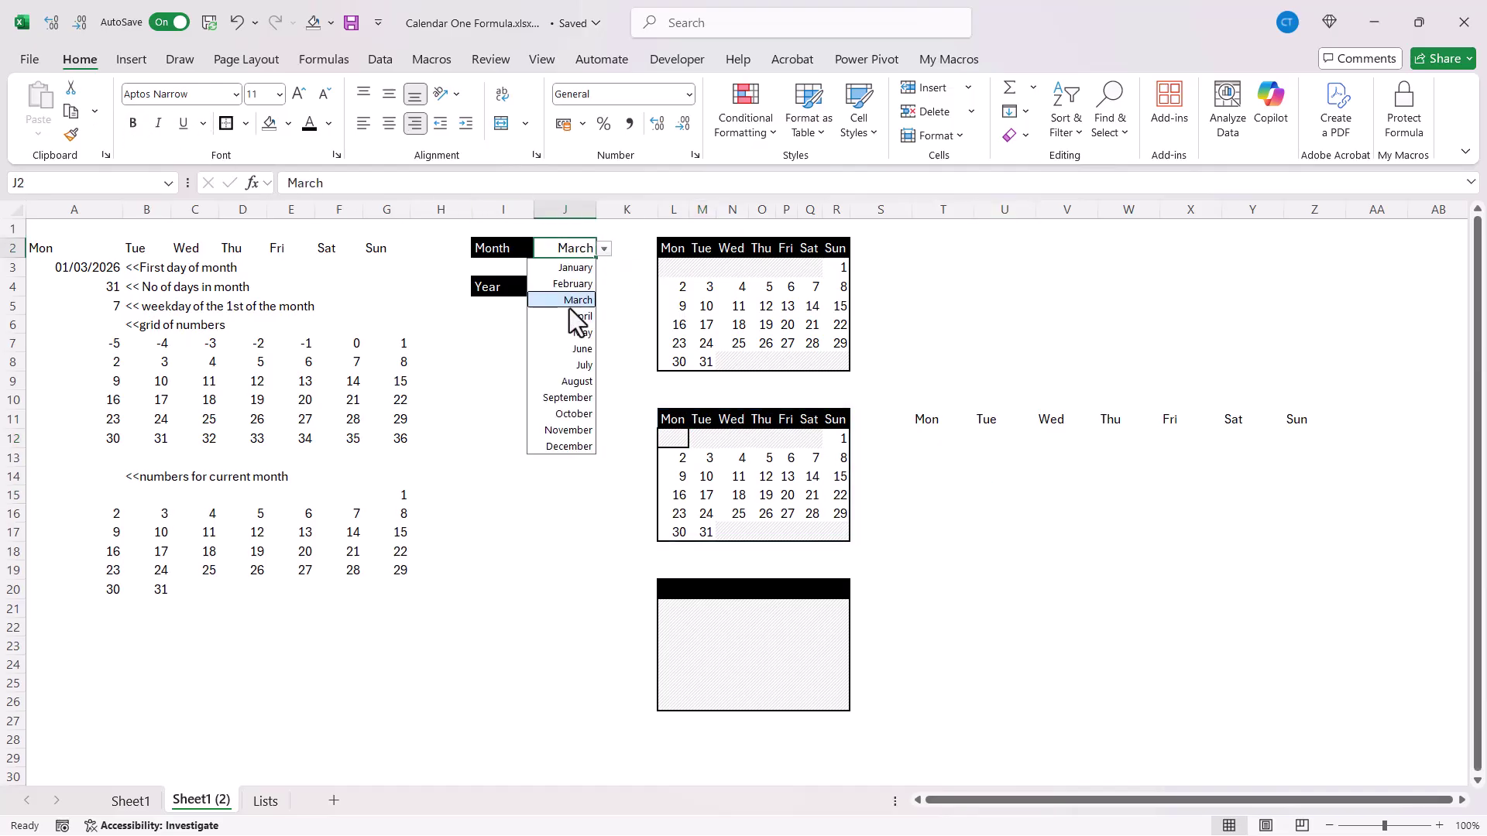
pyautogui.click(581, 316)
pyautogui.click(927, 418)
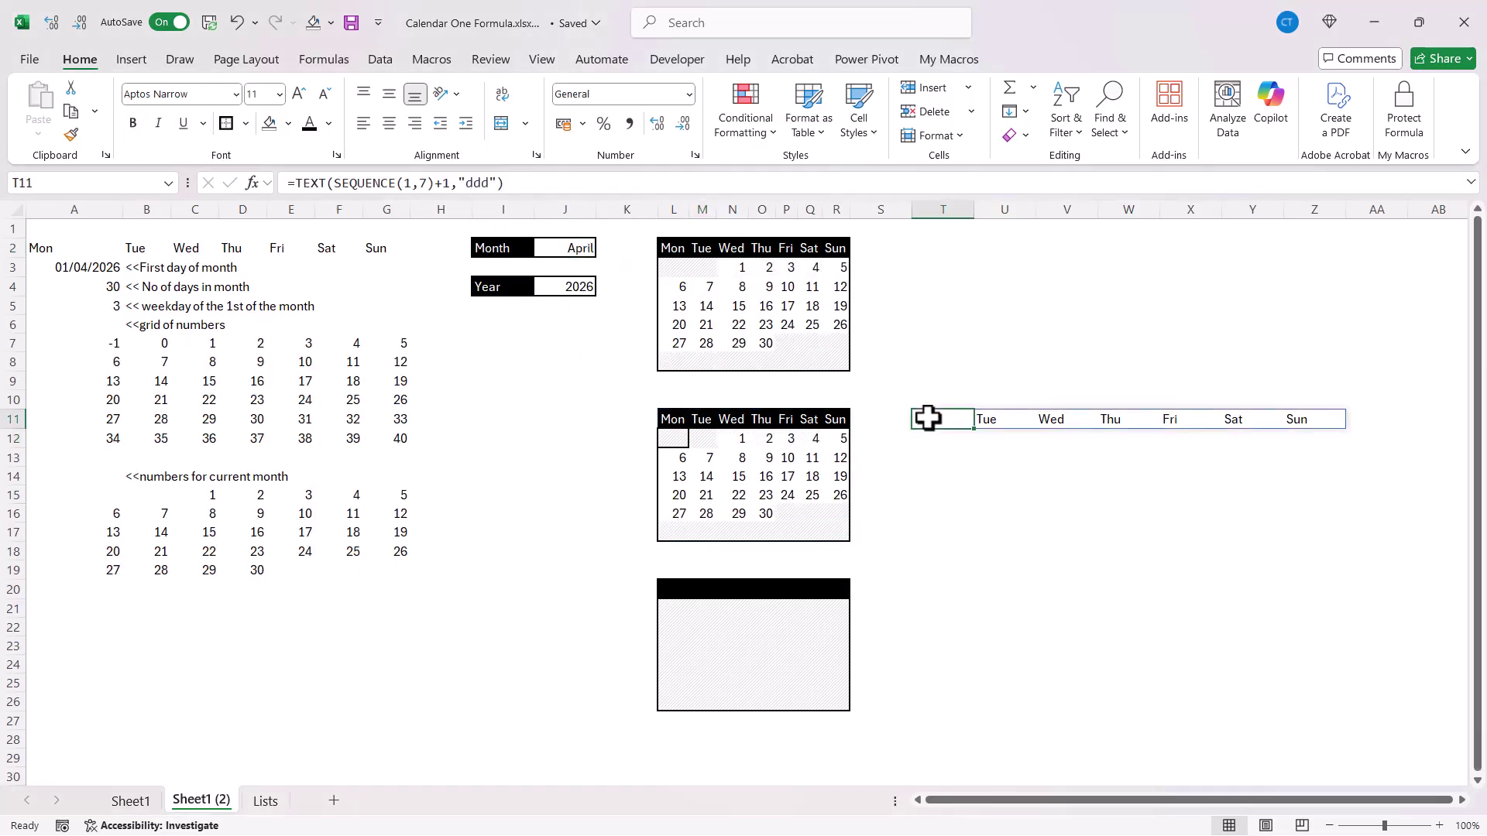
pyautogui.press('Delete')
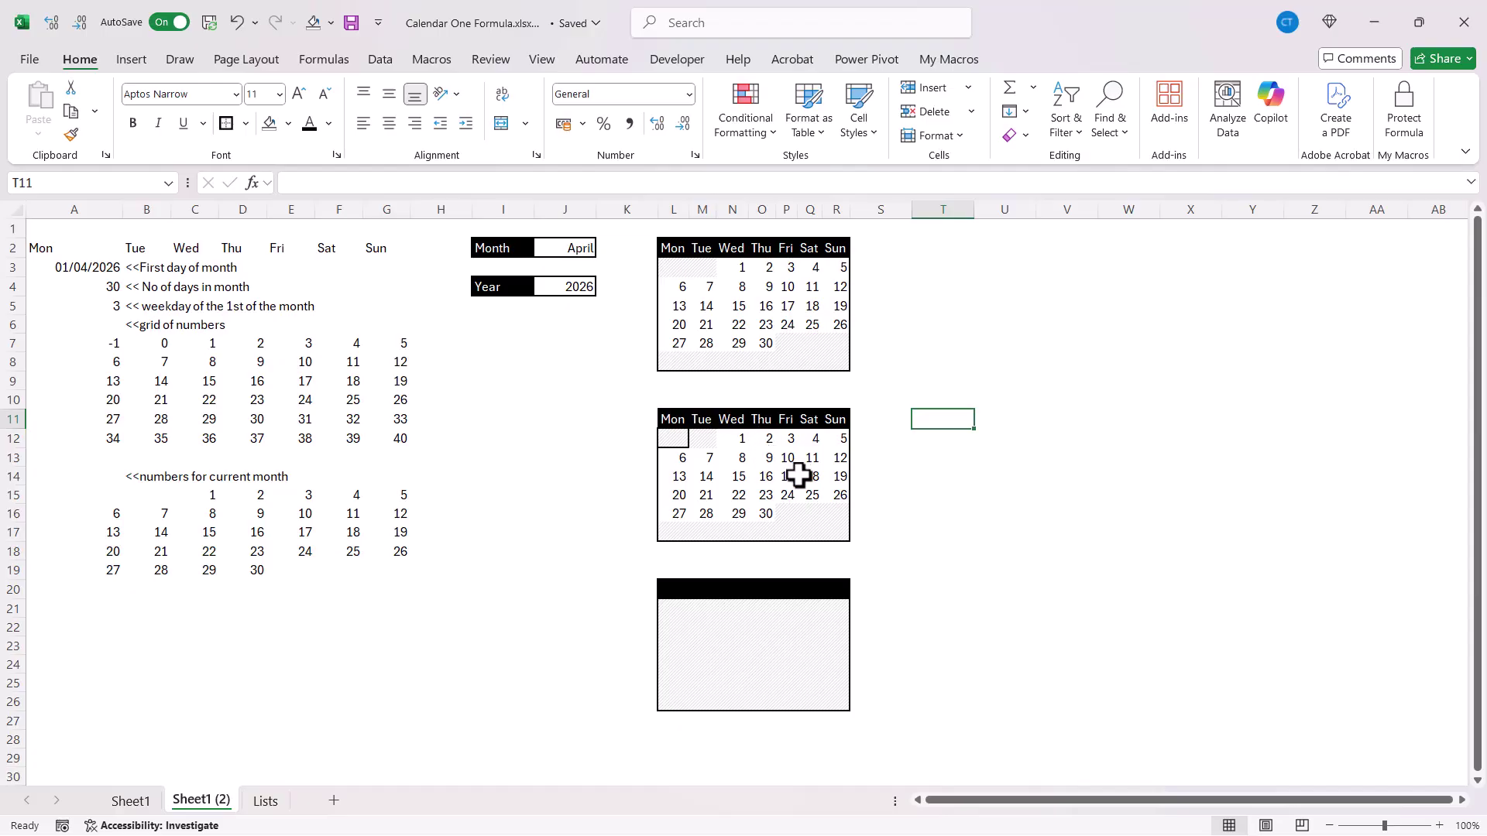
pyautogui.doubleClick(673, 438)
# Step: Copy the full LET calendar formula text from L11
pyautogui.click(664, 415)
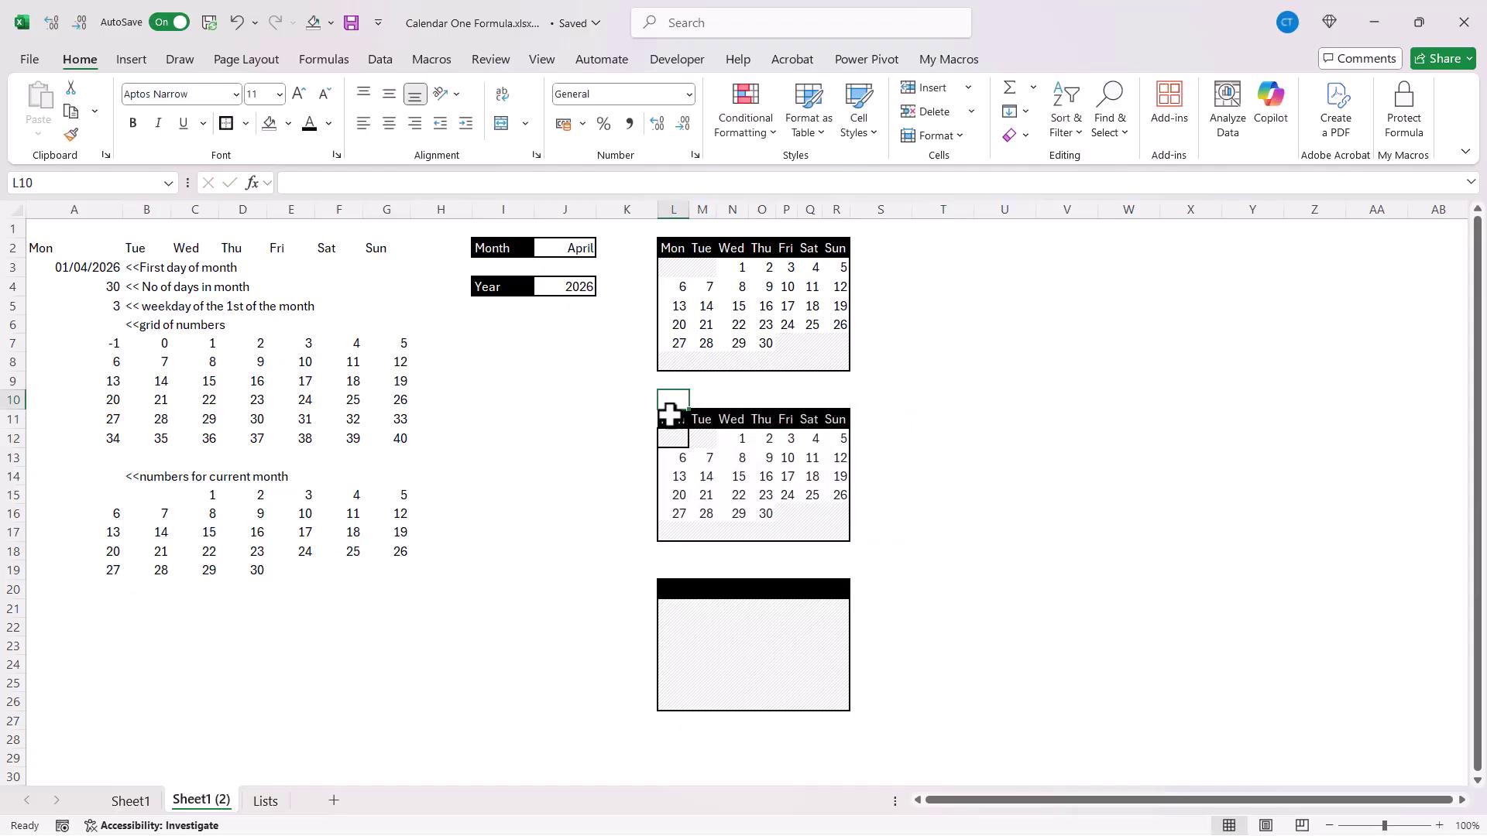
pyautogui.doubleClick(667, 418)
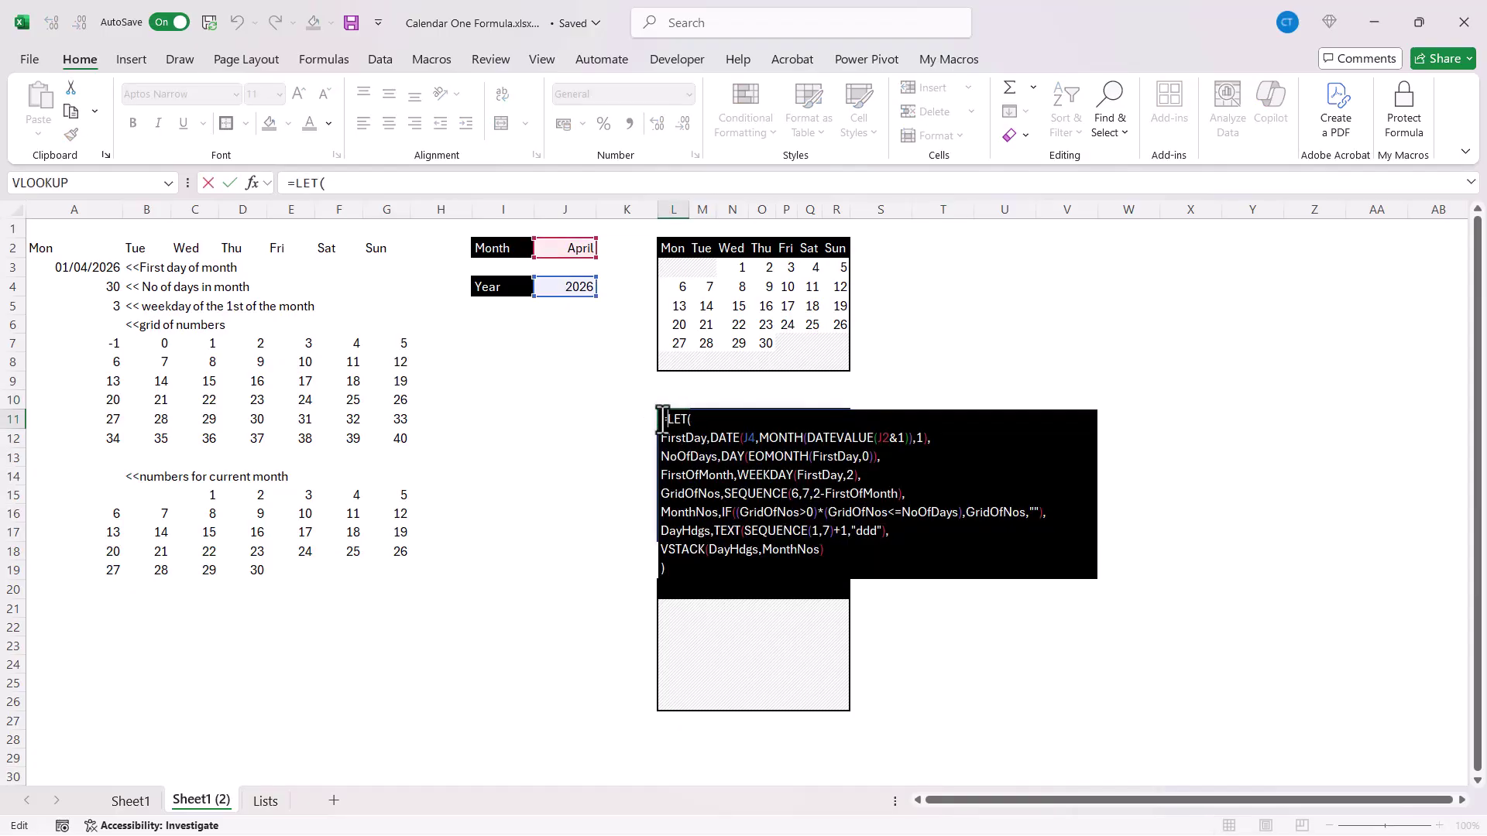
pyautogui.moveTo(660, 419); pyautogui.dragTo(684, 566)
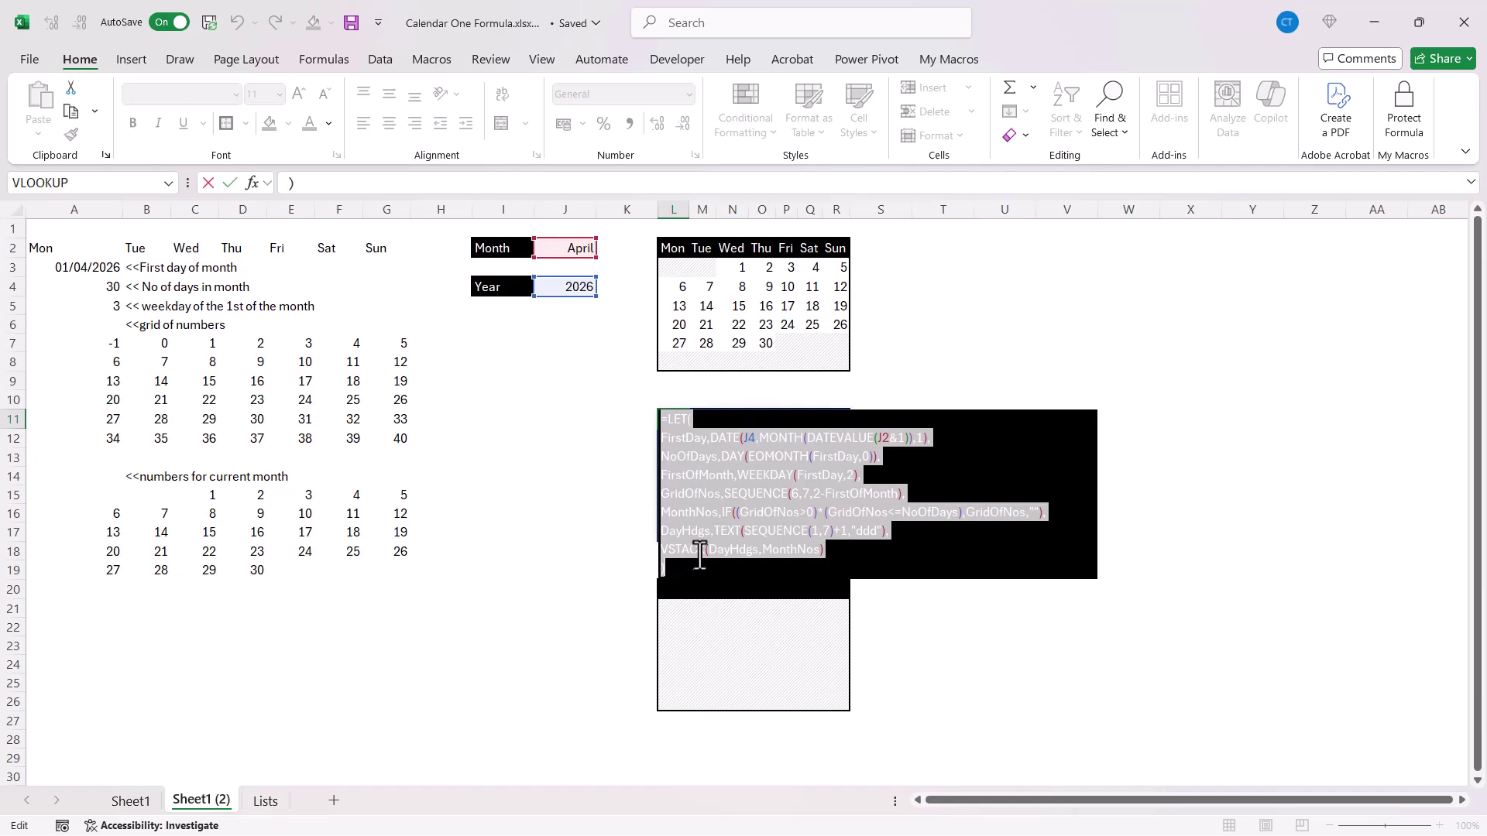
pyautogui.press('Return')
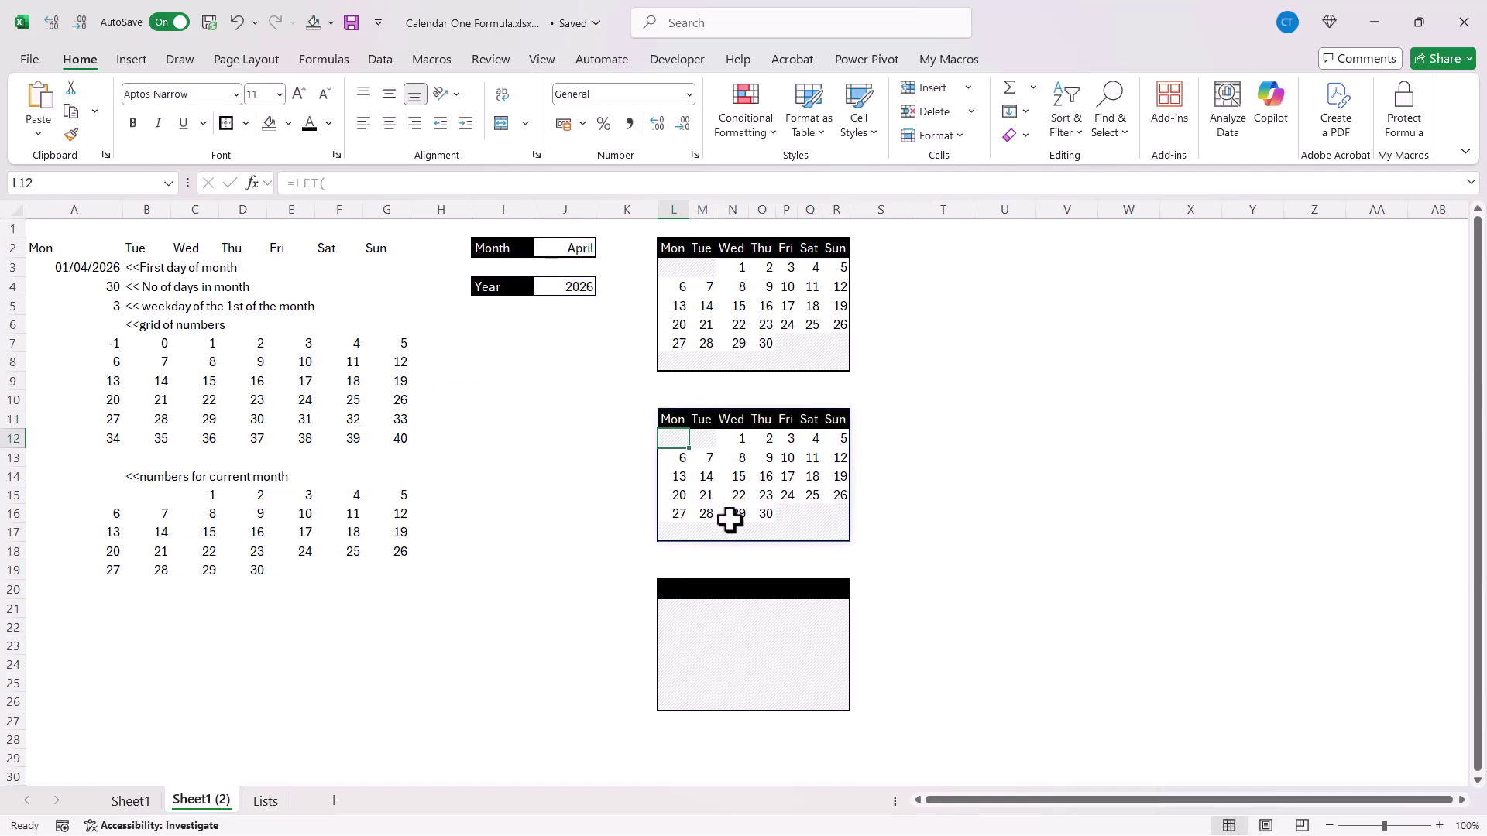
# Step: In L20, start =LAMBDA(month,year, and break to a new line
pyautogui.click(678, 593)
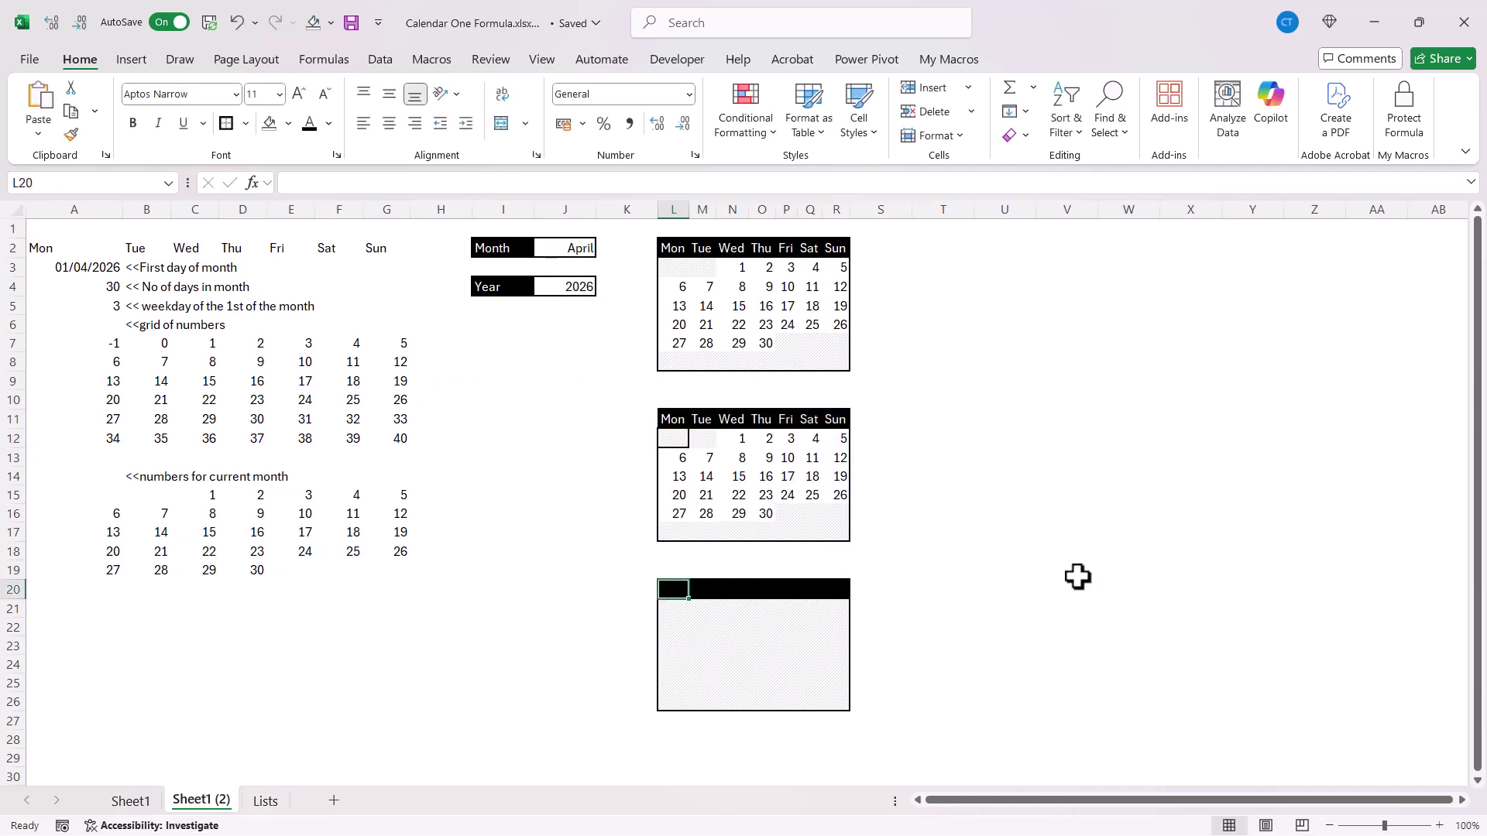
pyautogui.write('=')
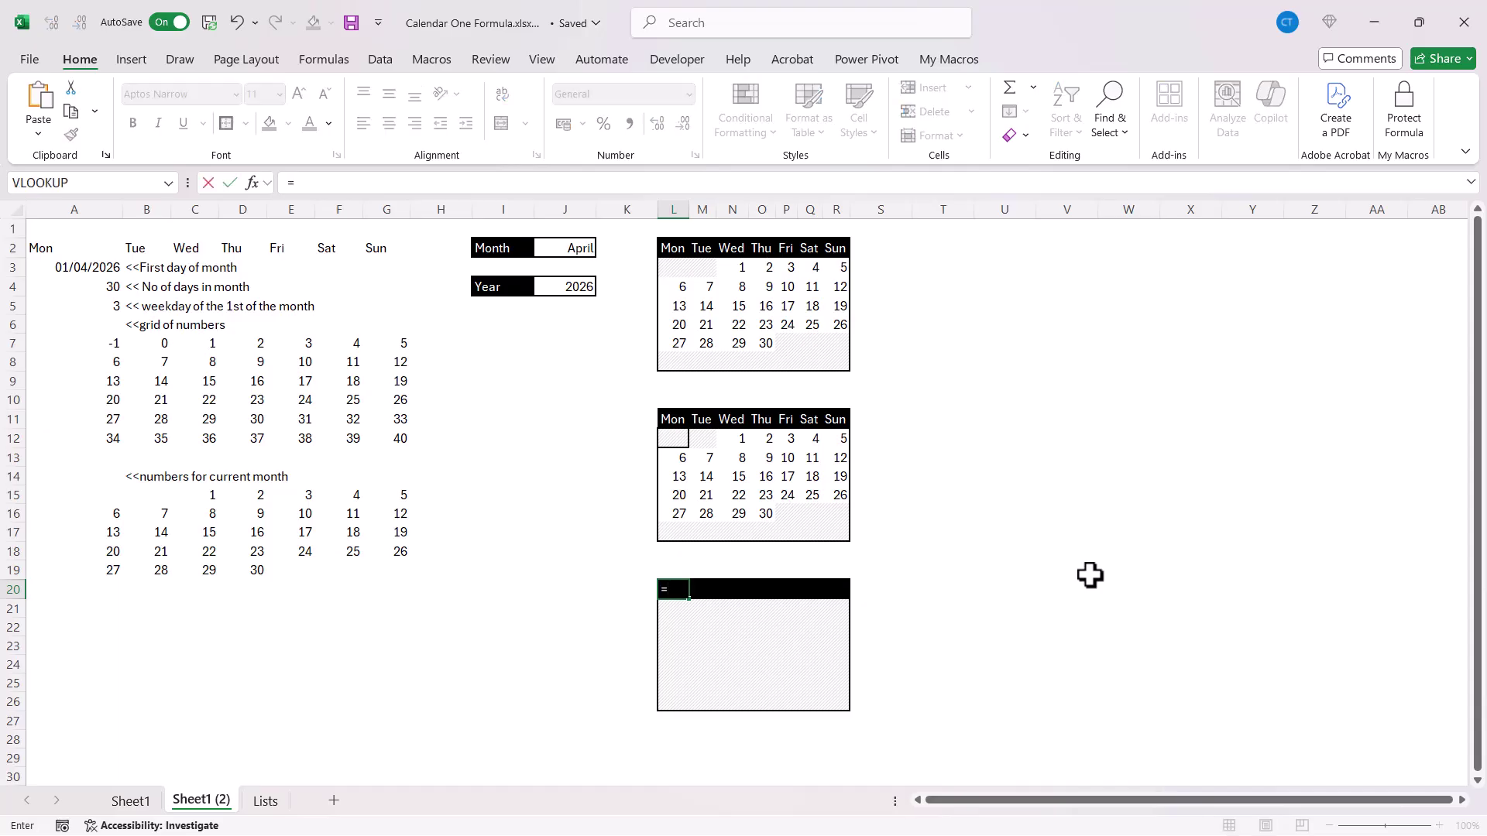
pyautogui.write('la')
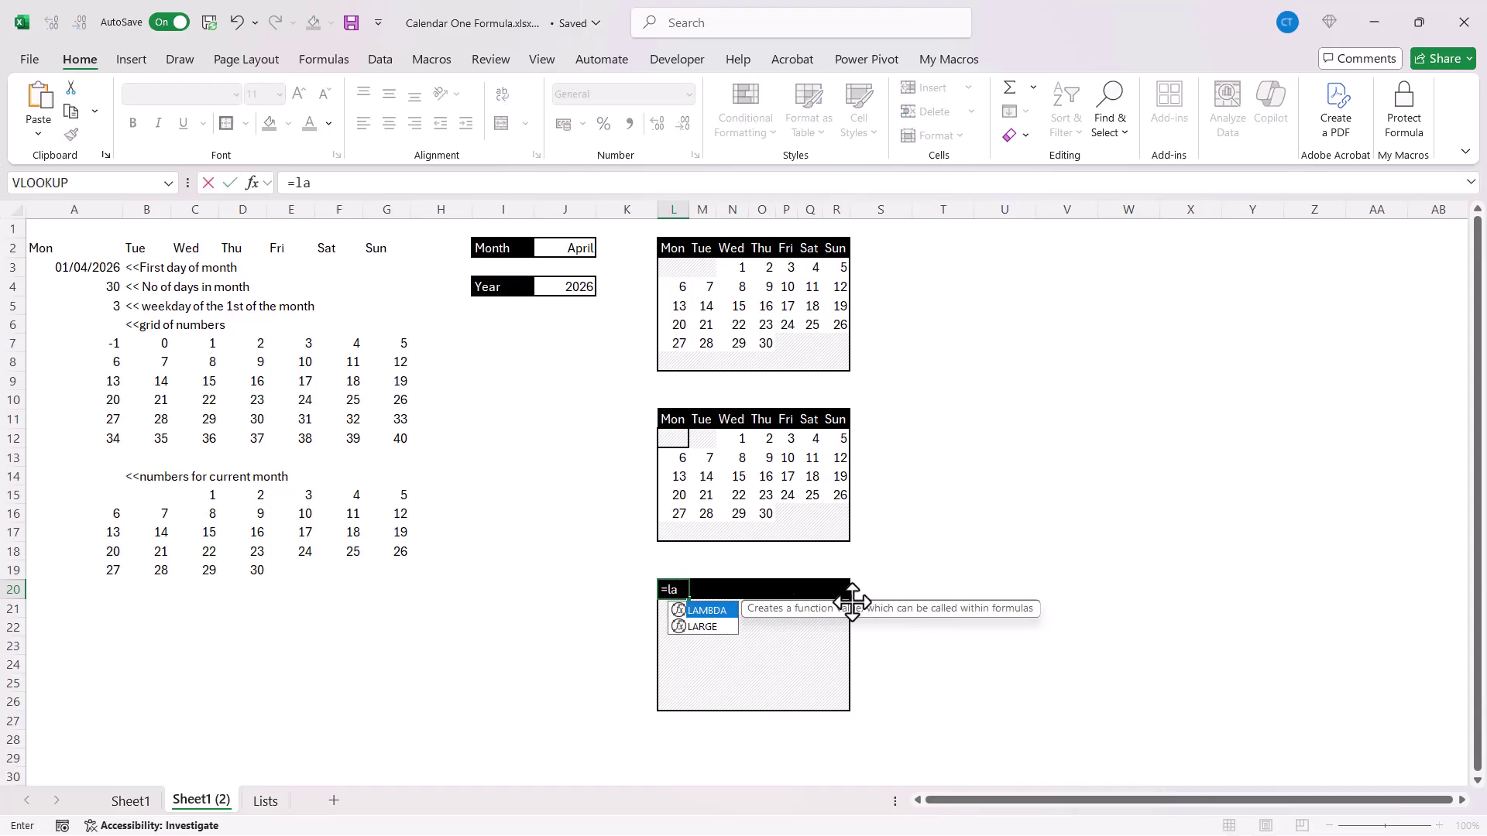
pyautogui.doubleClick(706, 611)
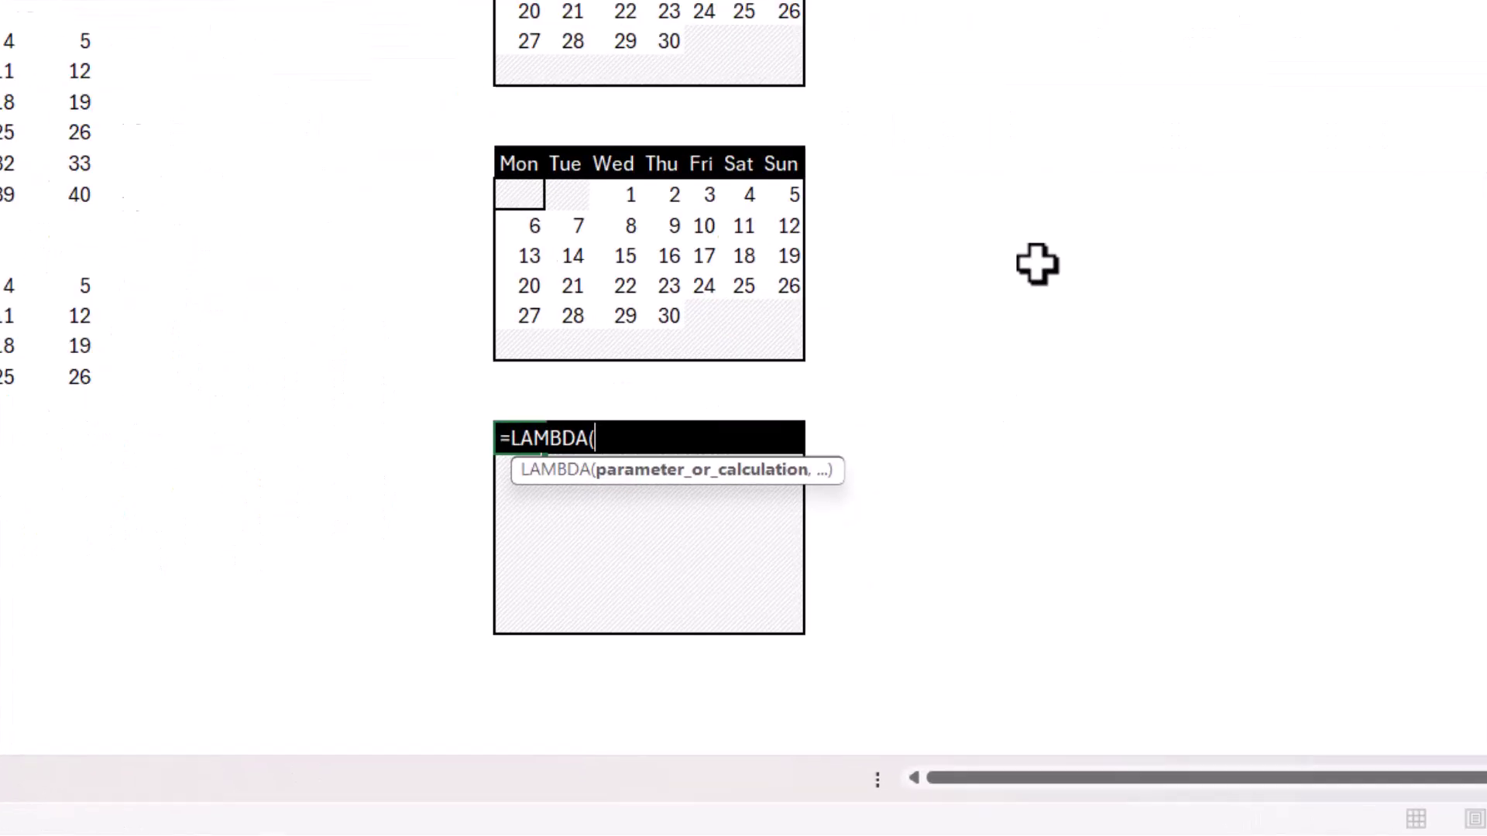
pyautogui.write('mont')
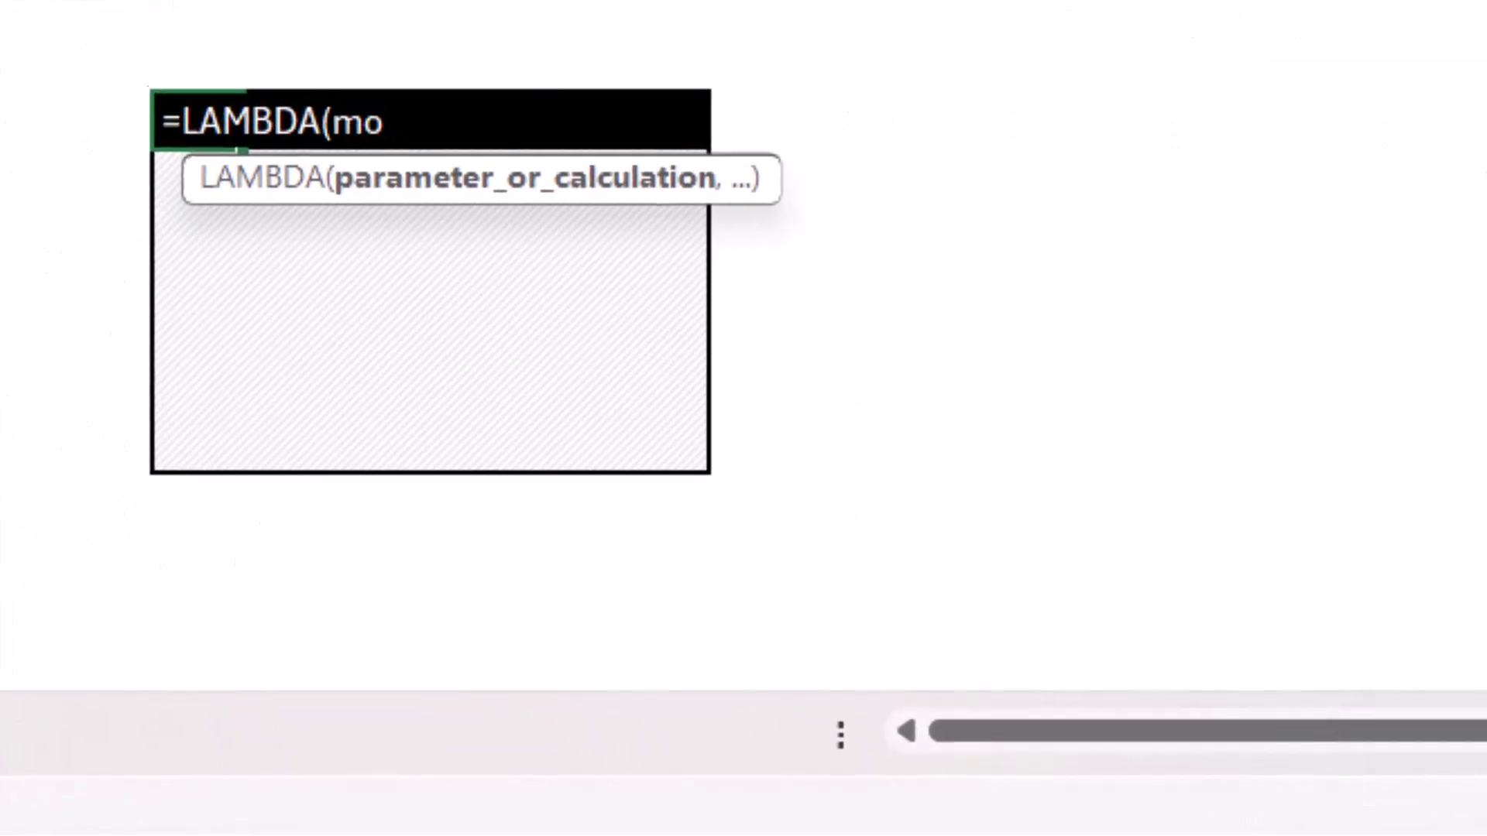
pyautogui.write('h,')
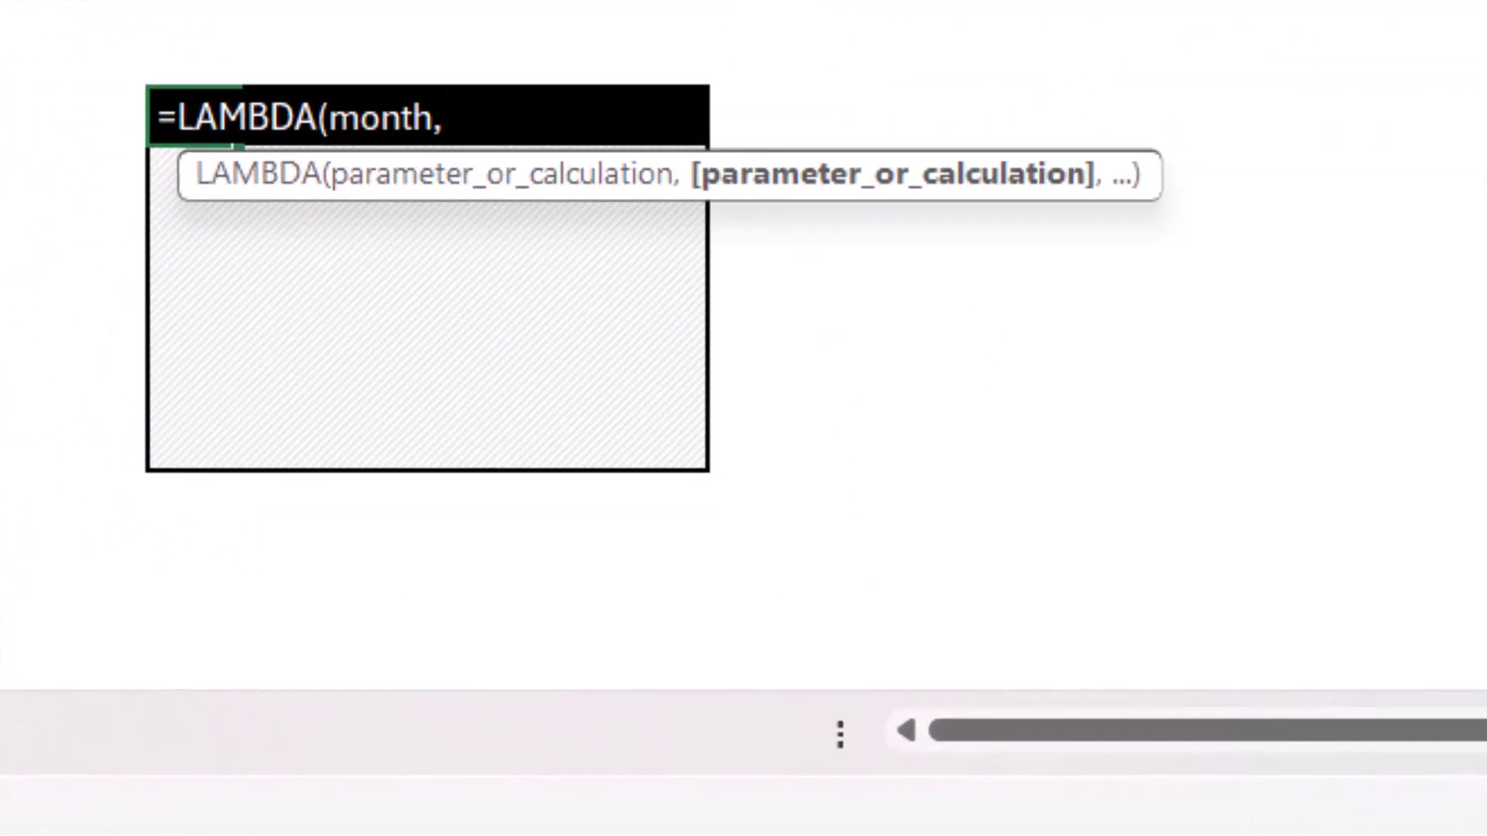
pyautogui.write('year,')
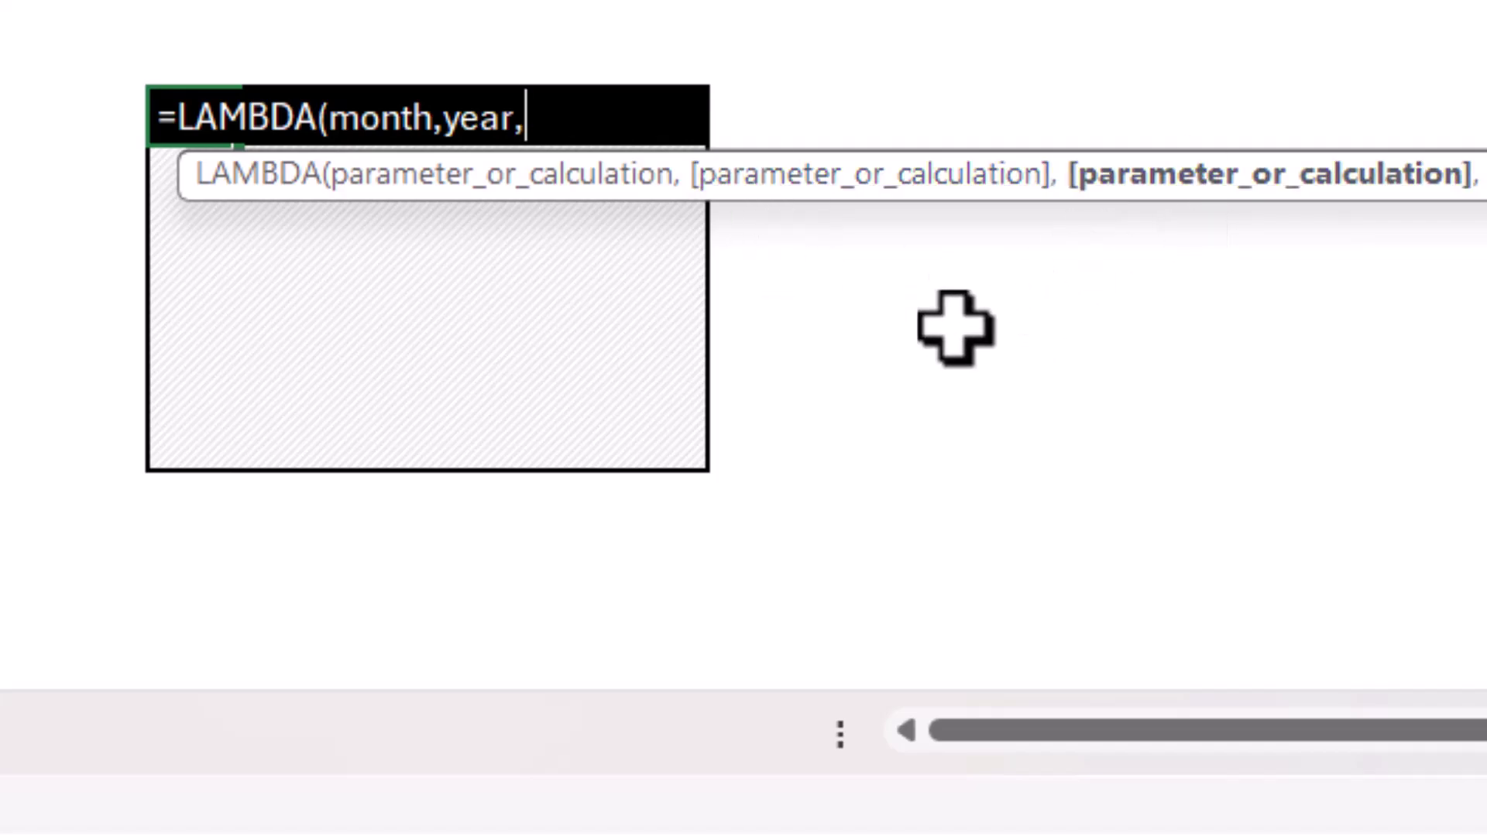
pyautogui.hotkey('alt', 'Return')
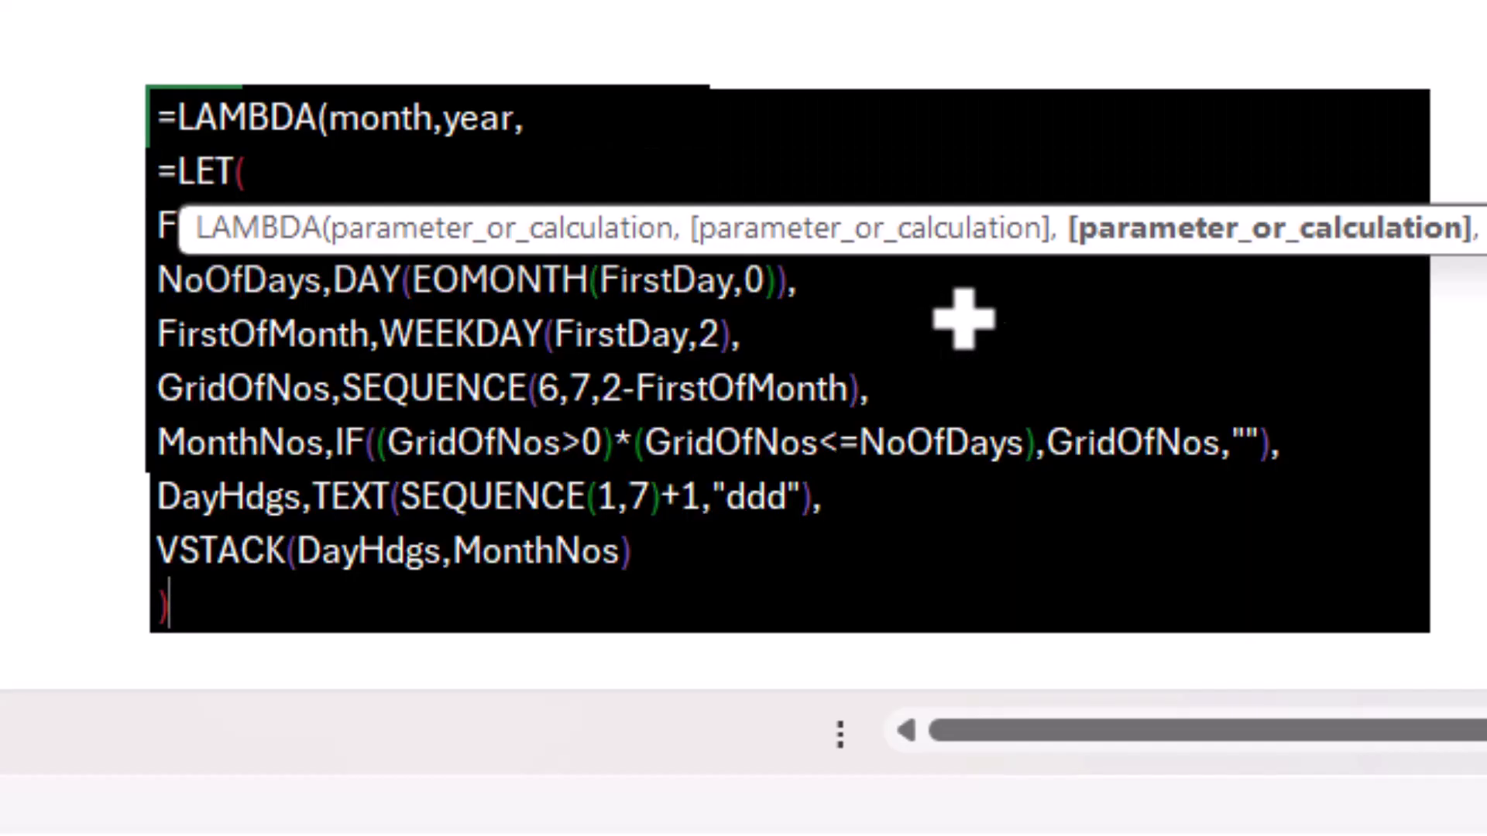
# Step: Paste the LET formula into the LAMBDA, replacing J4 with year and J2 with month
pyautogui.write('=LET( FirstDay,DATE(year,month,1), NoOfDays,DAY(EOMONTH(FirstDay,0)), FirstOfMonth,WEEKDAY(FirstDay,2), GridOfNos,SEQUENCE(6,7,2-FirstOfMonth), MonthNos,IF((GridOfNos>0)*(GridOfNos<=NoOfDays),GridOfNos,""), DayHdgs,TEXT(SEQUENCE(1,7)+1,"ddd"), VSTACK(DayHdgs,MonthNos) )')
pyautogui.moveTo(1056, 256); pyautogui.dragTo(1084, 24)
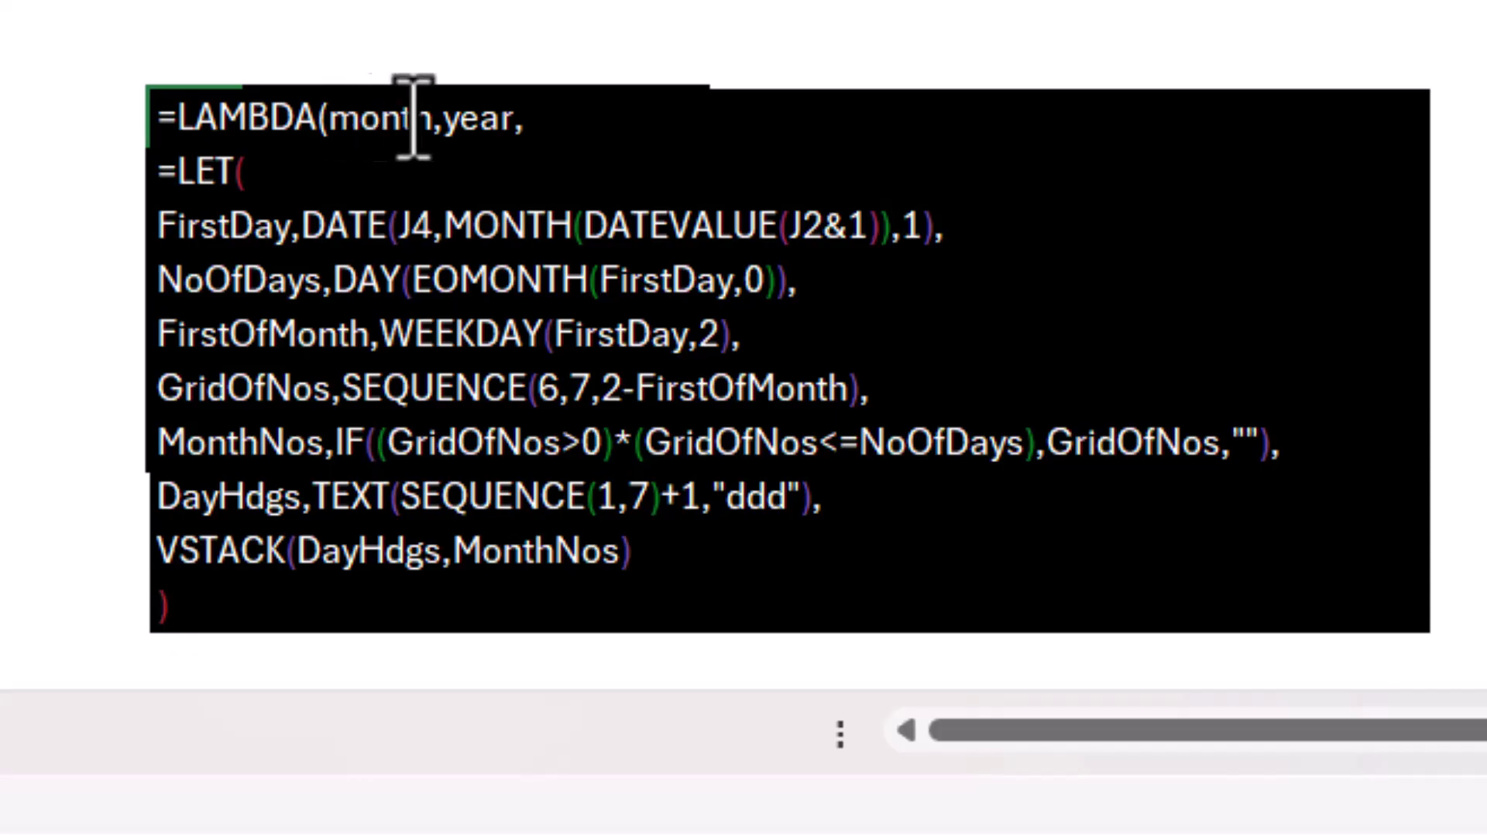
pyautogui.click(433, 224)
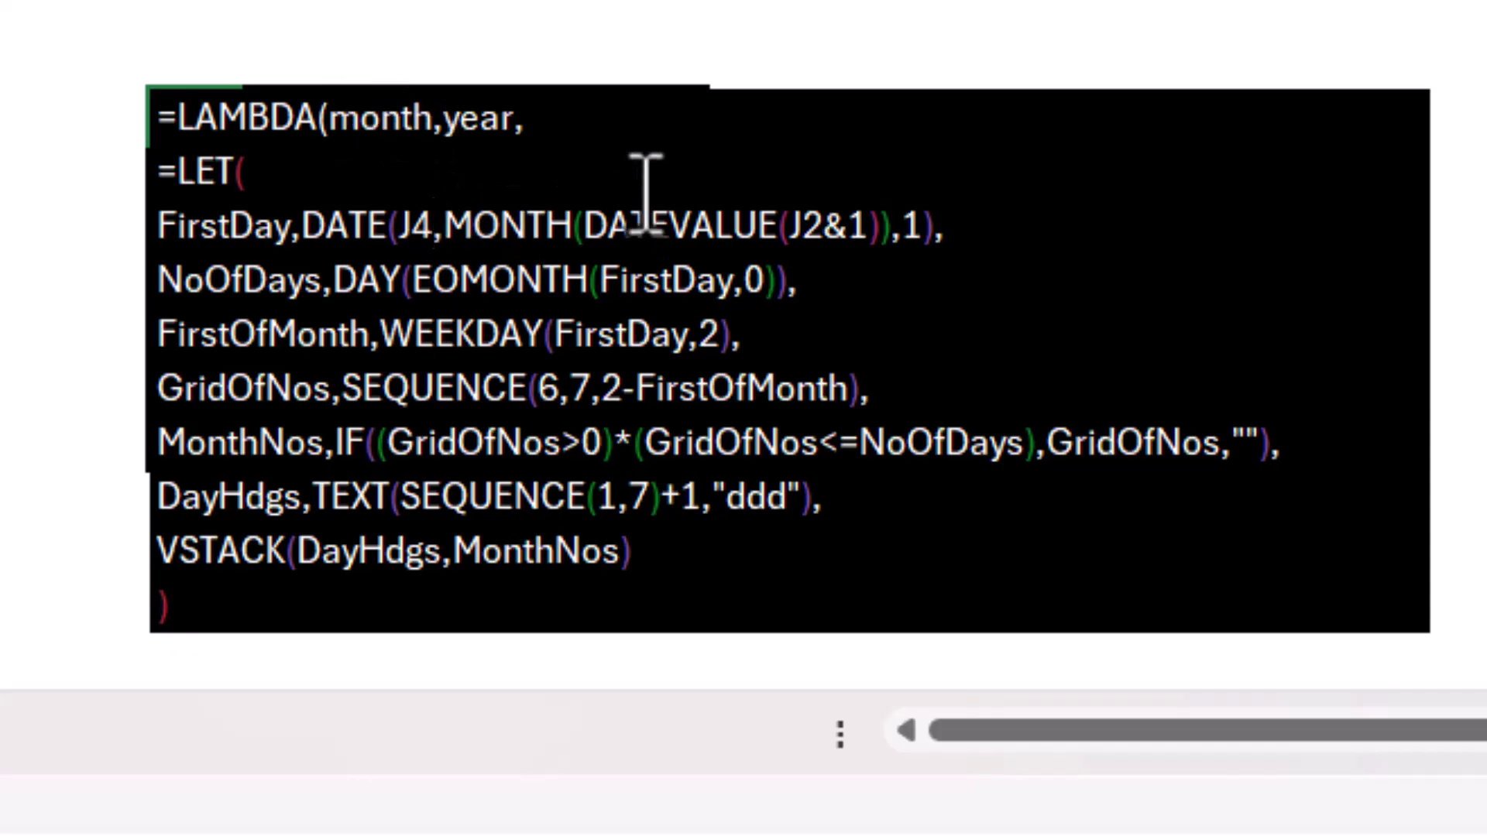
pyautogui.press('BackSpace')
pyautogui.press('BackSpace')
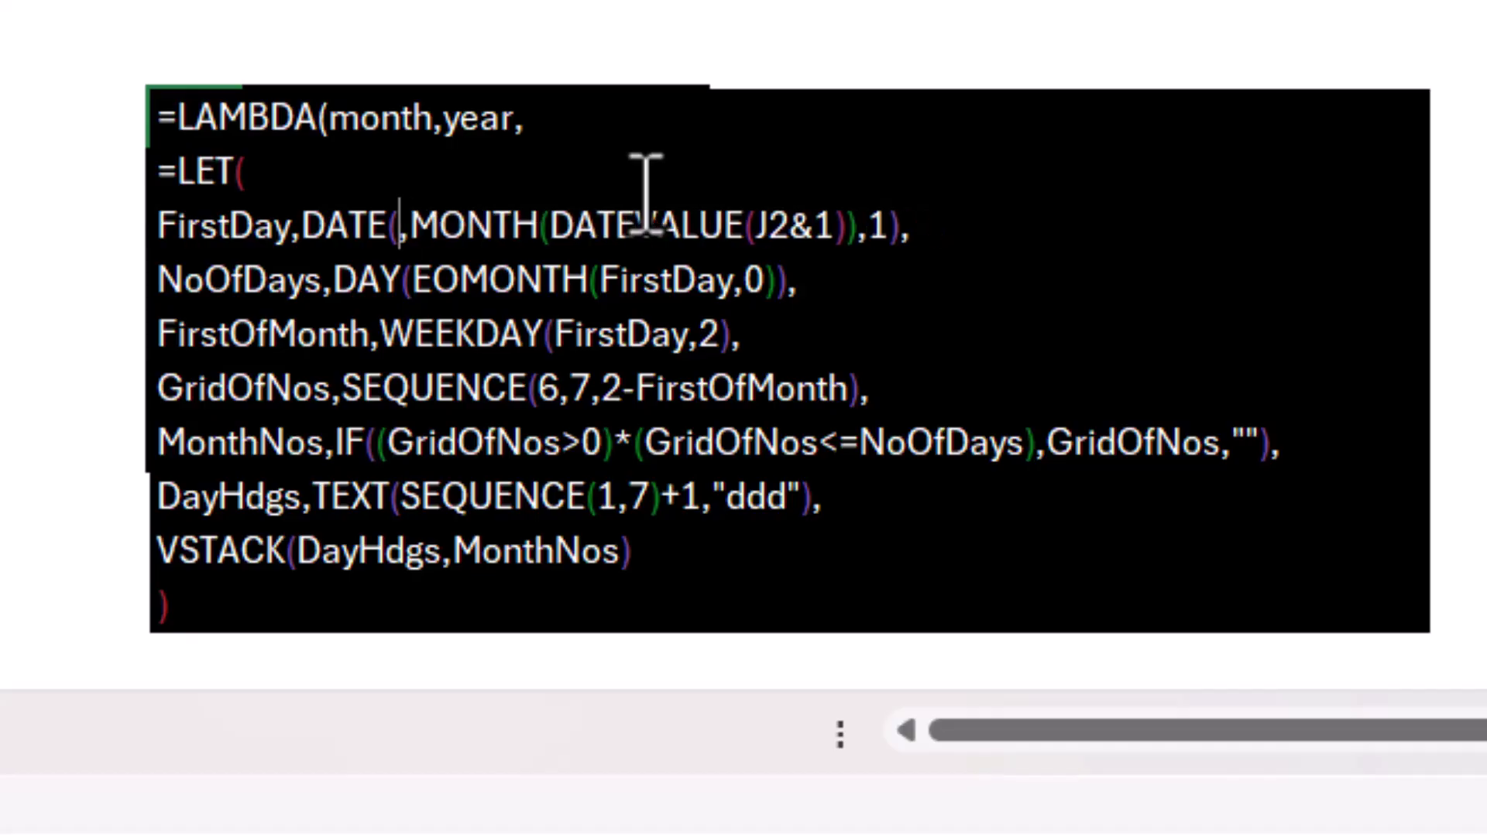
pyautogui.write('year')
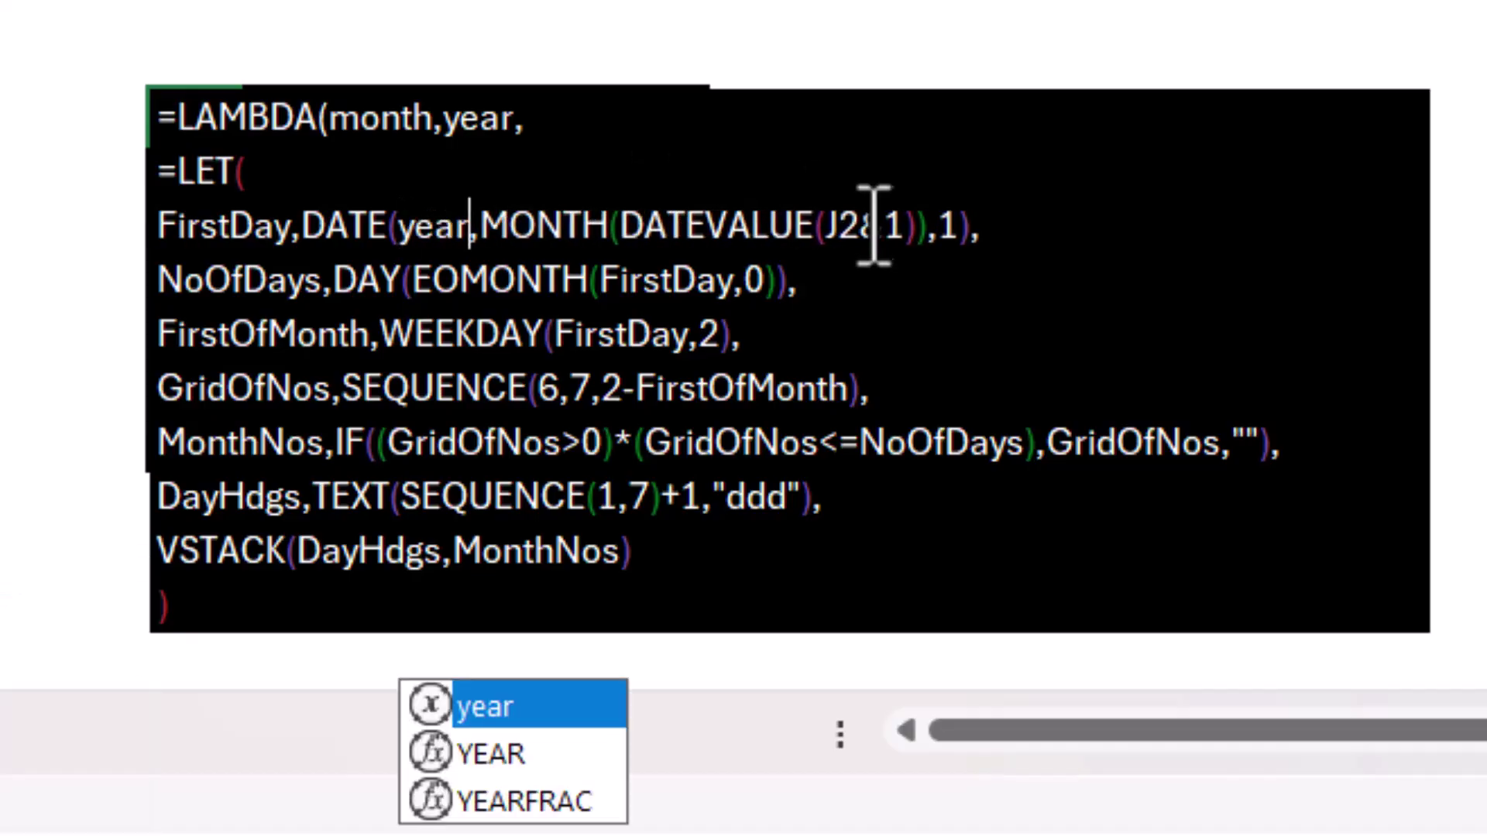
pyautogui.moveTo(860, 224); pyautogui.dragTo(827, 224)
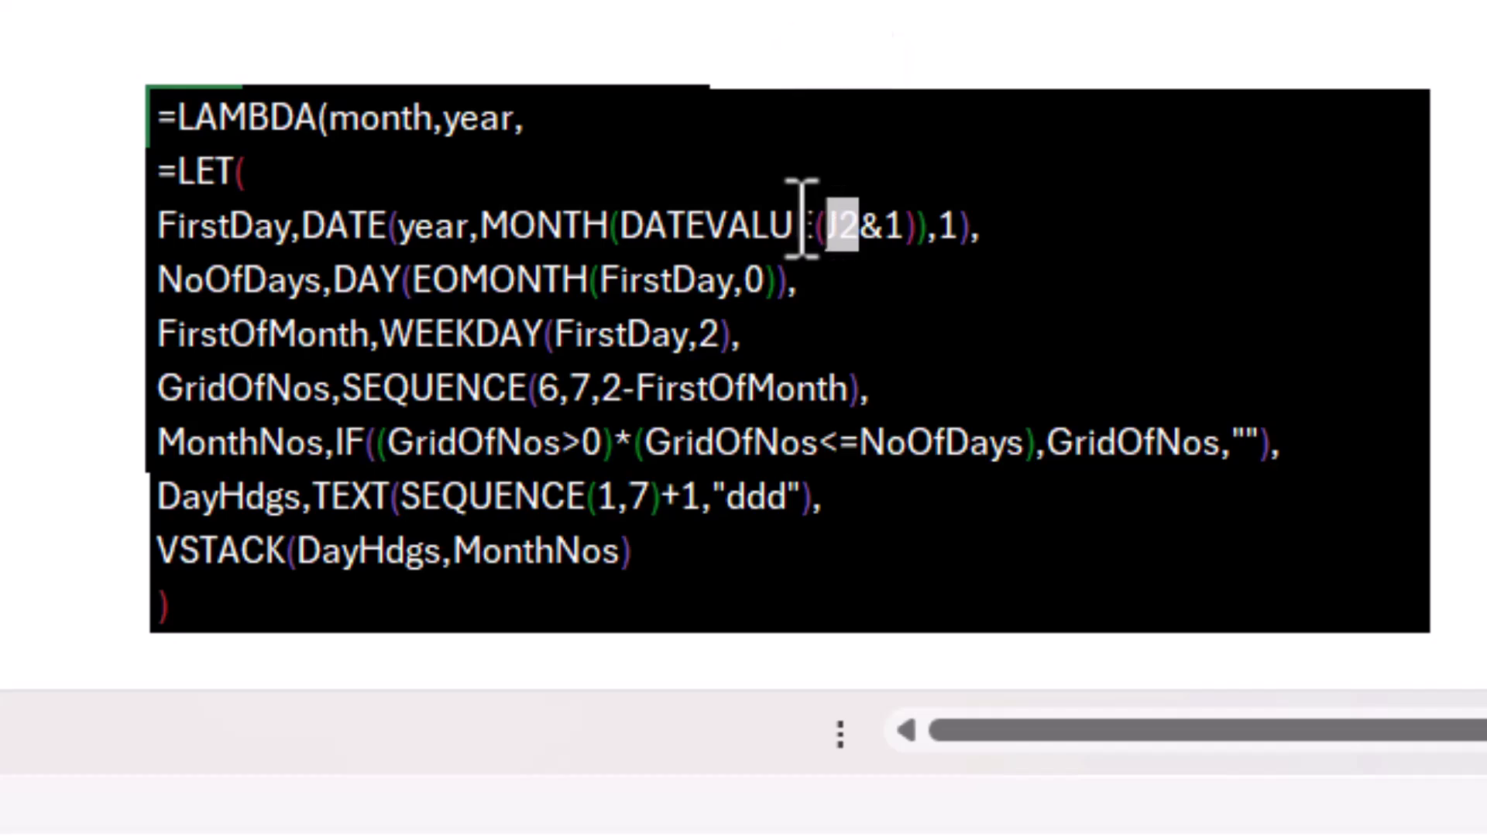
pyautogui.write('month')
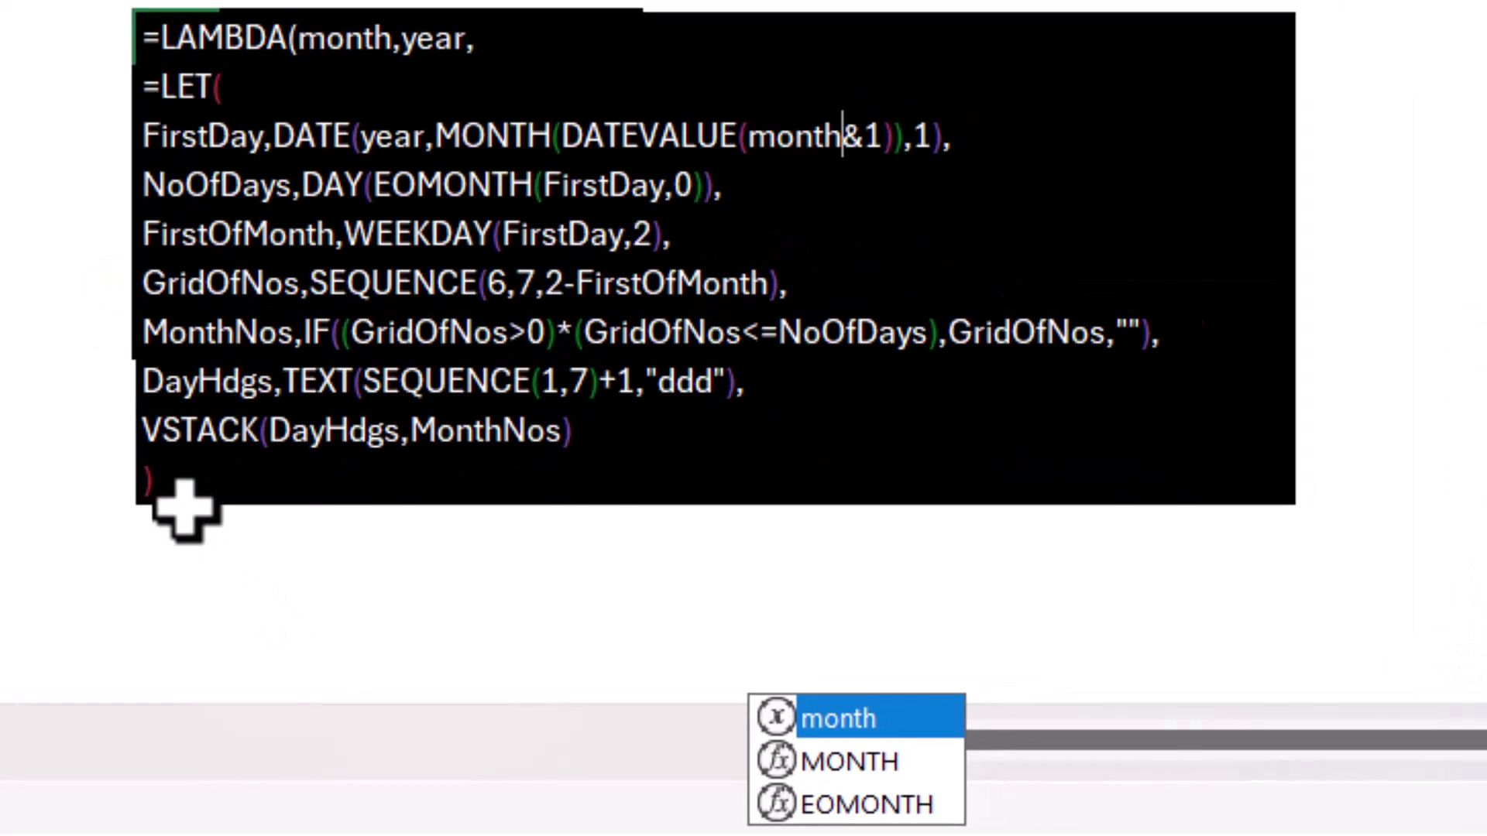
pyautogui.click(189, 612)
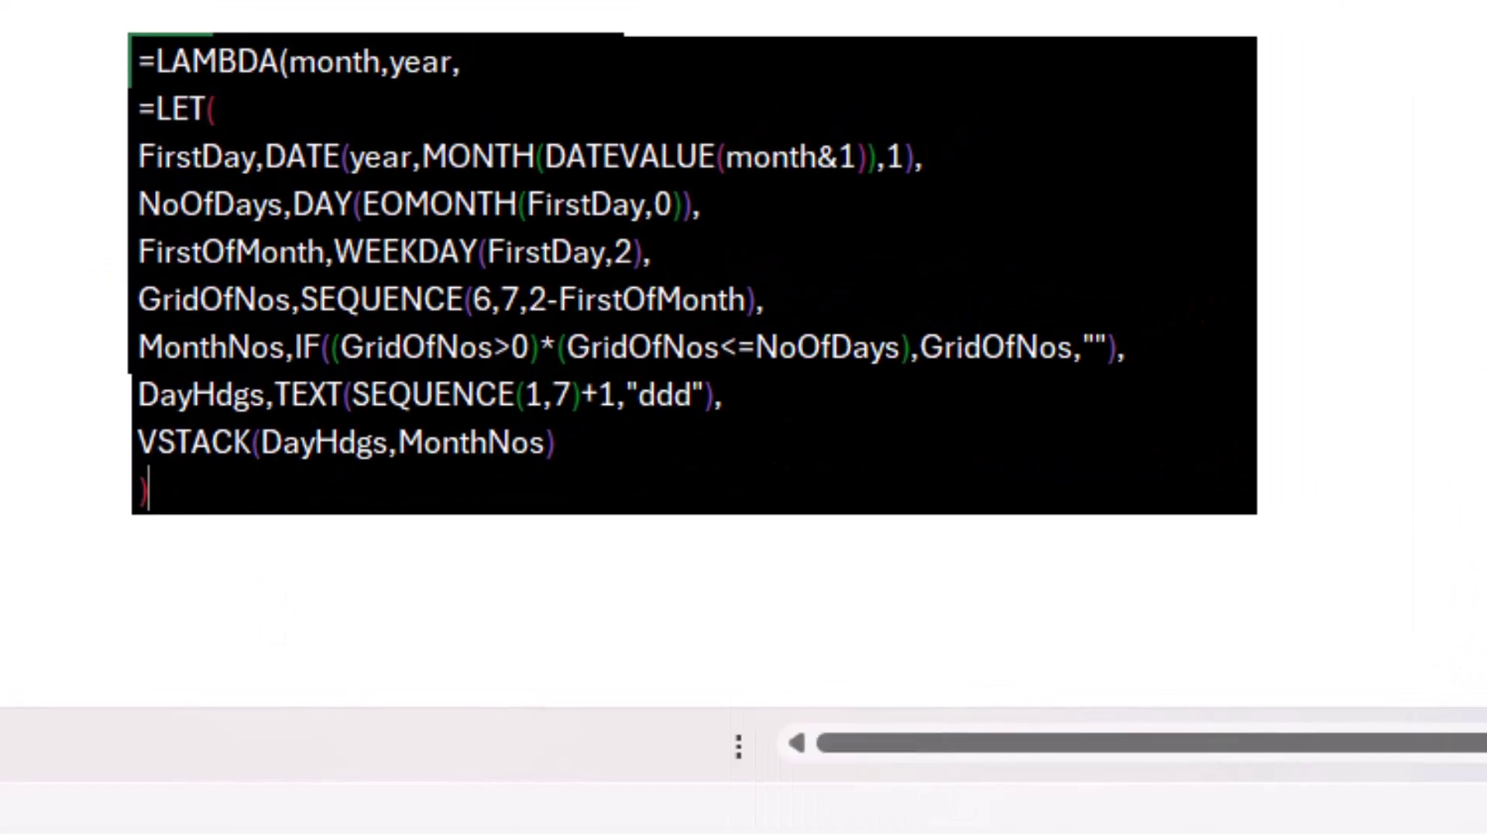
# Step: Finish the LAMBDA on a new line, remove the extra = before LET, and enter it
pyautogui.hotkey('alt', 'Return')
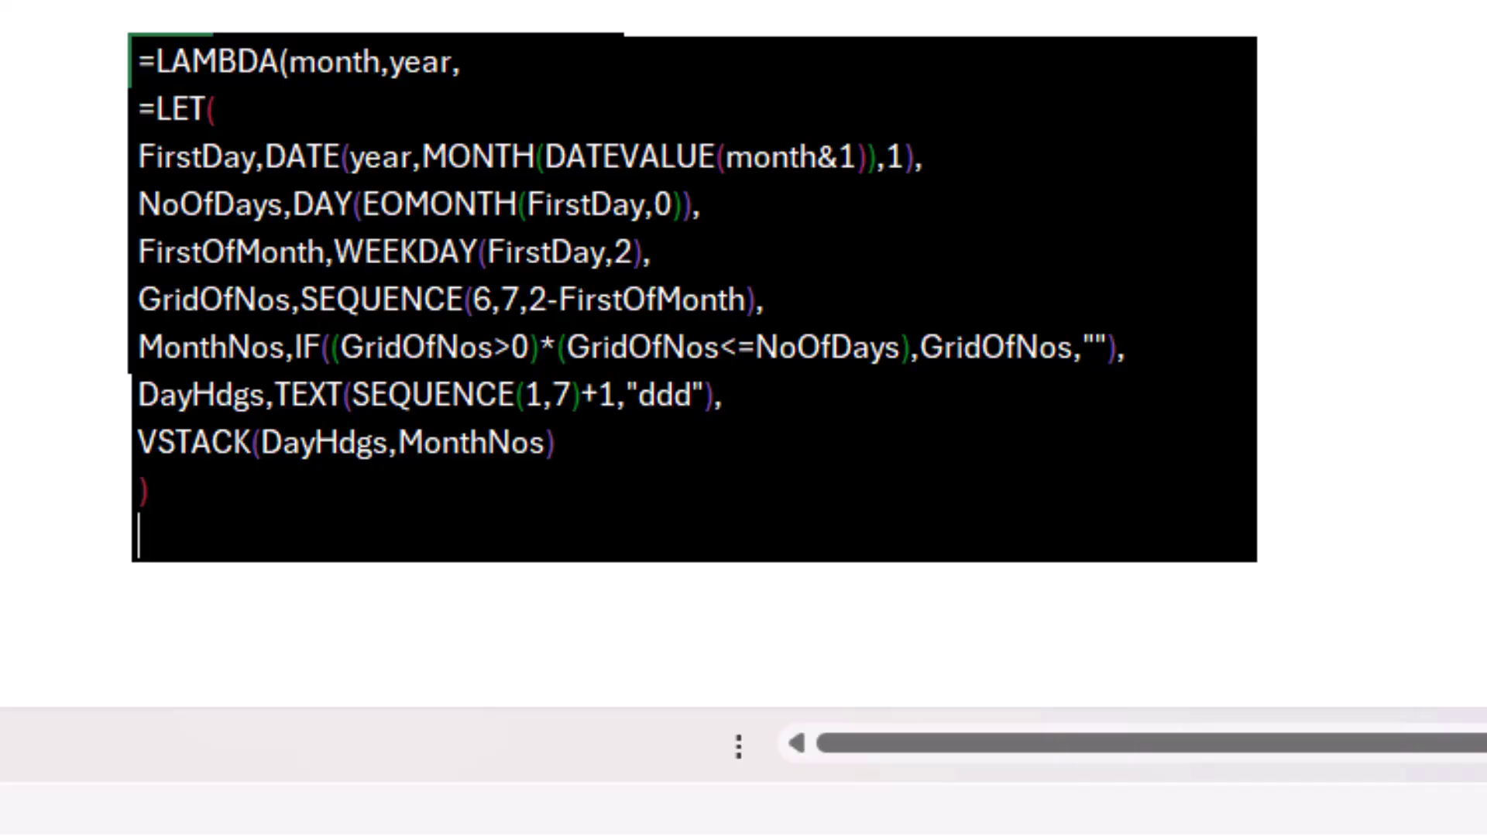
pyautogui.click(161, 106)
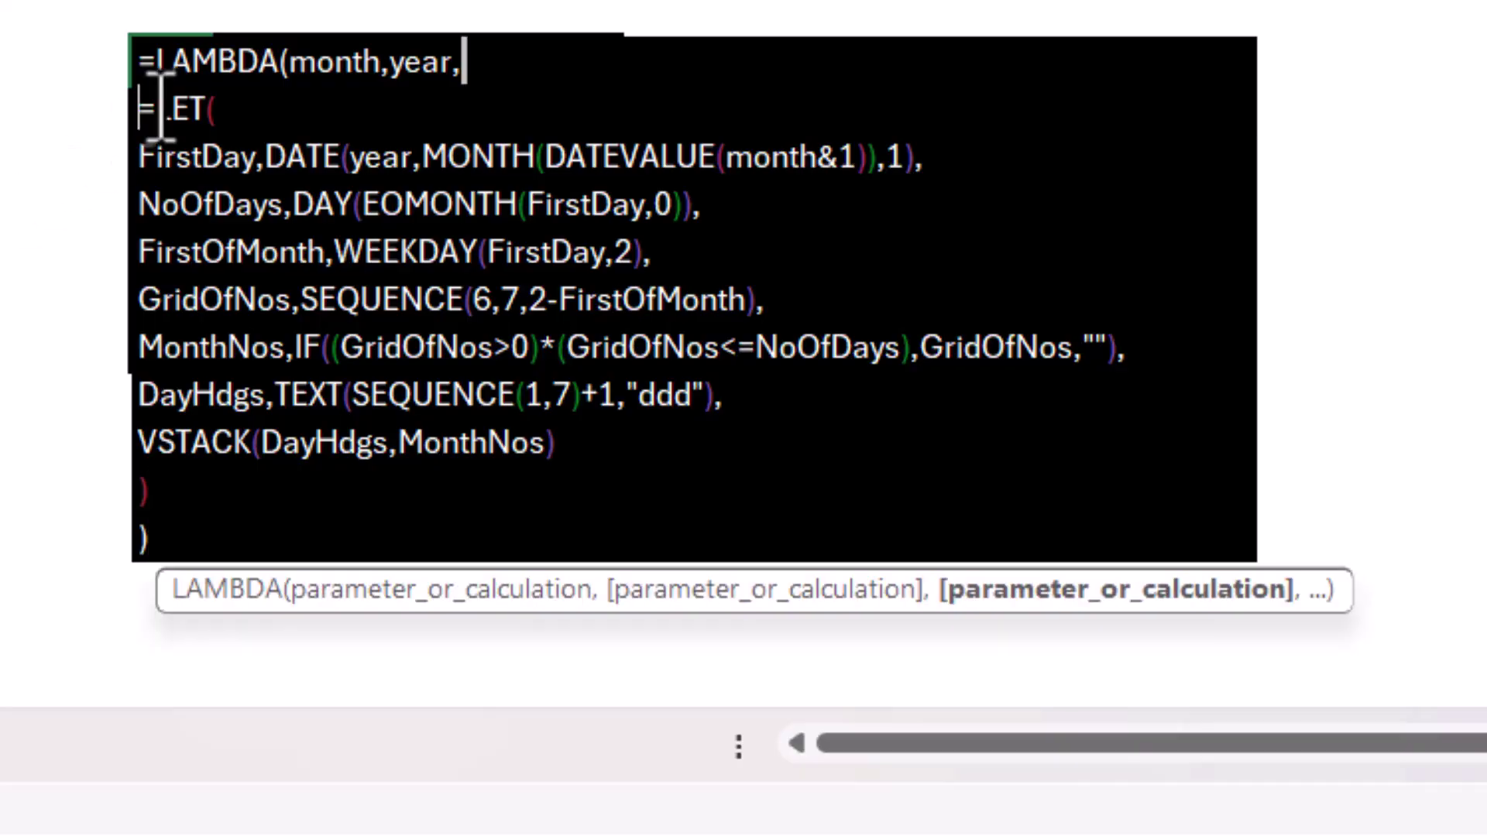
pyautogui.press('BackSpace')
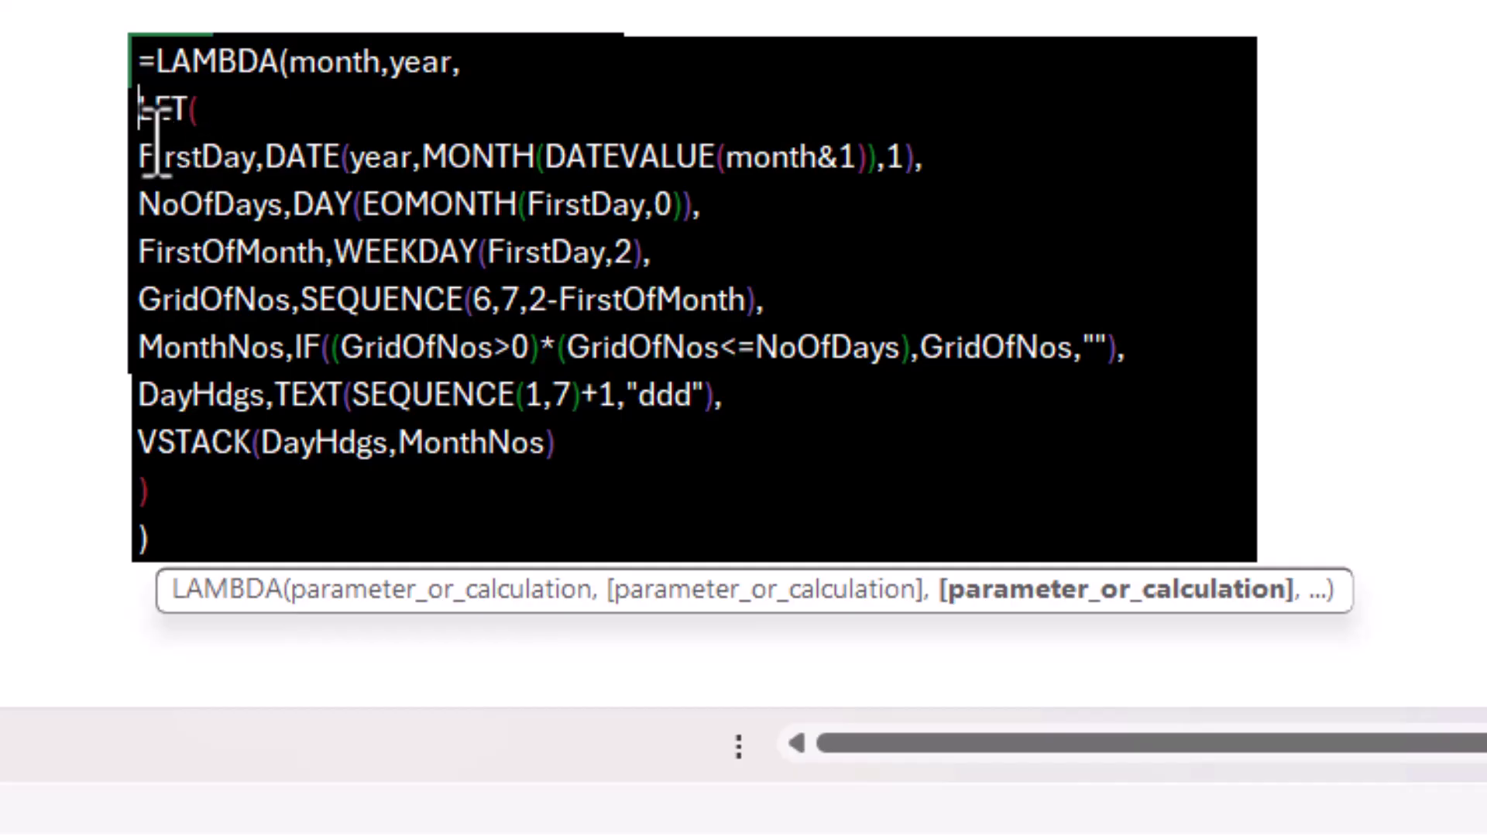
pyautogui.press('Return')
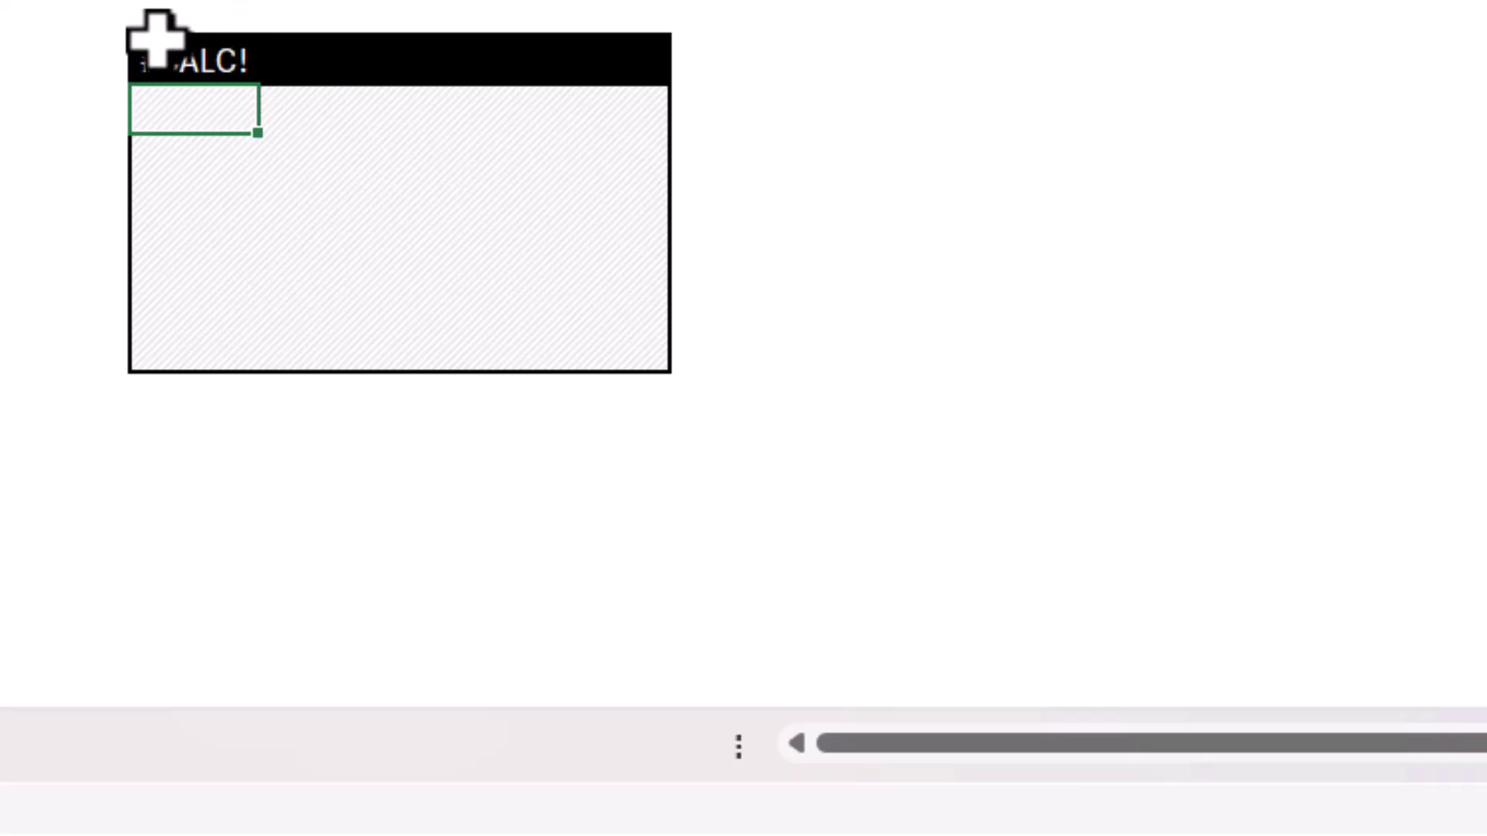
# Step: Copy the whole LAMBDA formula and clear it from L21
pyautogui.doubleClick(231, 64)
pyautogui.moveTo(154, 78); pyautogui.dragTo(219, 564)
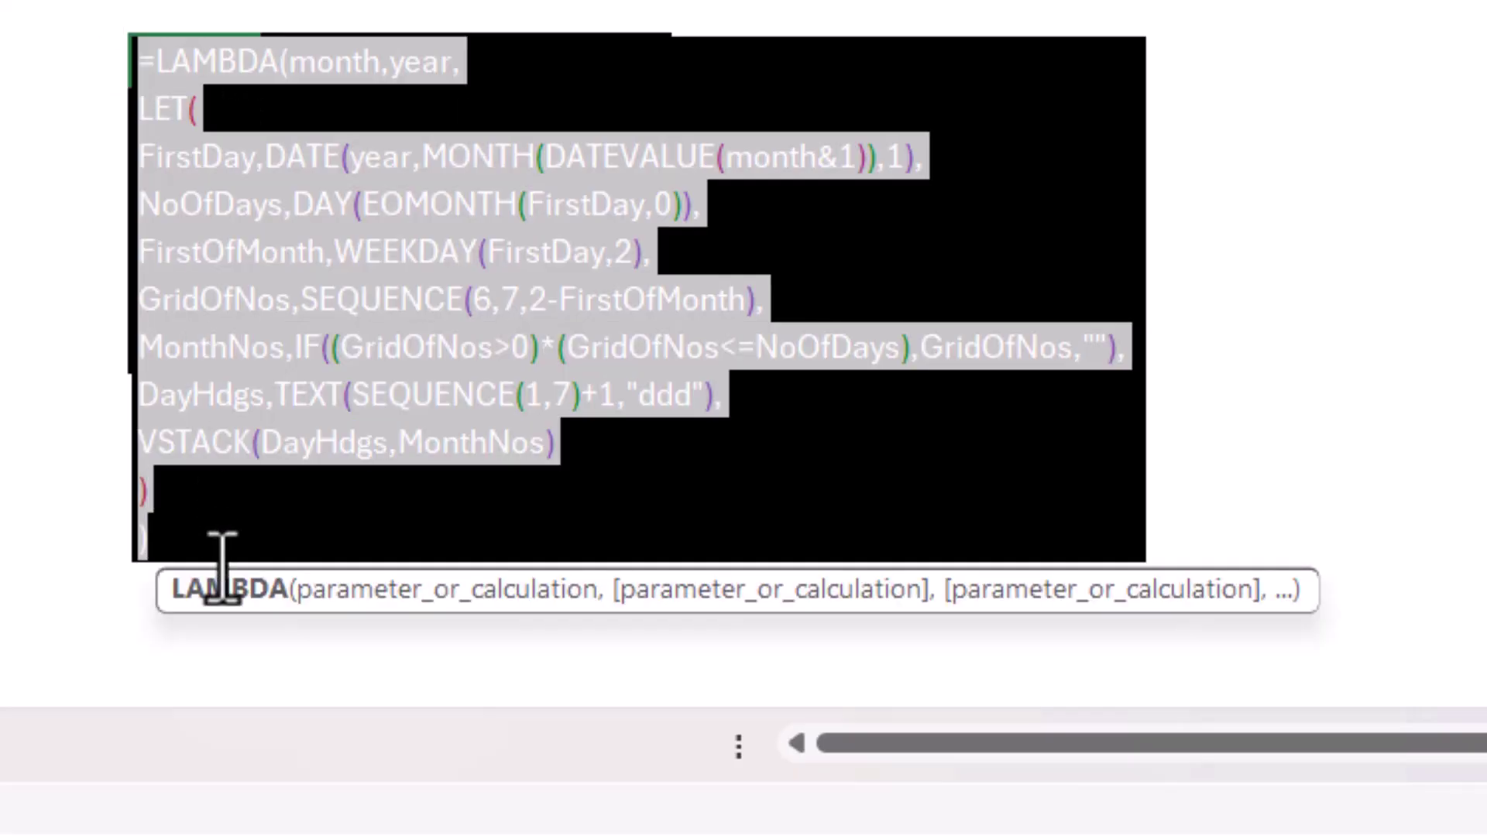
pyautogui.hotkey('ctrl', 'c')
pyautogui.press('Escape')
pyautogui.press('Delete')
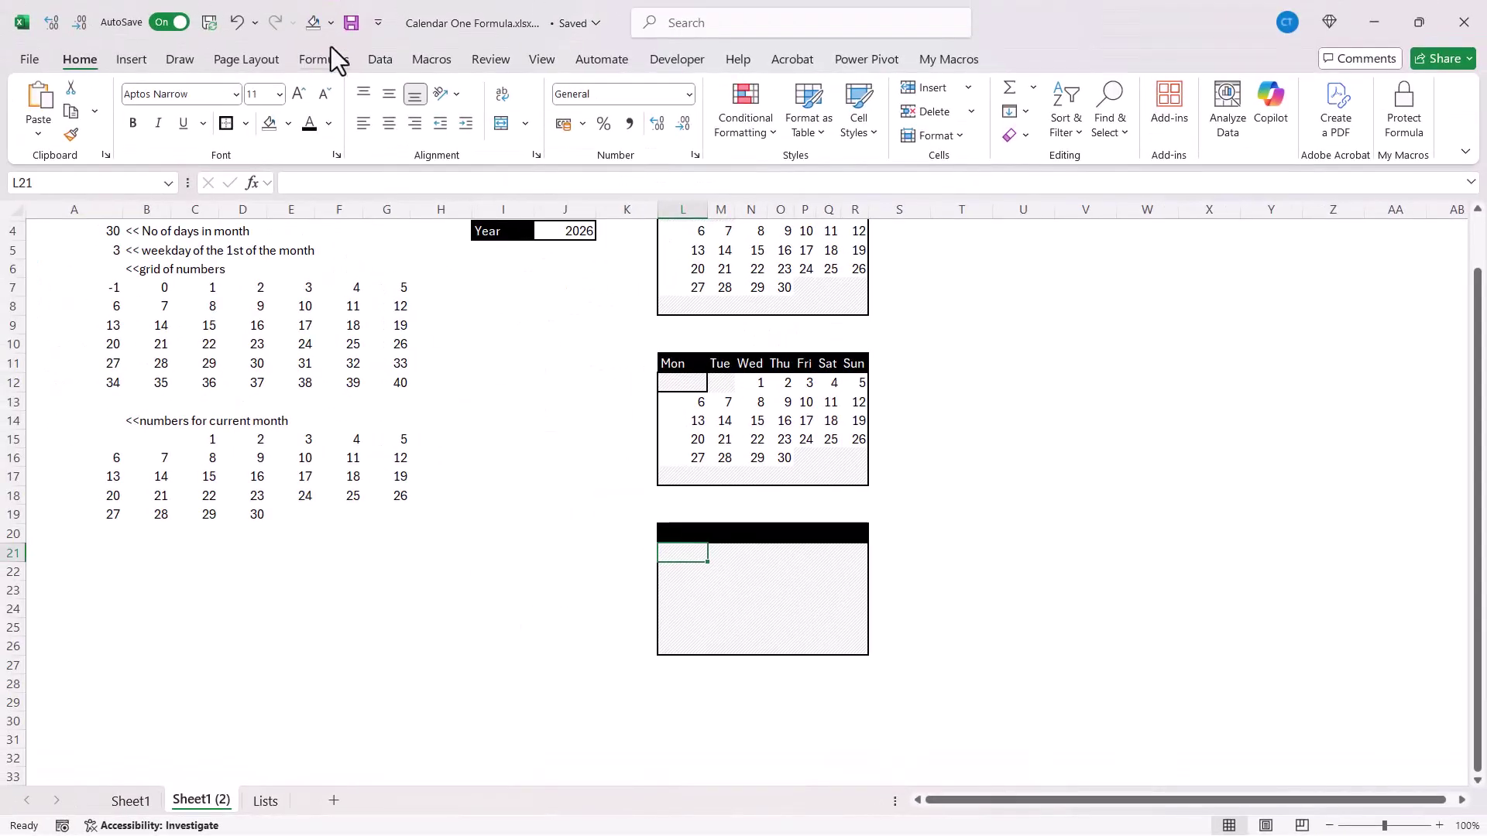
# Step: Define a new name Calendar in Name Manager referring to the pasted LAMBDA formula
pyautogui.click(326, 60)
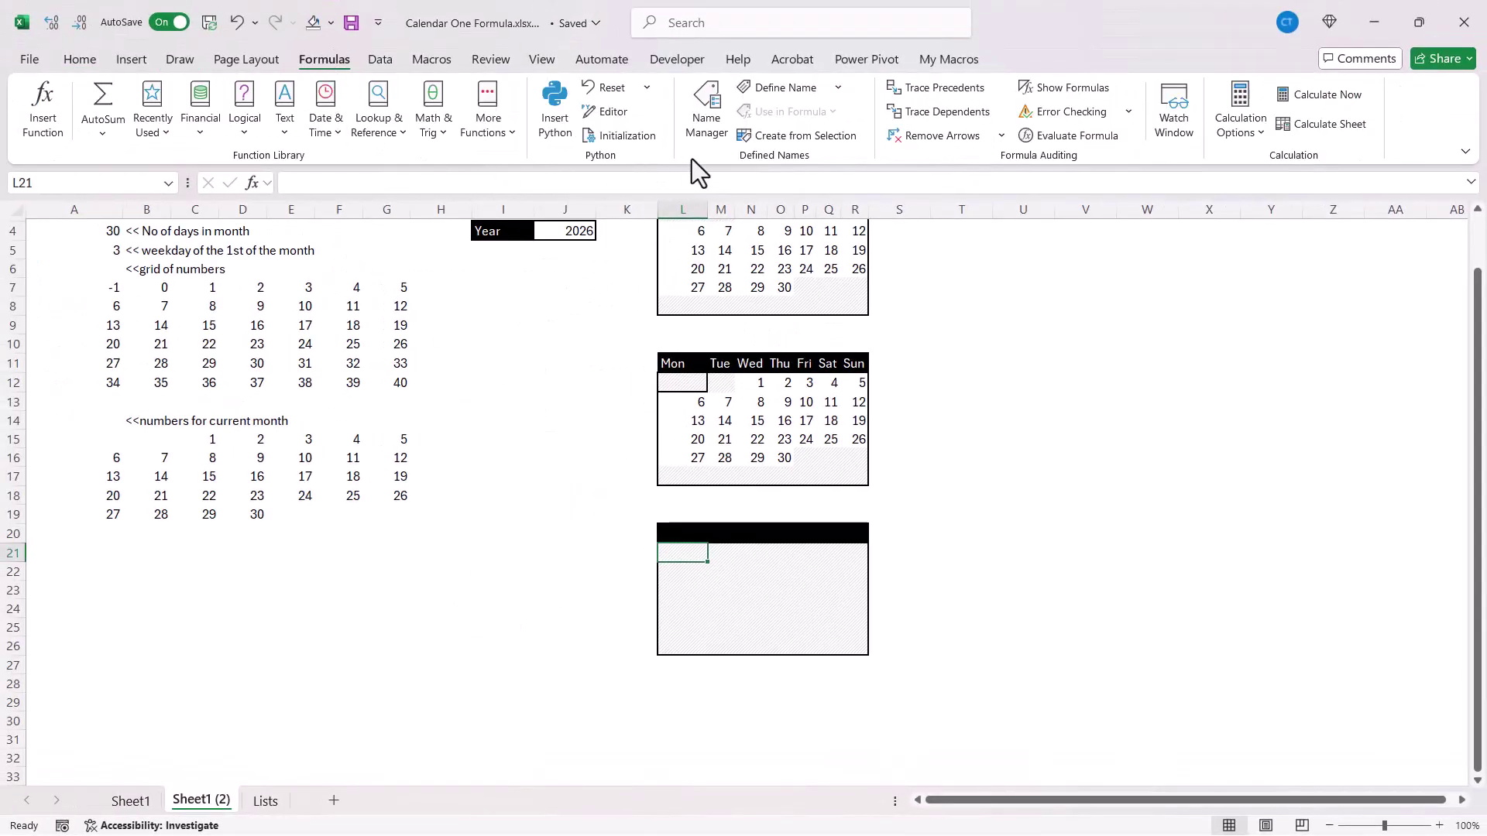
pyautogui.click(709, 124)
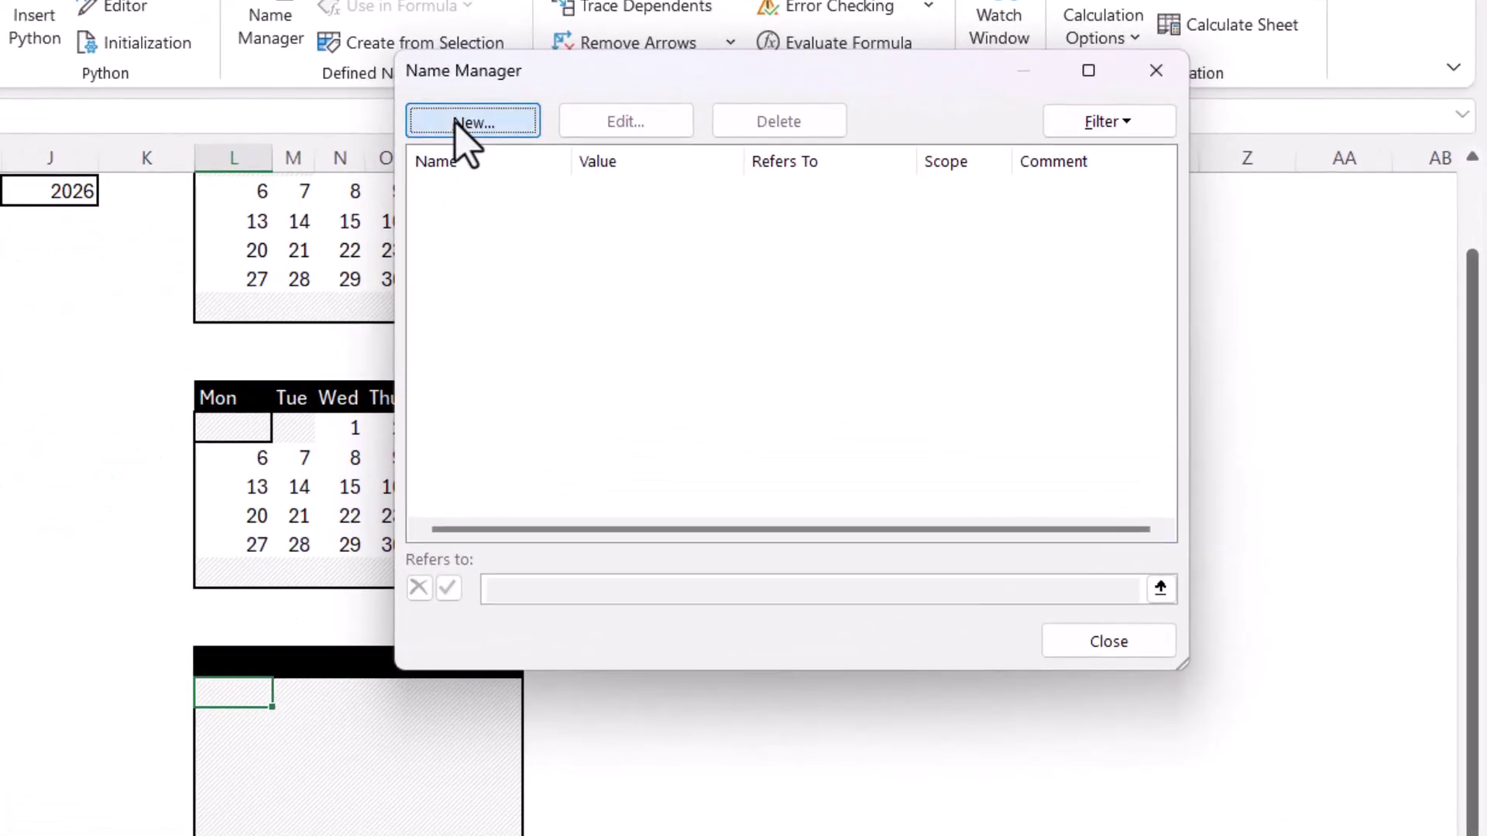
pyautogui.click(464, 122)
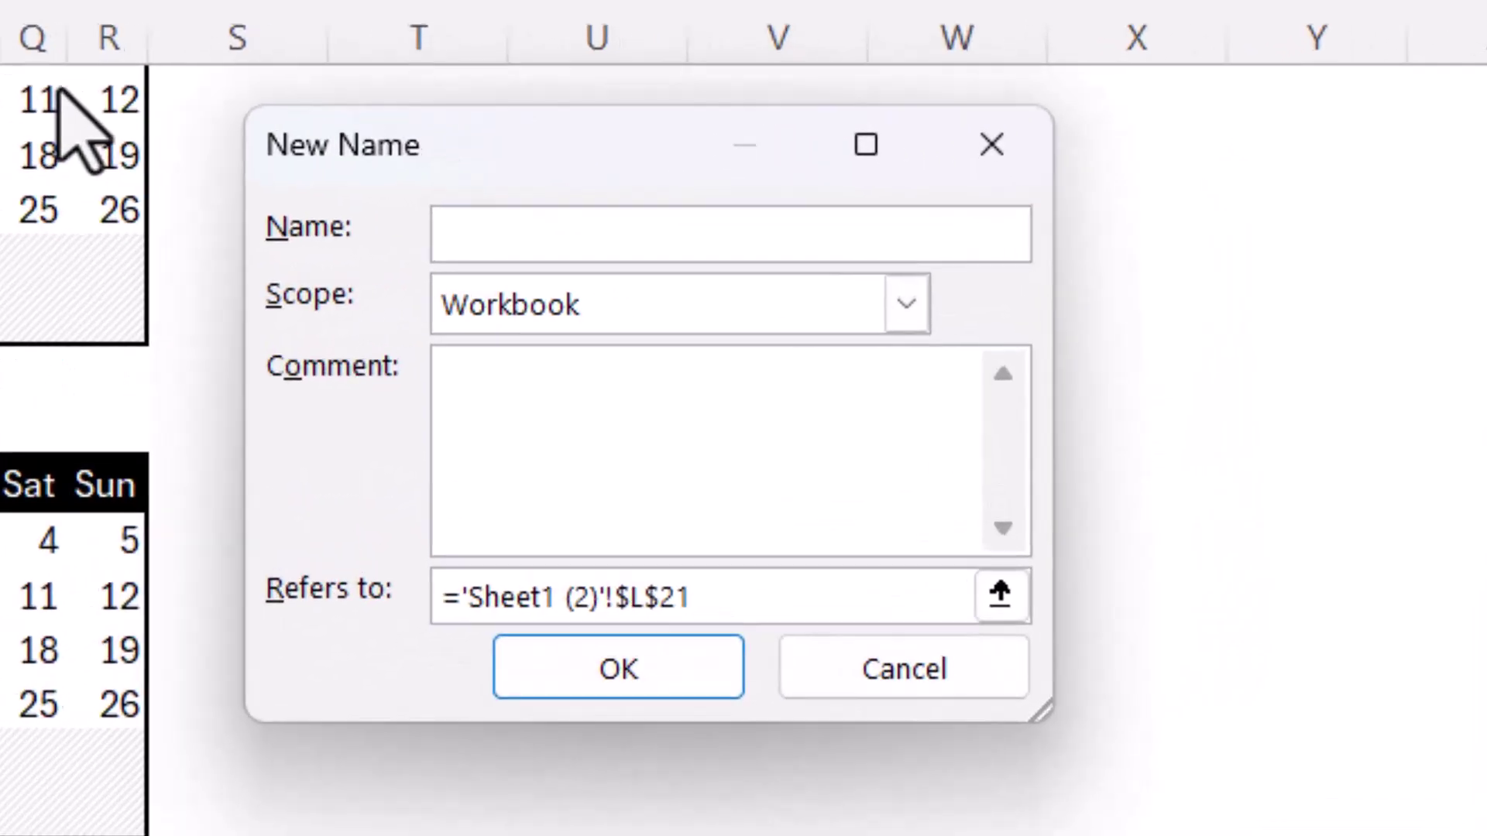
pyautogui.write('Calendar')
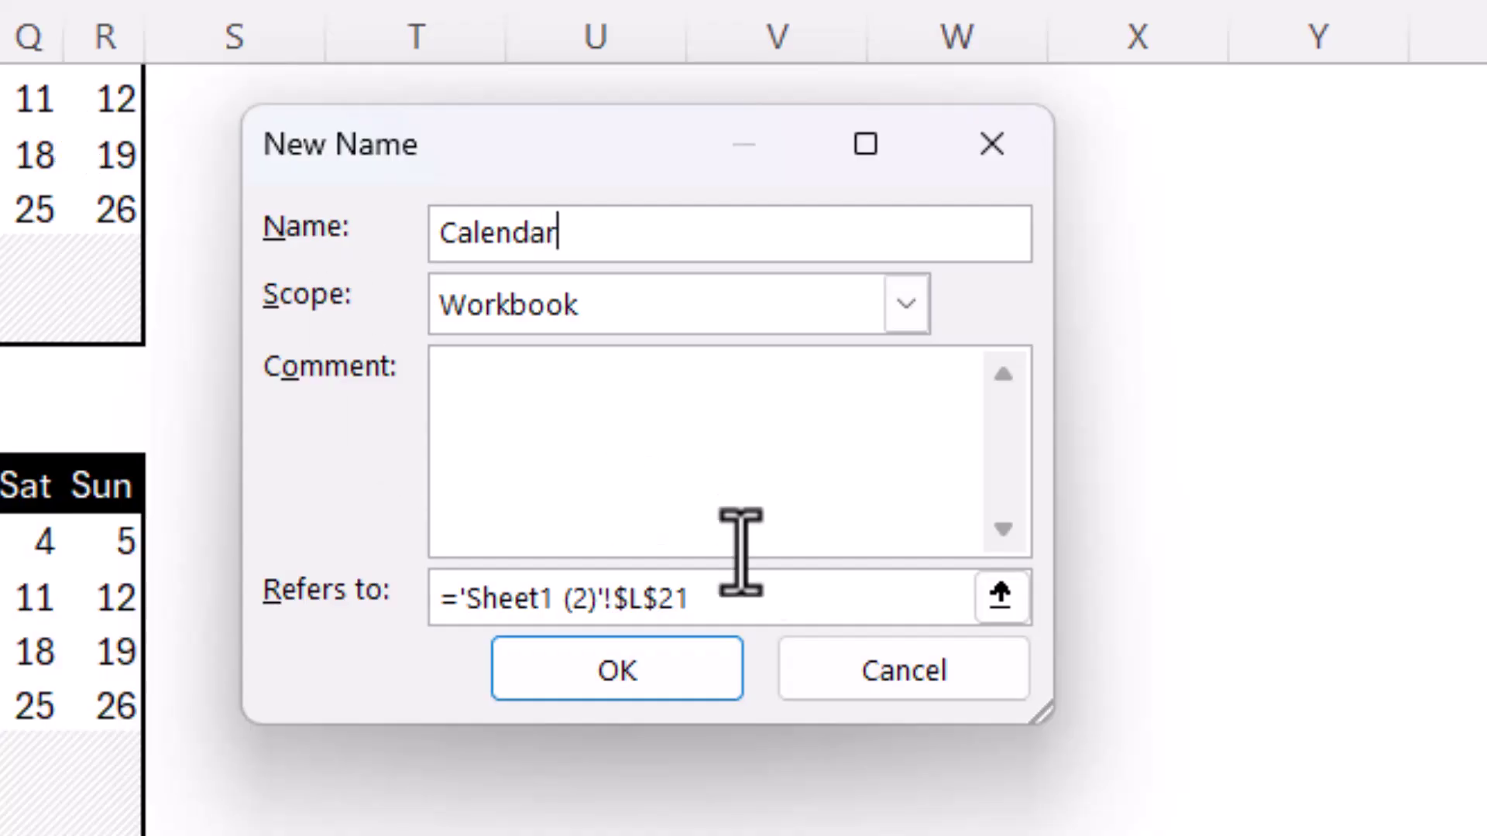
pyautogui.click(736, 597)
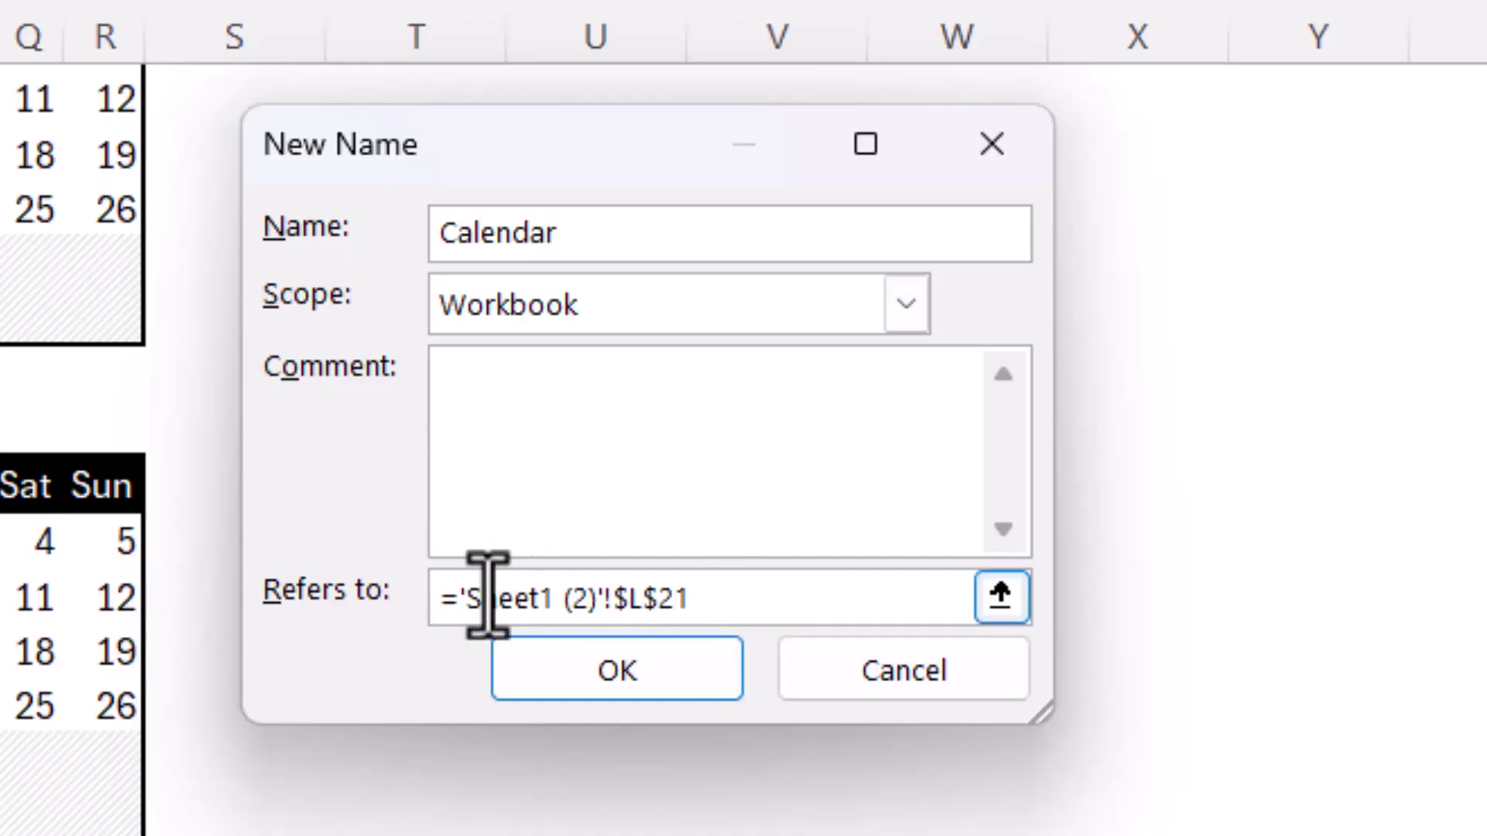
pyautogui.press('BackSpace')
pyautogui.press('BackSpace')
pyautogui.press('BackSpace')
pyautogui.press('BackSpace')
pyautogui.press('BackSpace')
pyautogui.press('BackSpace')
pyautogui.press('BackSpace')
pyautogui.press('BackSpace')
pyautogui.press('BackSpace')
pyautogui.press('BackSpace')
pyautogui.press('BackSpace')
pyautogui.press('BackSpace')
pyautogui.press('BackSpace')
pyautogui.press('BackSpace')
pyautogui.press('BackSpace')
pyautogui.press('BackSpace')
pyautogui.press('BackSpace')
pyautogui.press('BackSpace')
pyautogui.press('BackSpace')
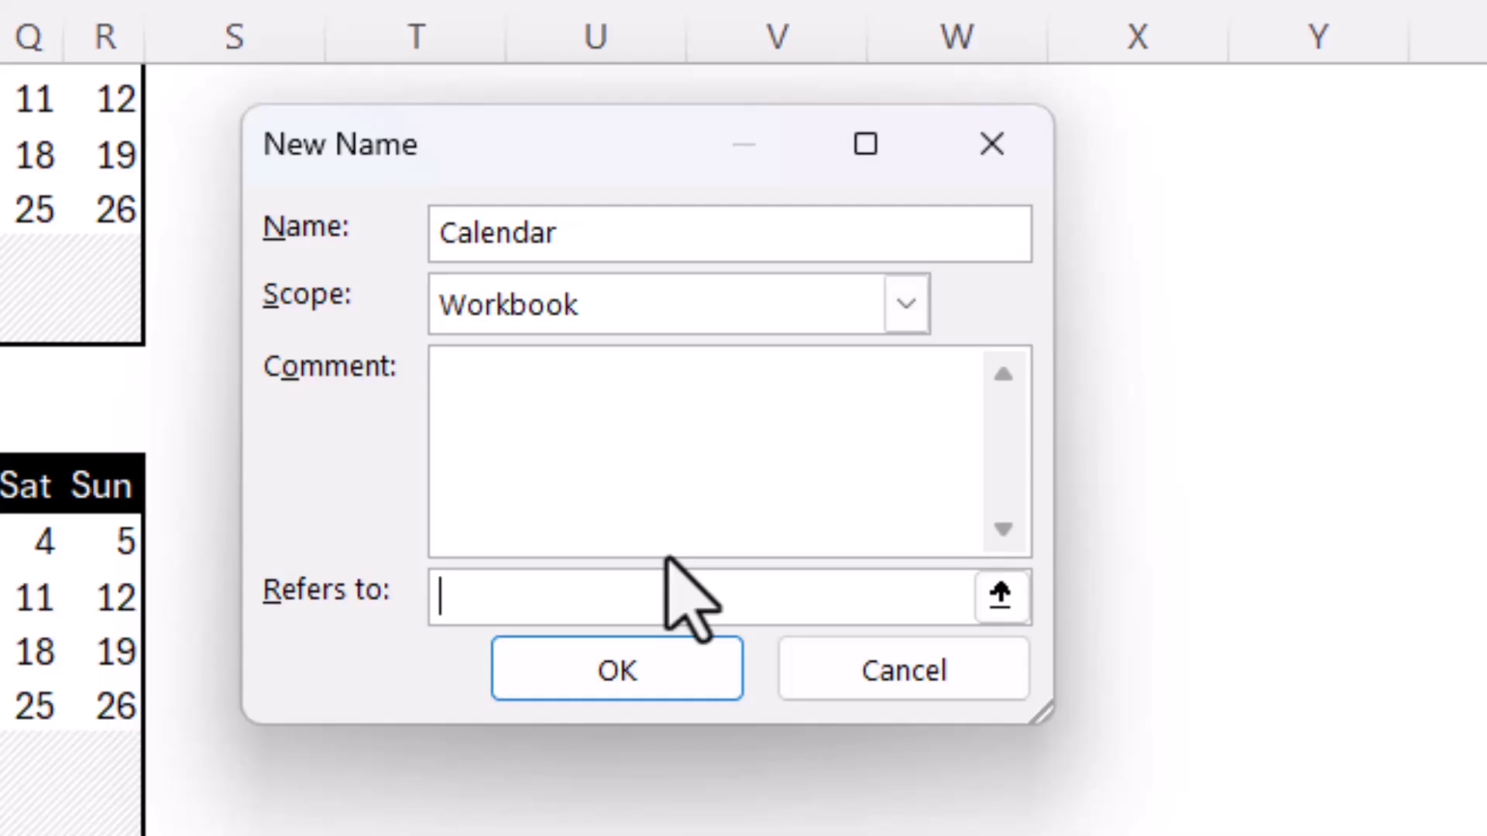
pyautogui.hotkey('ctrl', 'v')
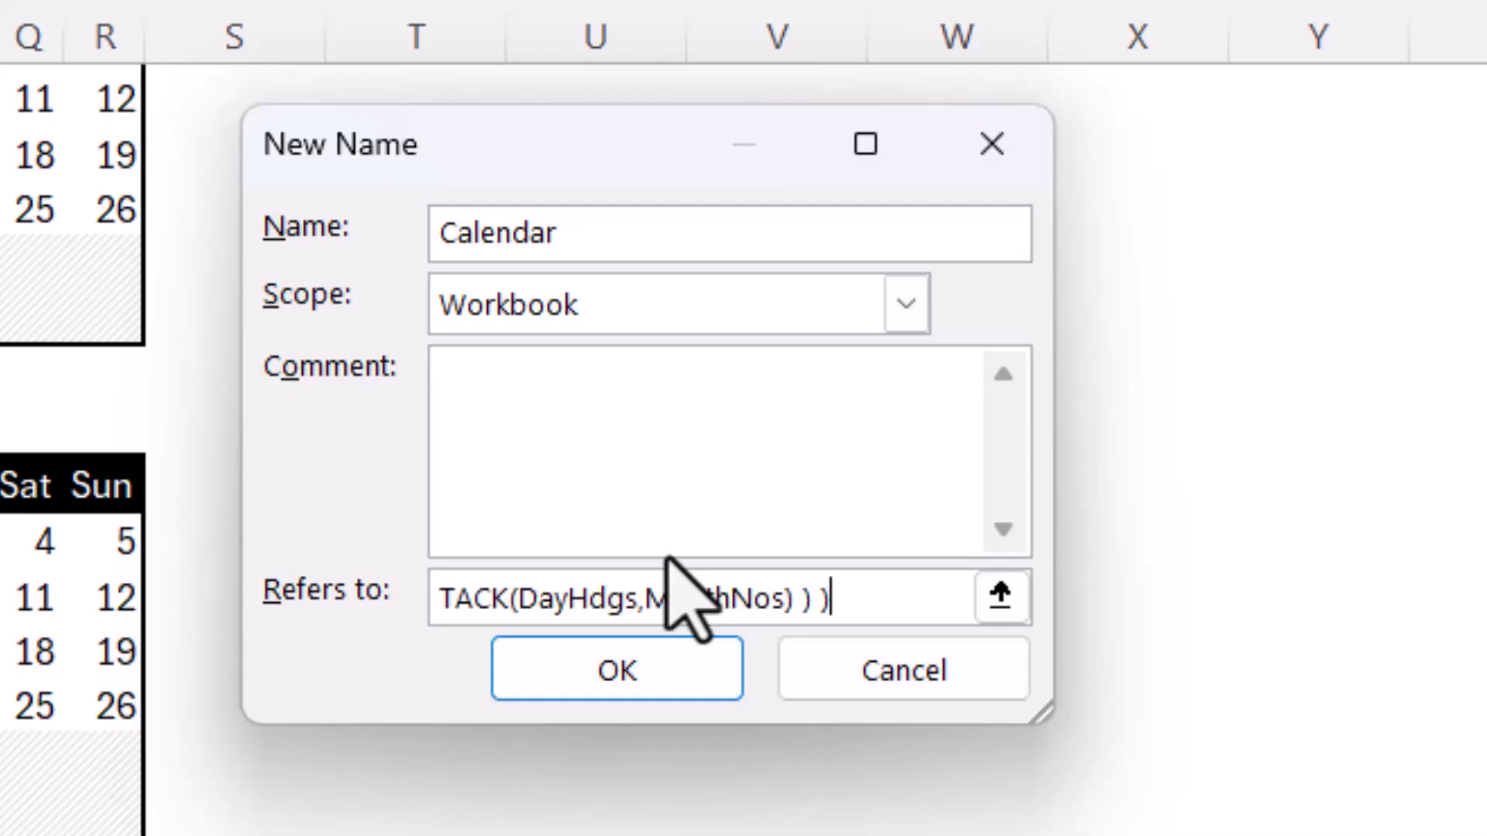
pyautogui.click(651, 682)
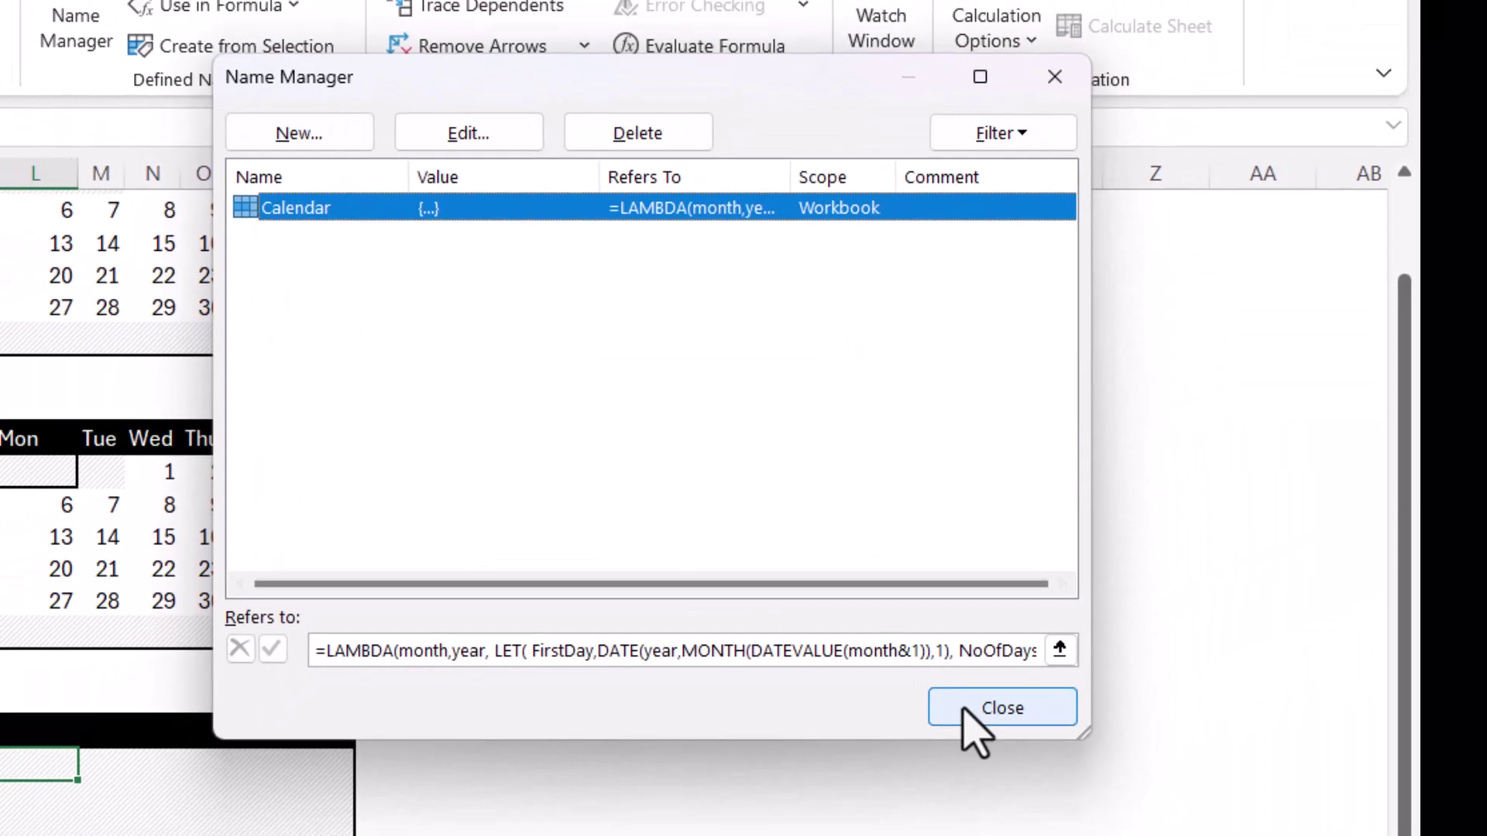
pyautogui.click(964, 708)
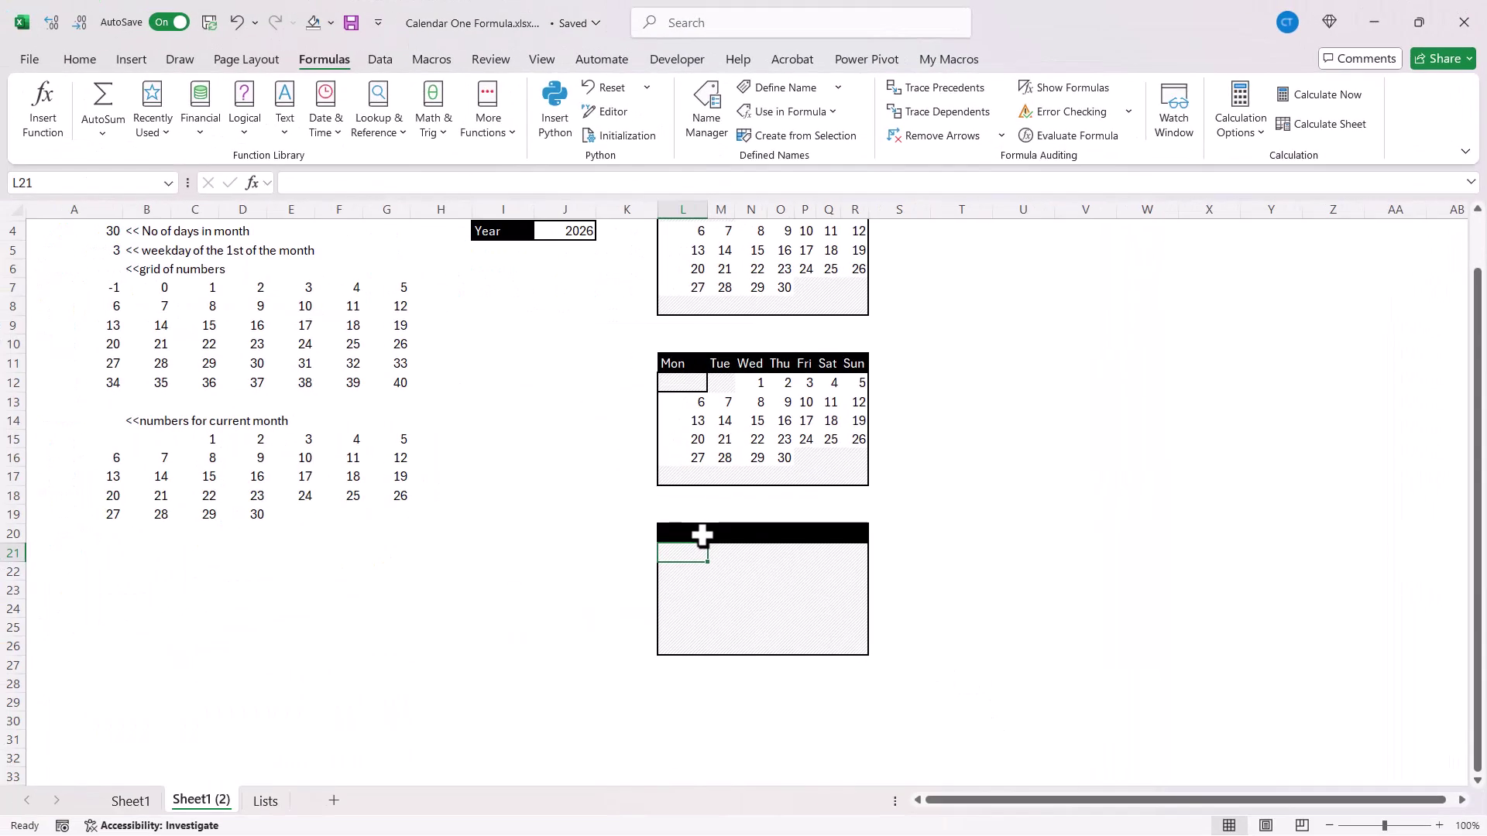
# Step: Enter =Calendar(J2,J4) in L20 to fill the third calendar
pyautogui.click(702, 535)
pyautogui.write('=ca')
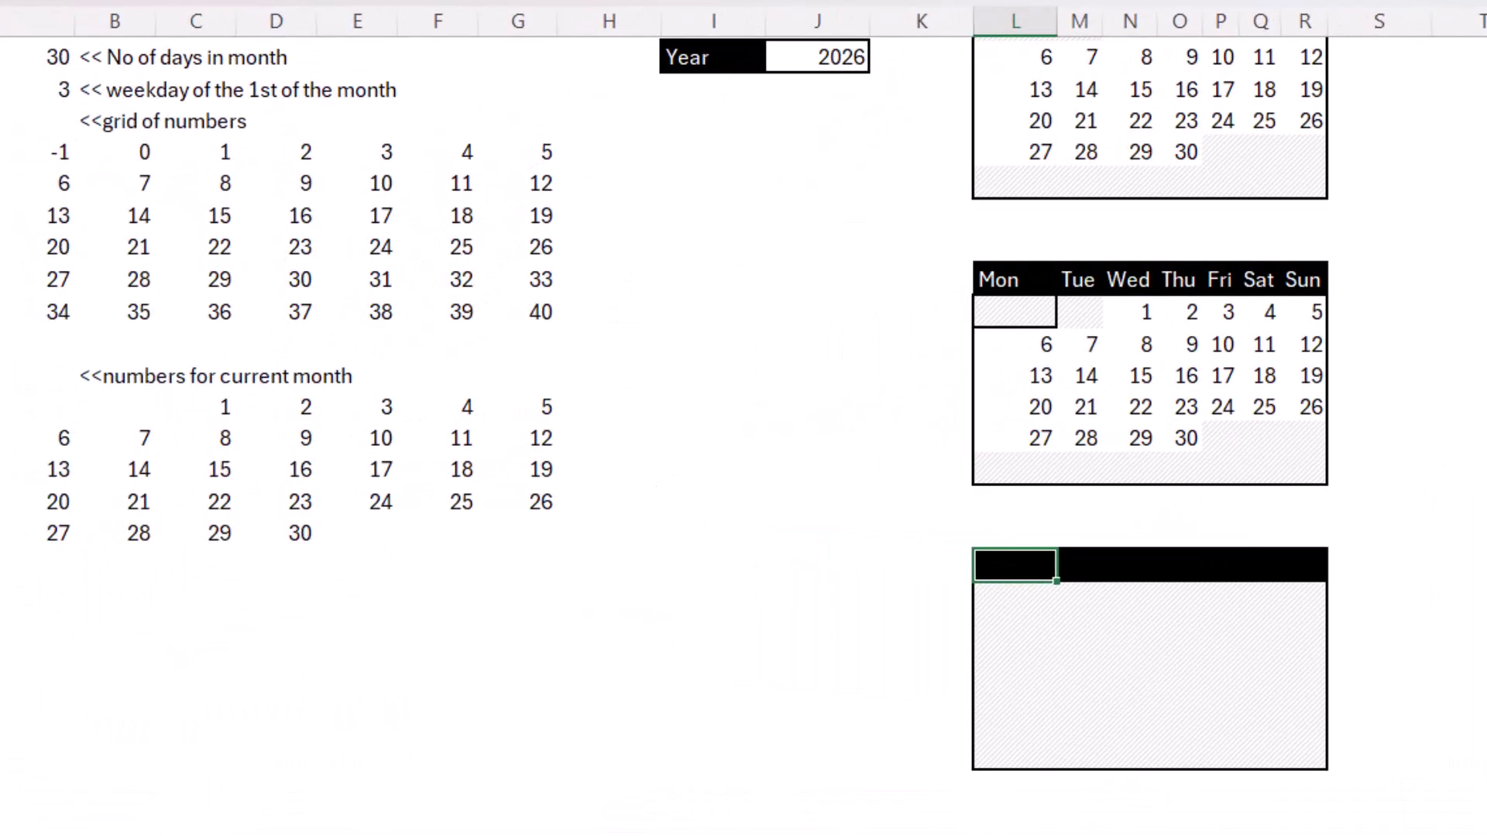
pyautogui.press('Tab')
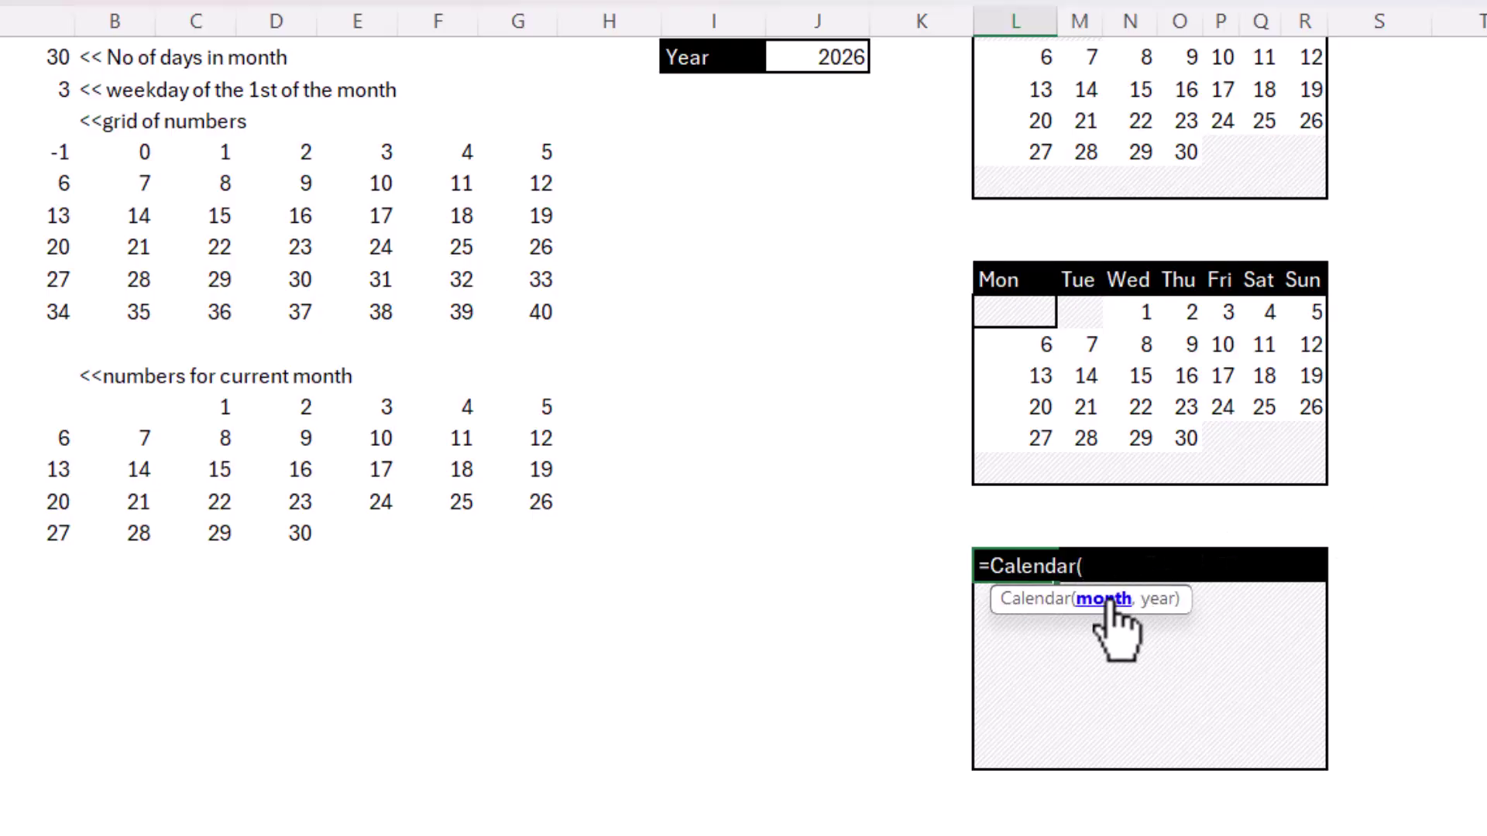
pyautogui.scroll(1, 872, 221)
pyautogui.click(844, 86)
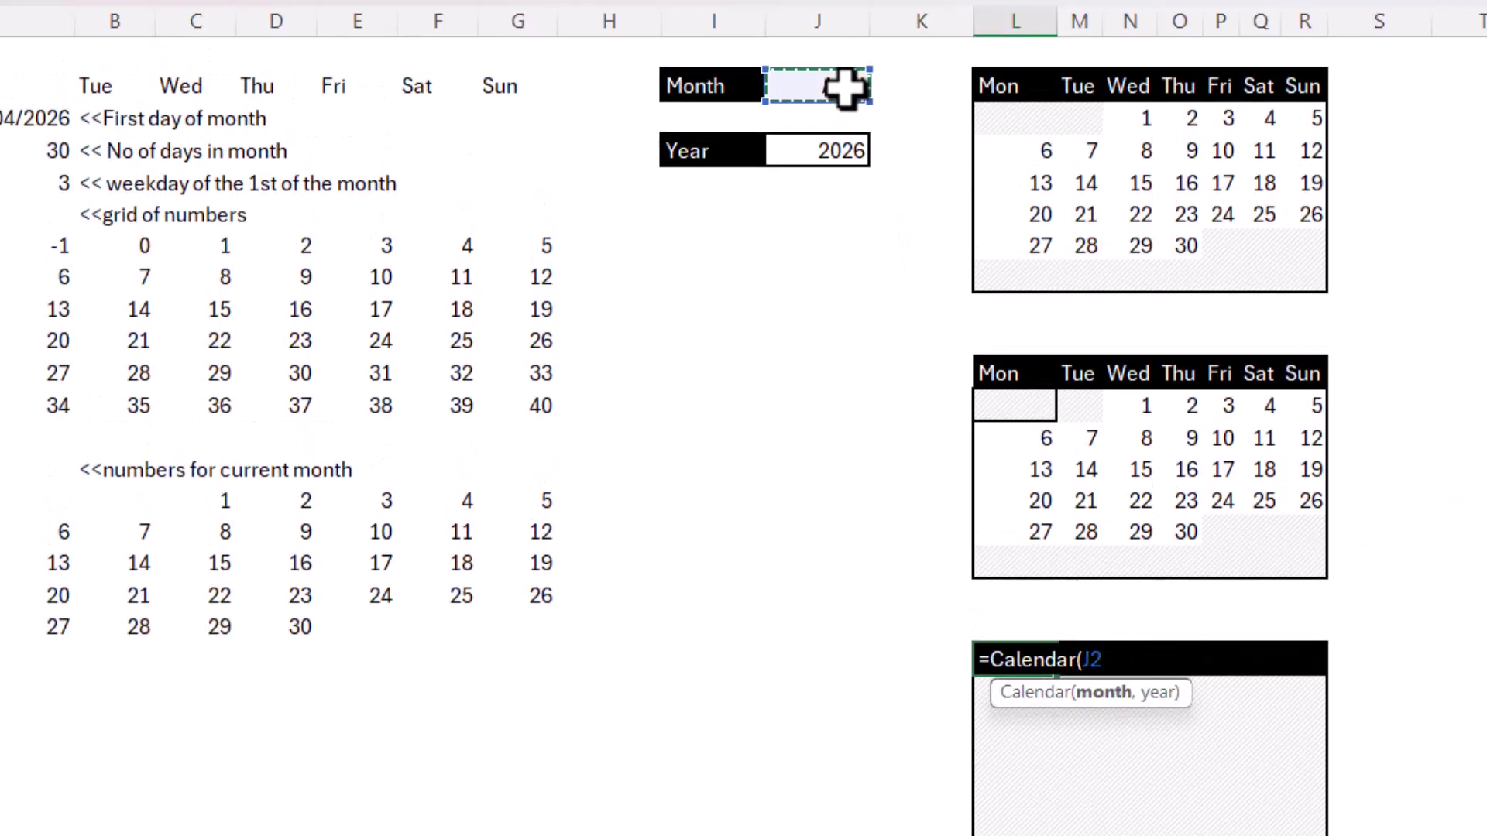
pyautogui.write(',')
pyautogui.click(829, 149)
pyautogui.write(')')
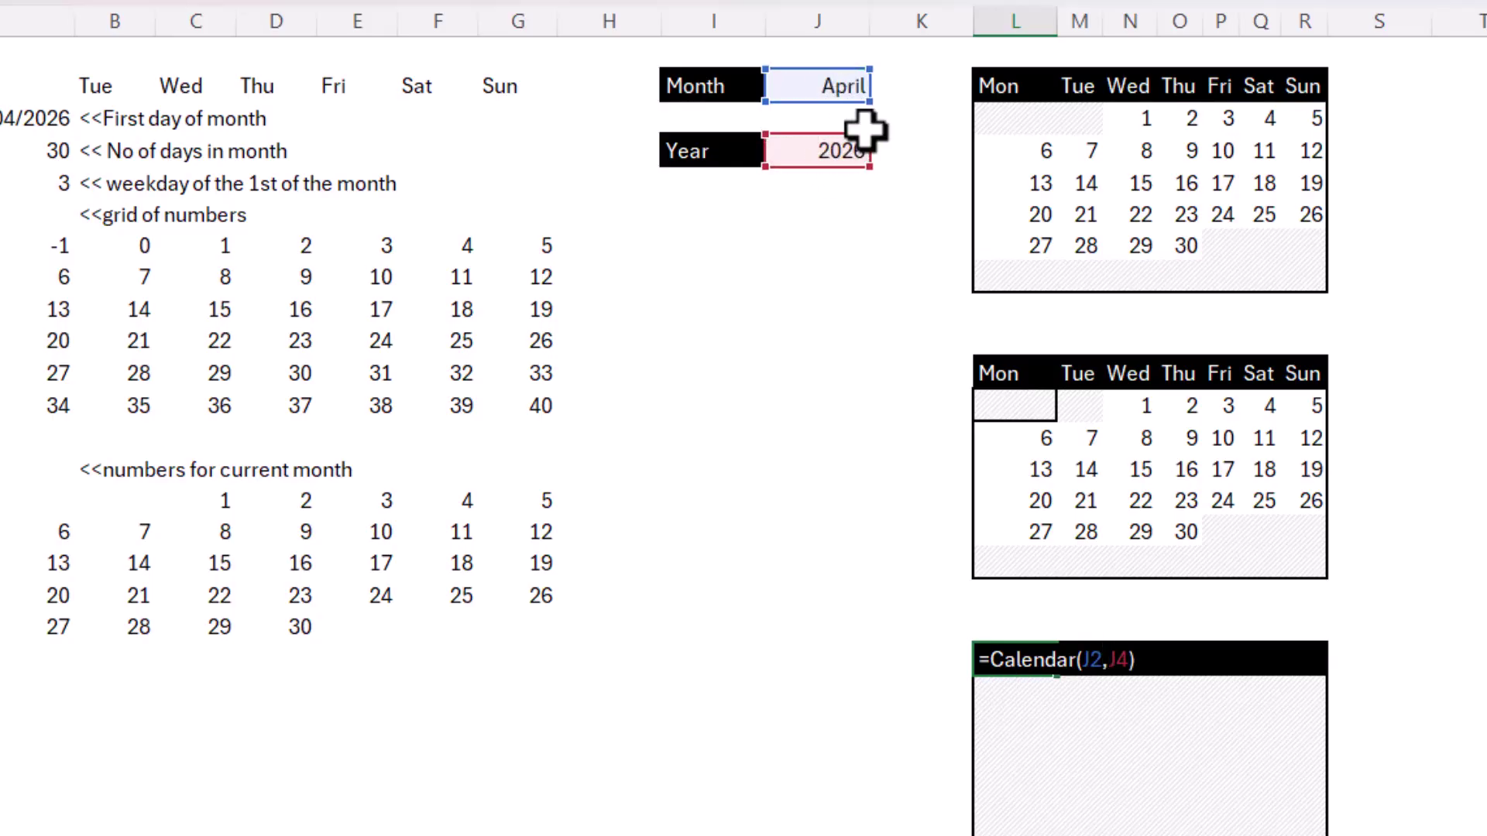
pyautogui.press('Return')
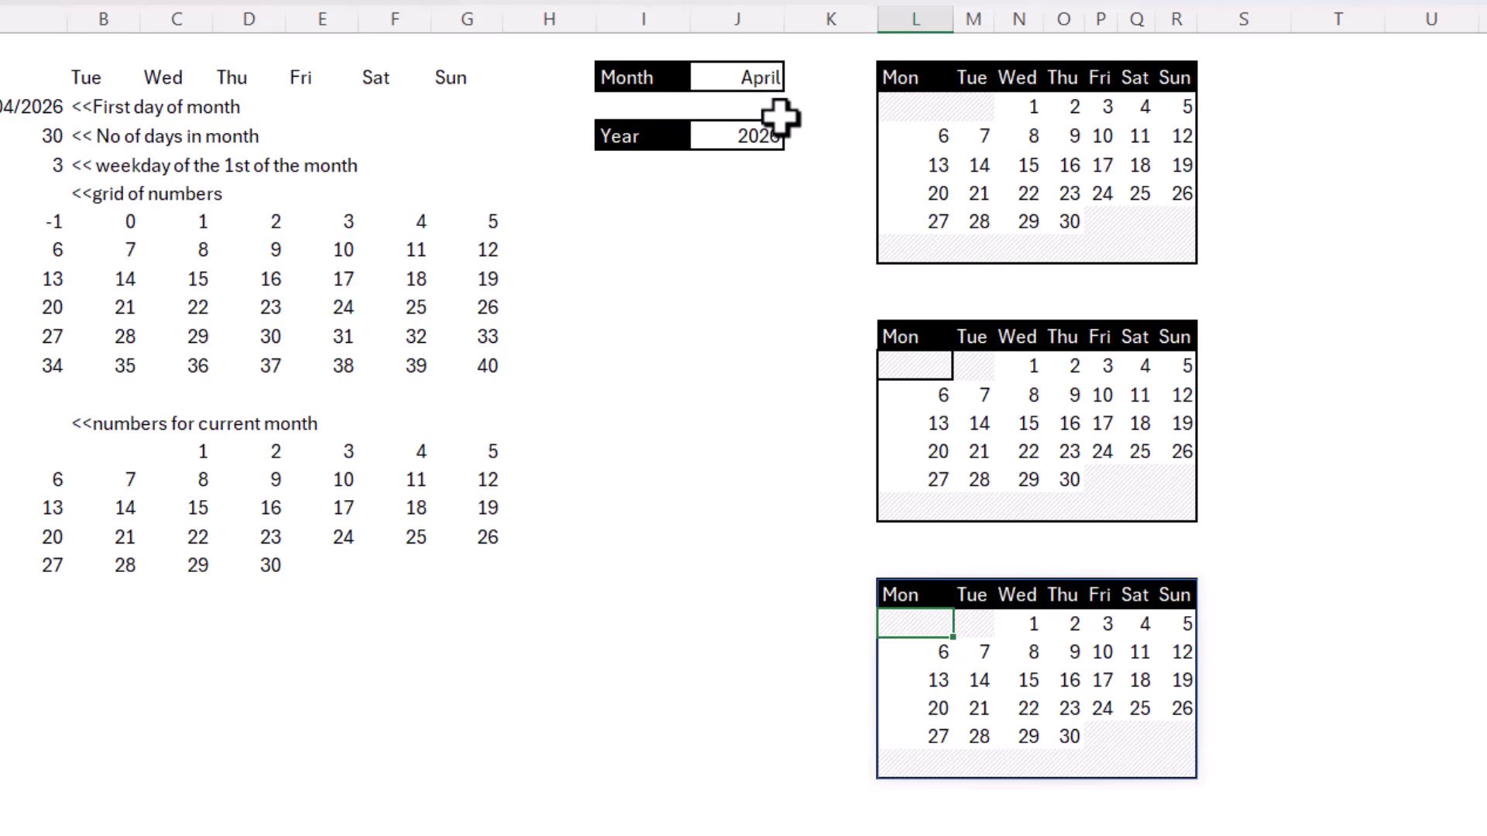
# Step: Choose June in the Month dropdown and 2030 in the Year dropdown
pyautogui.click(768, 77)
pyautogui.click(795, 80)
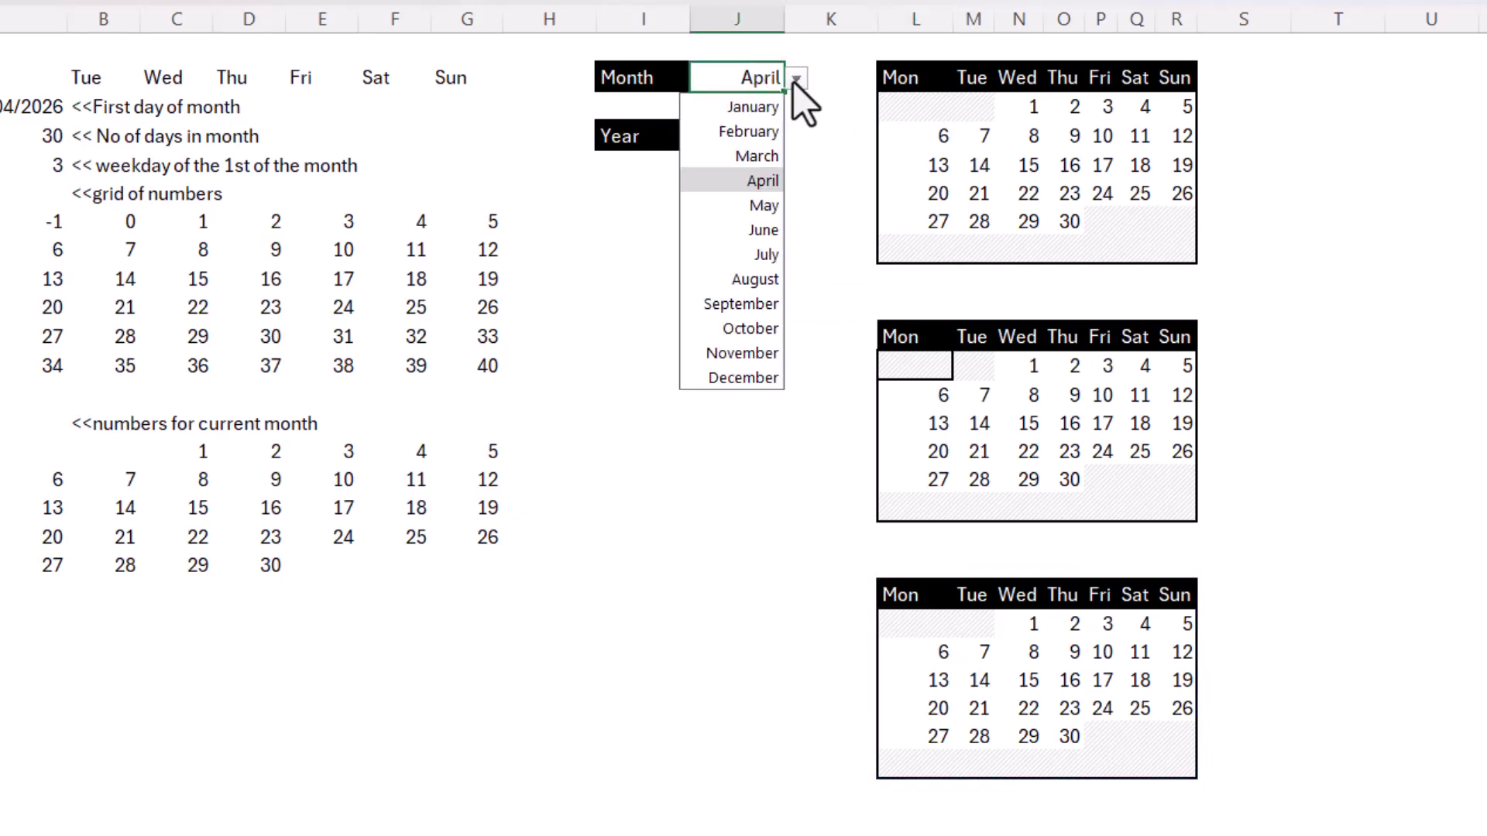
pyautogui.click(756, 230)
pyautogui.click(761, 134)
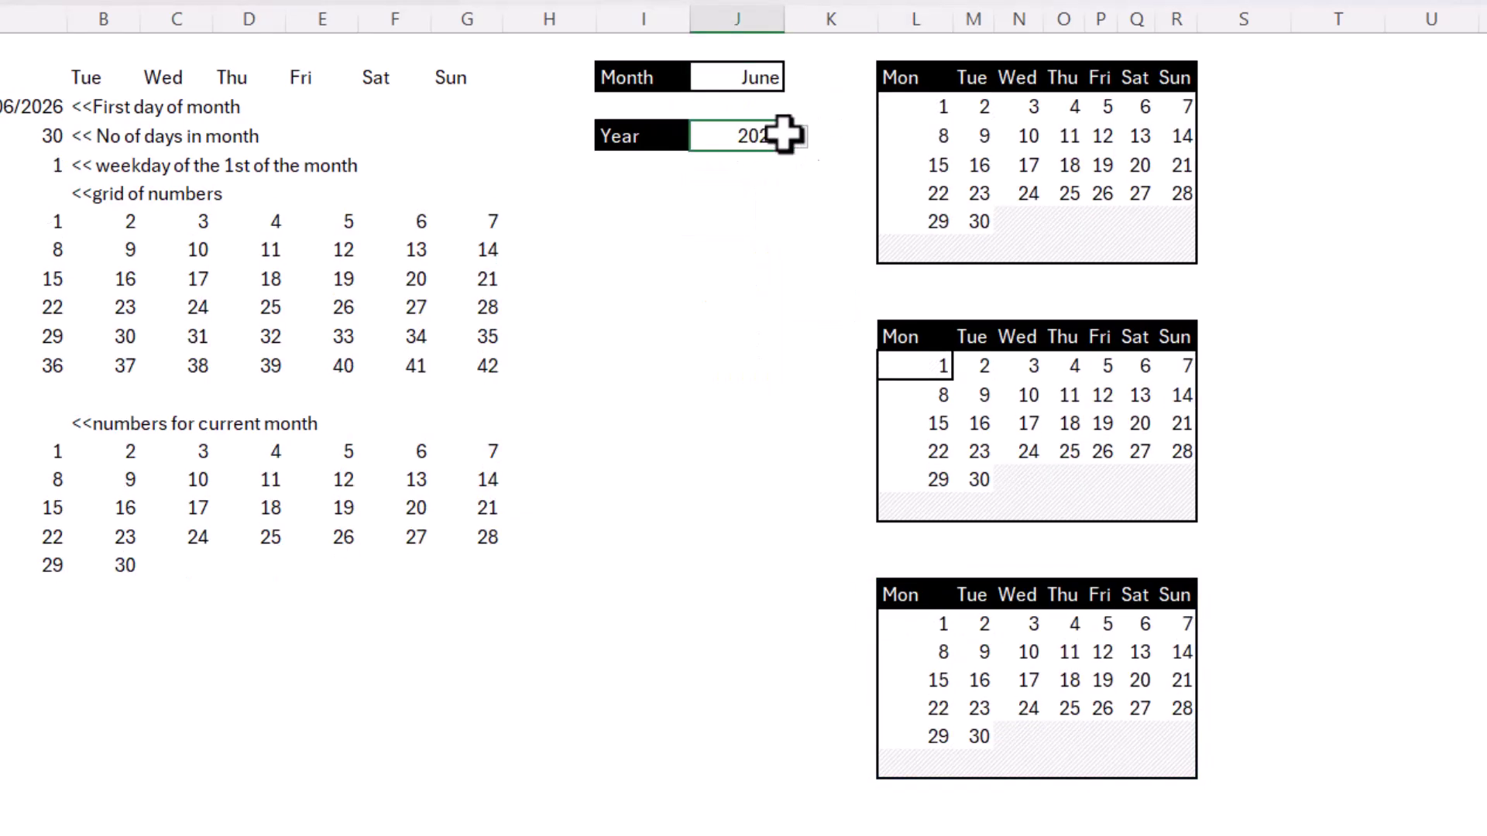
pyautogui.click(796, 137)
pyautogui.click(757, 281)
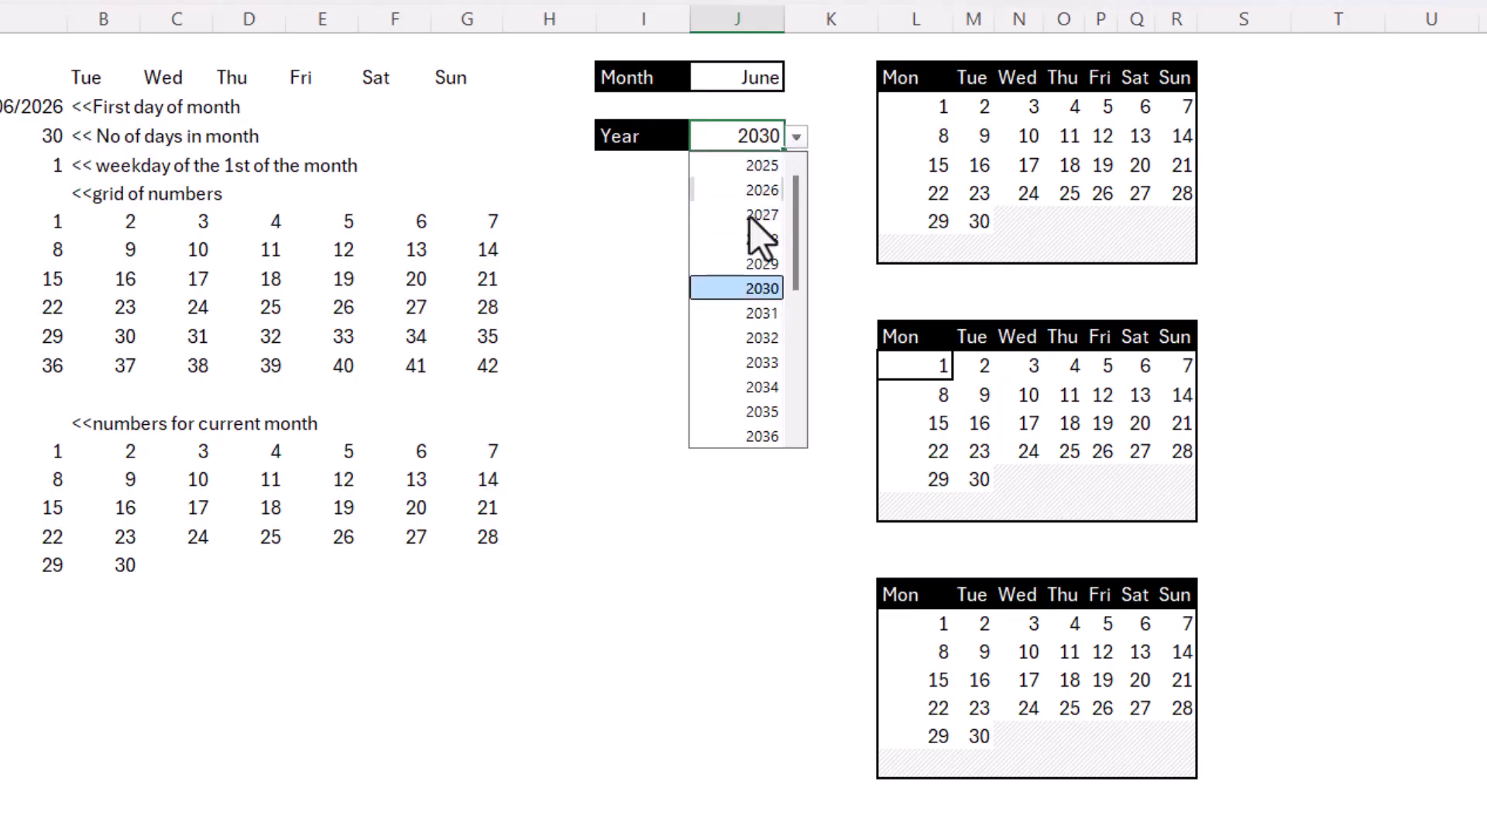